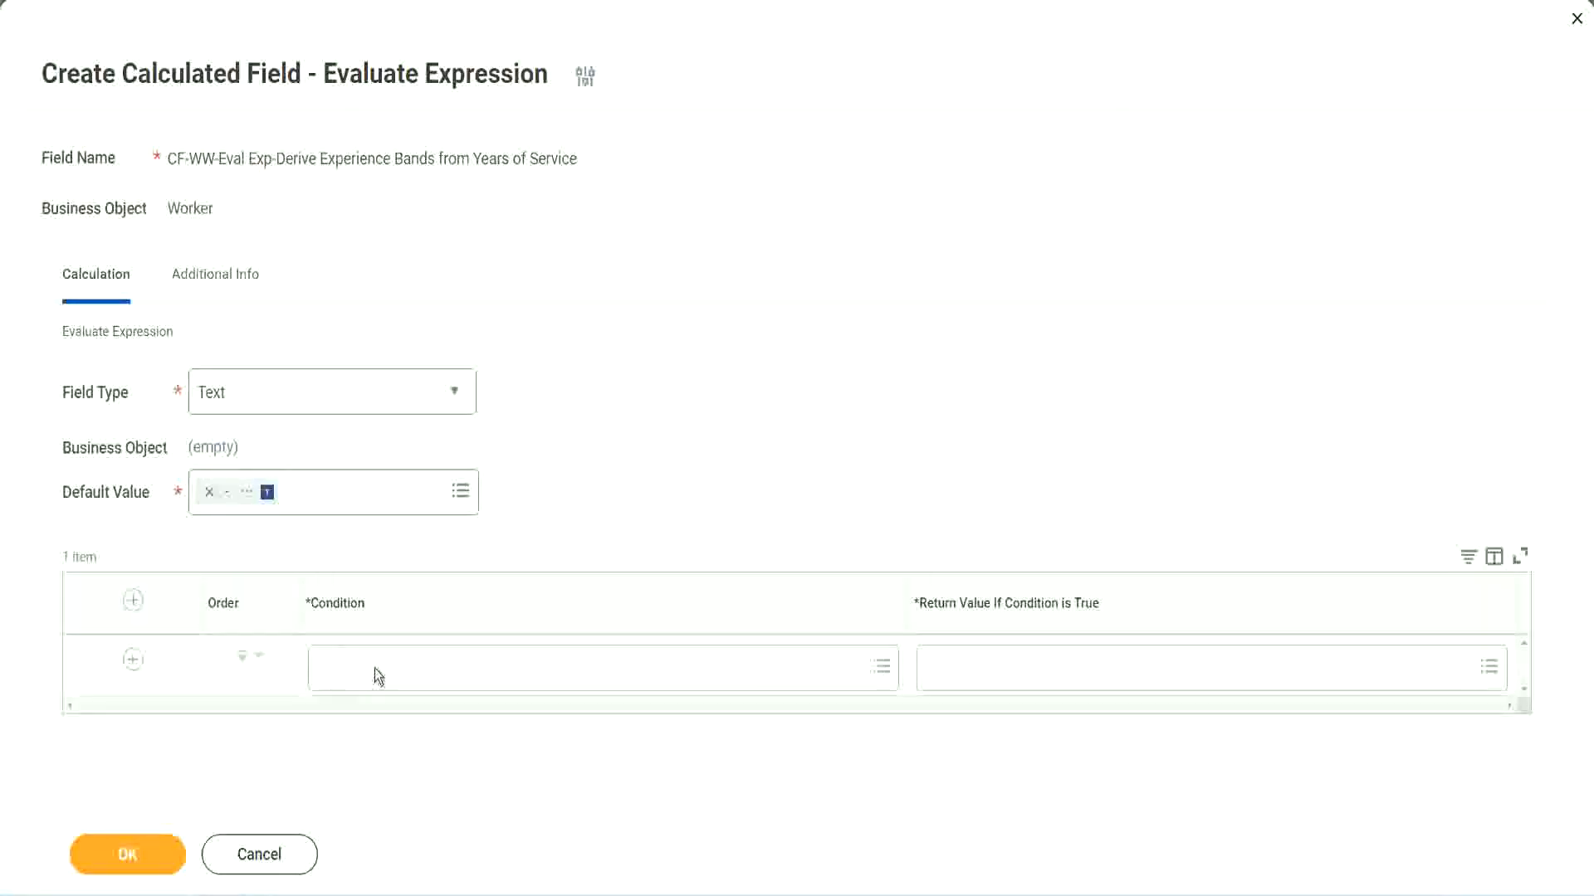
Copy the Field 1 name from the Notepad++ notes and set the first row's condition to CF-WW-TF-Length of Service between 0 and 7 years.
click(376, 669)
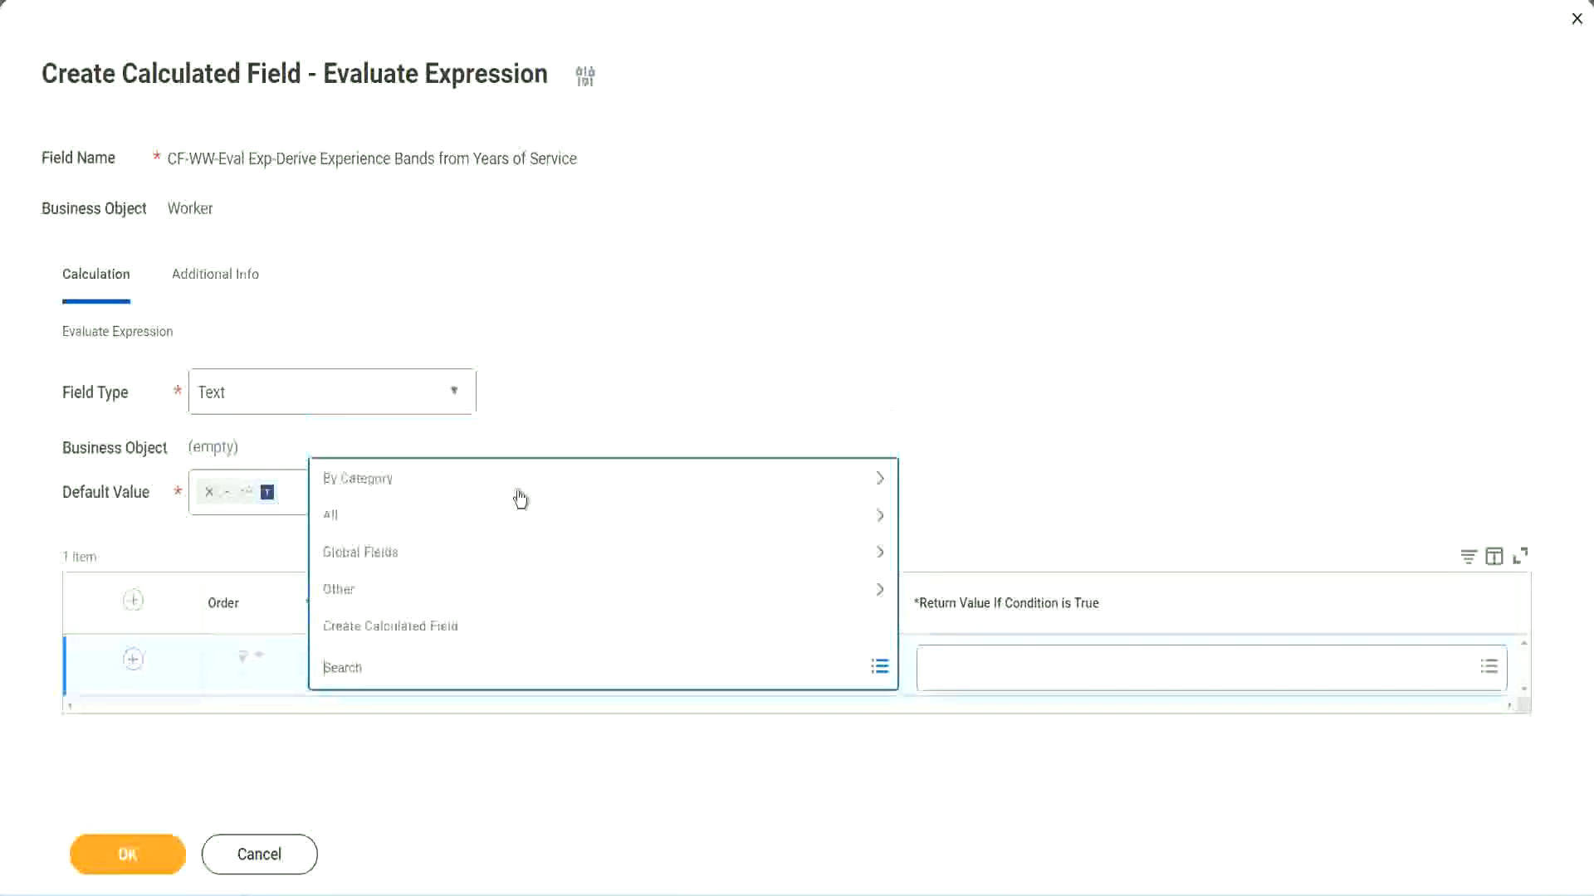
click(609, 368)
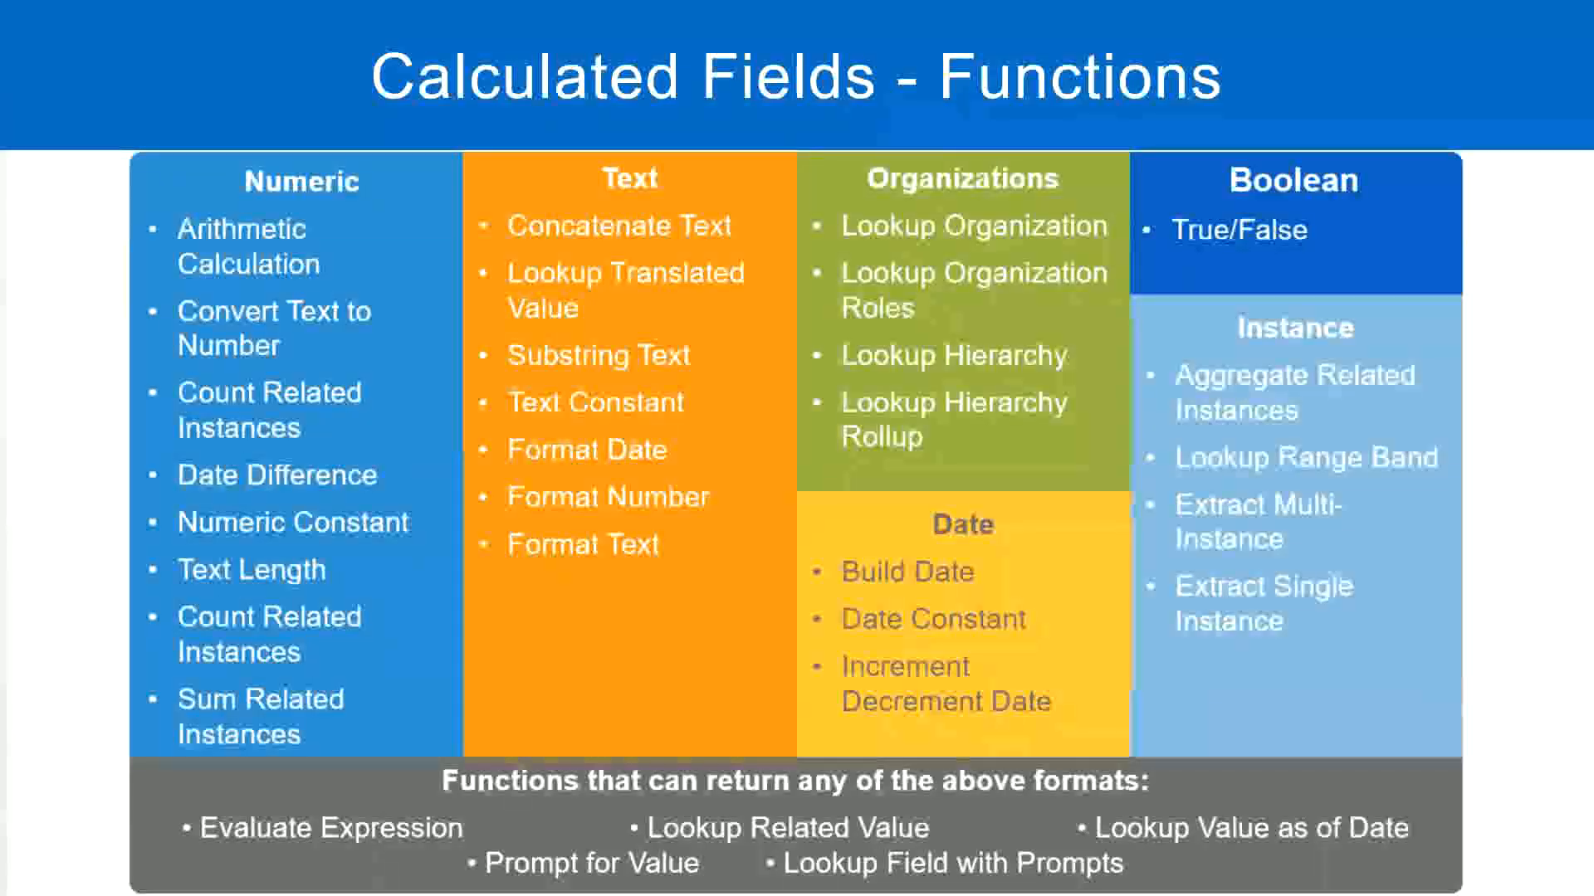
key(alt+Tab)
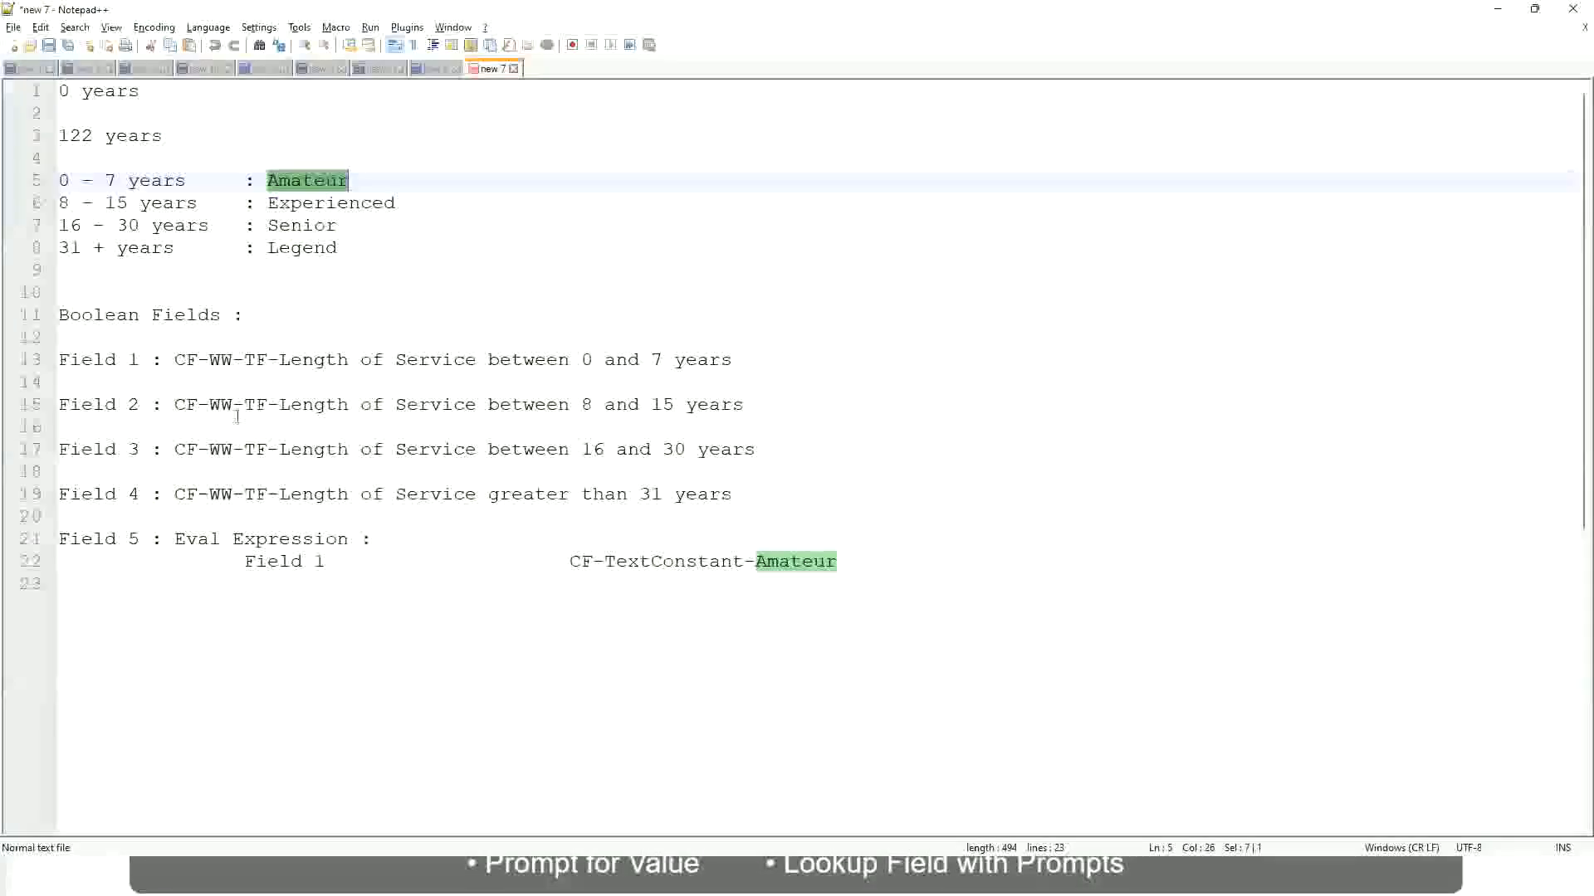
drag(173, 359, 733, 366)
key(ctrl+c)
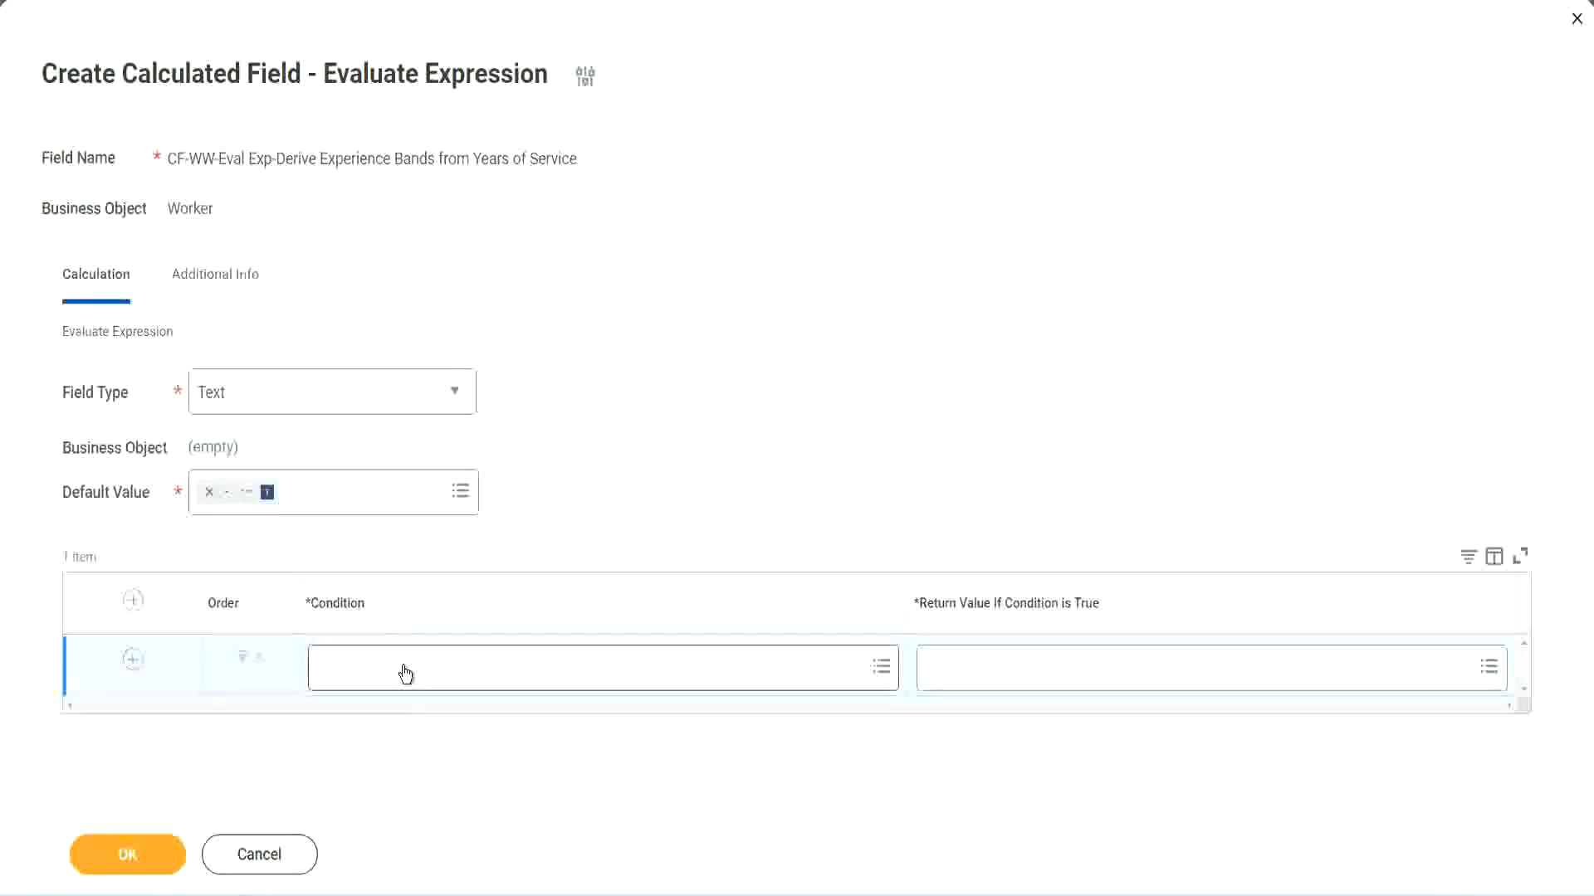
click(406, 673)
key(ctrl+v)
key(Return)
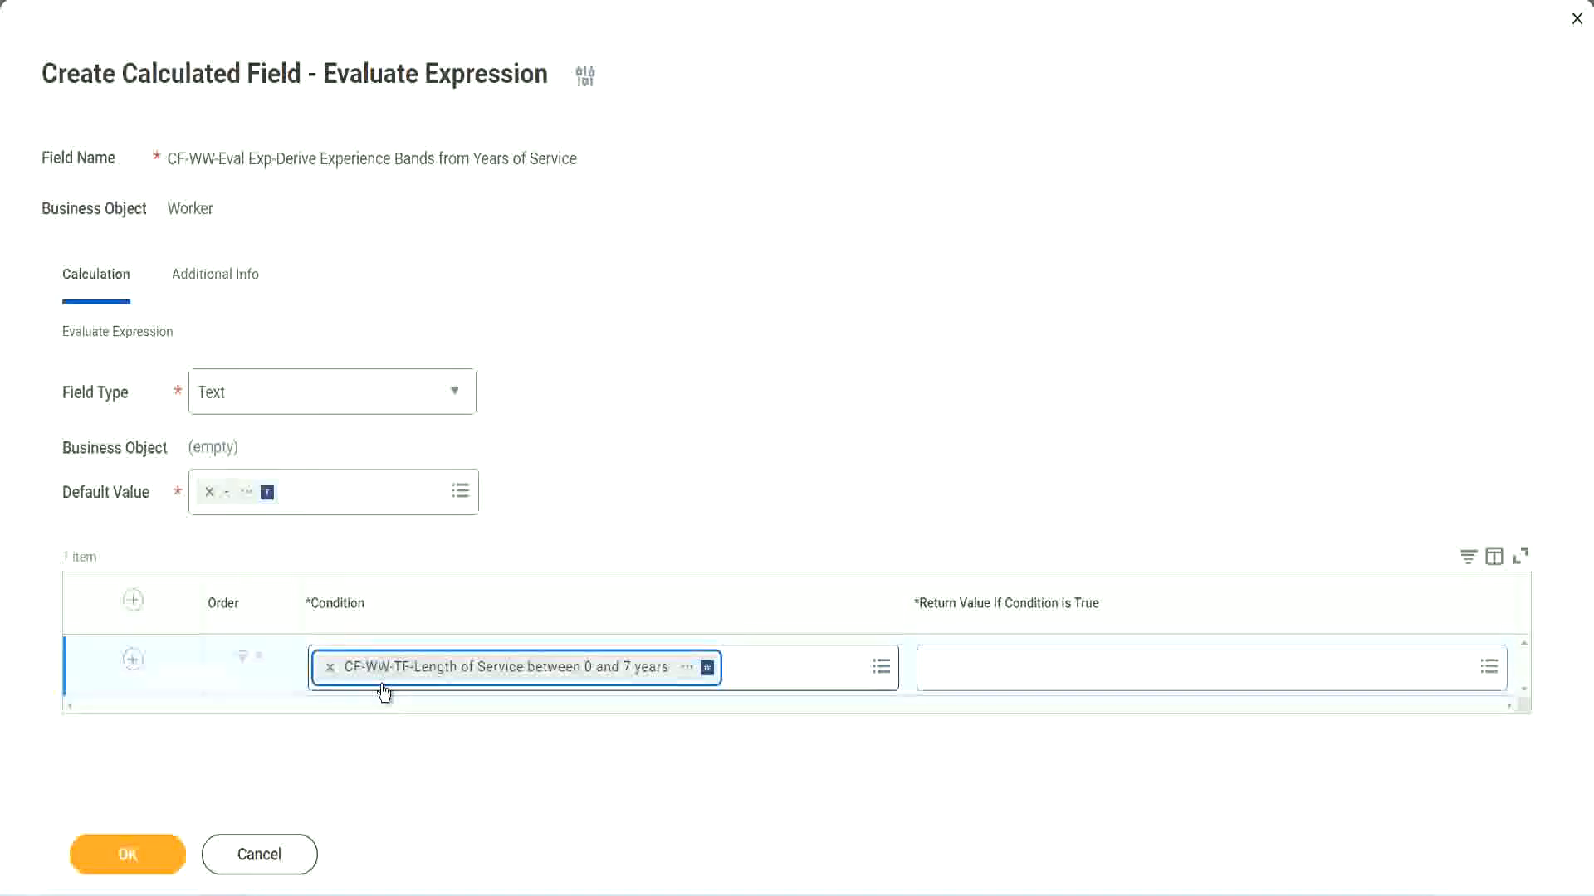
click(736, 462)
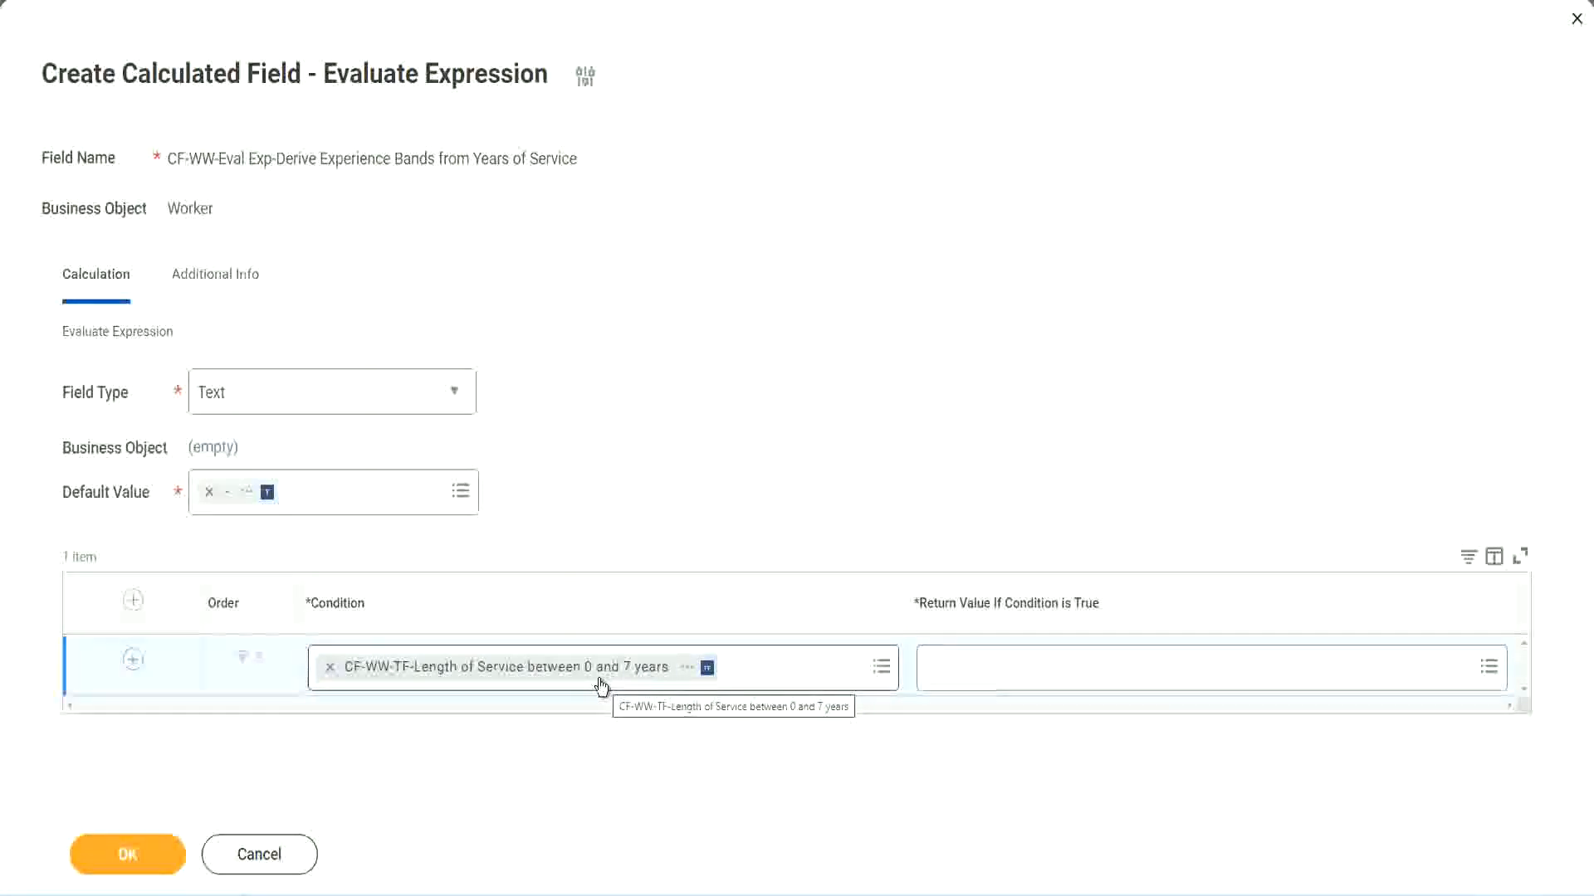
click(1037, 681)
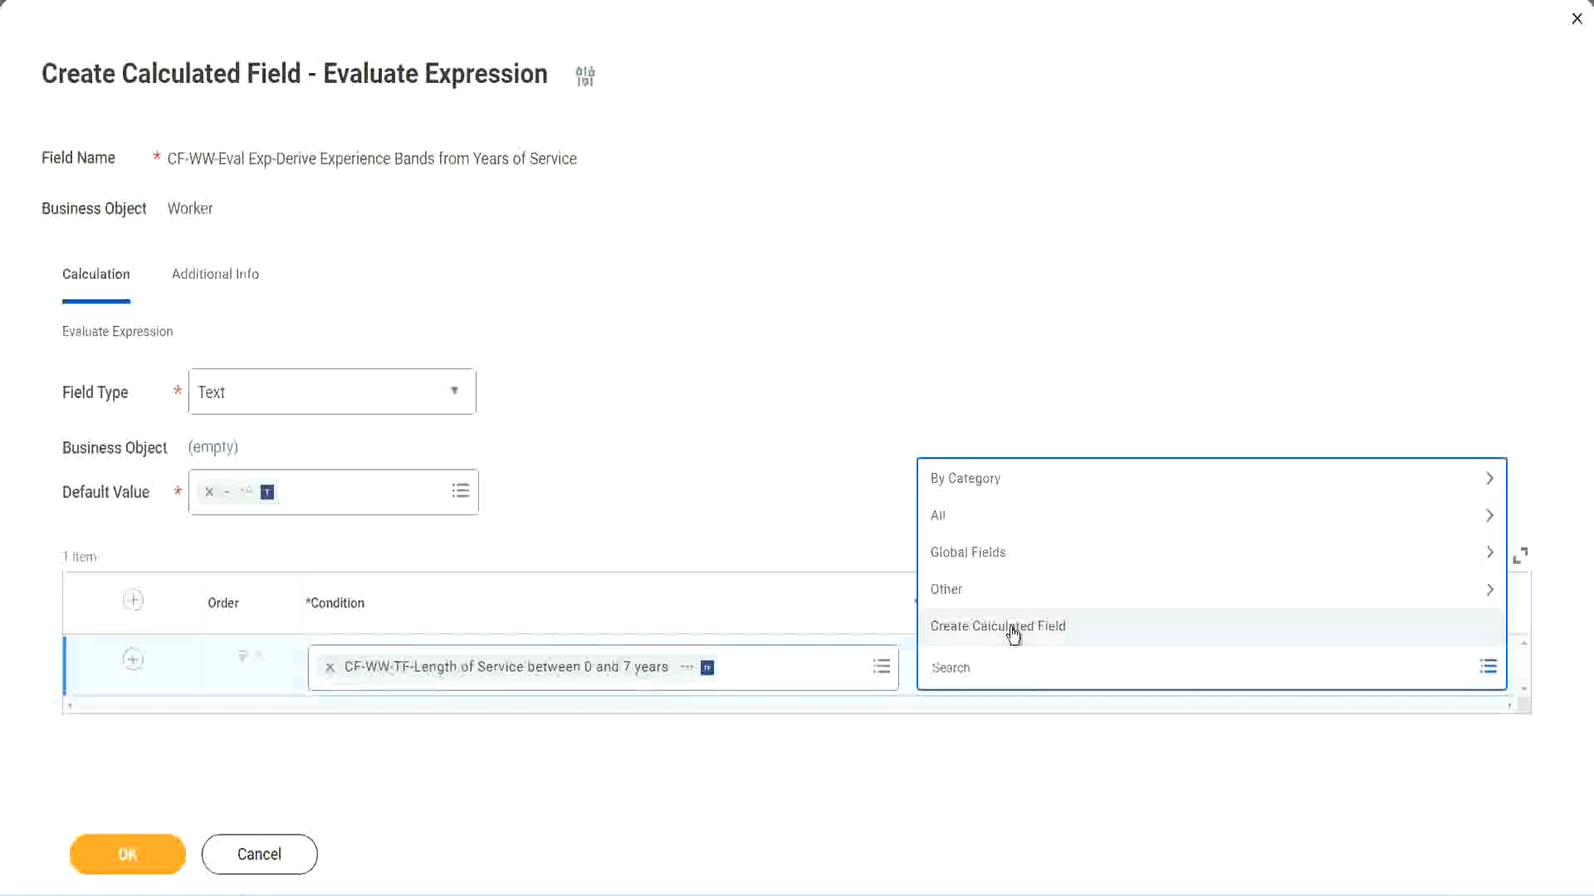
click(921, 406)
click(959, 674)
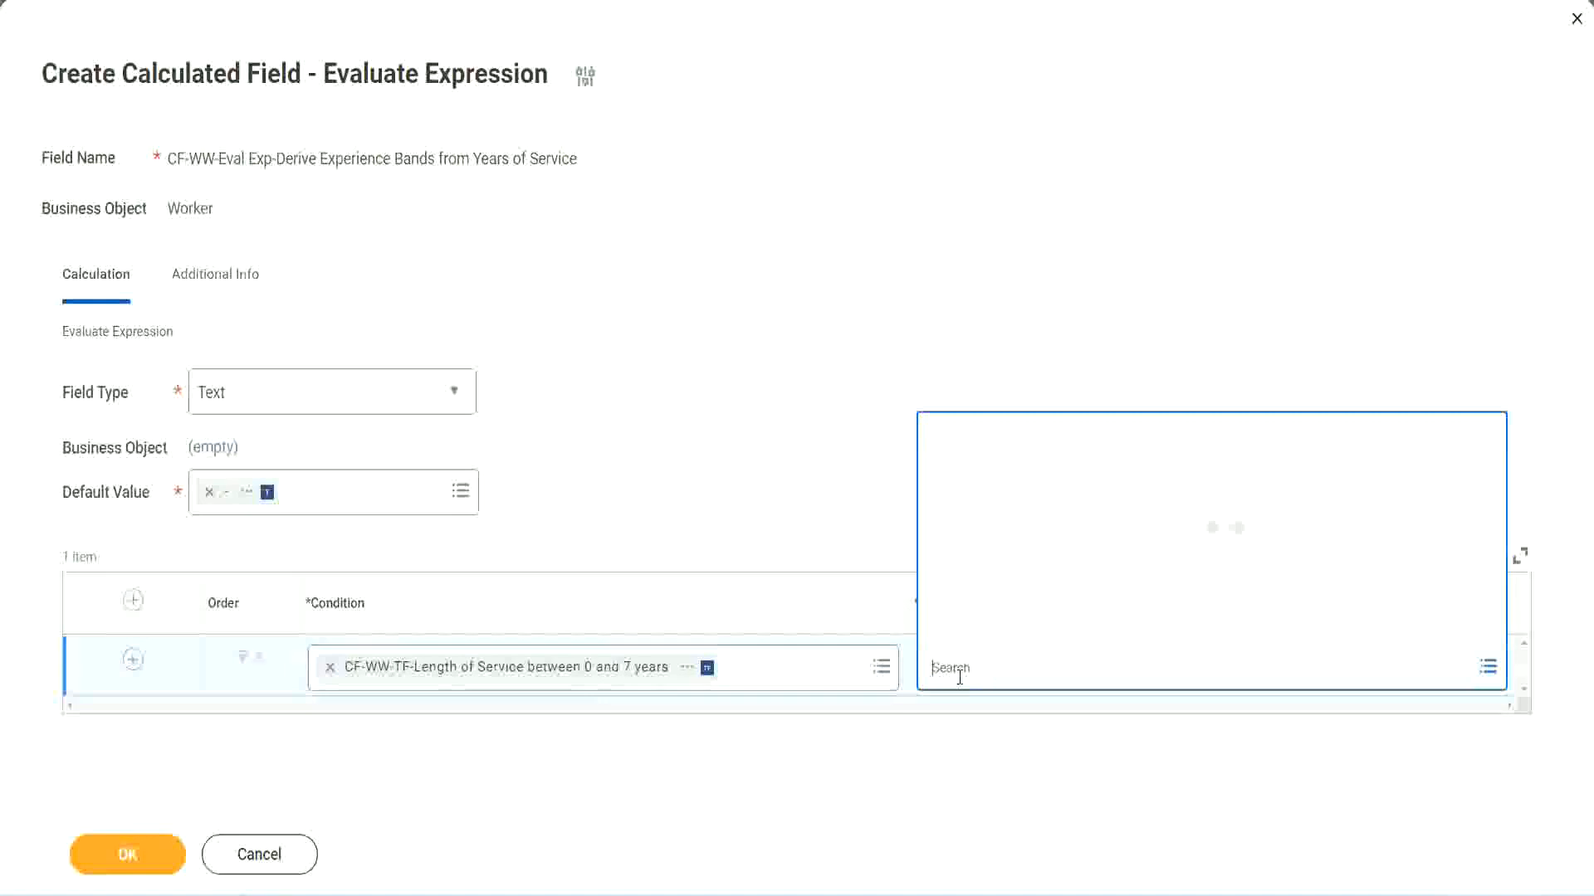
text(Amaterue)
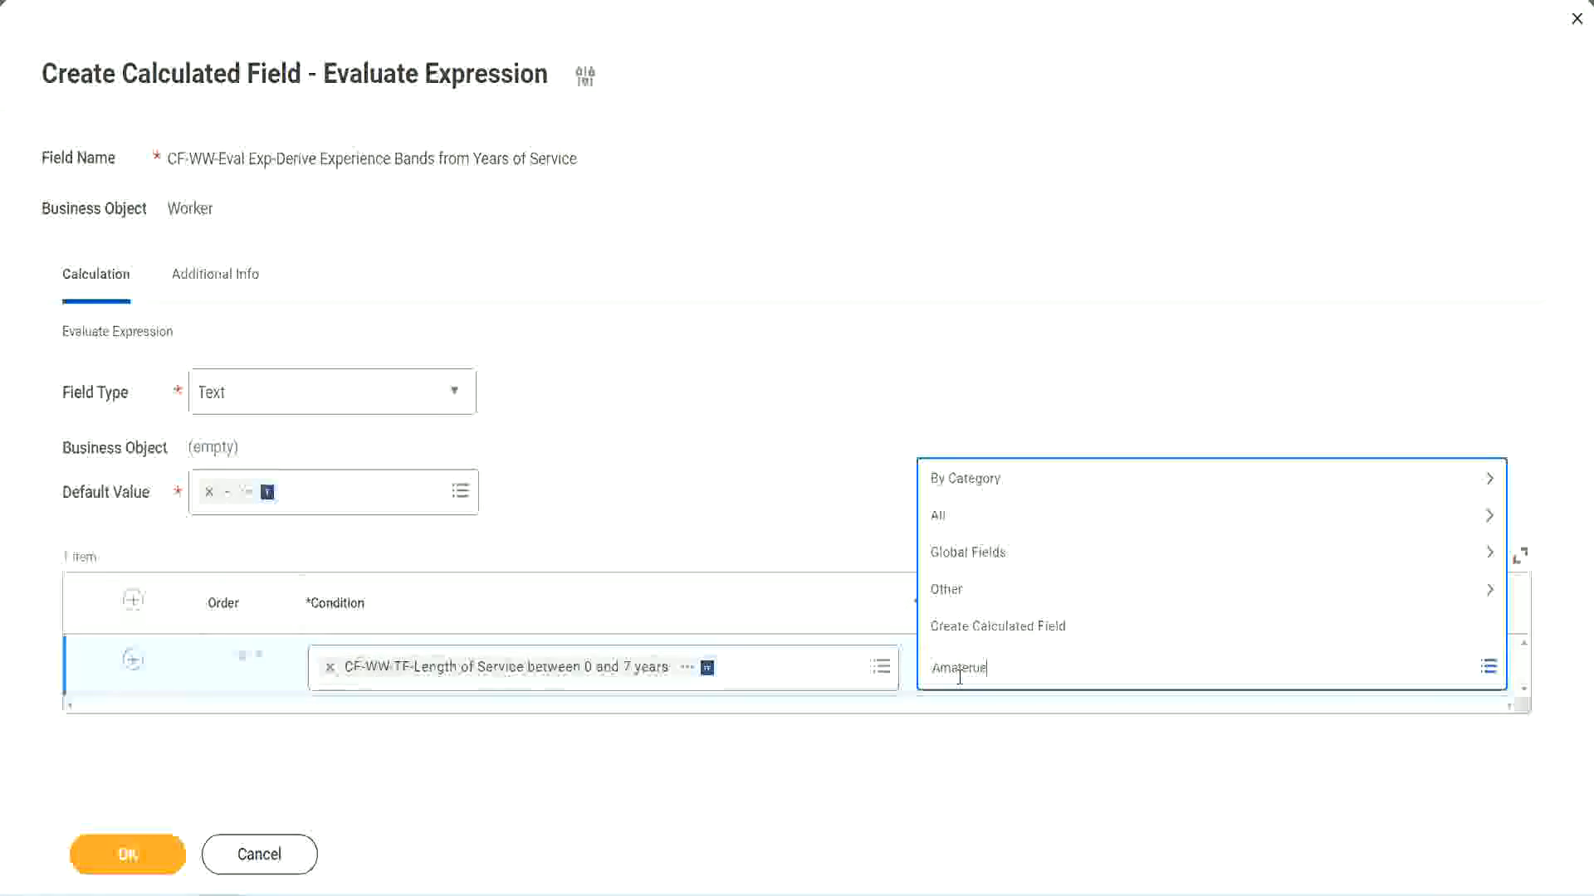
click(805, 482)
click(1004, 685)
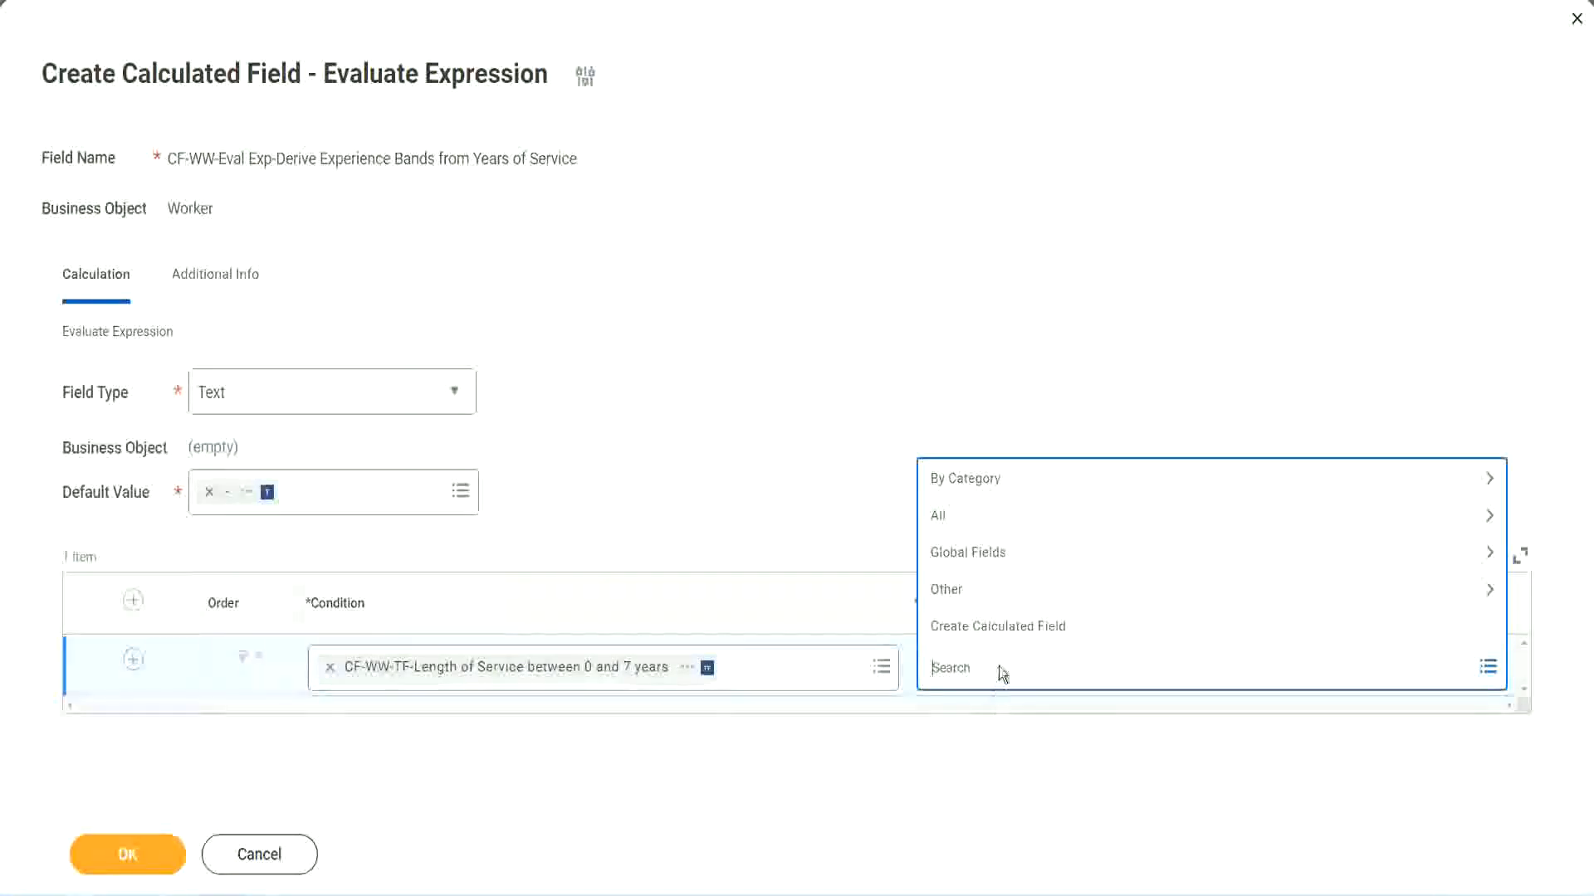
click(803, 483)
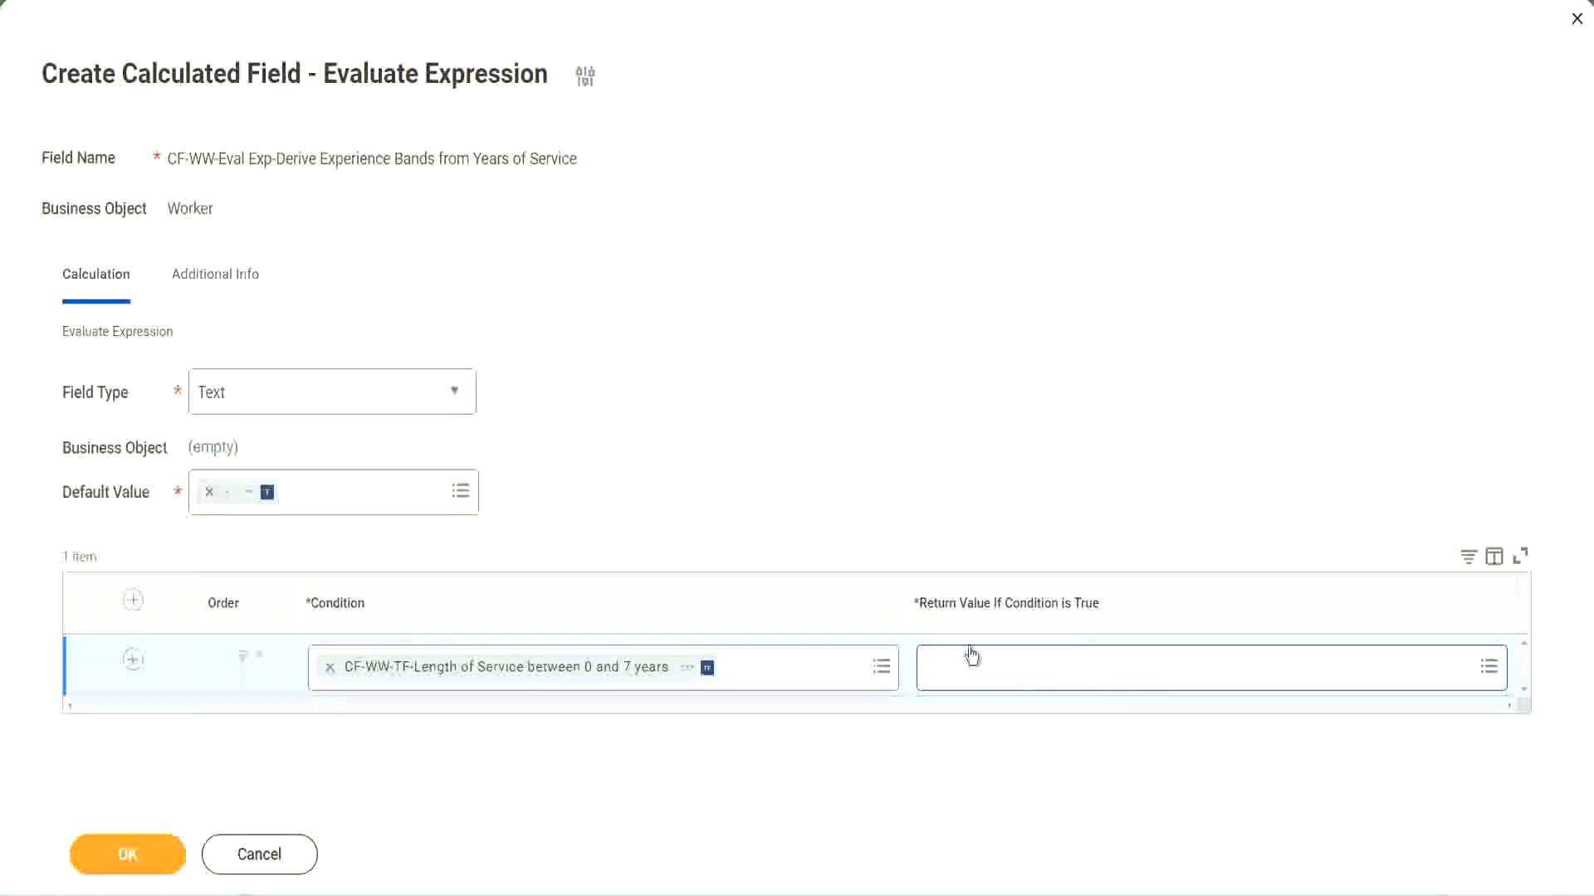
Start a new calculated field for the first row's return value and name it CF-WW-TC-Amateur.
click(1032, 667)
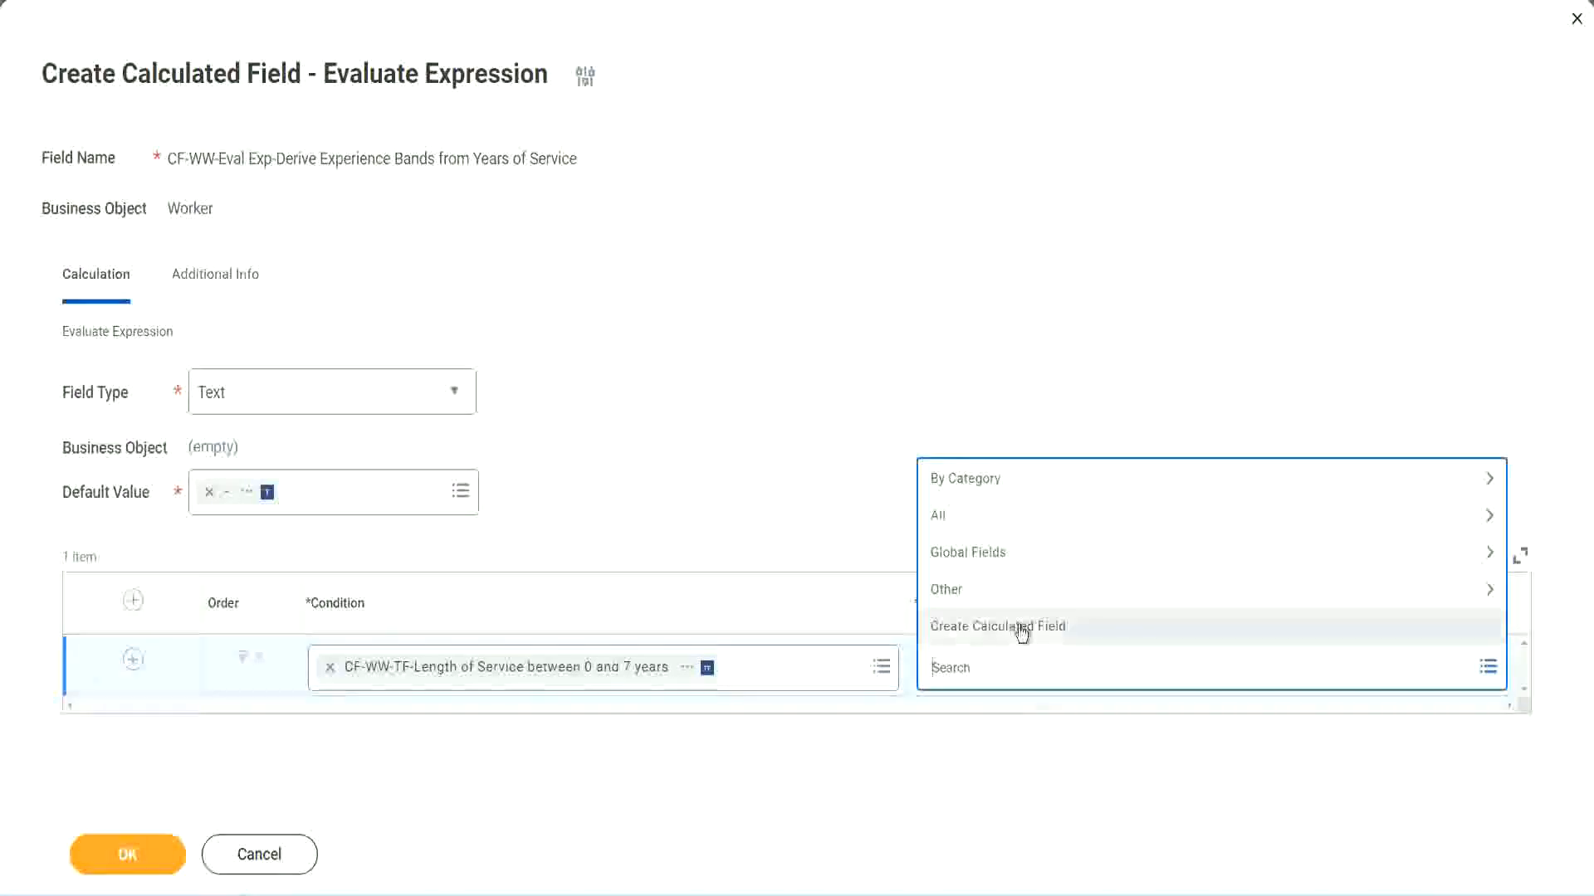
click(1021, 632)
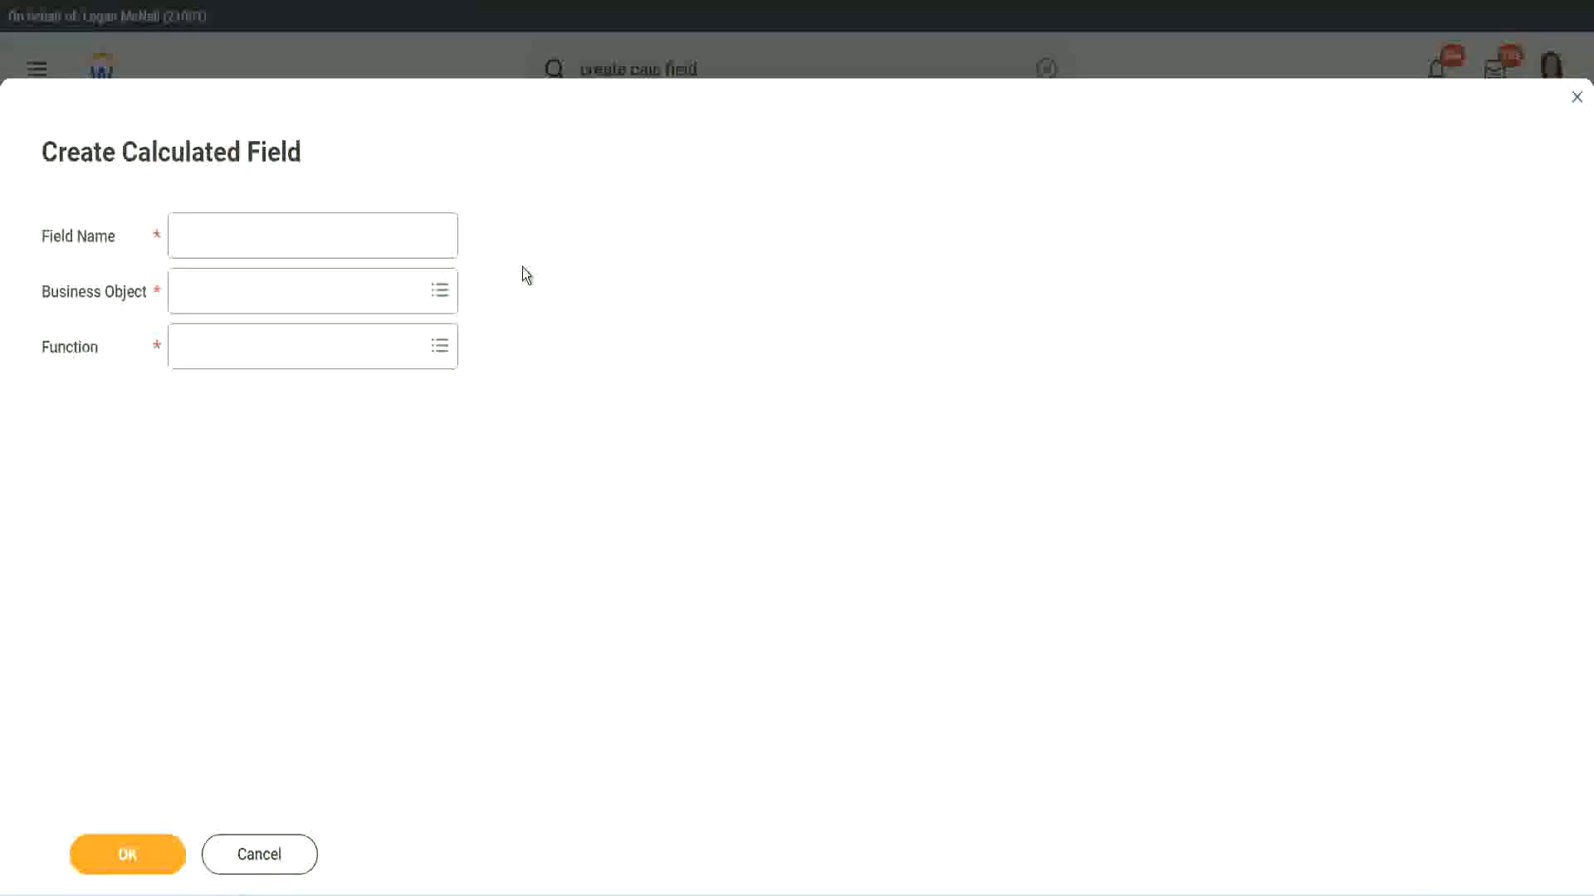
click(196, 237)
text(CF)
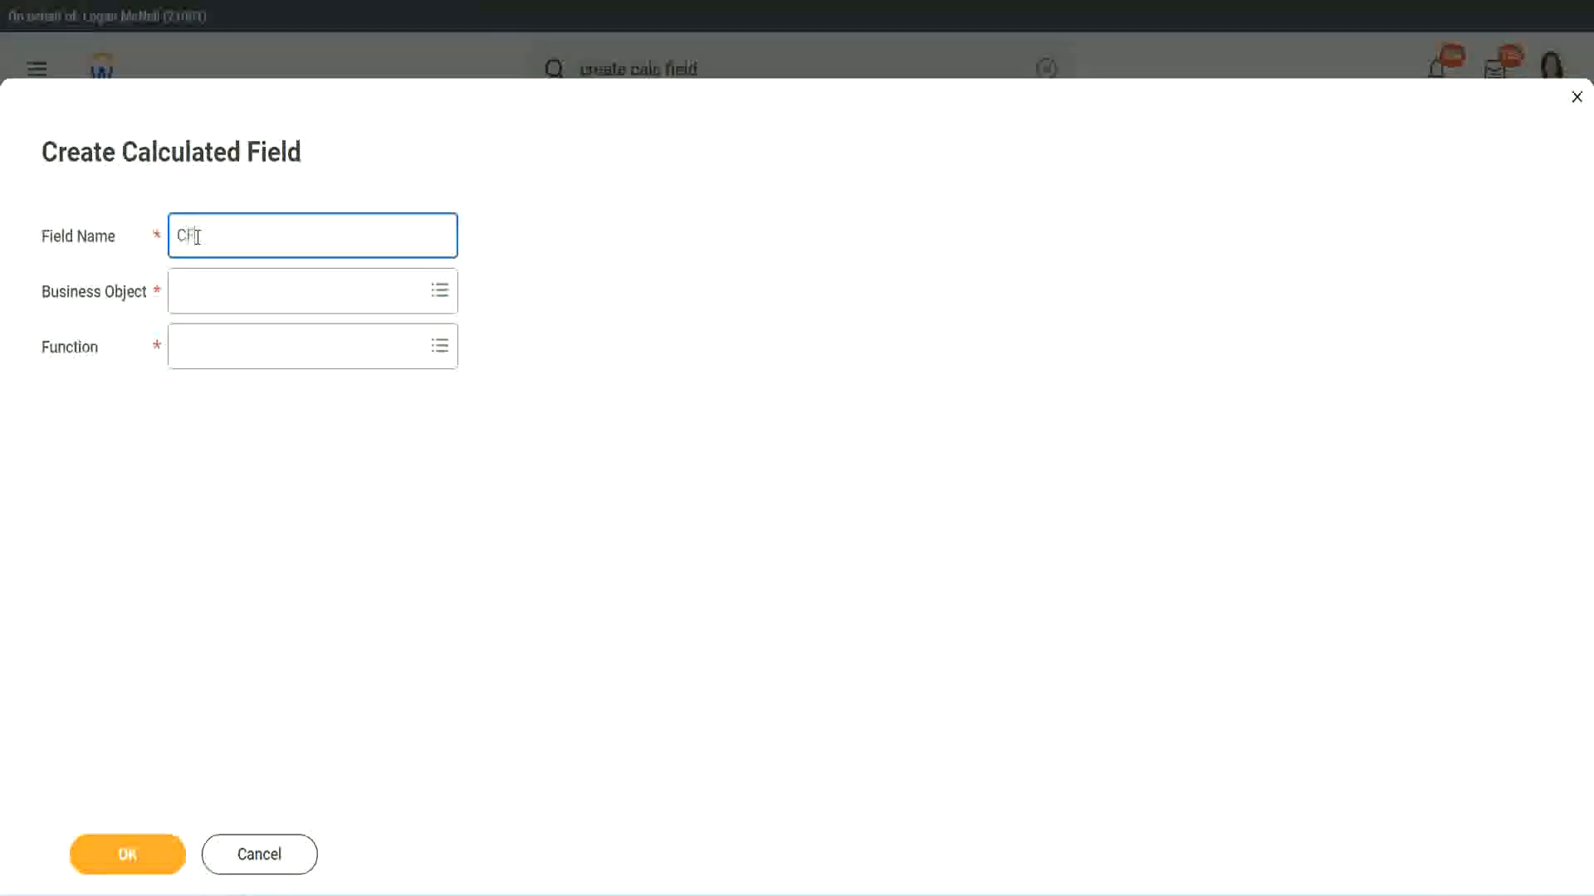
text( TC-Amateur)
click(199, 236)
text(WW)
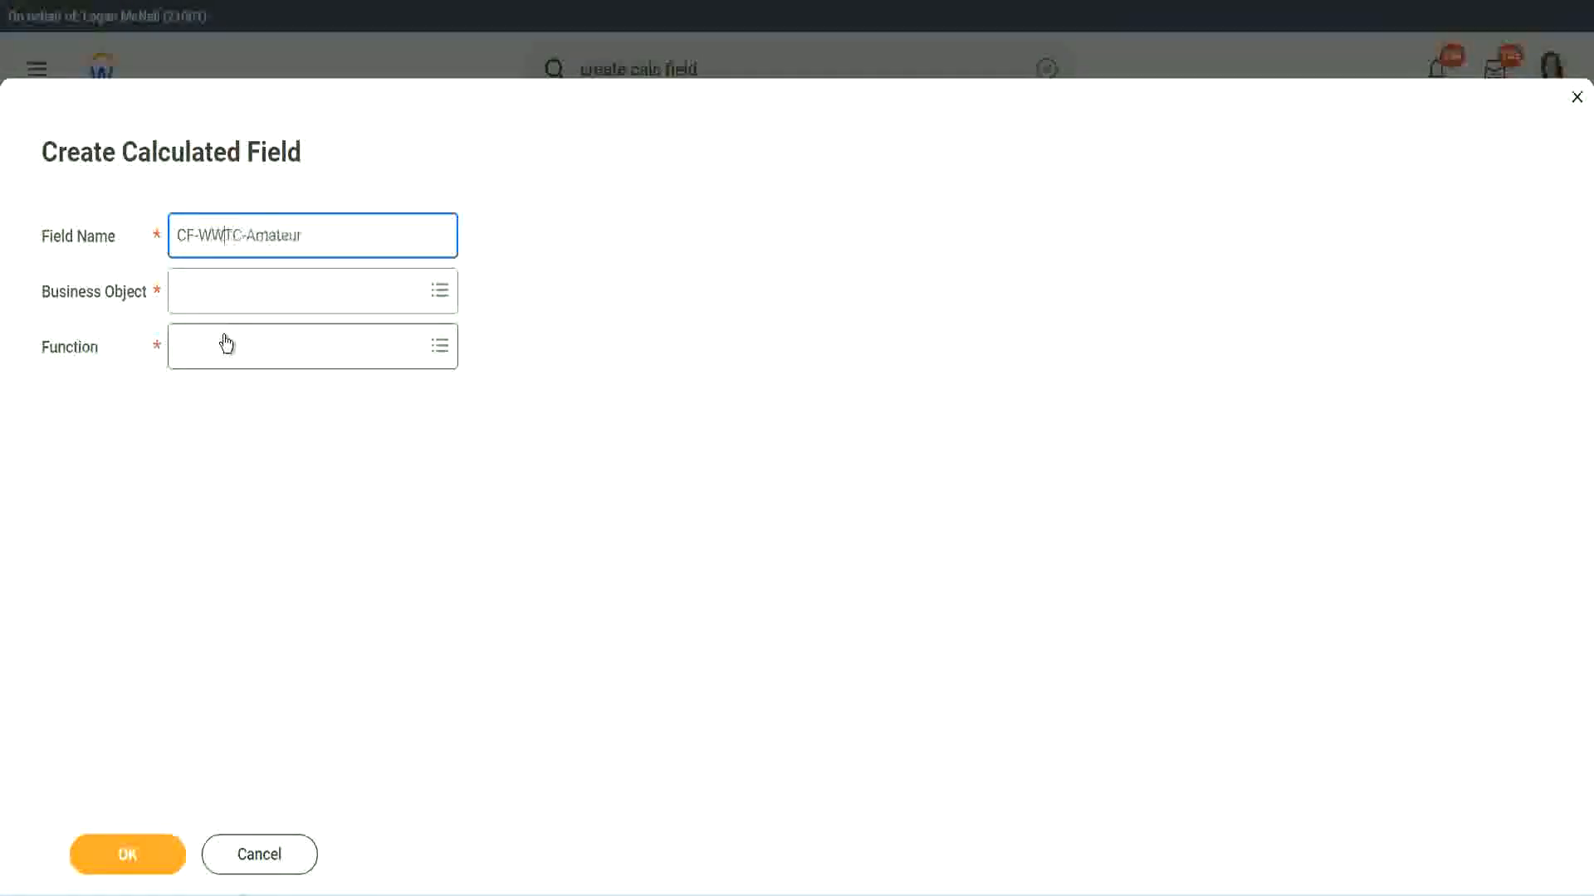
text(-)
Set the new calculated field's business object to Global.
click(224, 292)
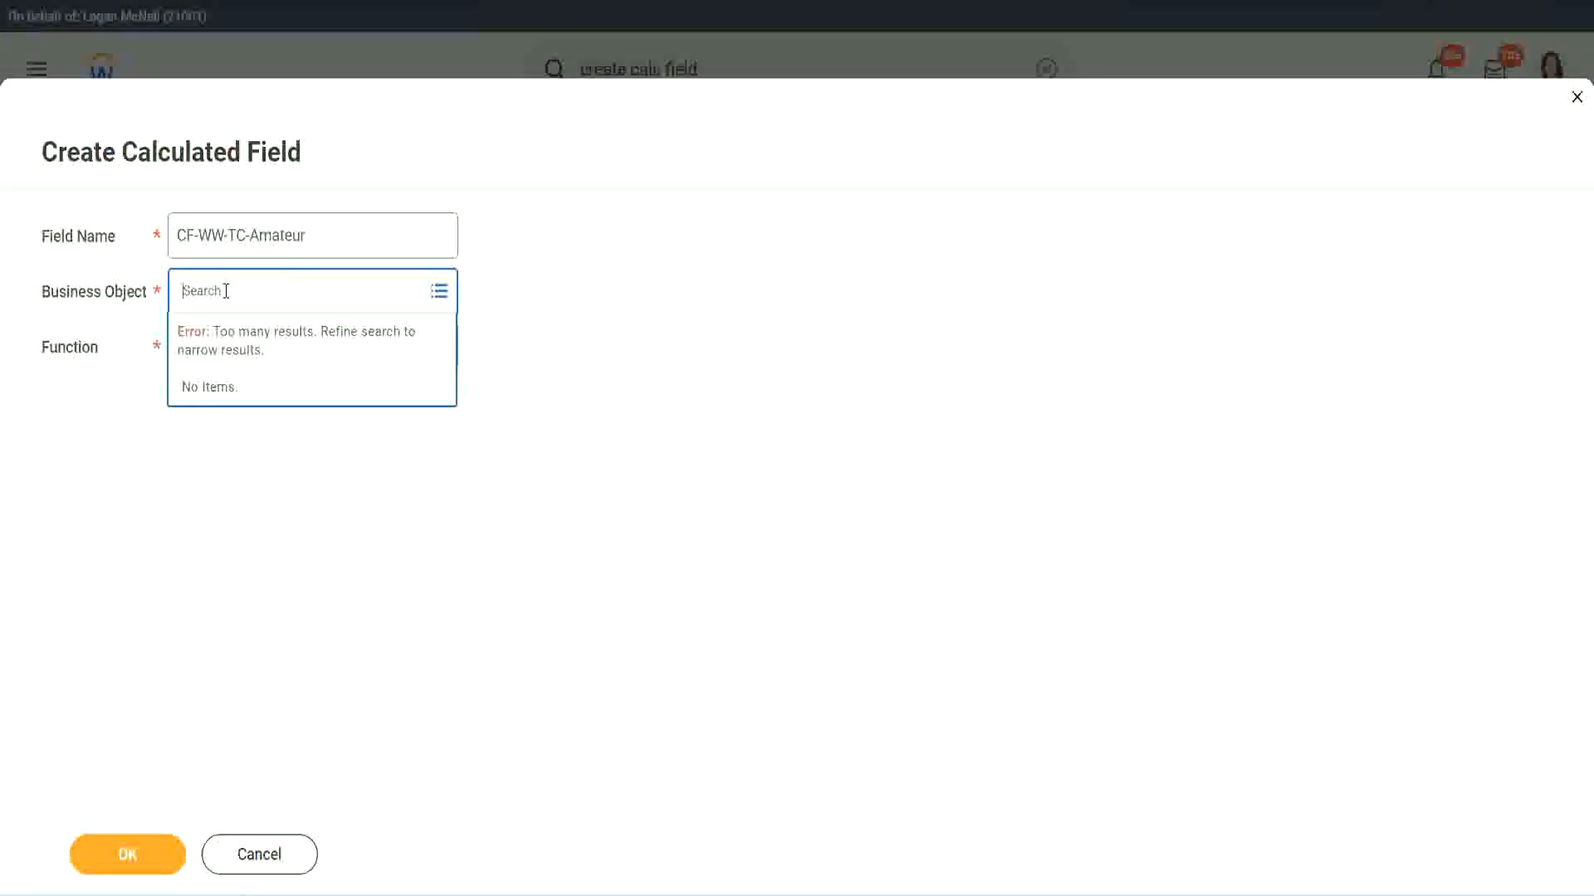
text(worker)
key(BackSpace)
key(BackSpace)
key(BackSpace)
key(BackSpace)
key(BackSpace)
key(BackSpace)
text(glob)
key(Return)
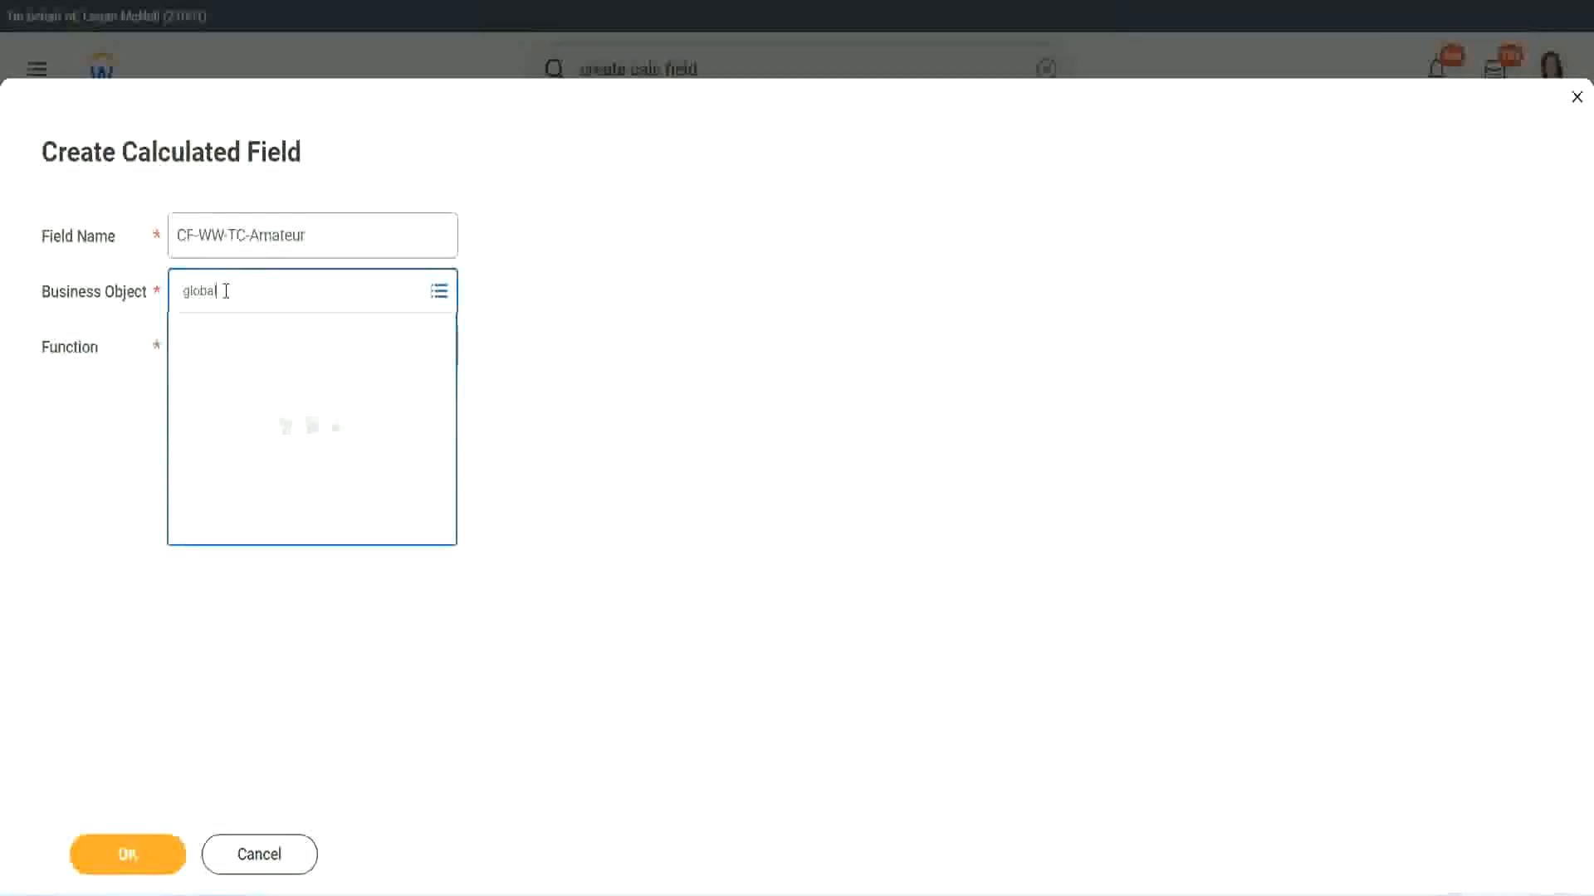
click(249, 390)
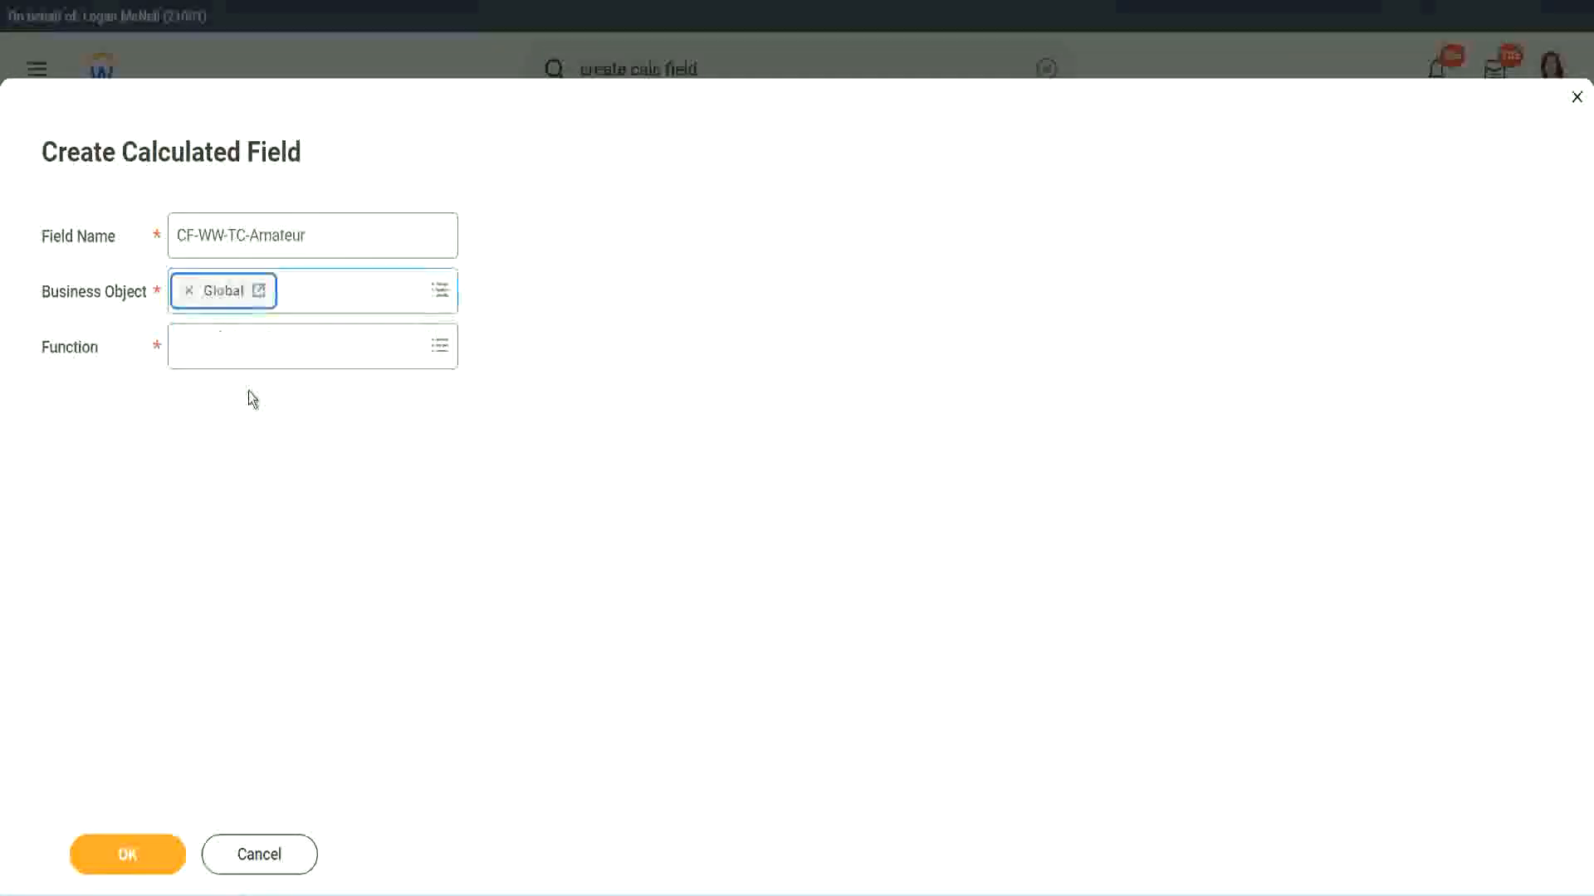
drag(416, 234, 293, 235)
drag(55, 156, 55, 157)
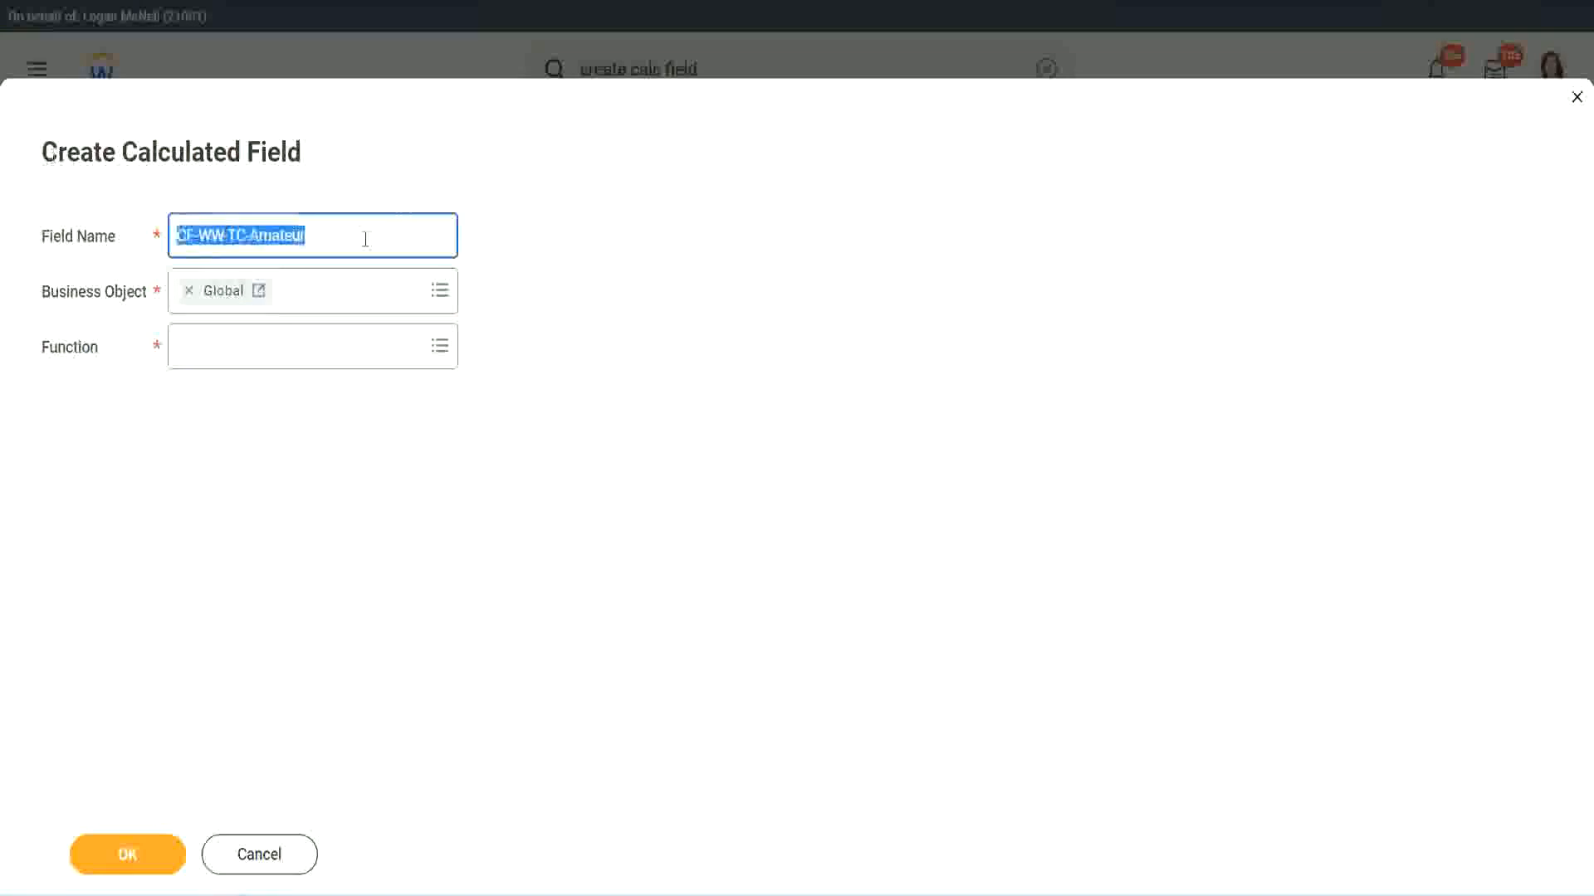
click(347, 241)
double_click(275, 235)
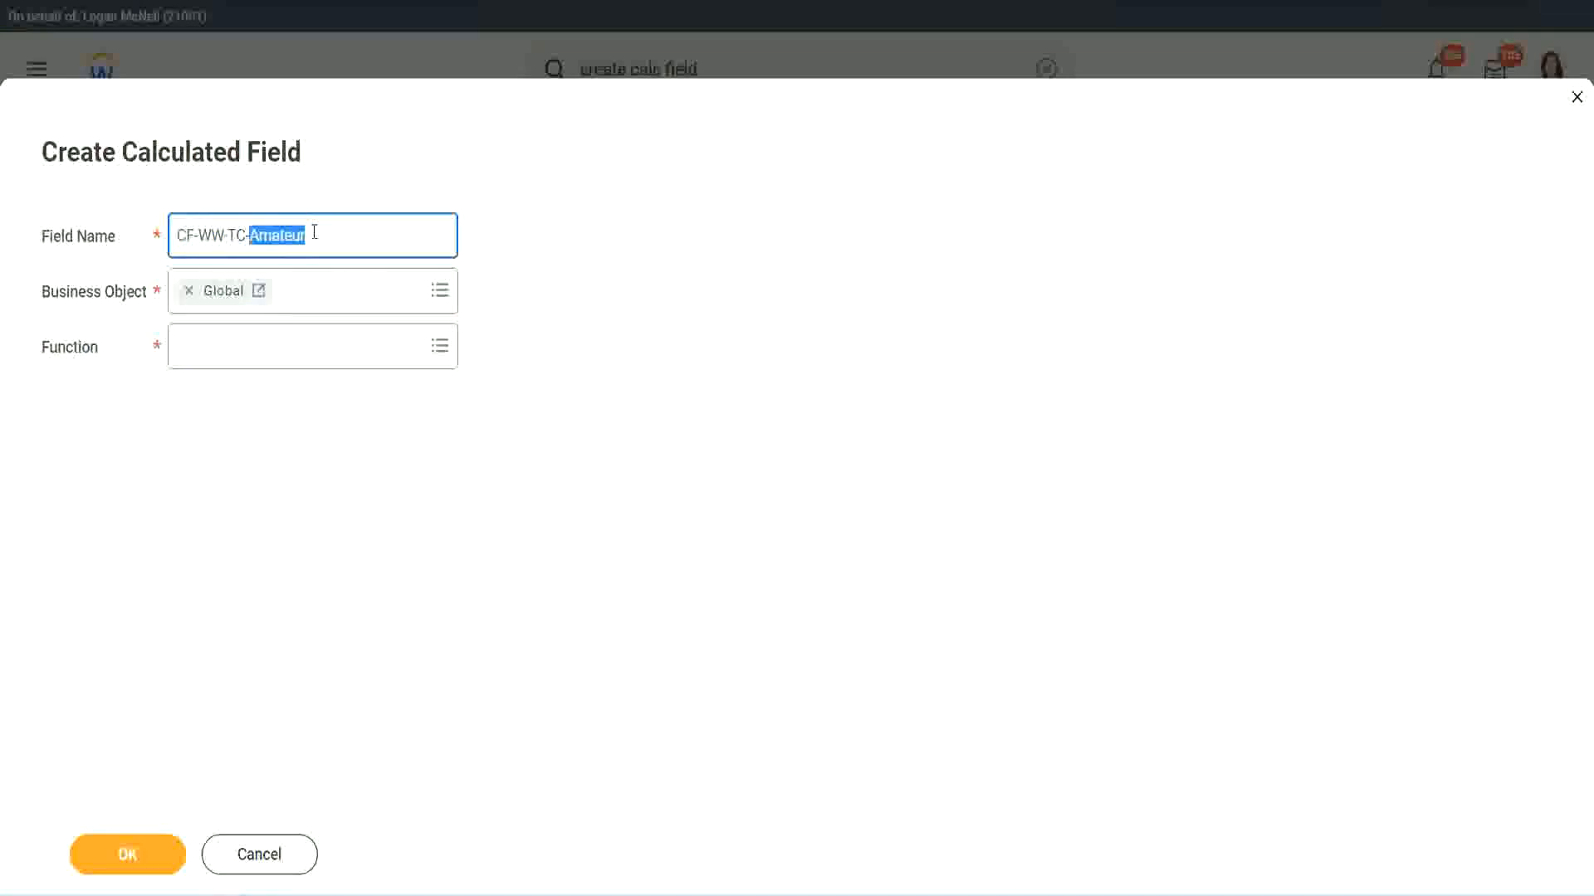
click(327, 232)
double_click(299, 238)
Choose Text Constant as the new calculated field's function and continue to its definition.
click(223, 345)
text(text const)
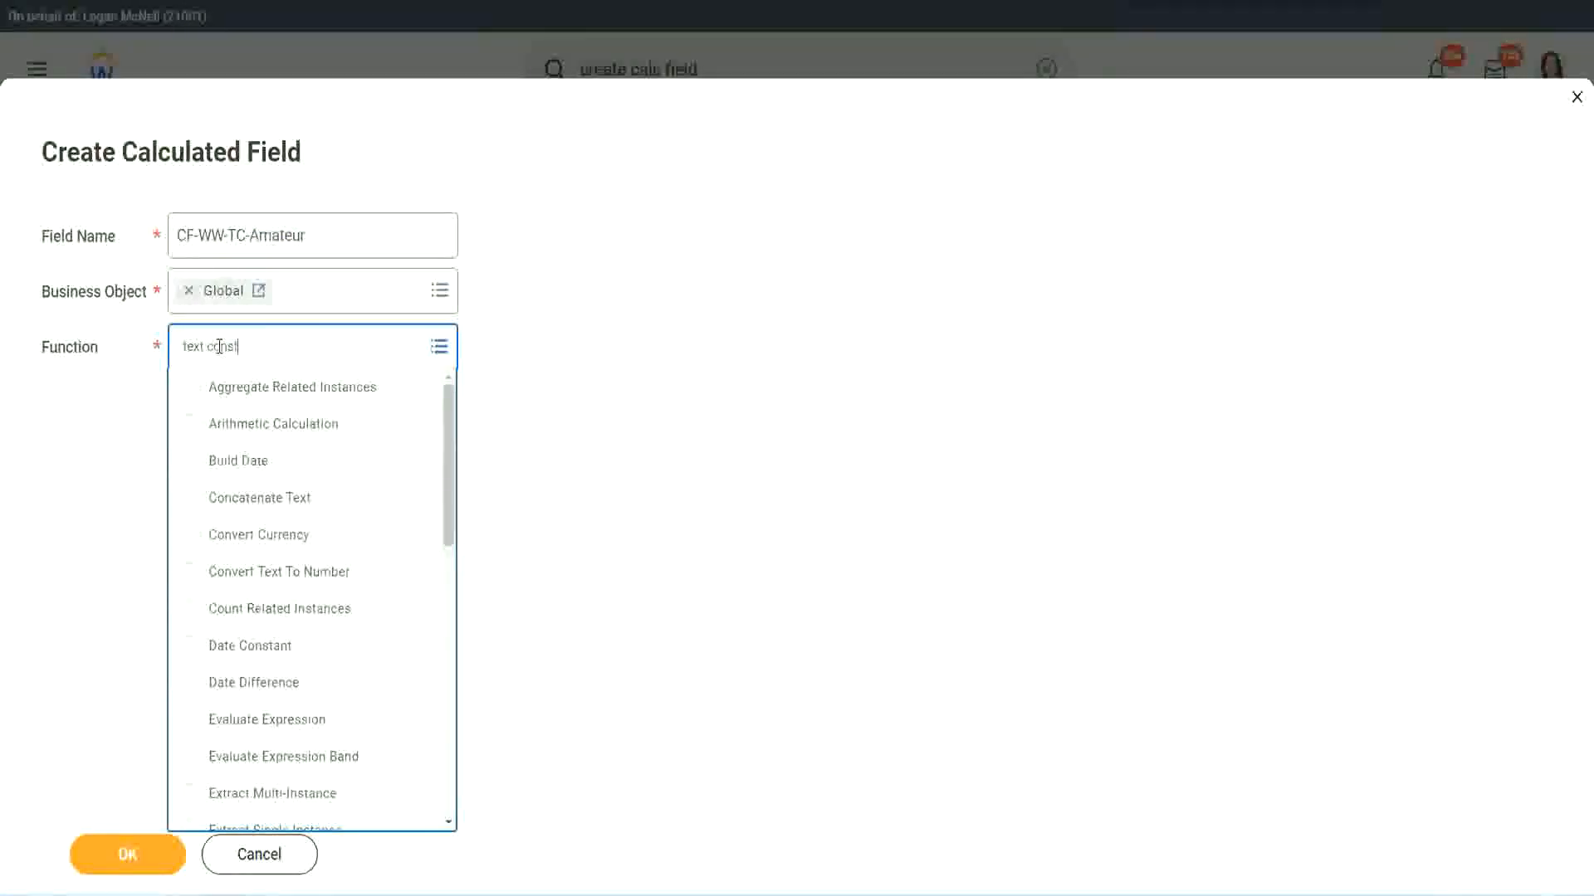
key(Return)
click(128, 863)
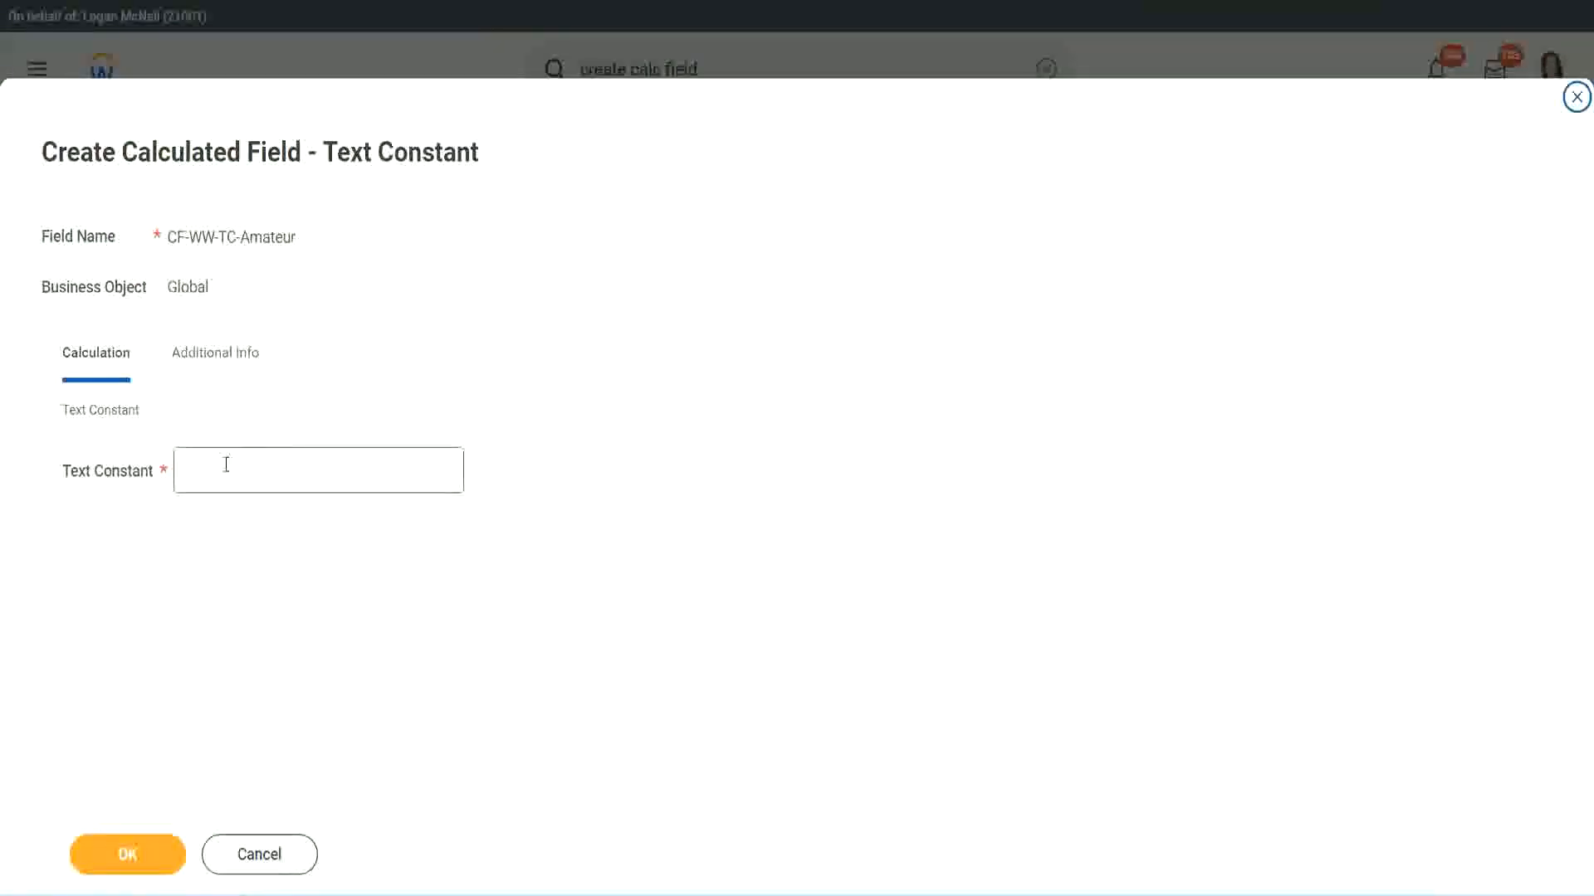
Set the text constant to Amateur and save the field as the first row's return value.
click(259, 467)
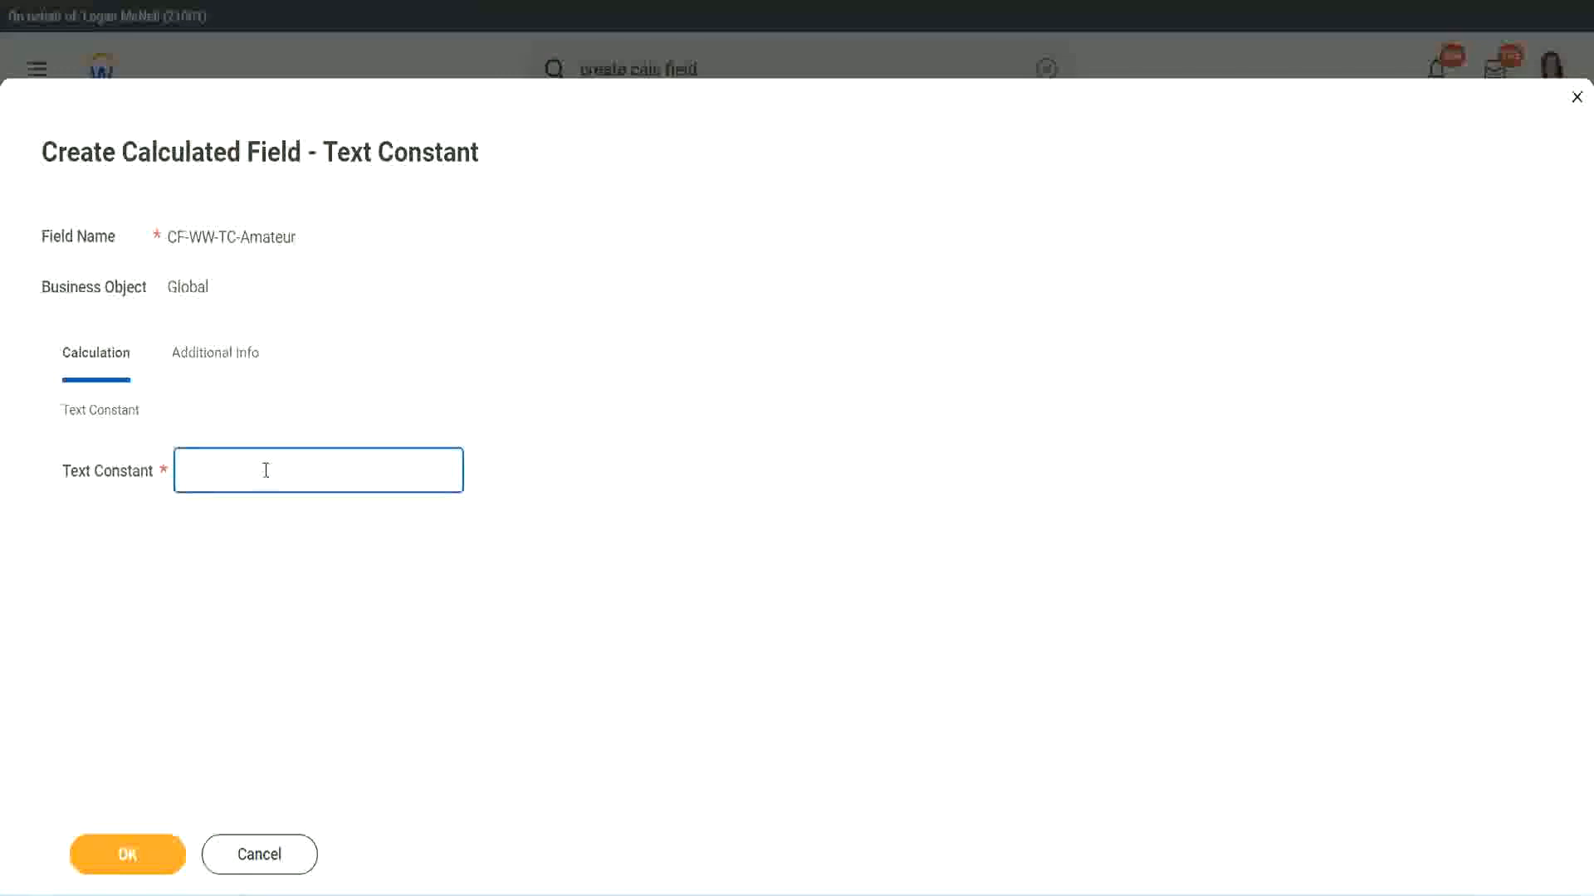
text(Amateur)
click(122, 857)
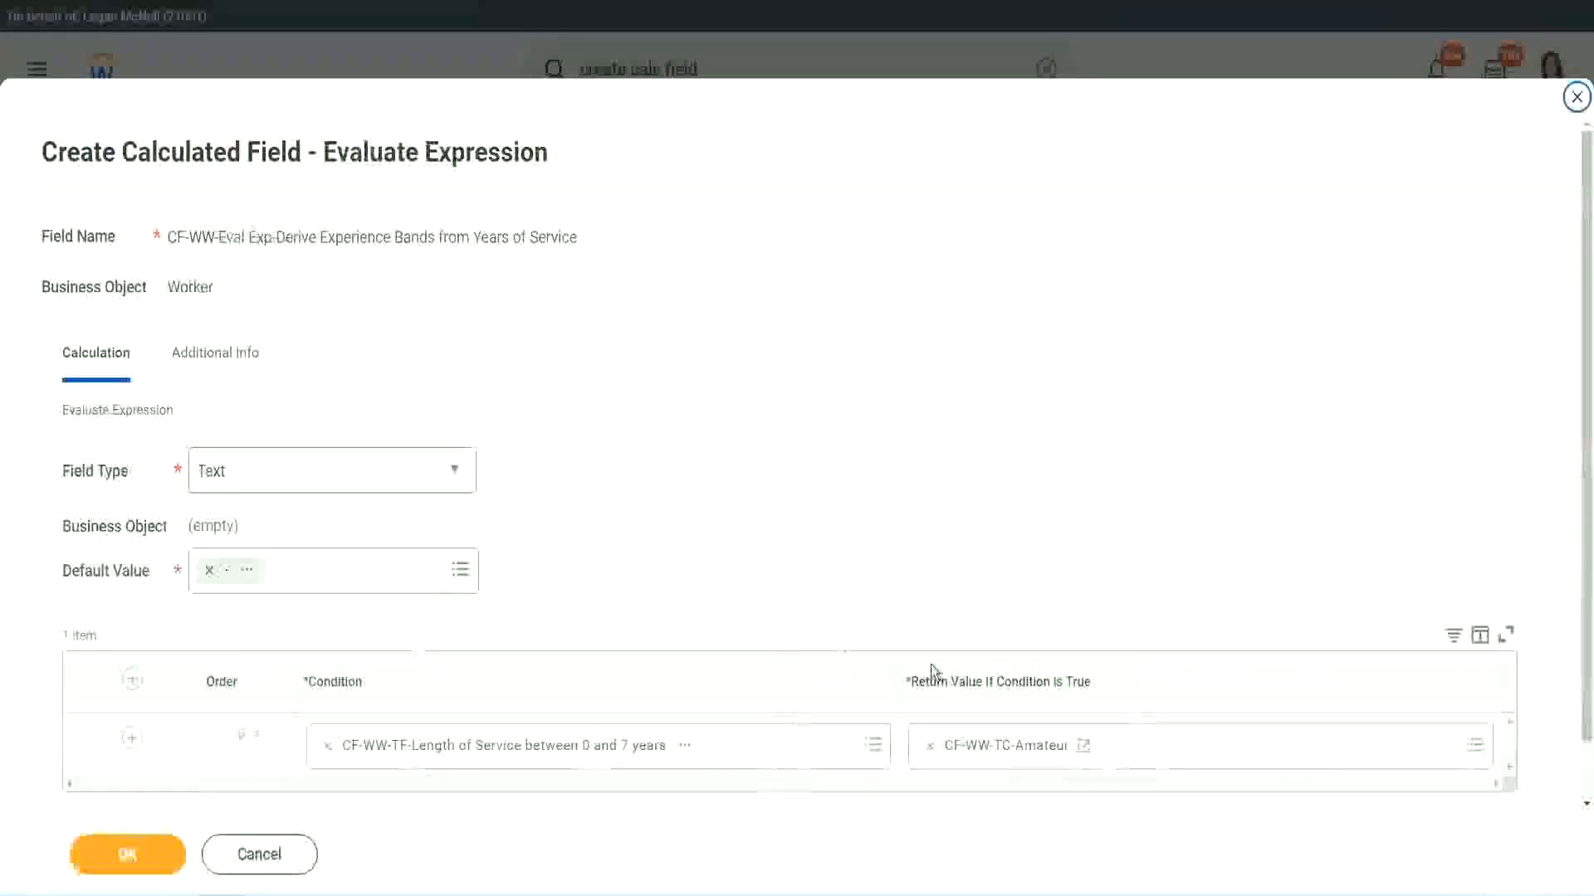
Copy the text of the CF-WW-TC-Amateur return value and add three more rows to the condition table.
right_click(989, 751)
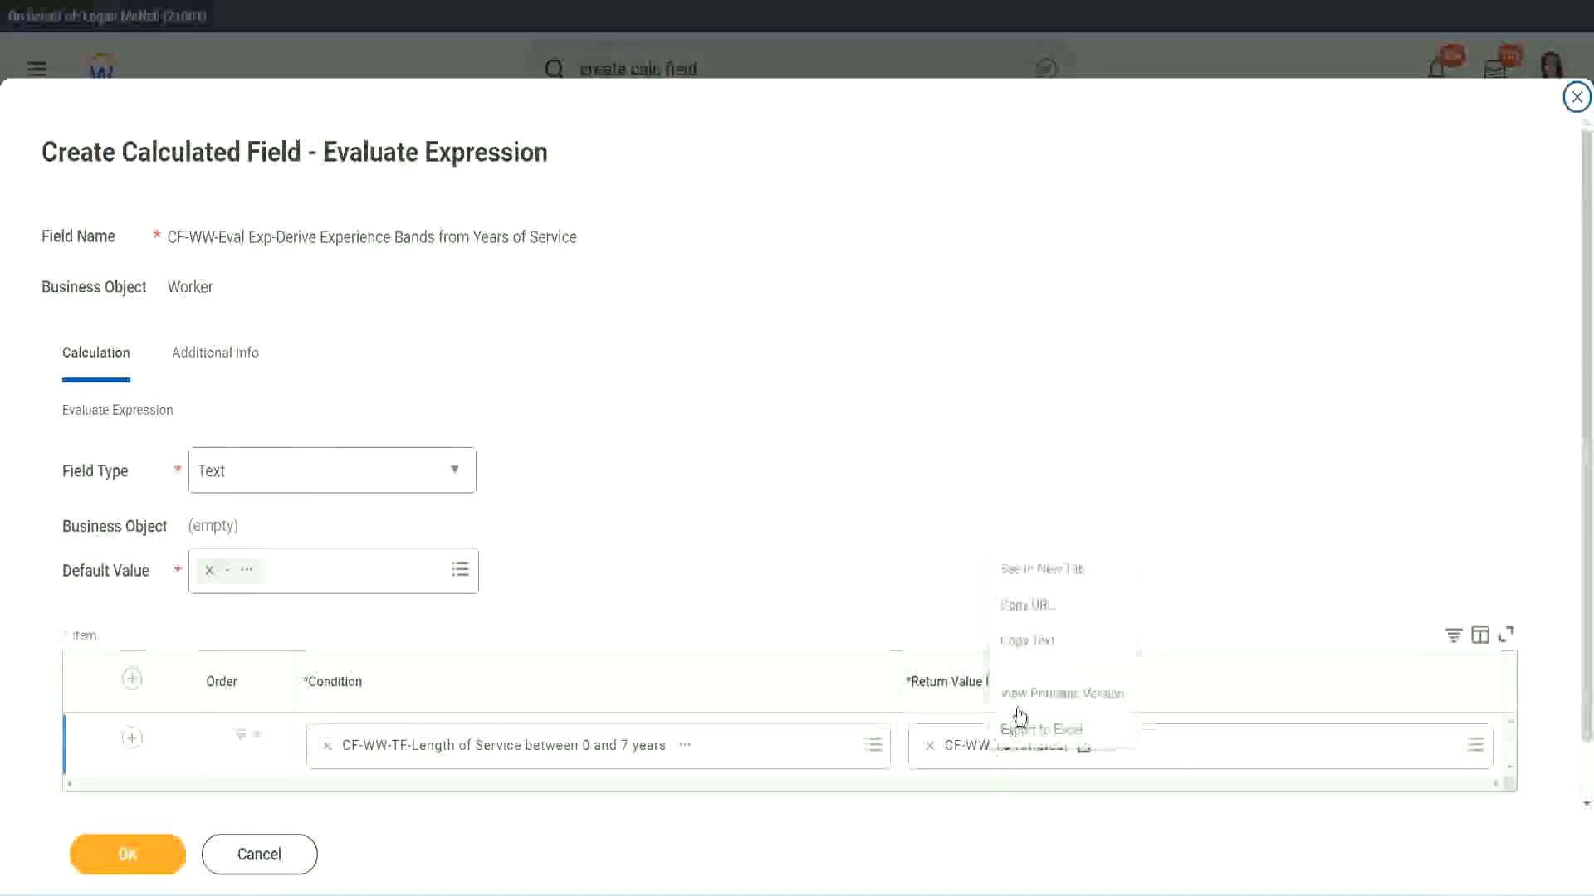
click(1044, 643)
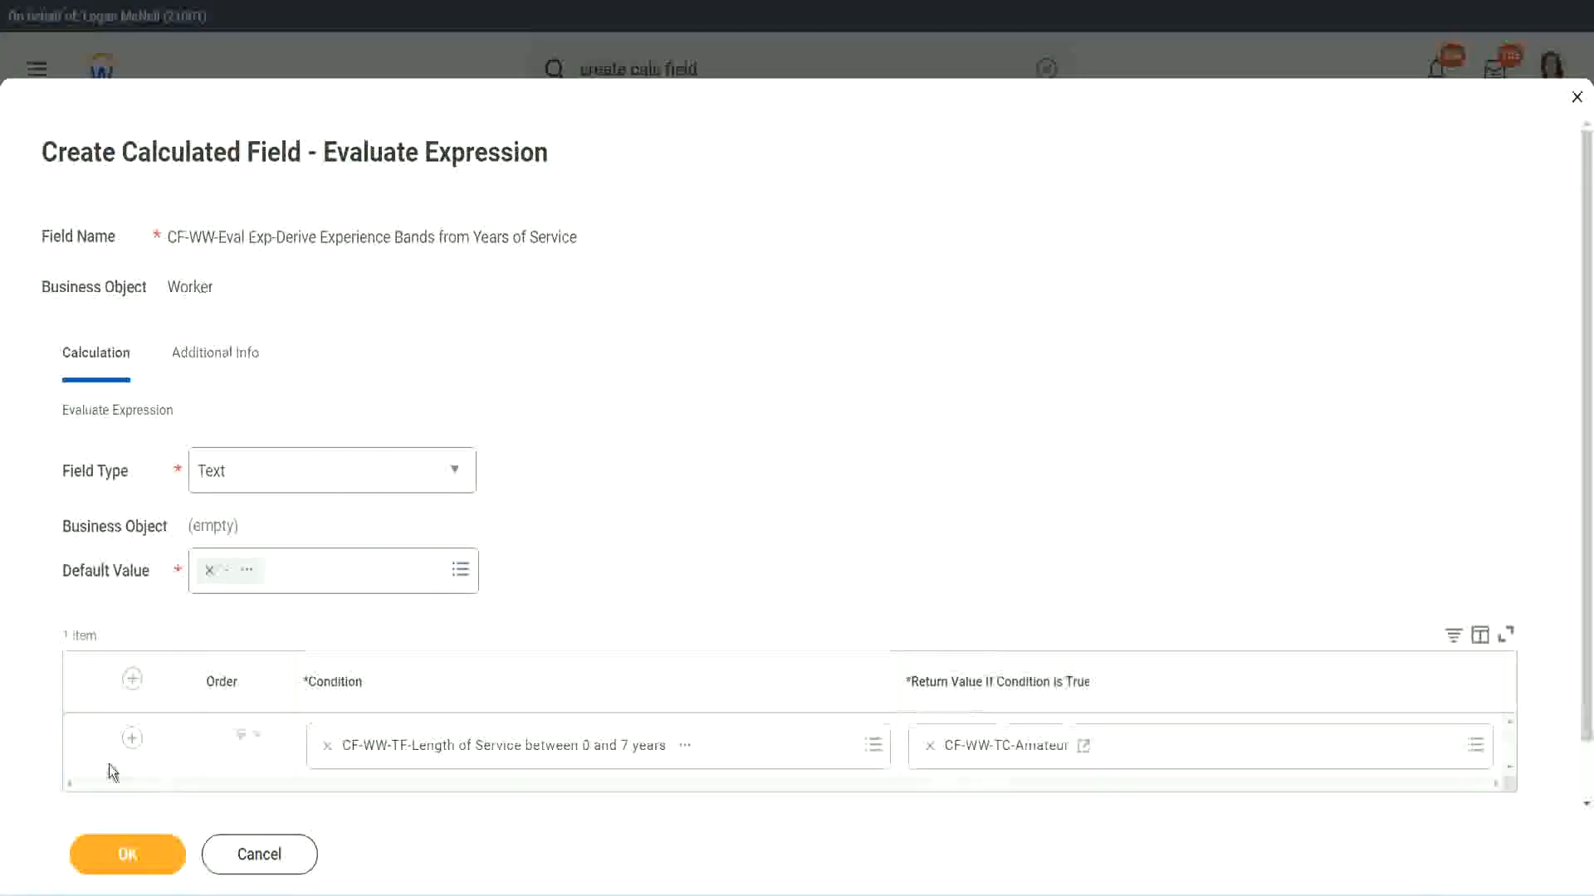
click(131, 740)
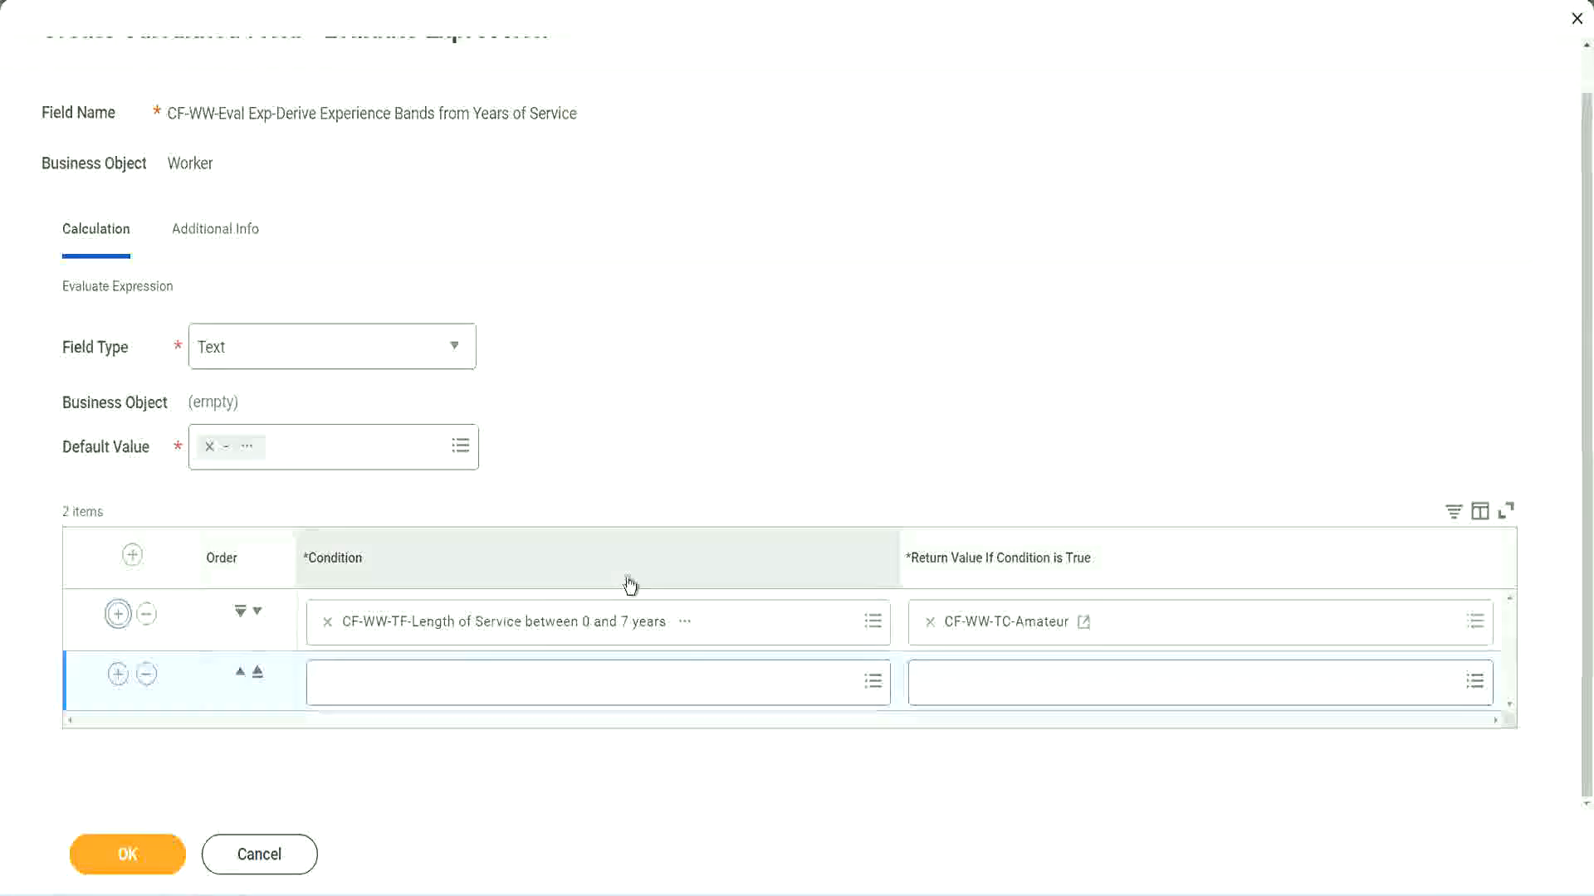
click(118, 674)
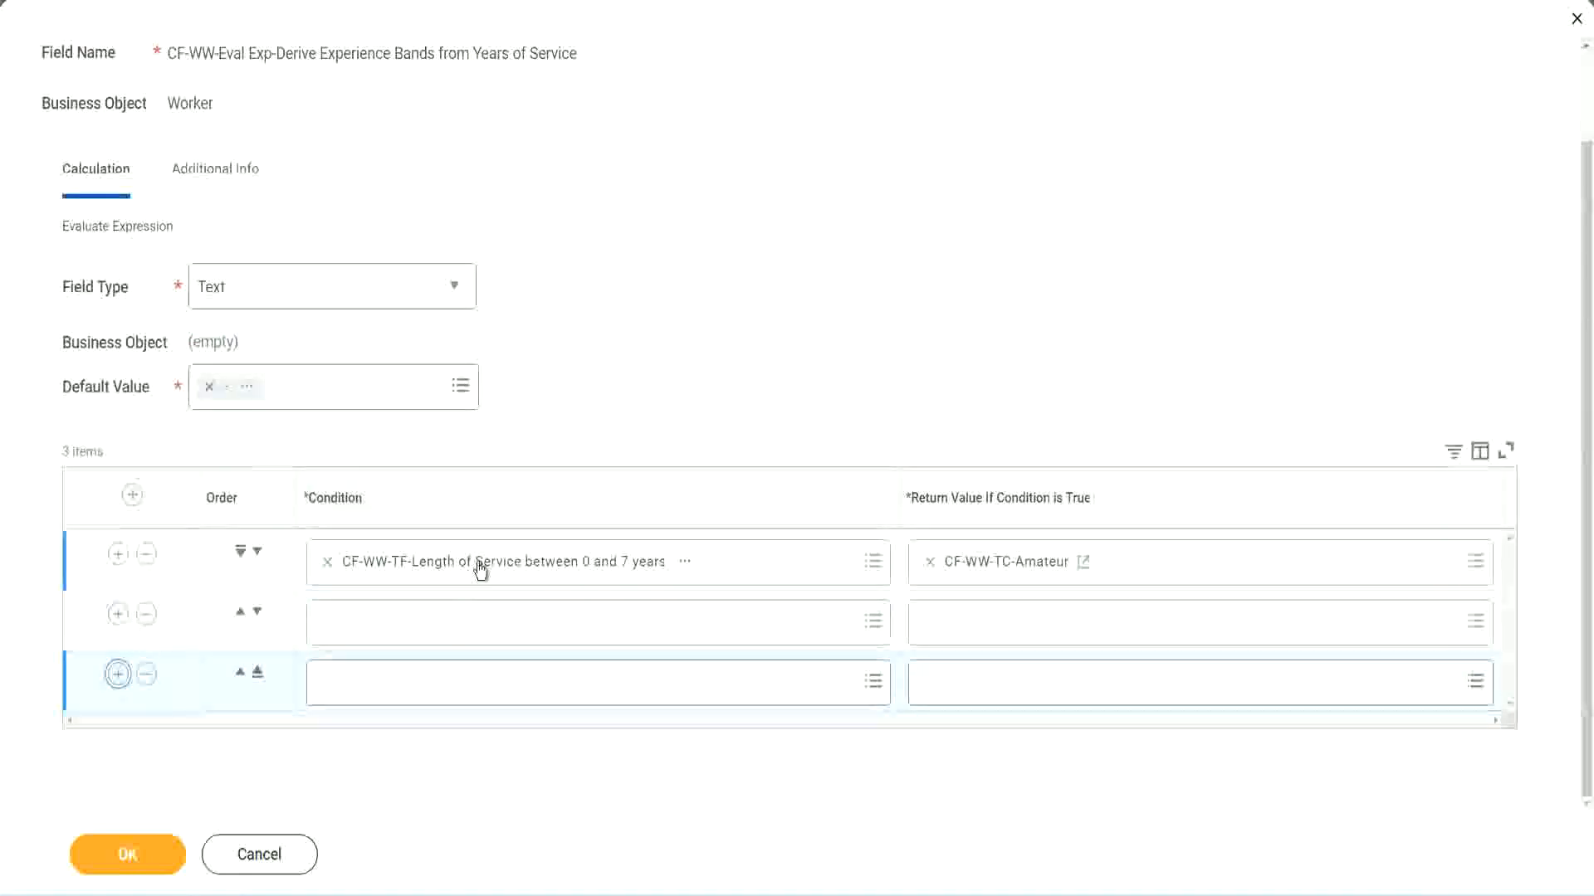
Set the second row's condition to CF-WW-TF-Length of Service between 8 and 15 years.
click(393, 627)
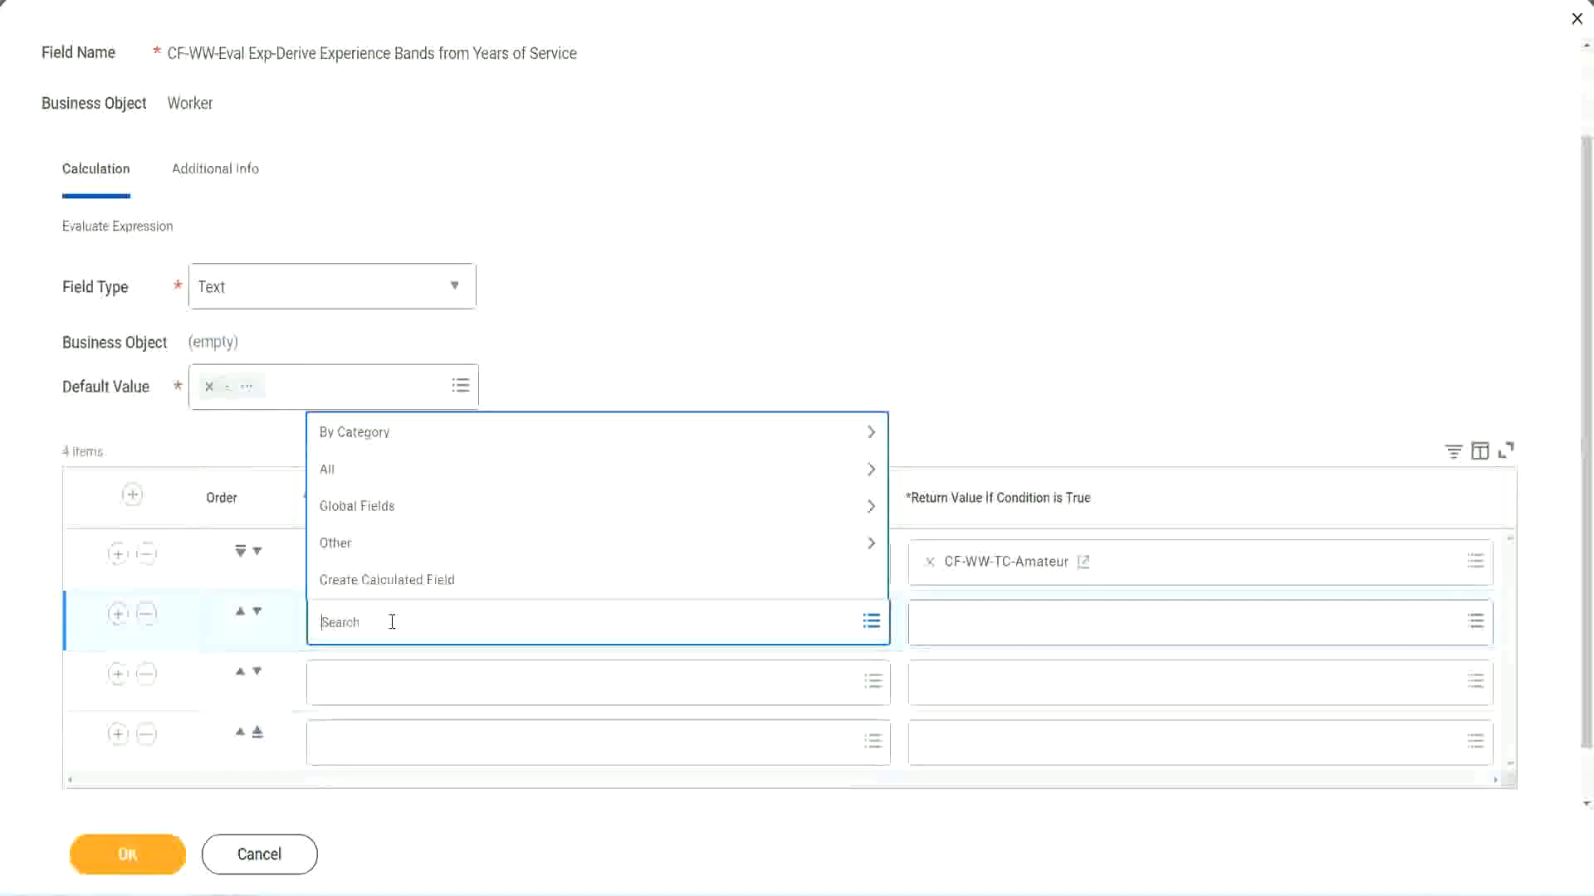
text(cf-ww)
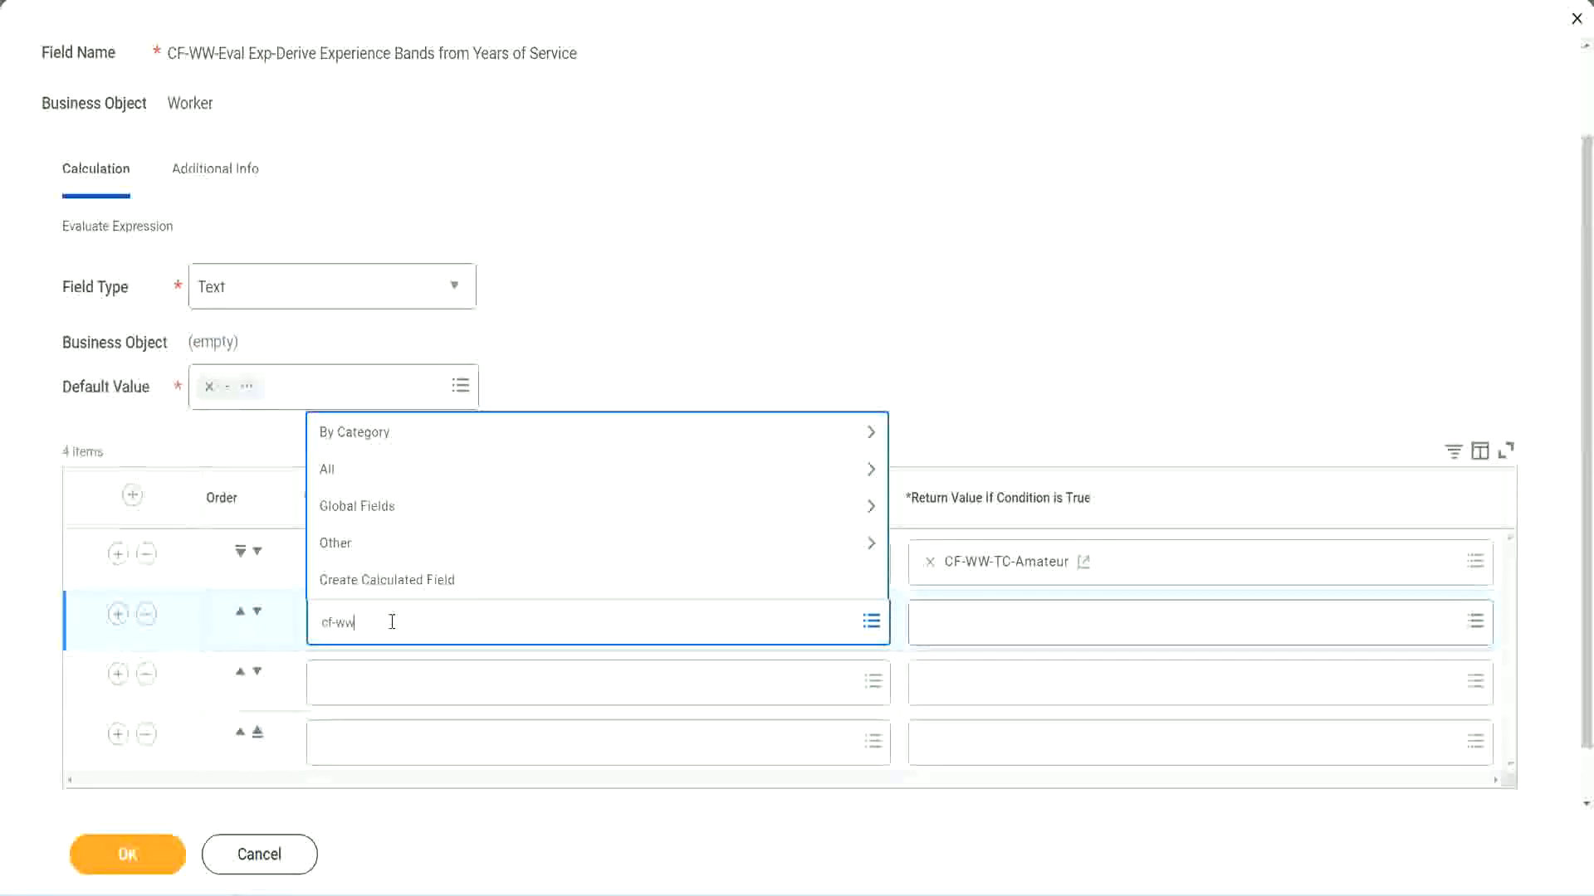
text(-tf)
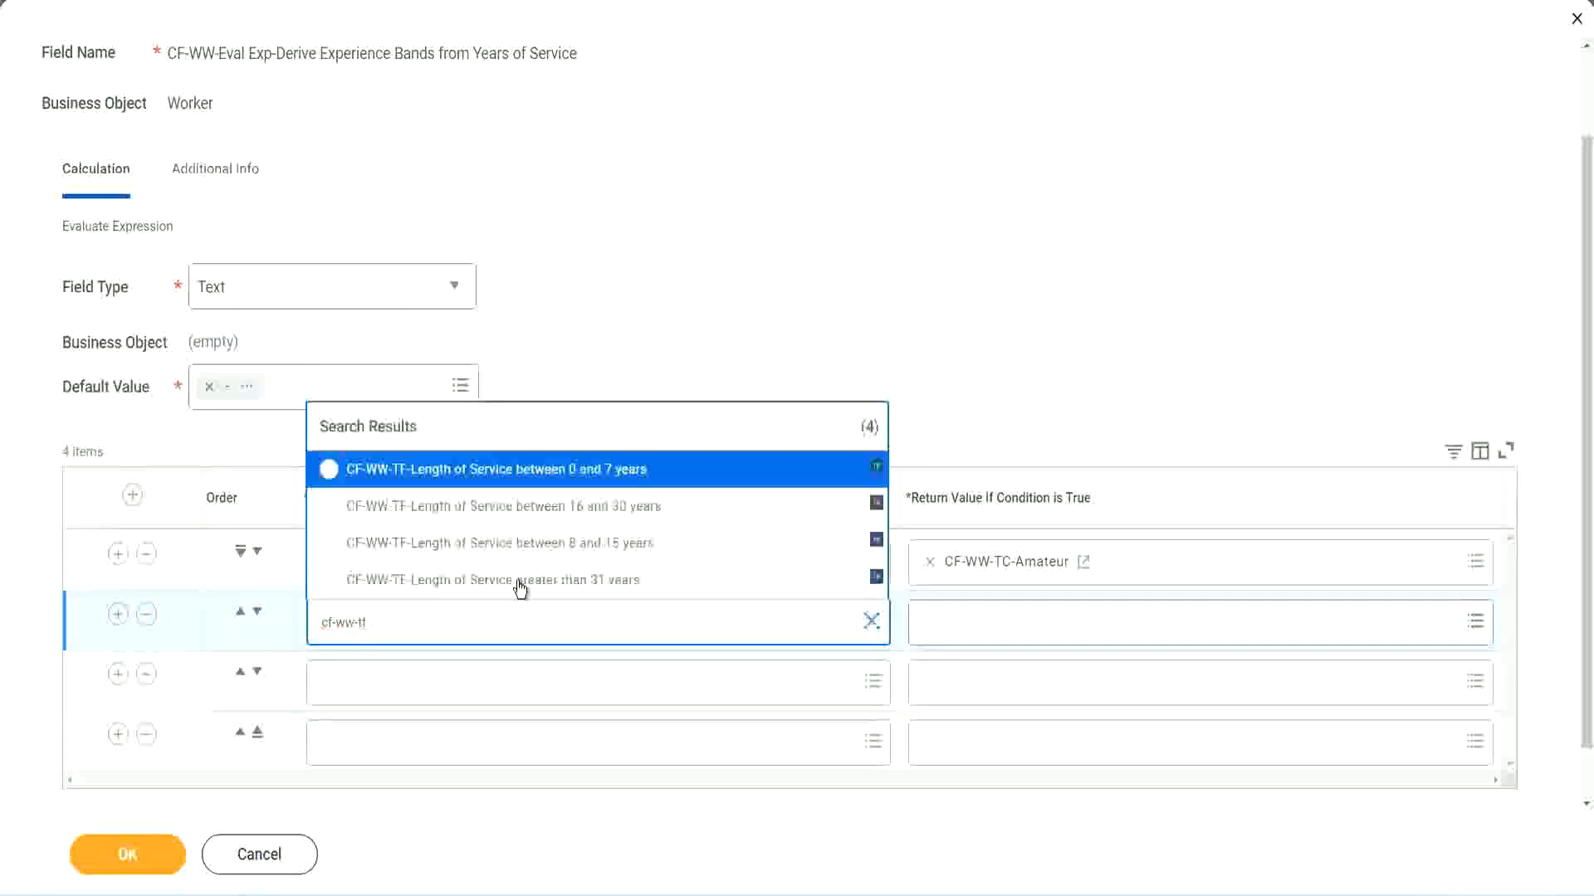
click(609, 546)
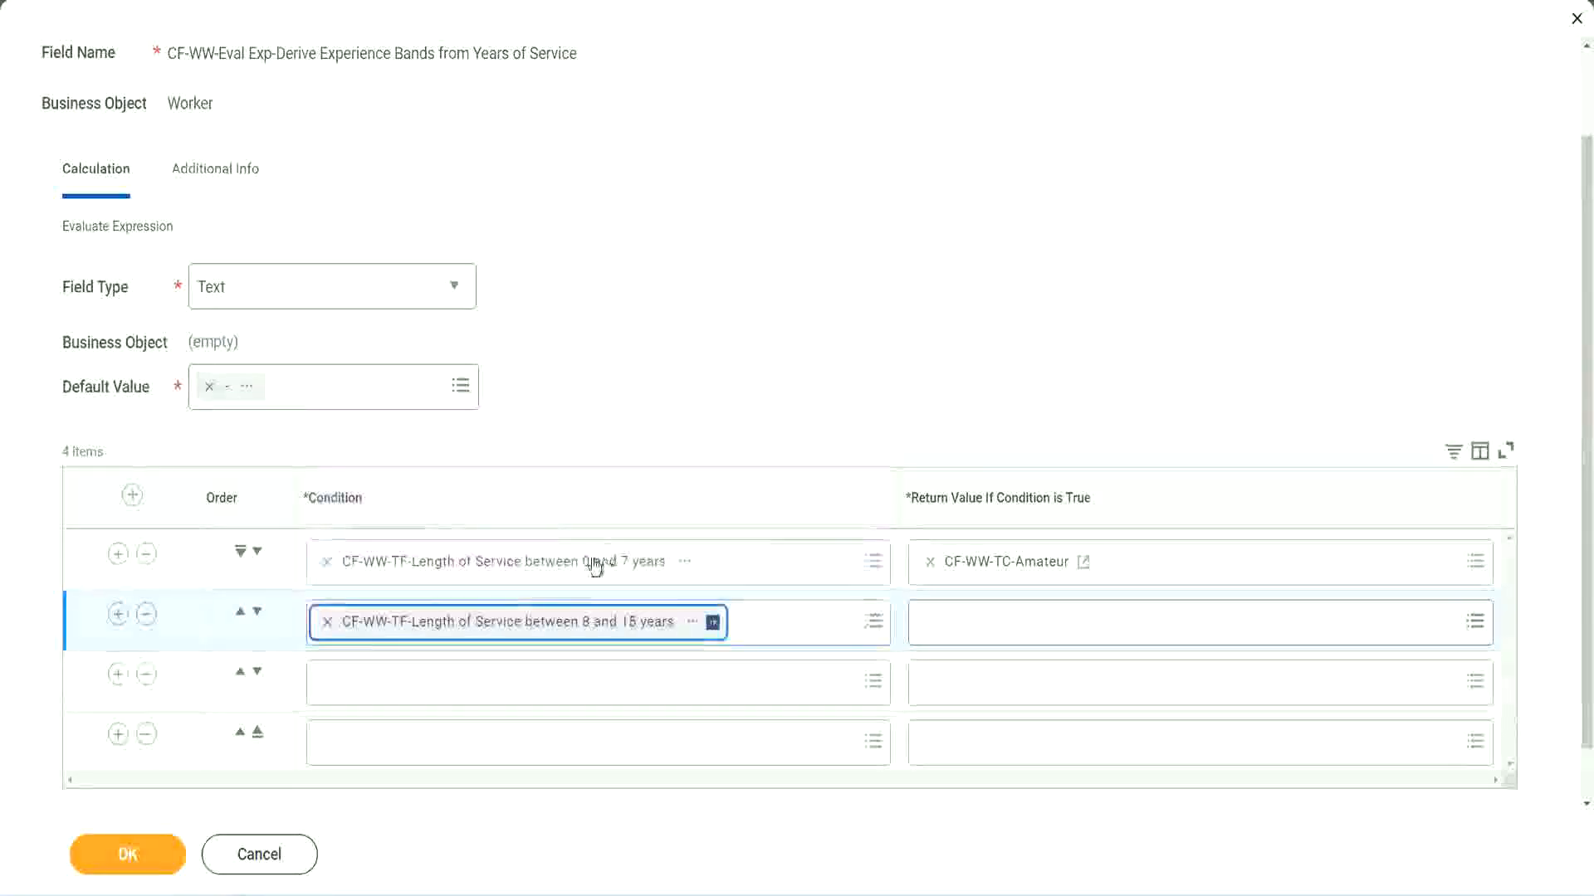
Set the third row's condition to CF-WW-TF-Length of Service between 16 and 30 years.
click(401, 682)
text(cf)
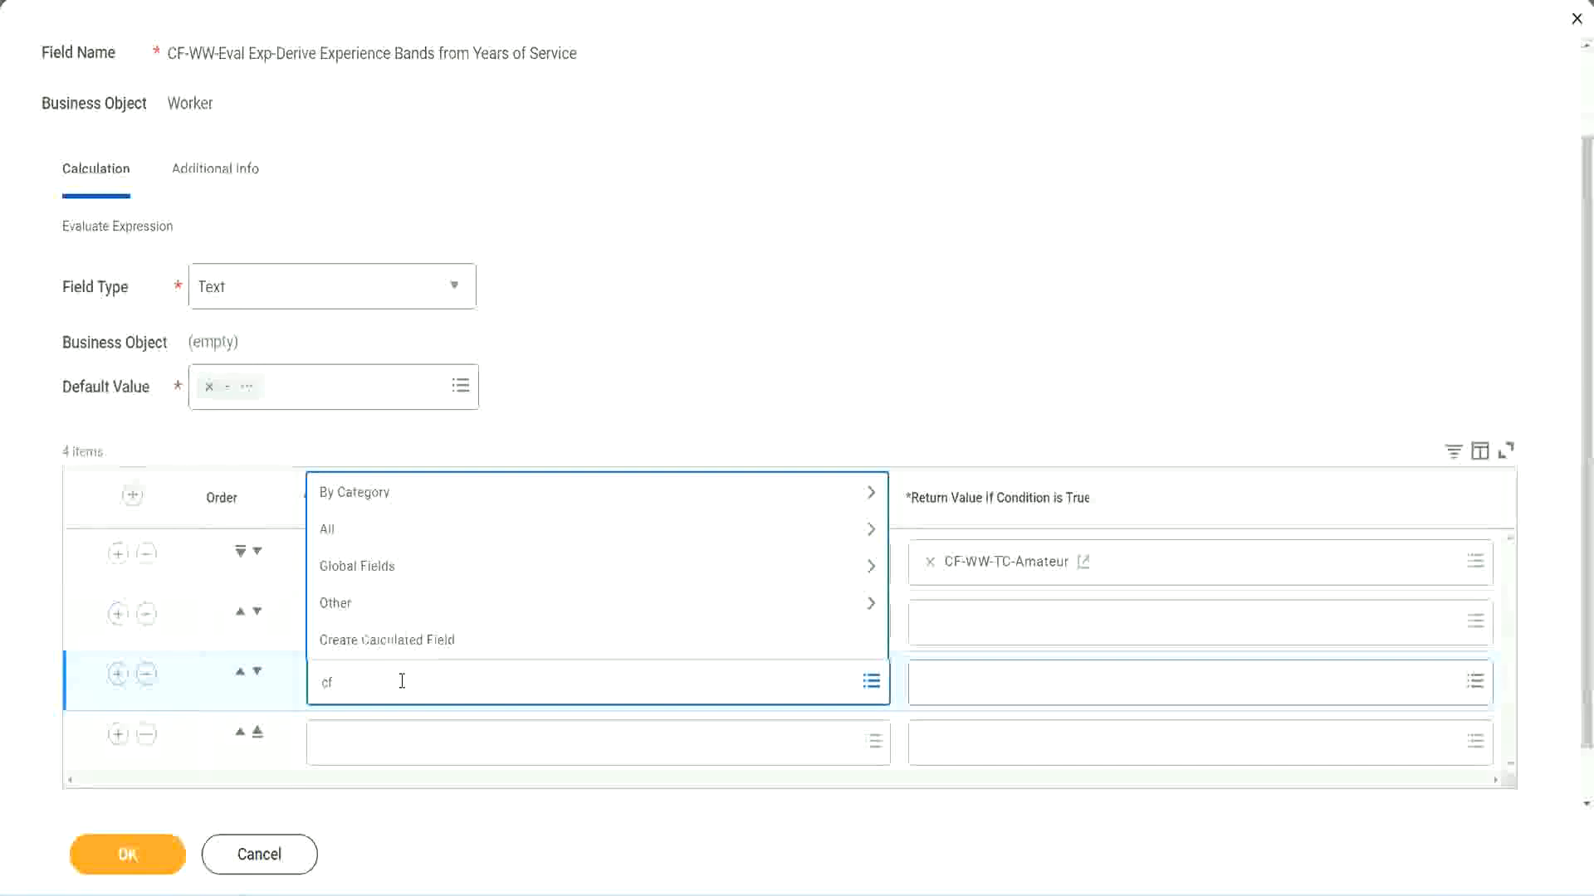
text(-ww-tf)
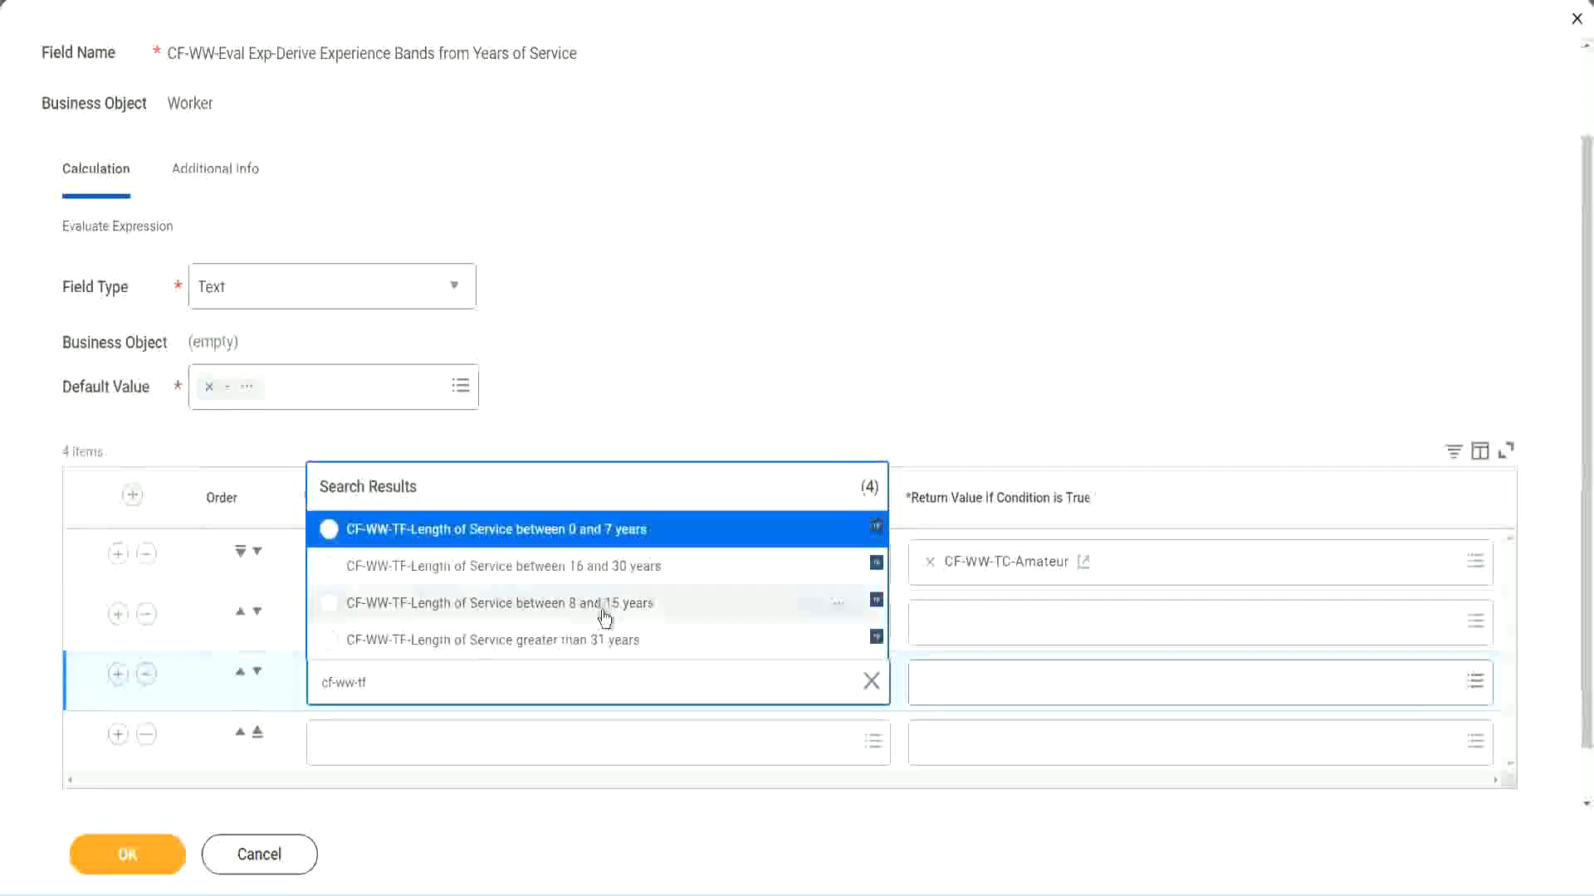
click(639, 566)
Set the fourth row's condition to CF-WW-TF-Length of Service greater than 31 years.
click(376, 744)
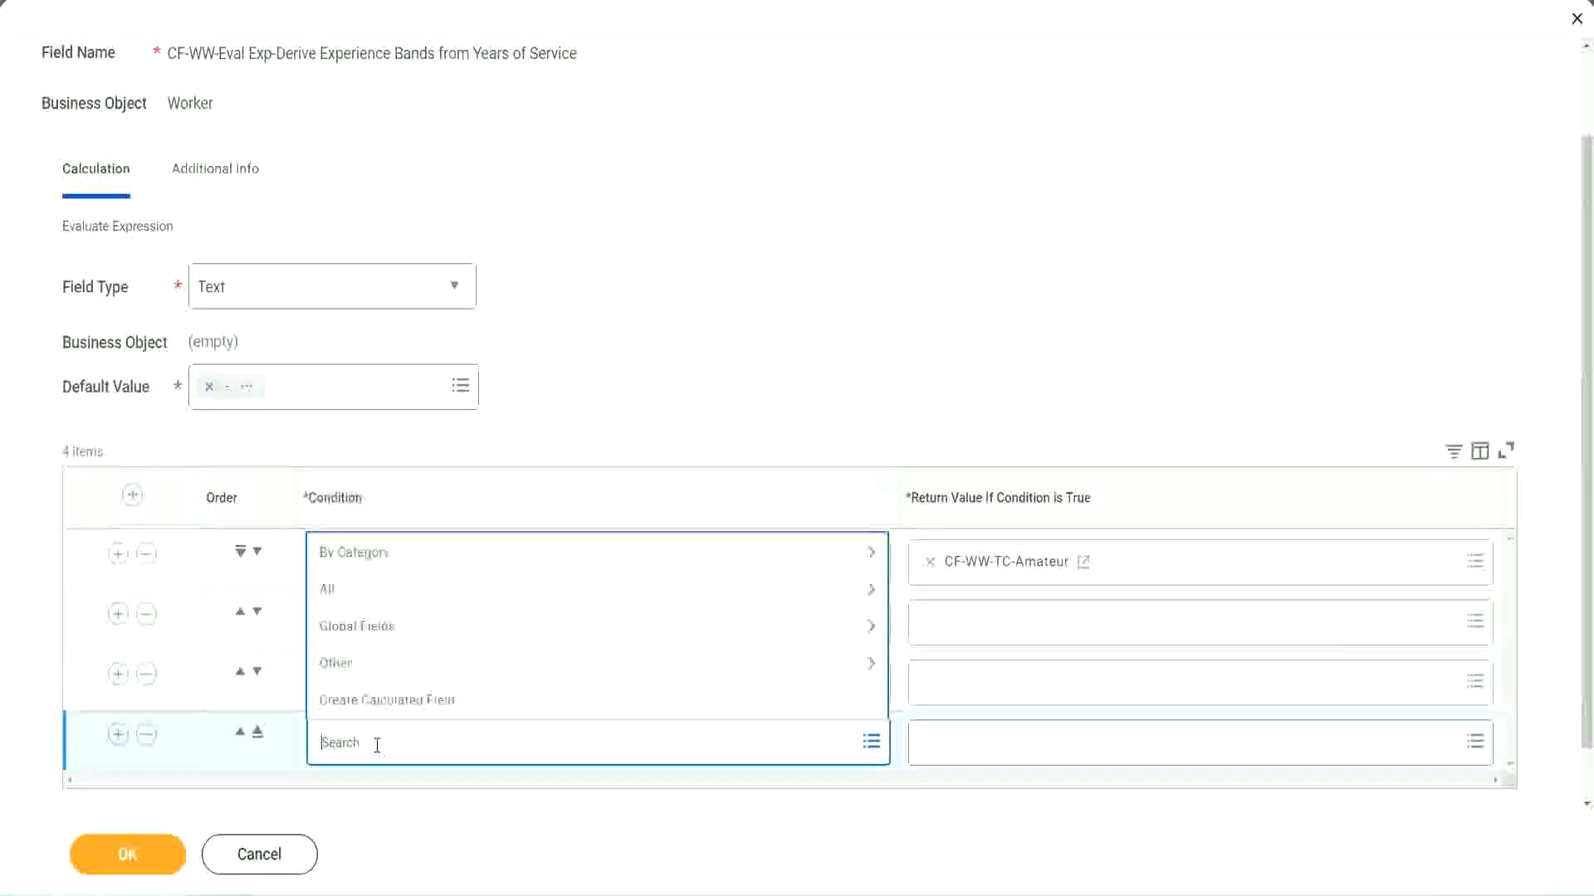
text(cf-ww)
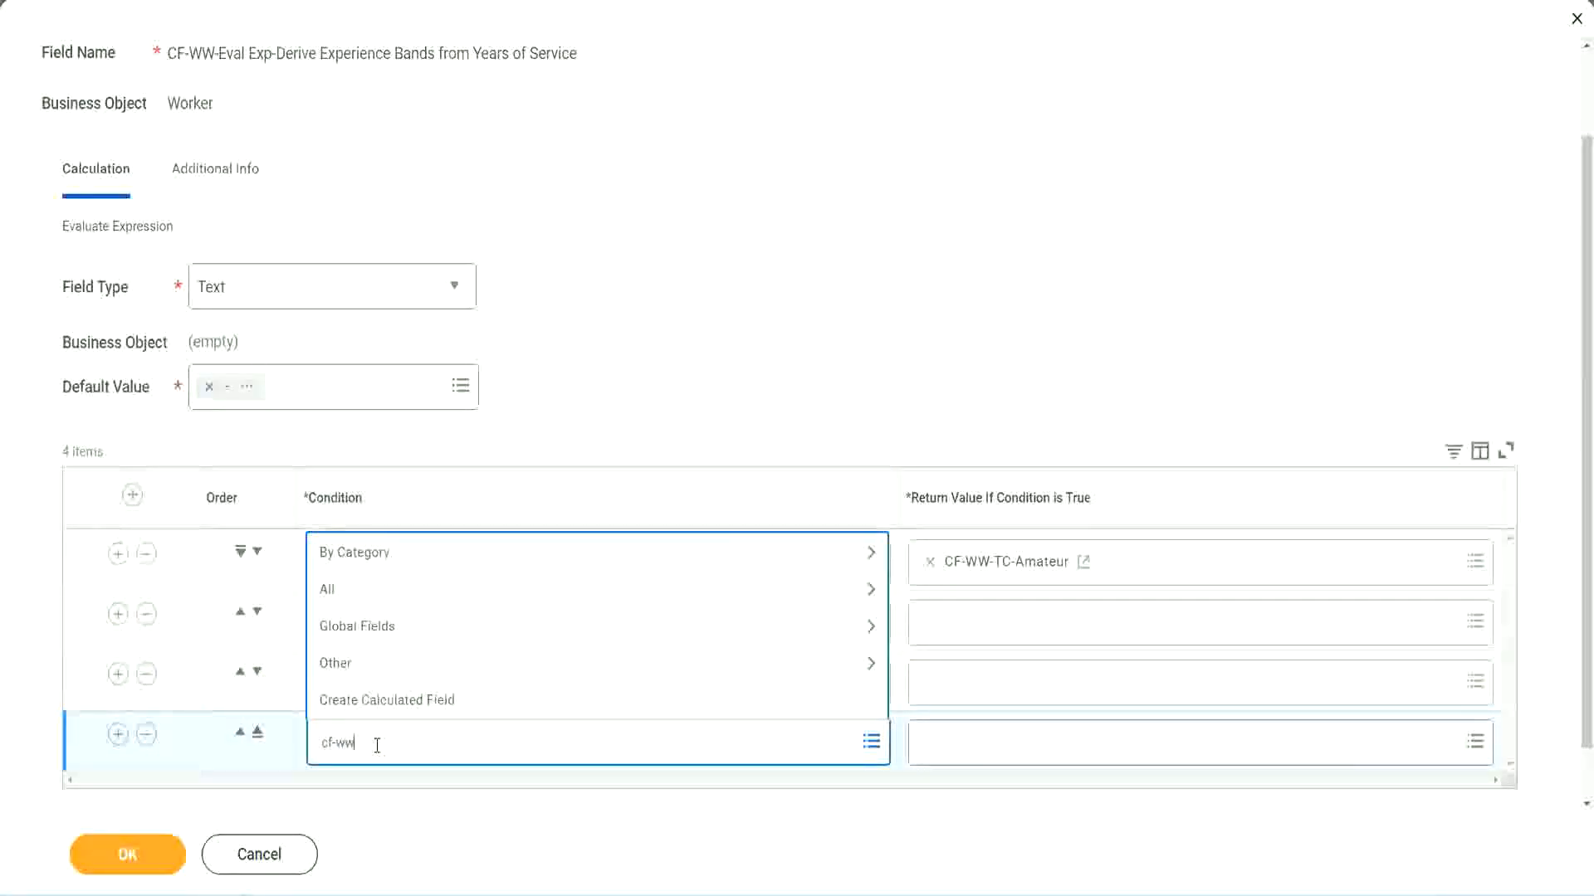
text( tf 31)
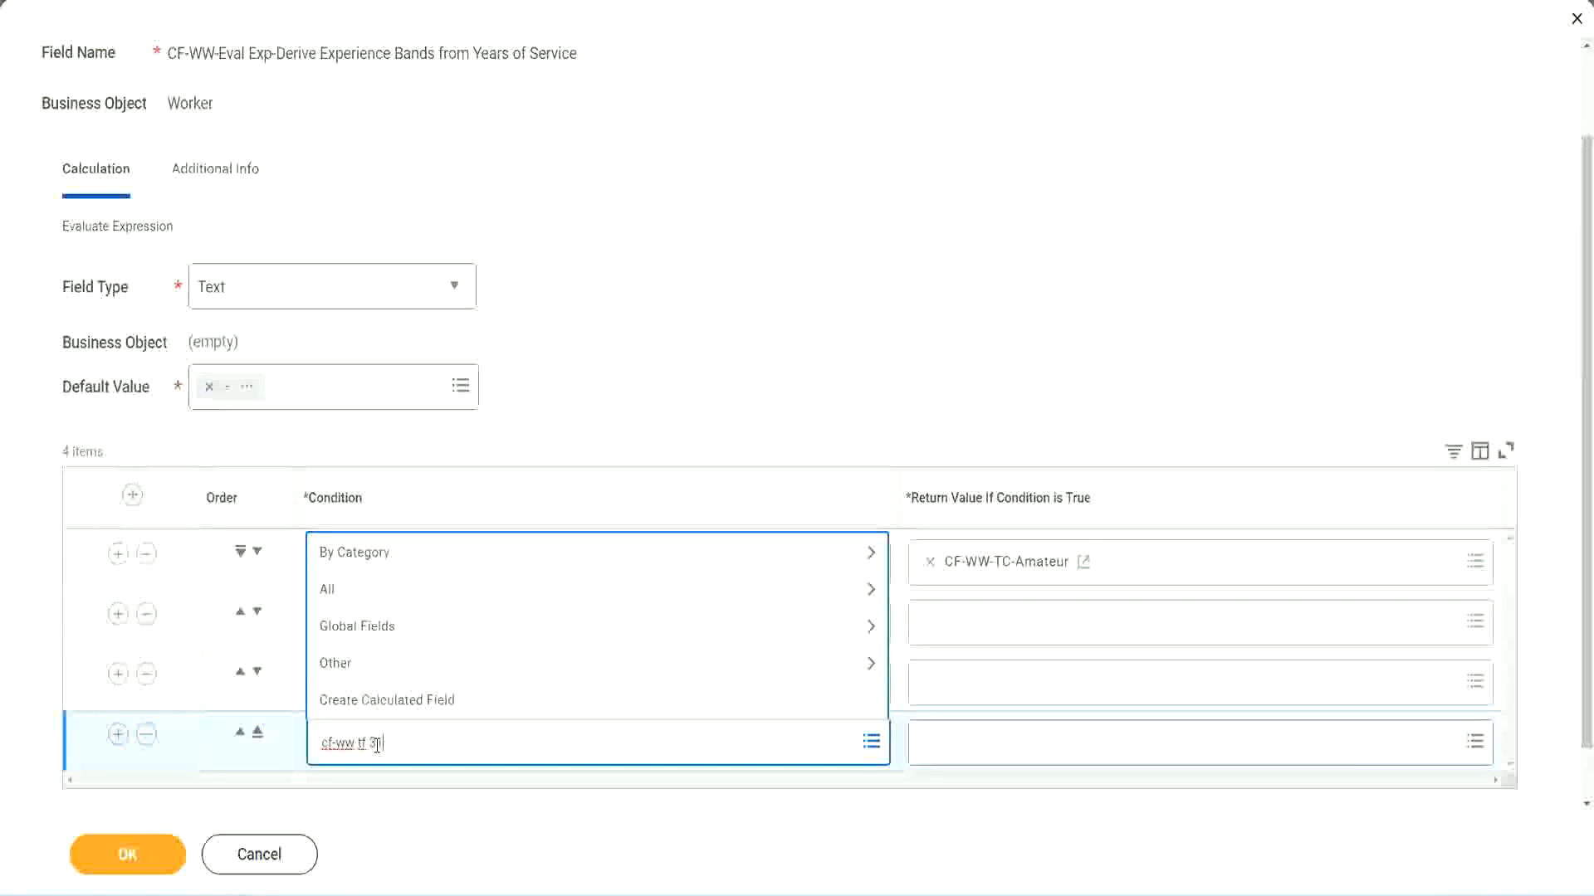
key(Return)
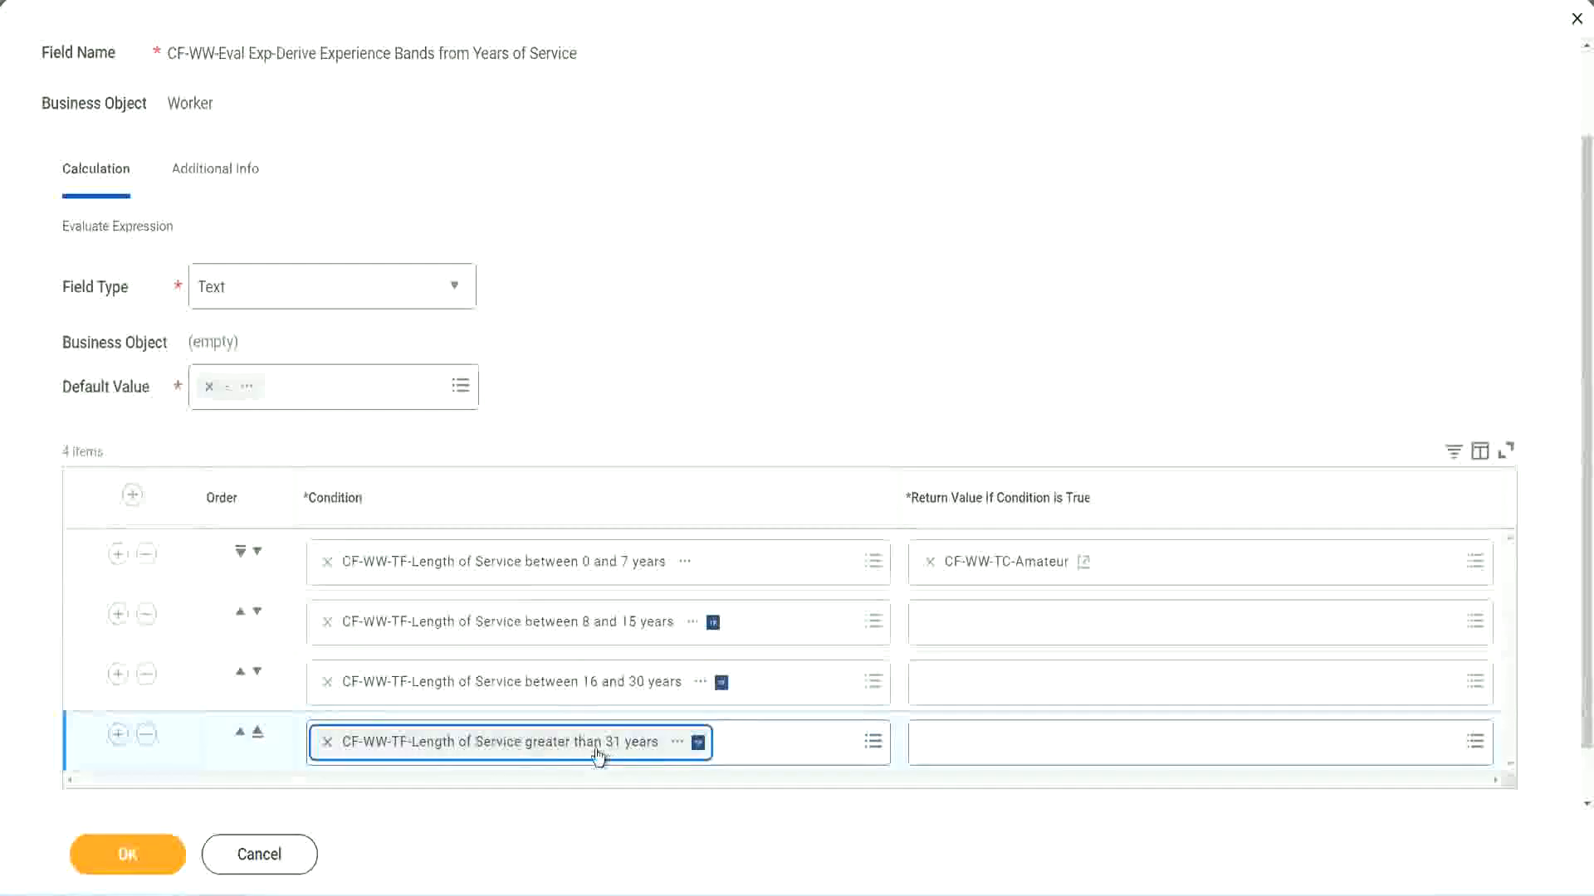
click(716, 343)
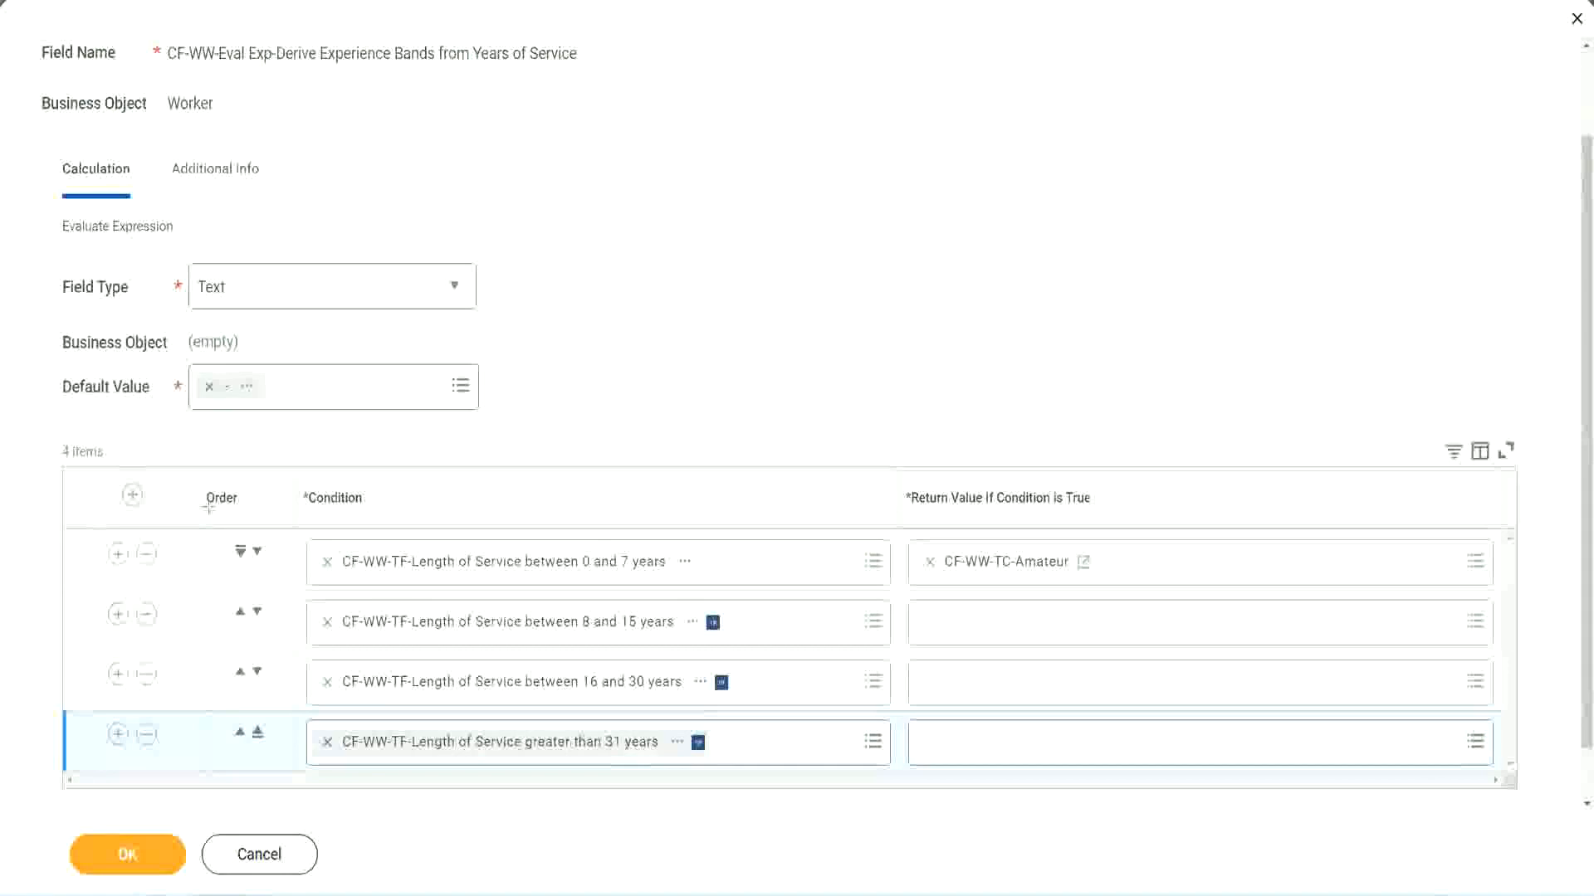
Try out the evaluation order by moving the 8 to 15 years row above, below and again above the 0 to 7 years row.
drag(179, 485, 177, 656)
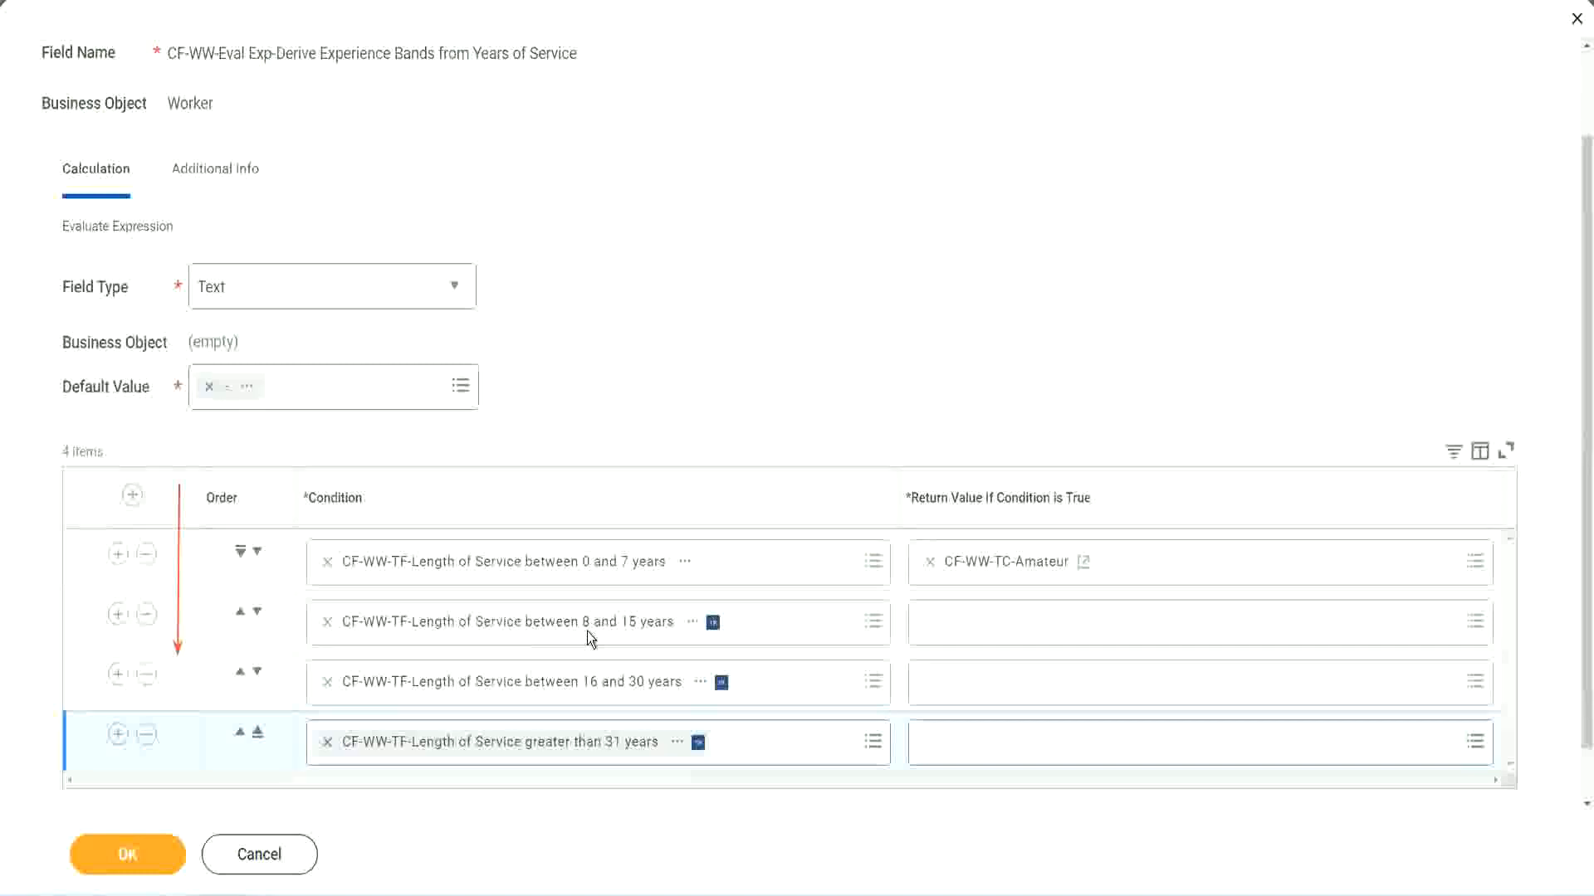
click(241, 614)
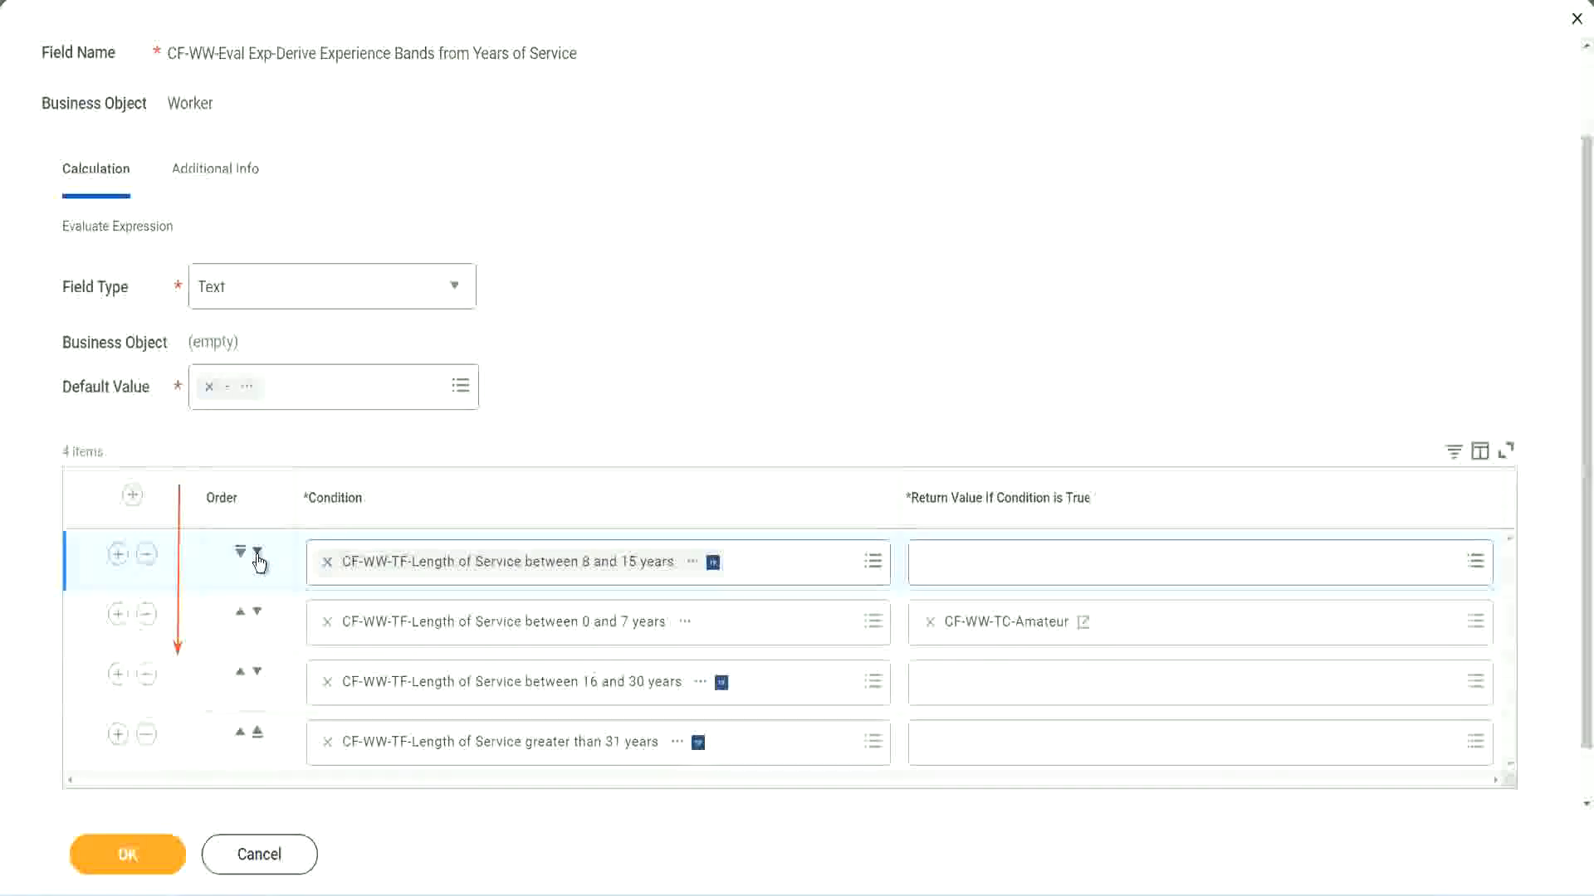
click(257, 552)
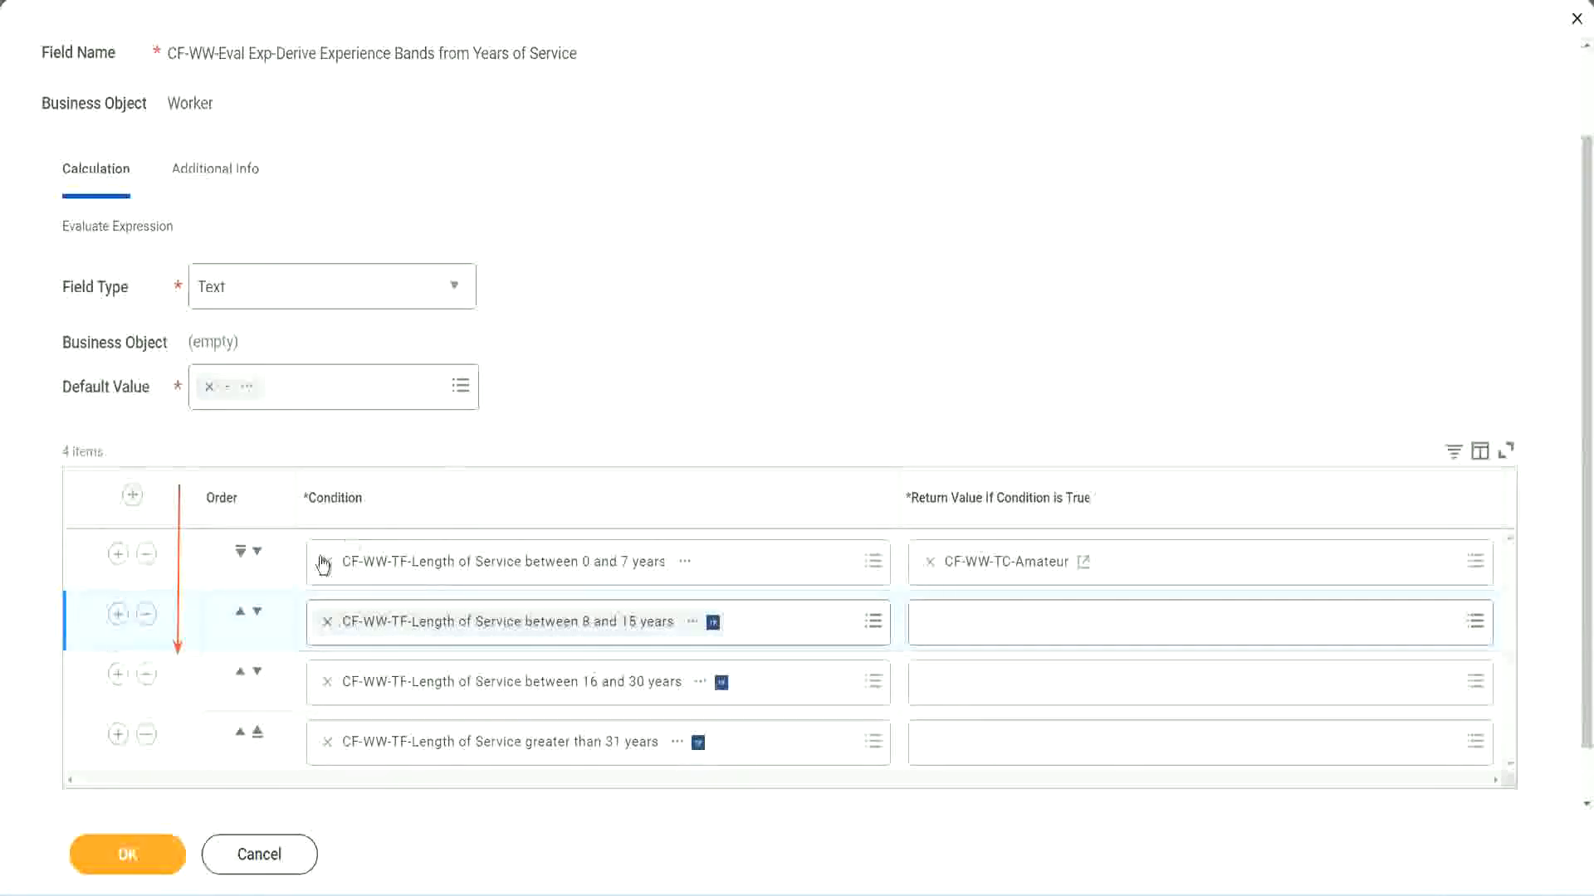
click(240, 613)
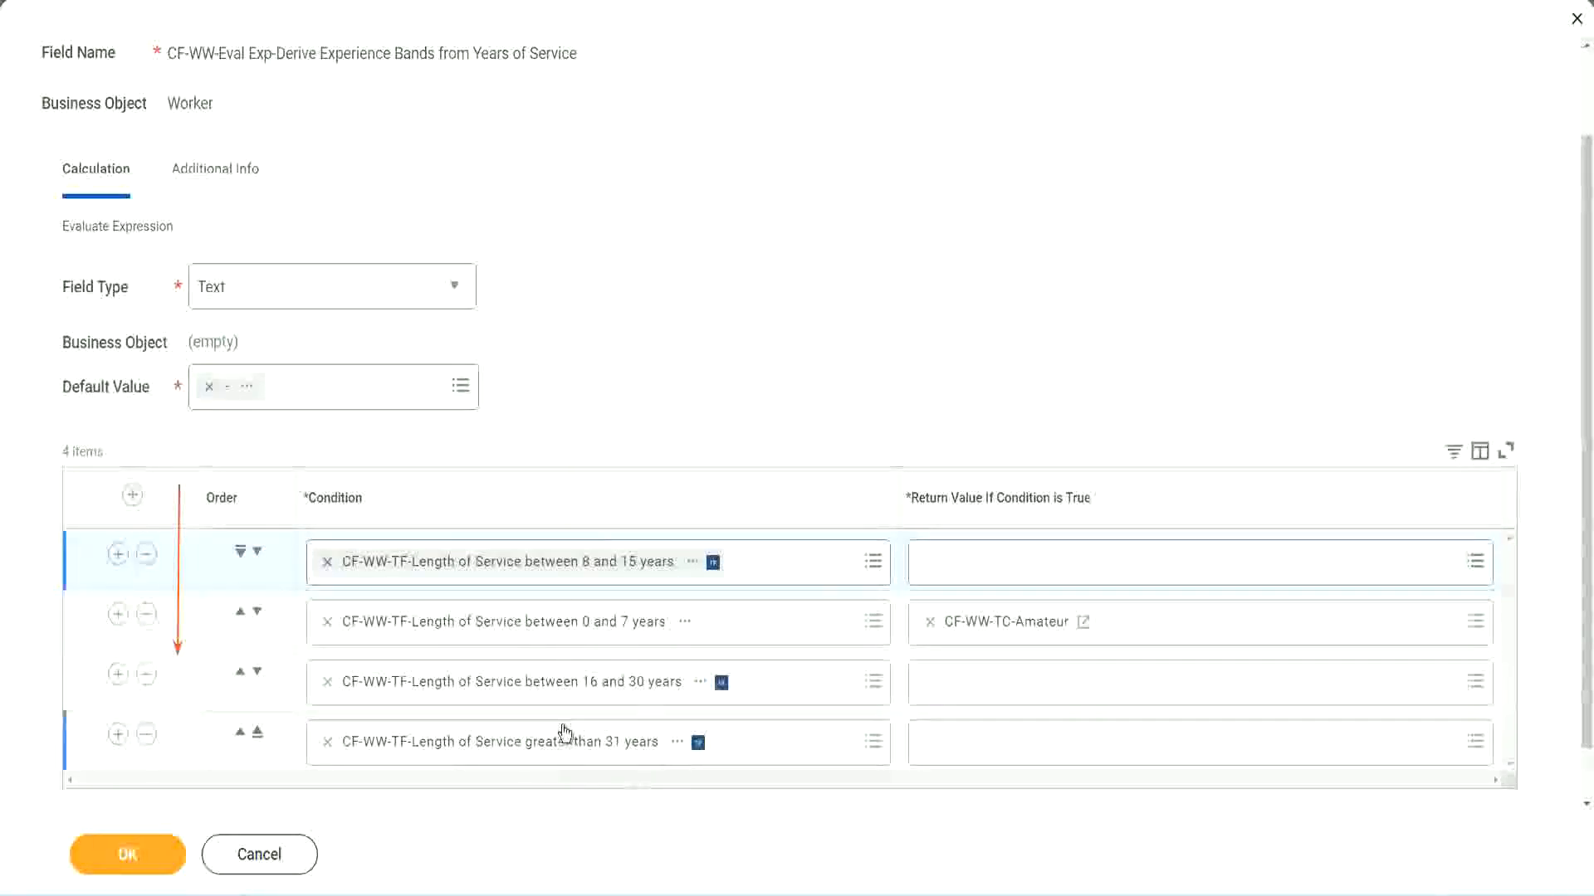
Copy the text of the CF-WW-TC-Amateur return value and move the 8 to 15 years row back below the 0 to 7 years row.
right_click(1010, 634)
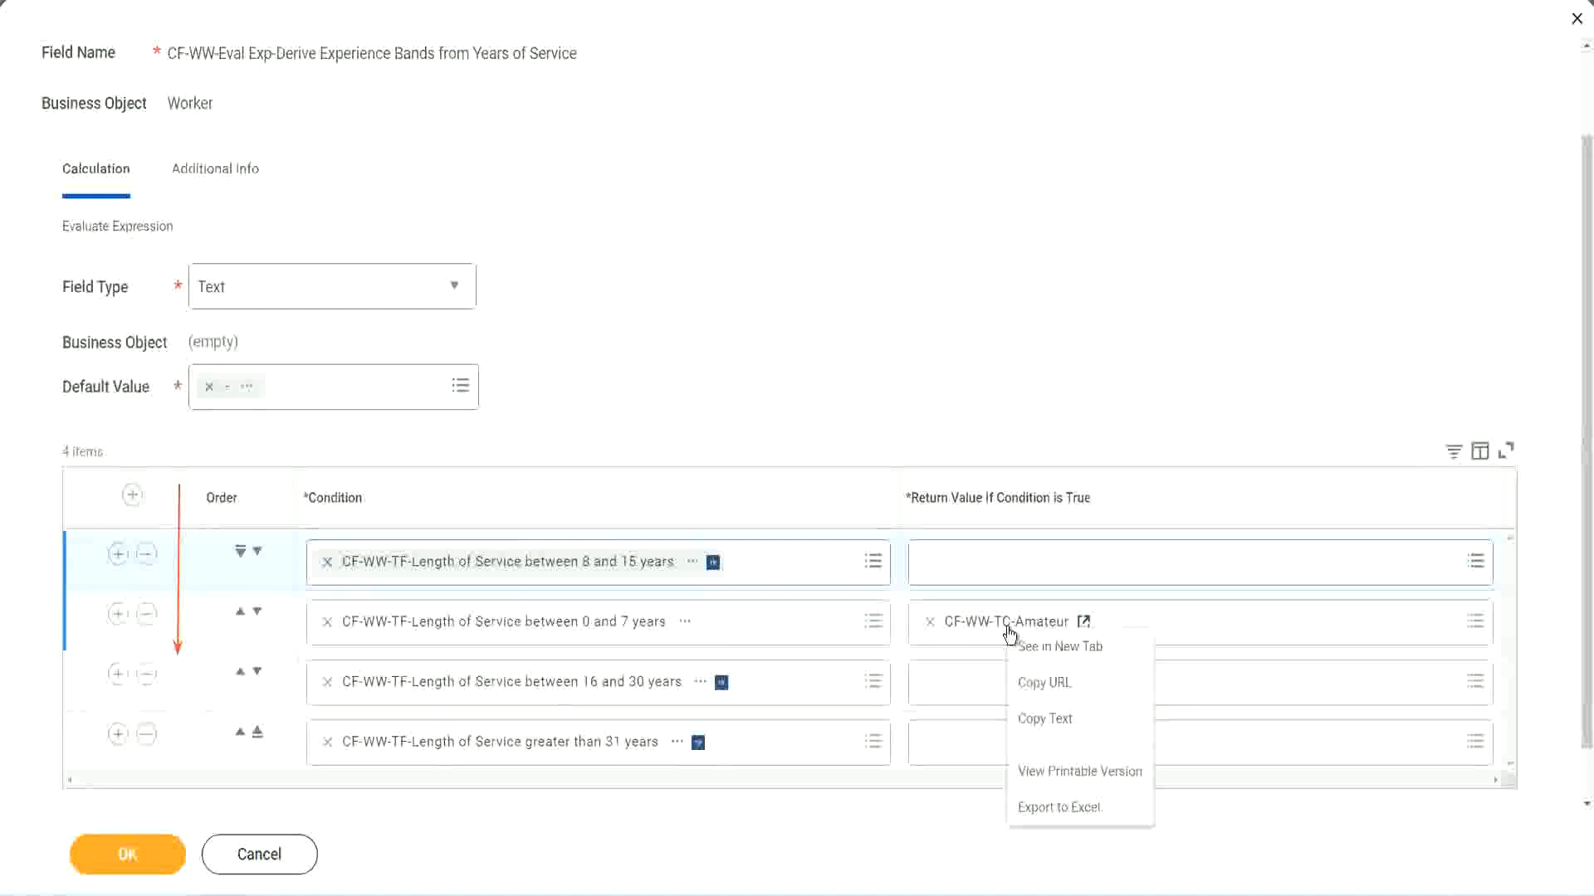
click(1048, 724)
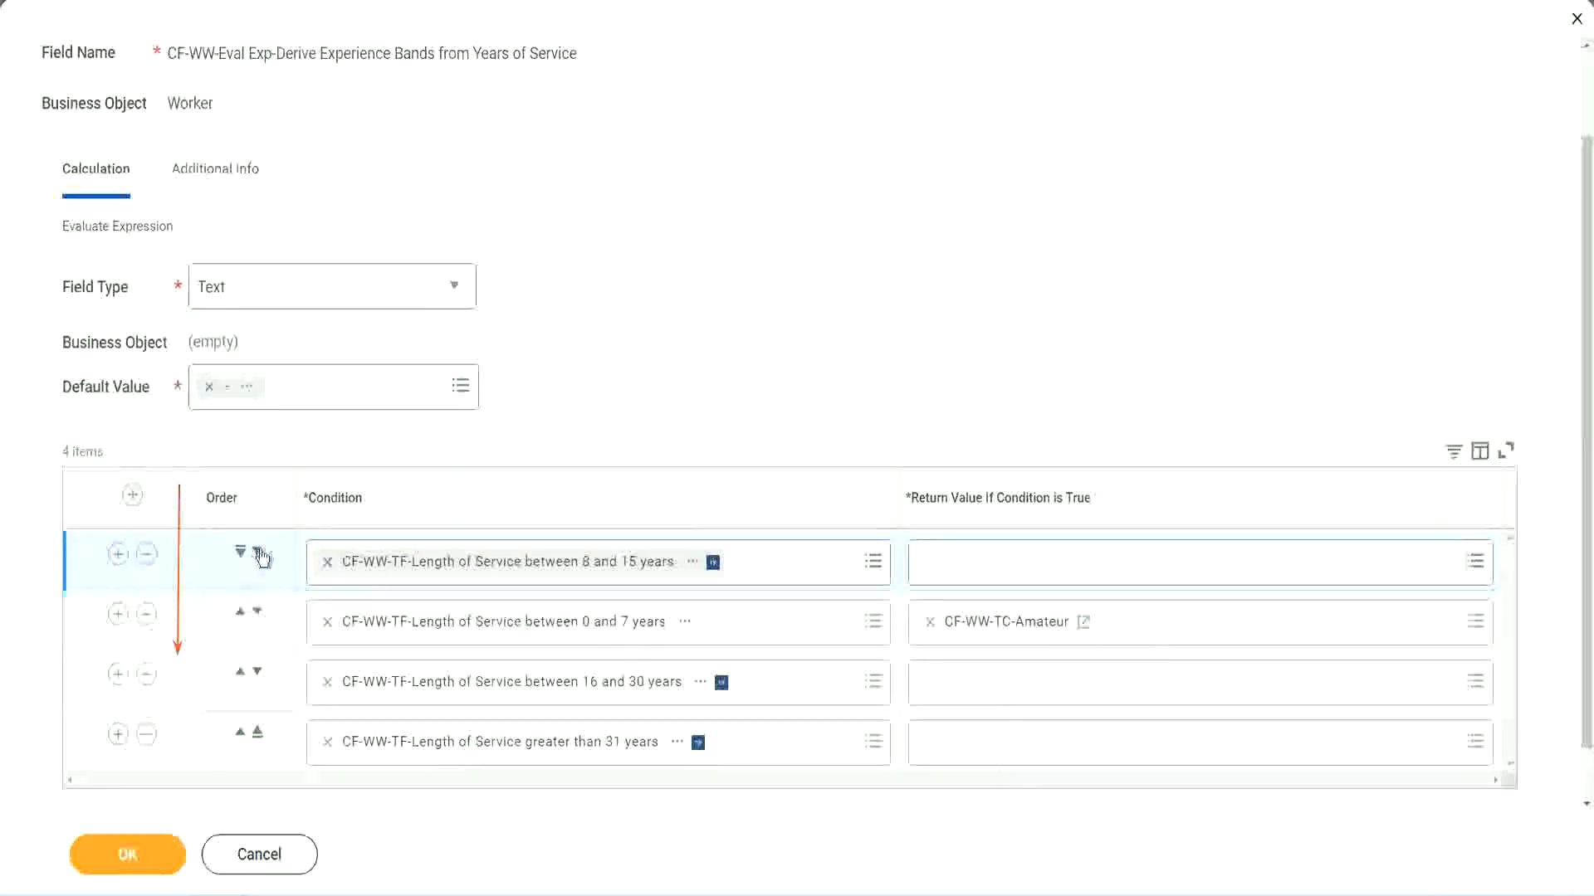
click(257, 551)
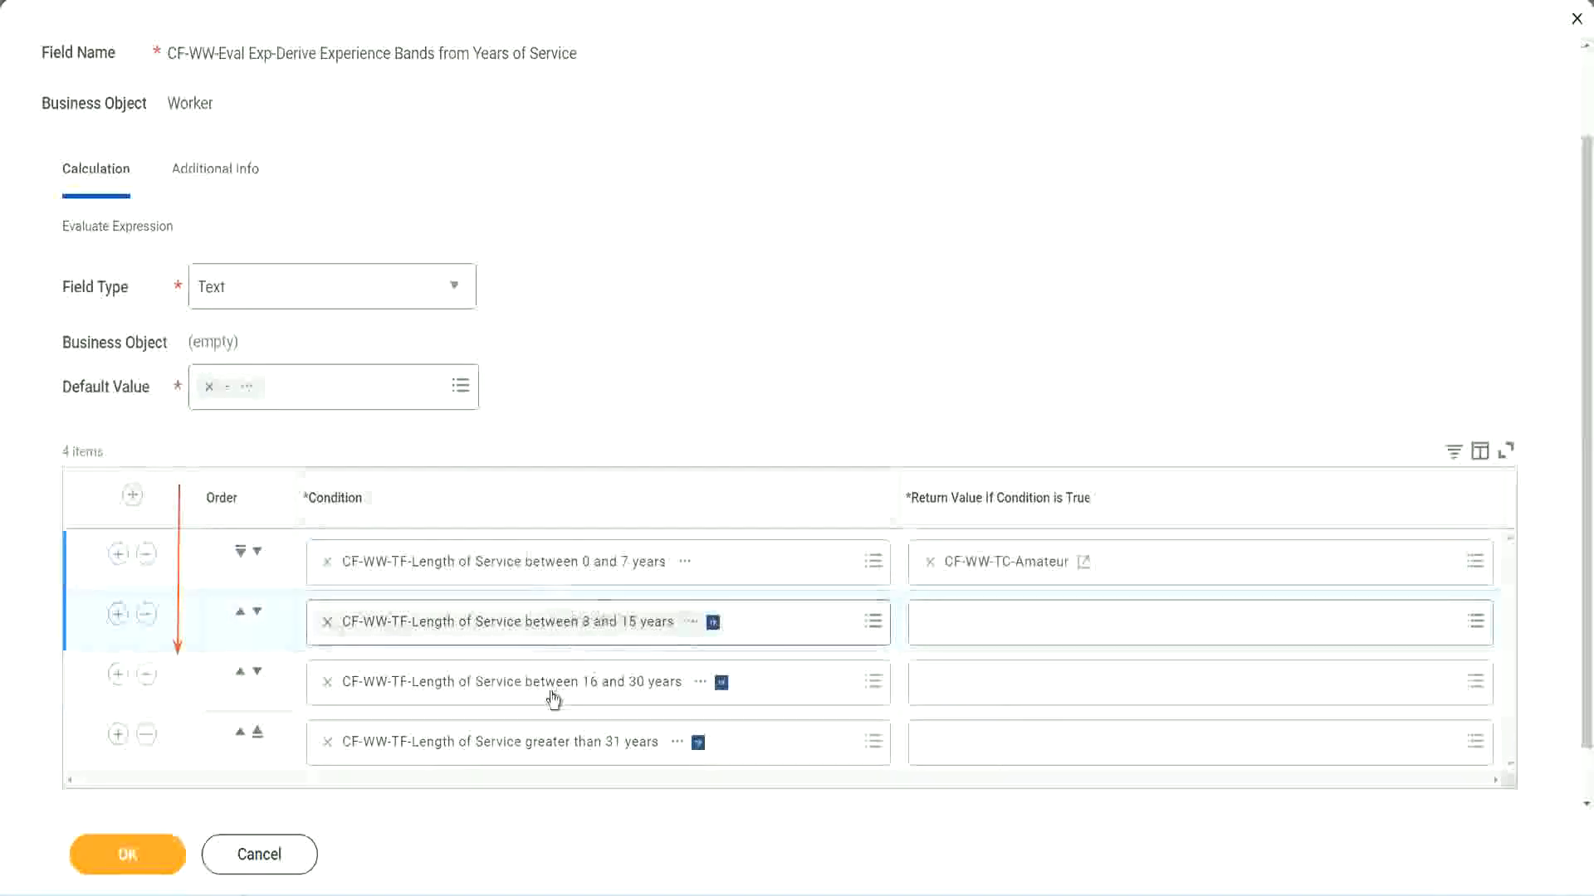
Start a calculated field for the second row's return value, named CF-WW-TC-Experienced, on the Global business object with the Text Constant function.
click(930, 621)
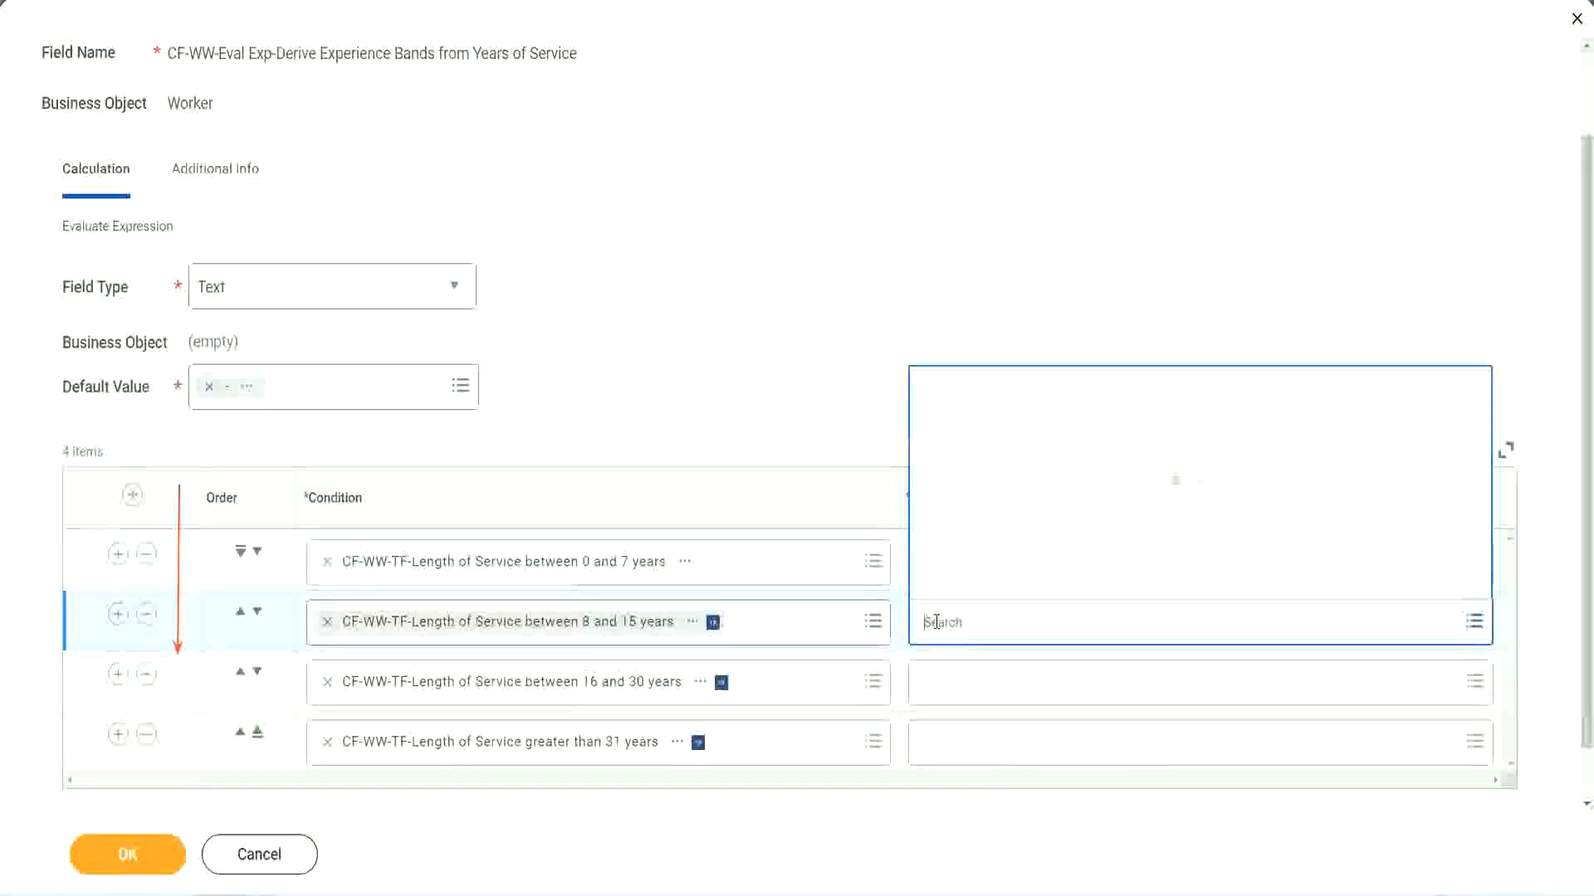
click(989, 583)
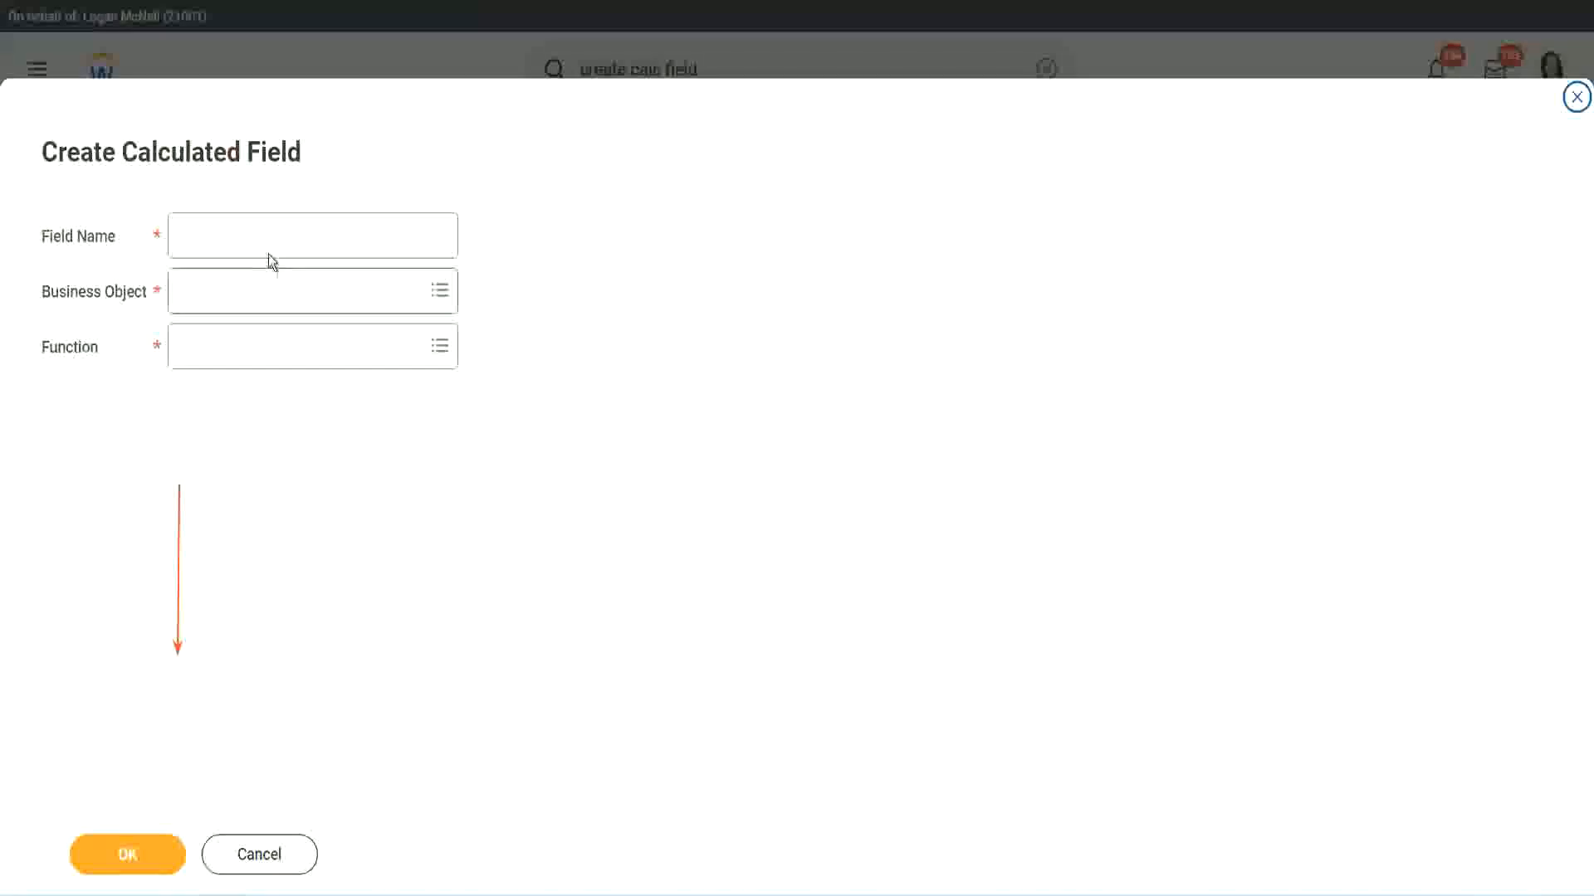
click(254, 235)
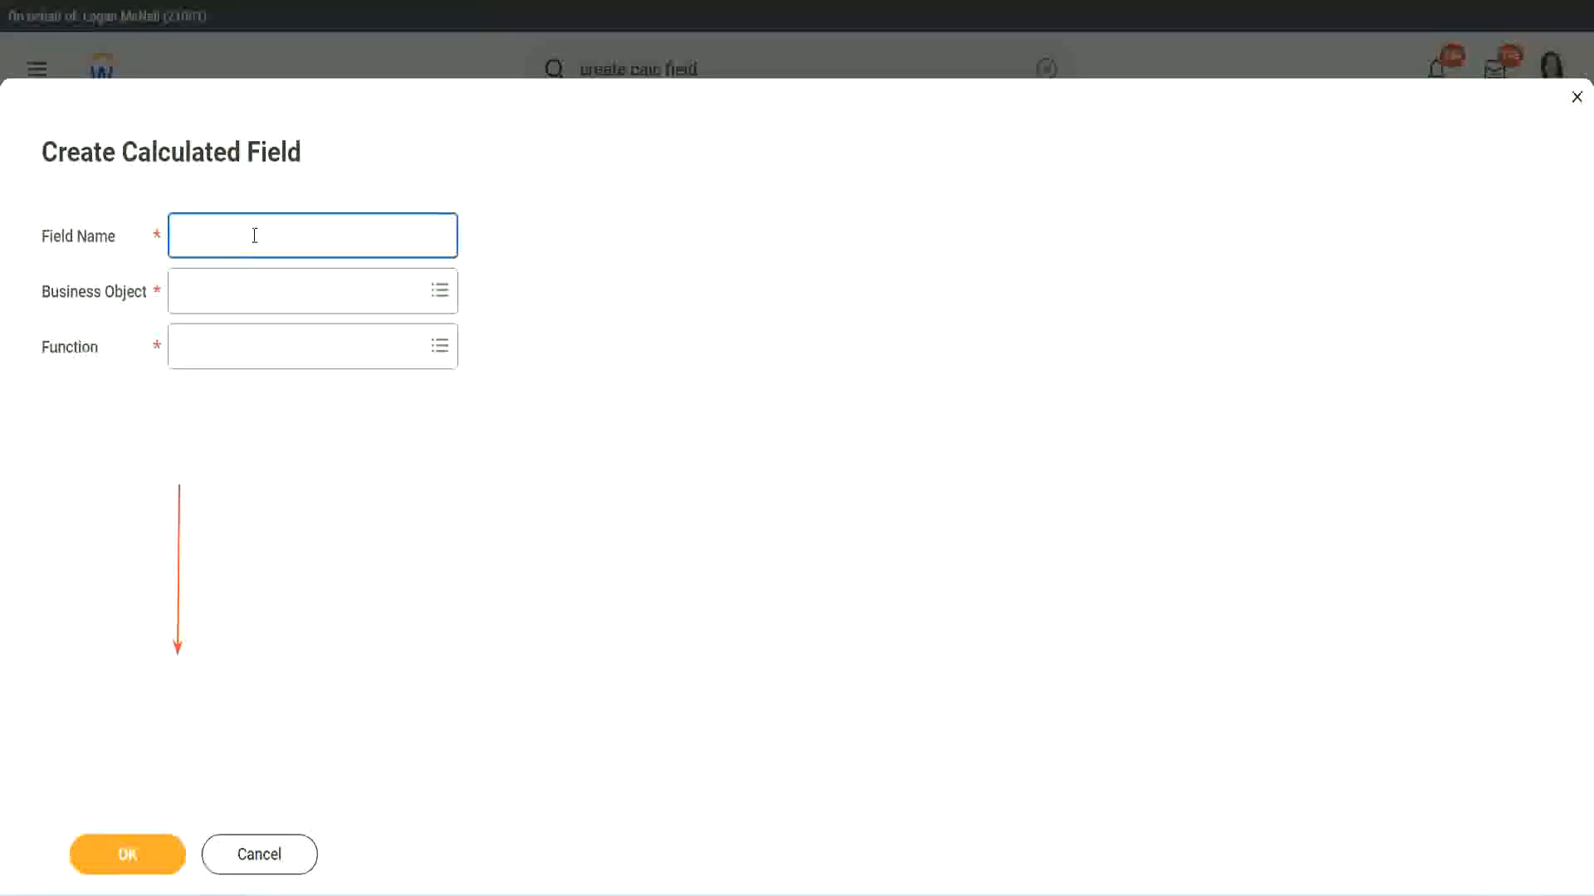
key(ctrl+v)
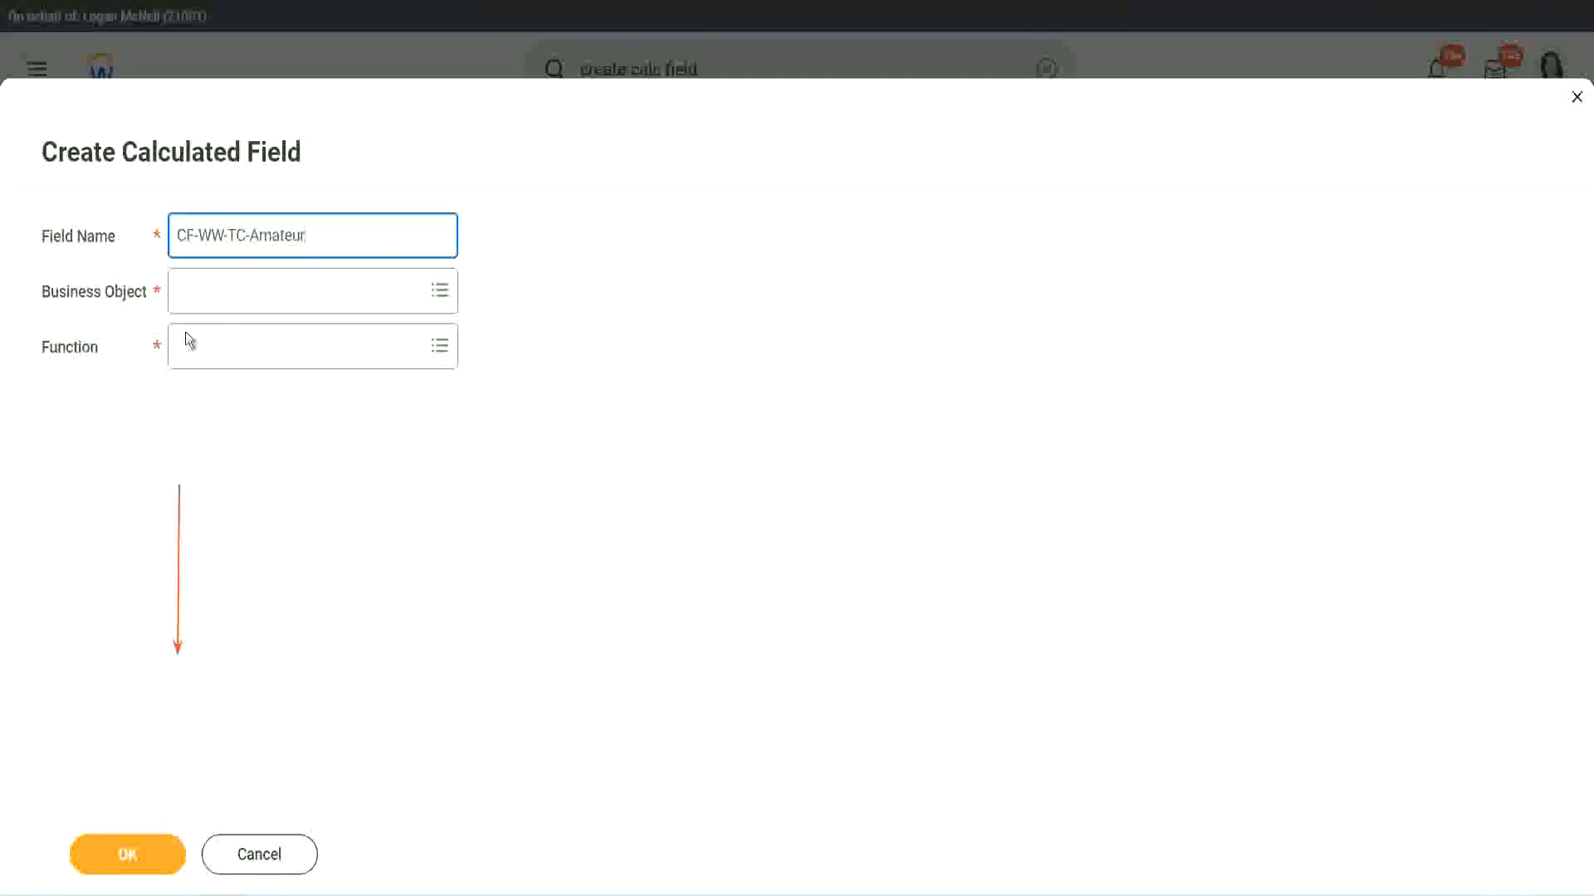
double_click(272, 236)
text(Ex)
text(perienced)
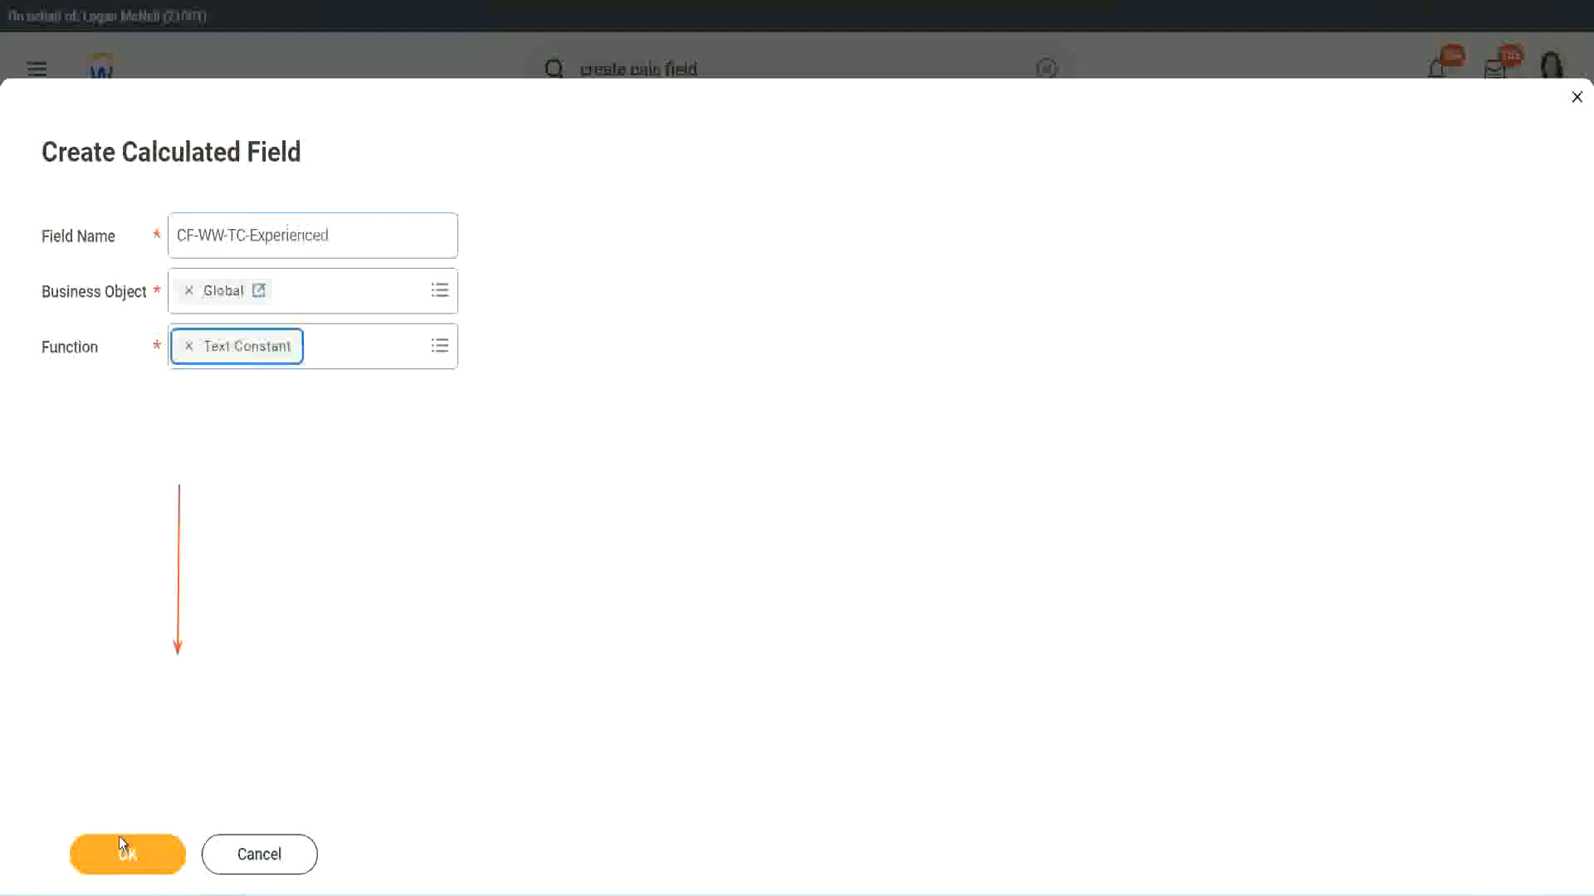
Continue to the definition, enter the Experienced text constant and save the field as the second row's return value.
click(118, 835)
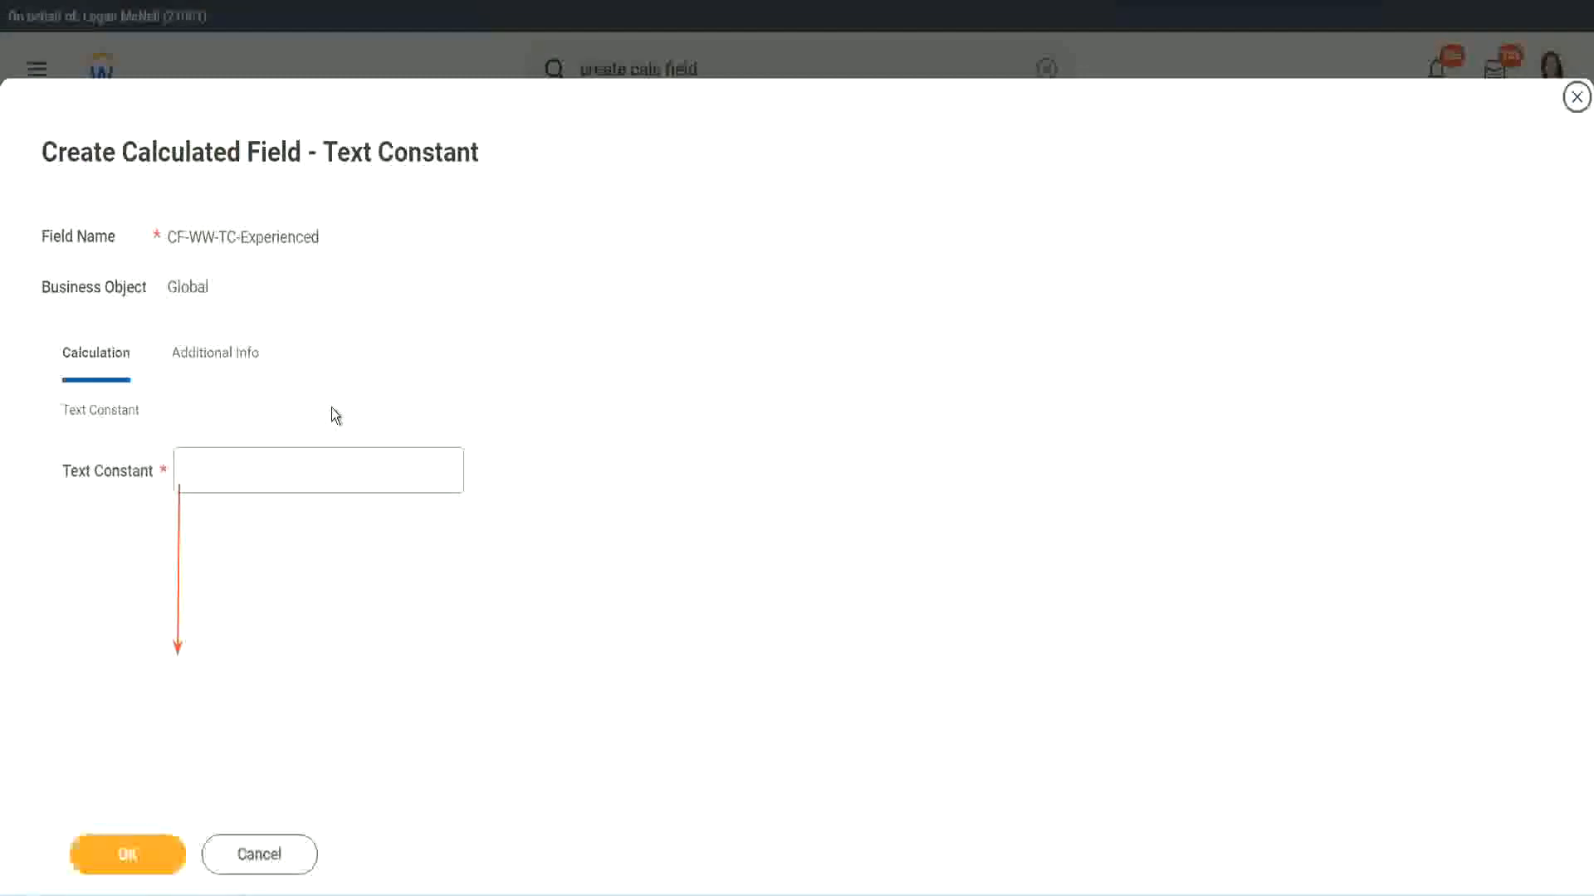
click(246, 470)
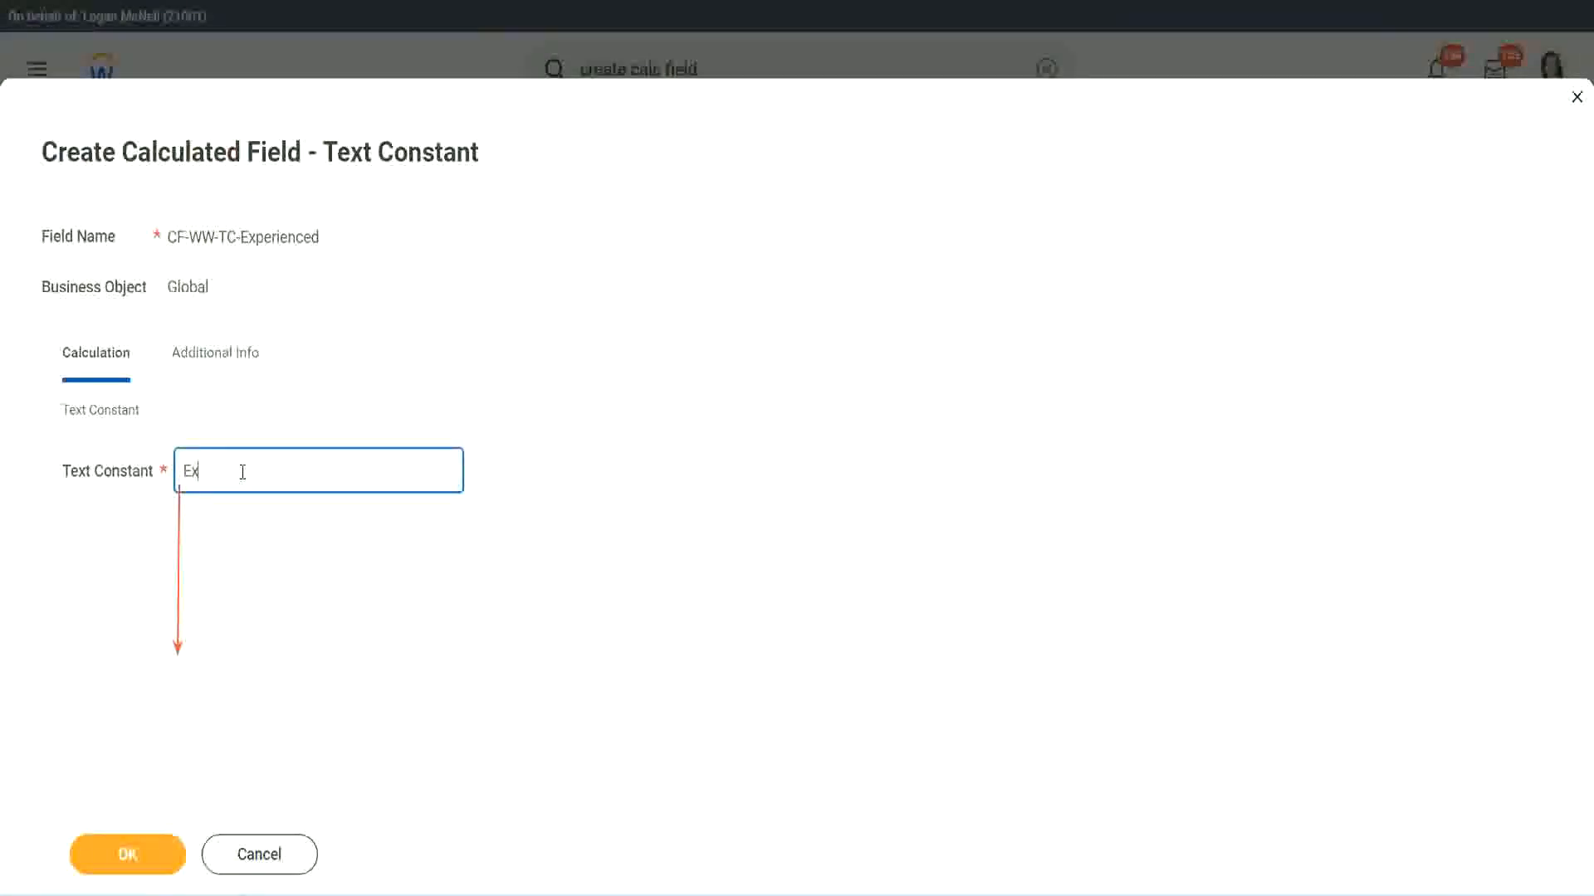
click(132, 852)
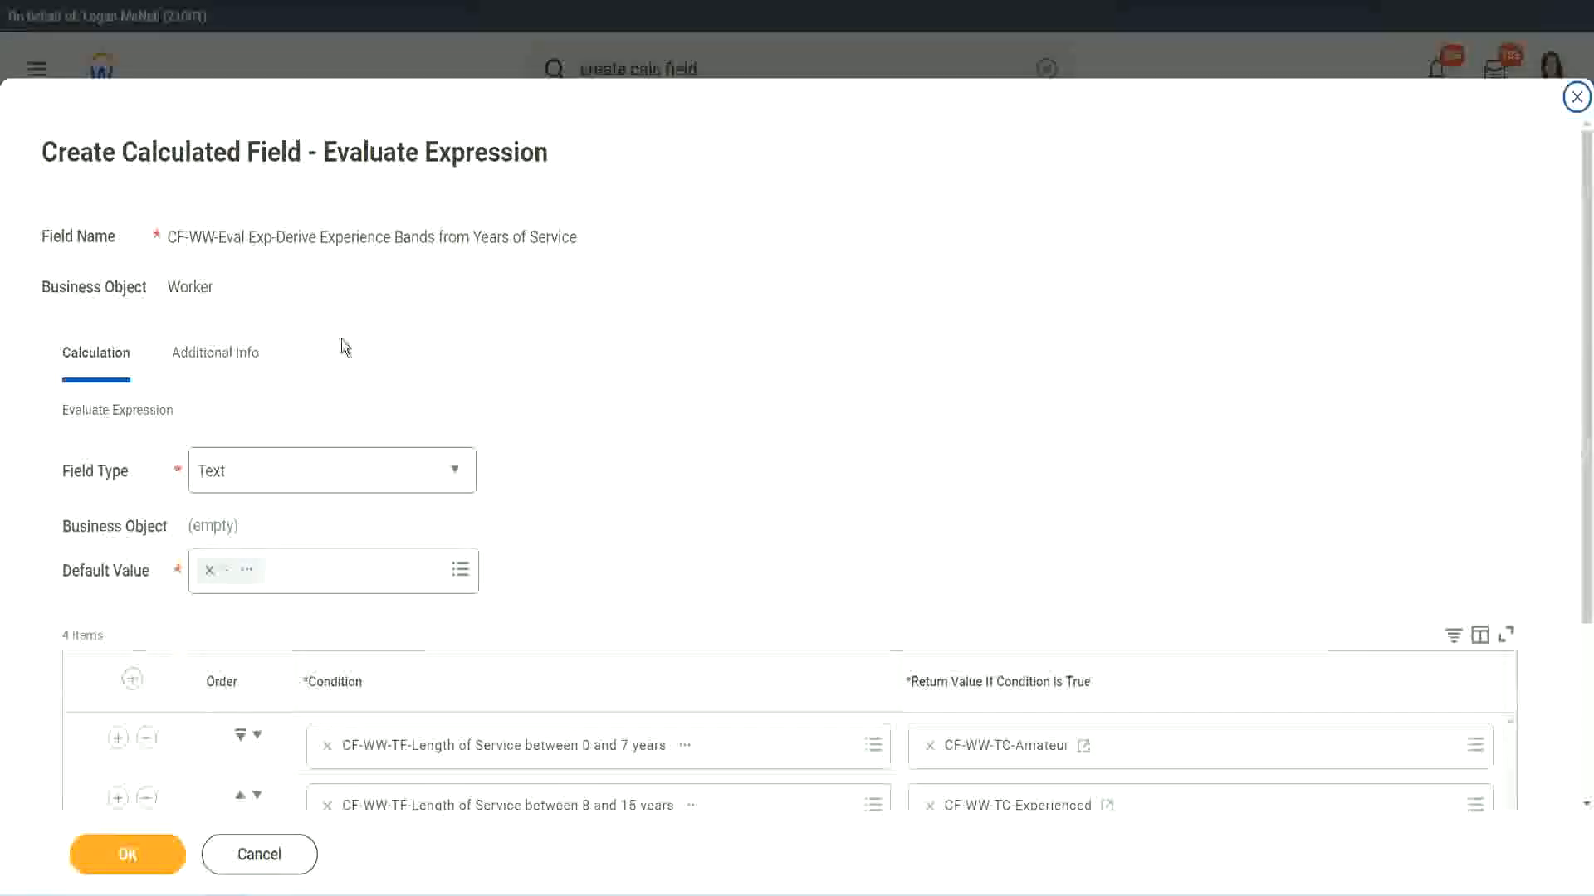
Start a calculated field for the 16 to 30 years row's return value and paste the copied name CF-WW-TC-Amateur as its field name.
scroll(735, 434, down, 3)
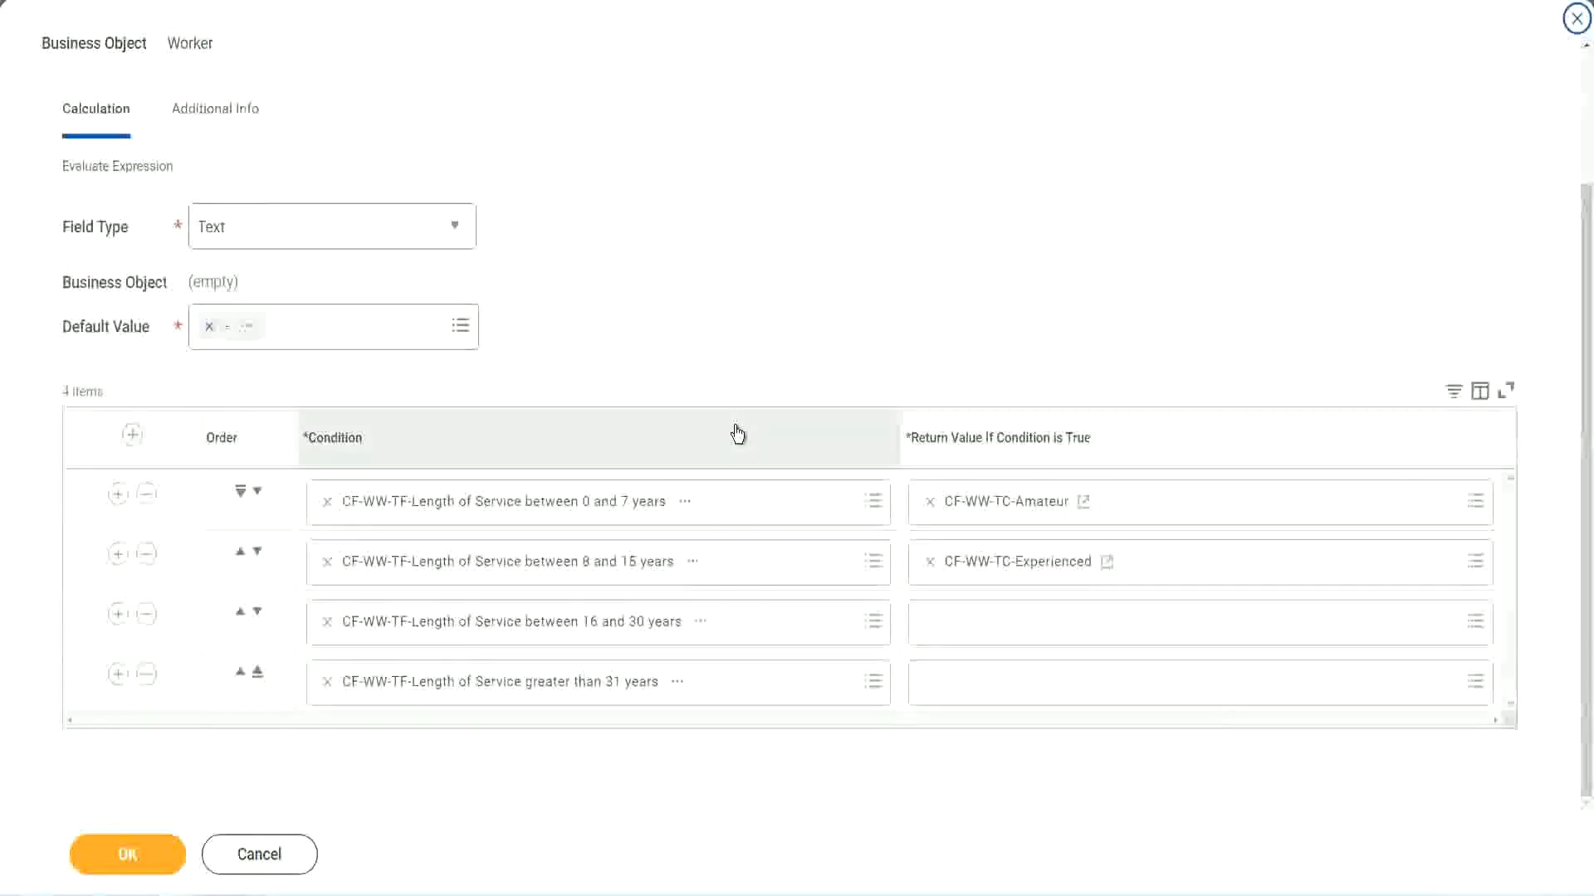
click(992, 624)
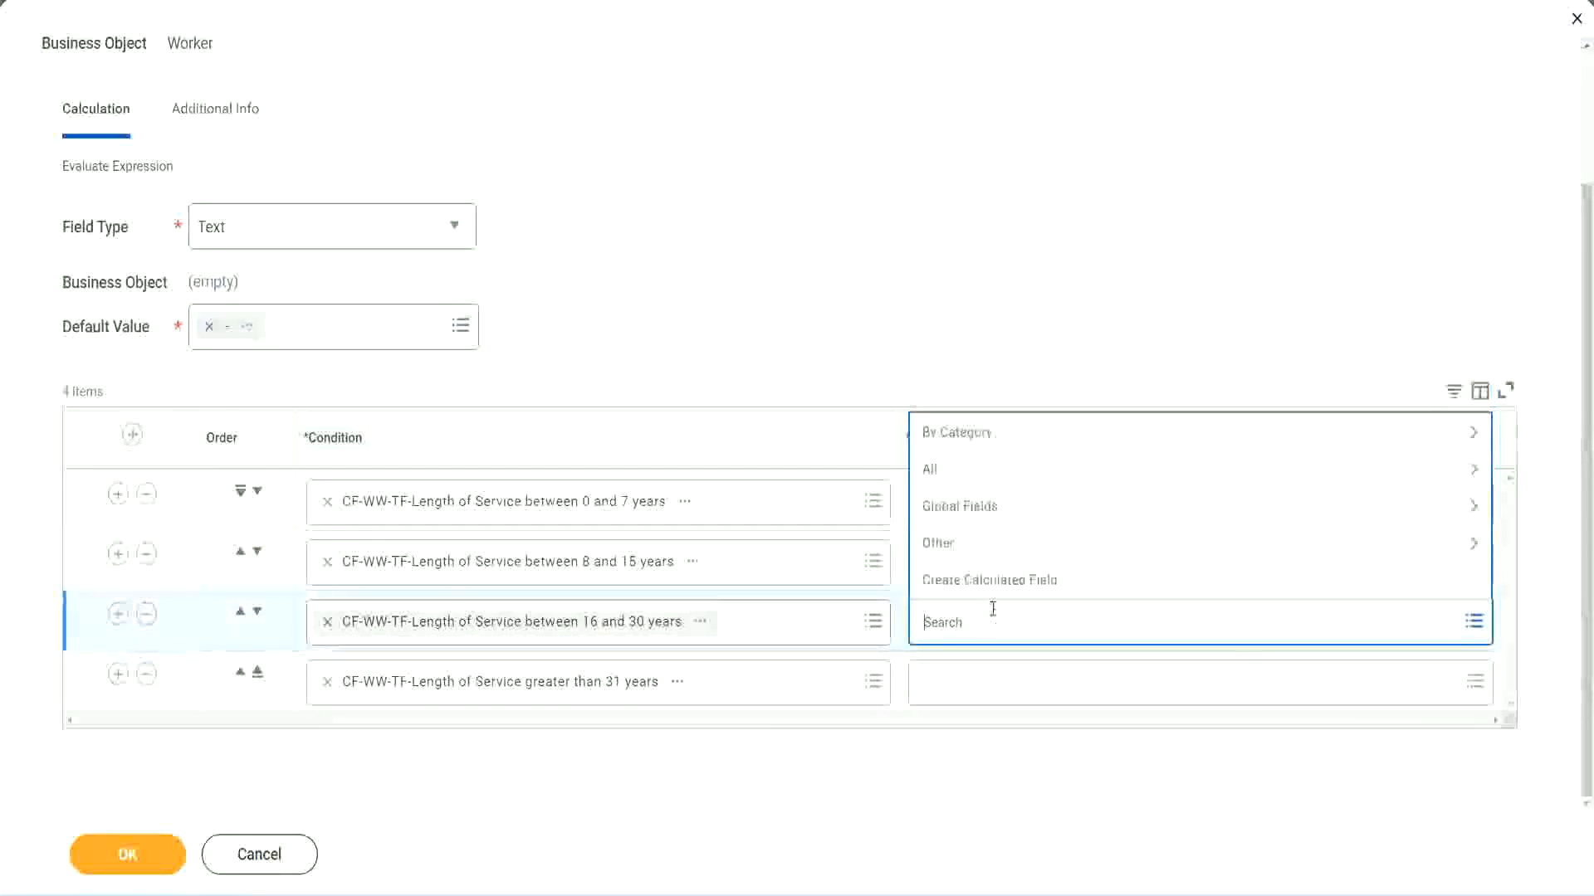
click(999, 582)
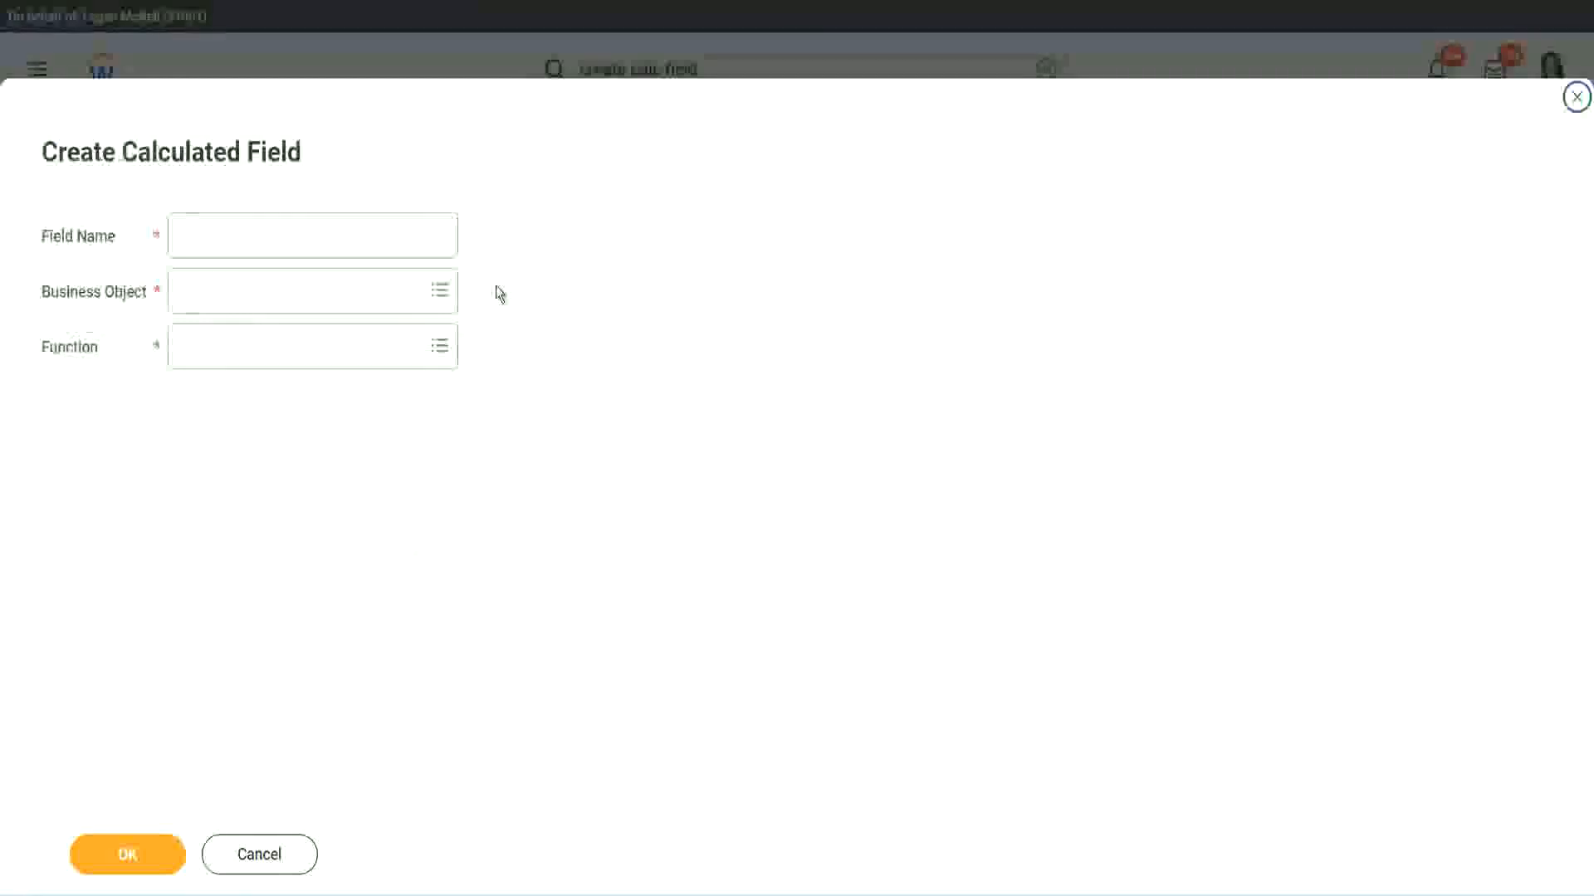
click(338, 235)
text(CF-WW-TC-Amateur)
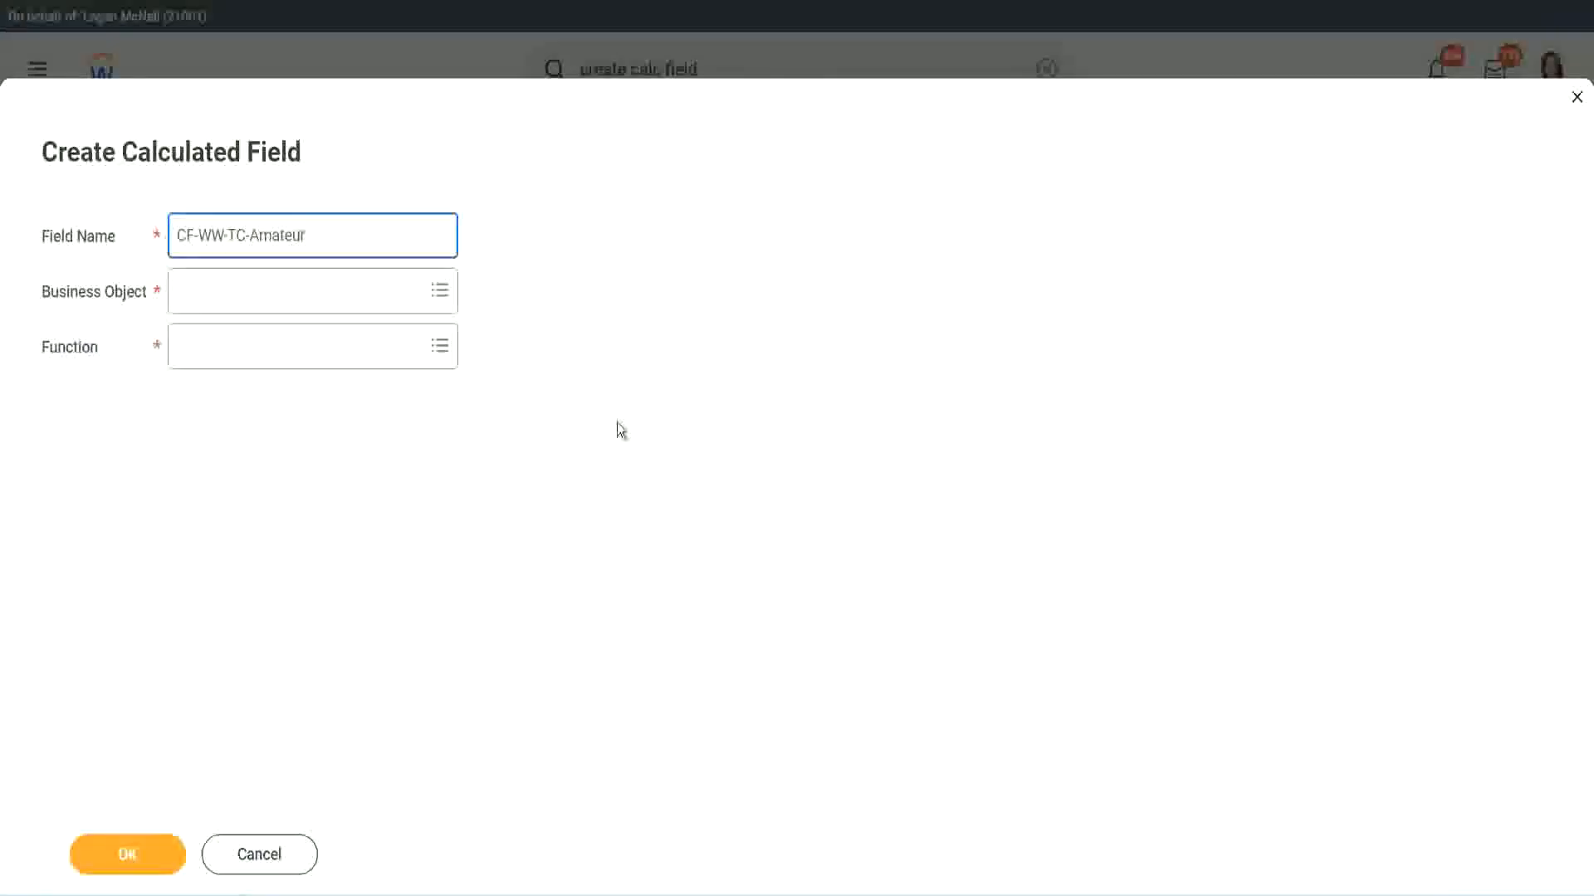
Set the new field's business object to Global and change its name to CF-WW-TC-Senior.
click(183, 292)
text(global)
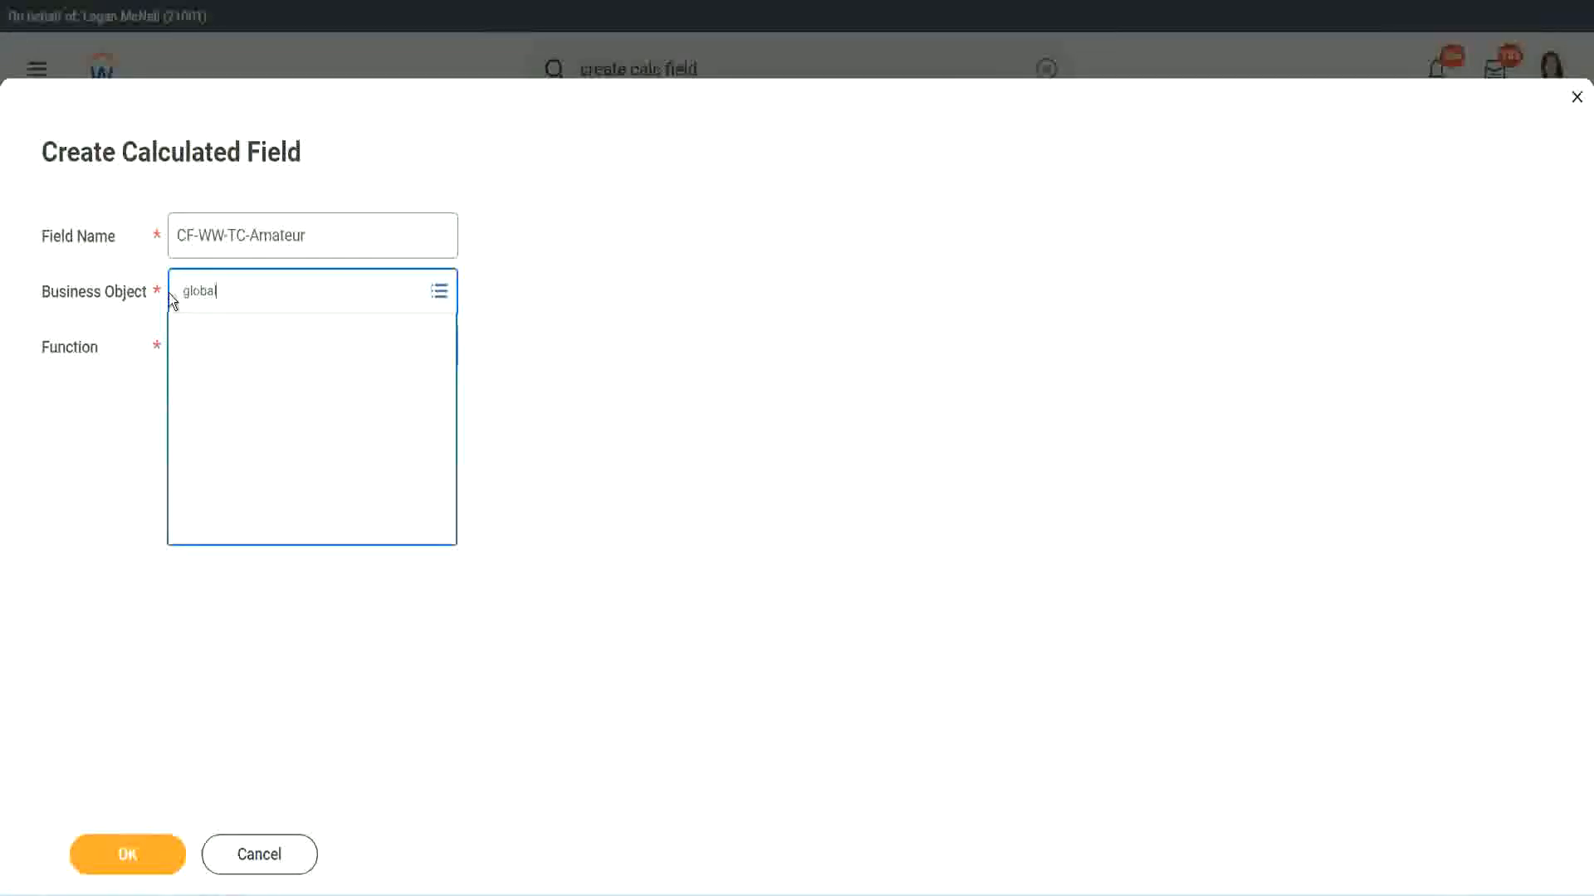
key(Return)
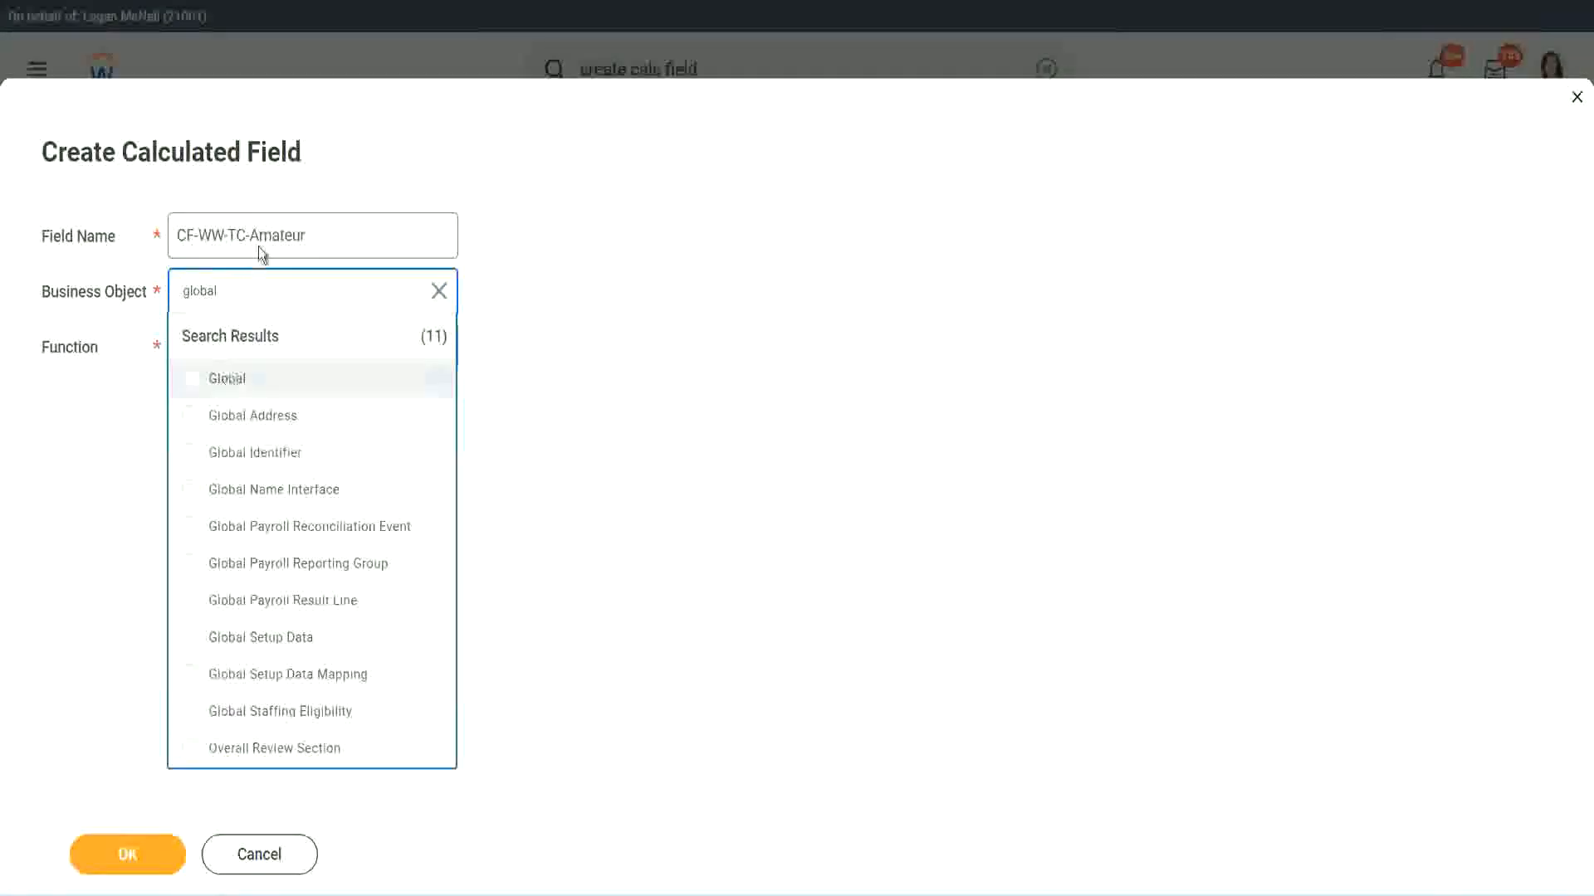
key(Return)
double_click(259, 235)
text(S)
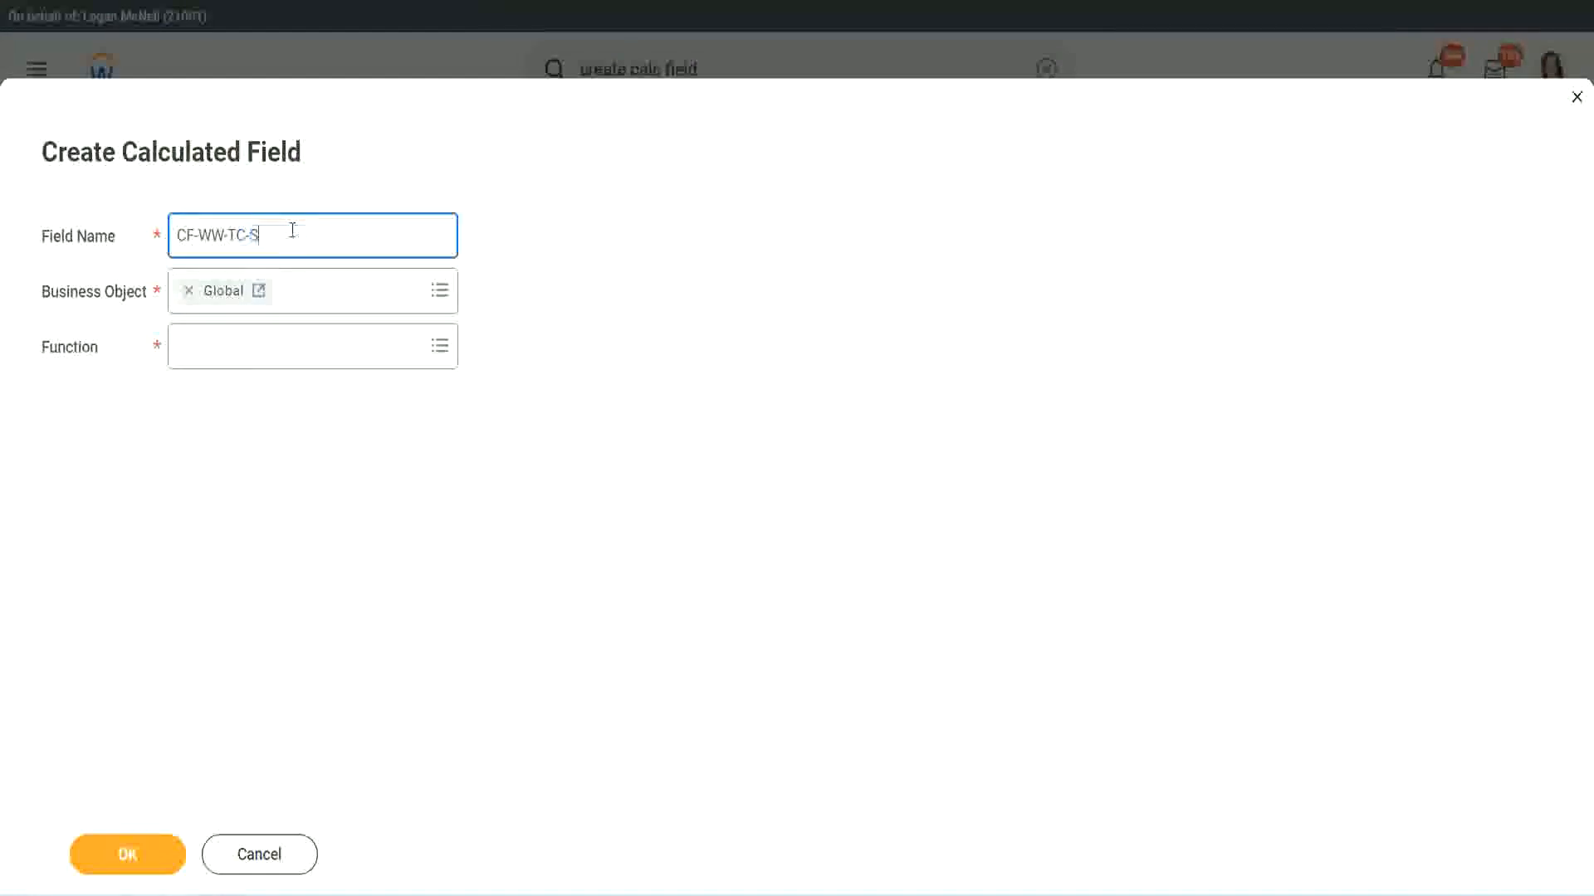
text(enior)
Define CF-WW-TC-Senior with the Text Constant function and the Senior text, and save it as the third row's return value.
click(254, 362)
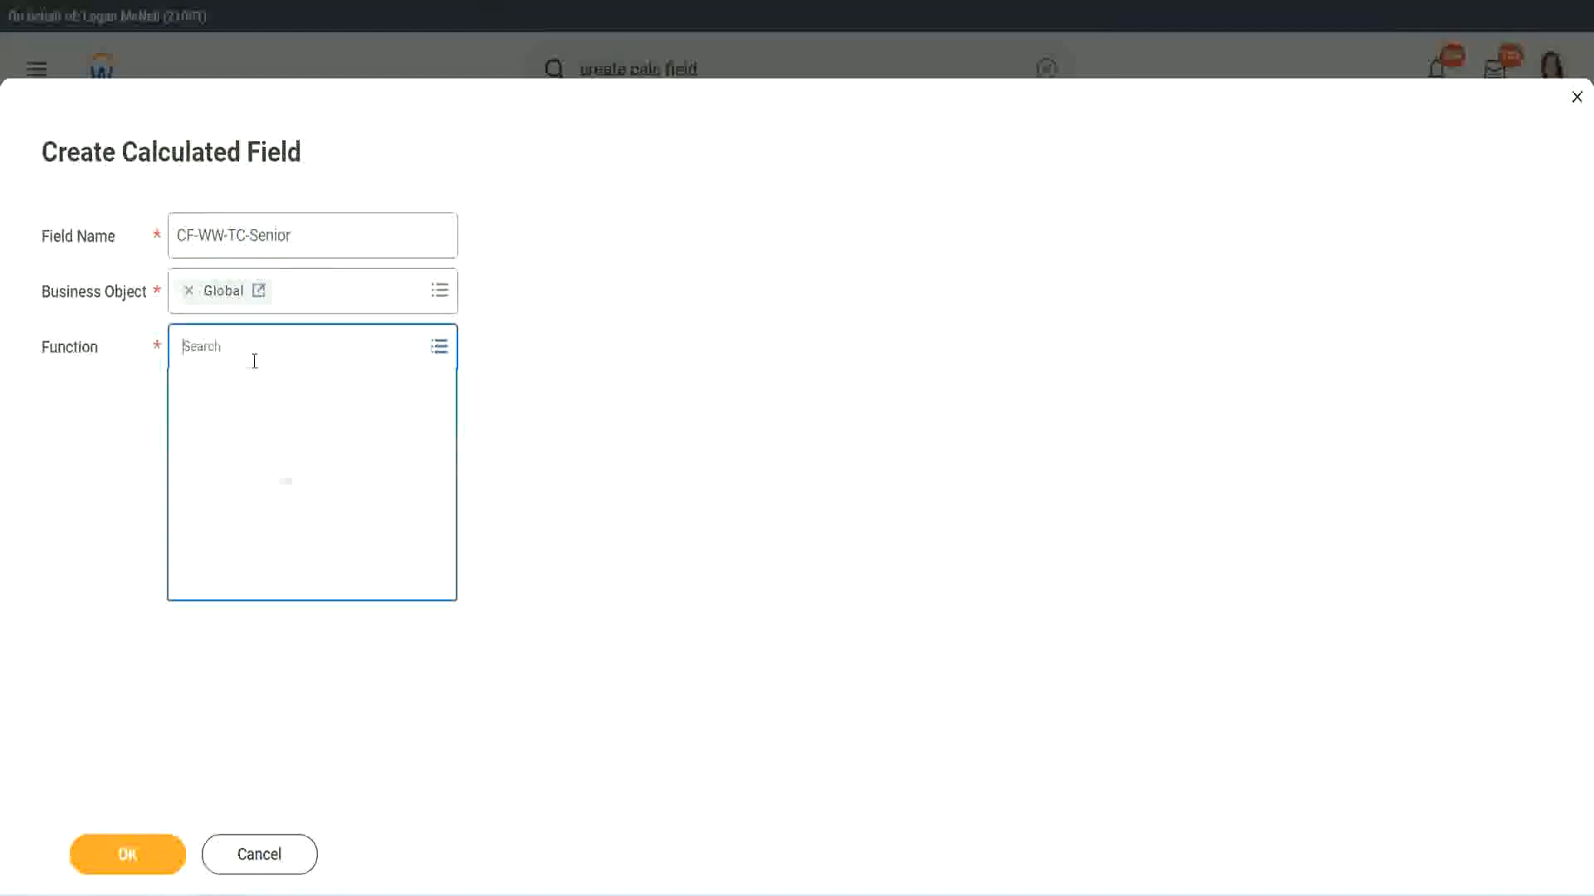
text(tc)
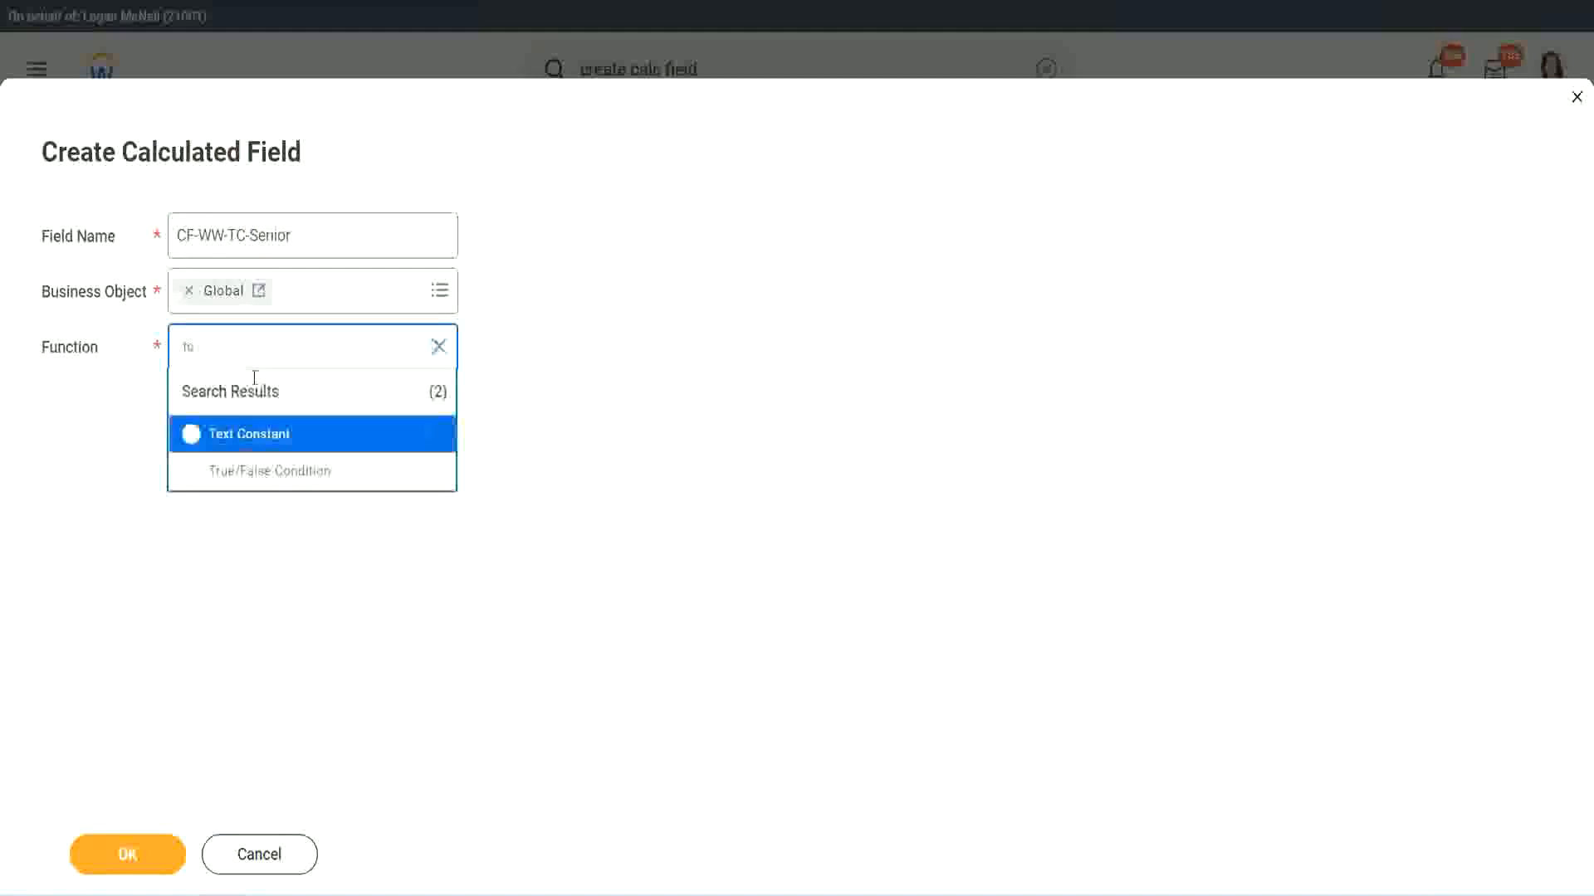
click(245, 434)
click(139, 859)
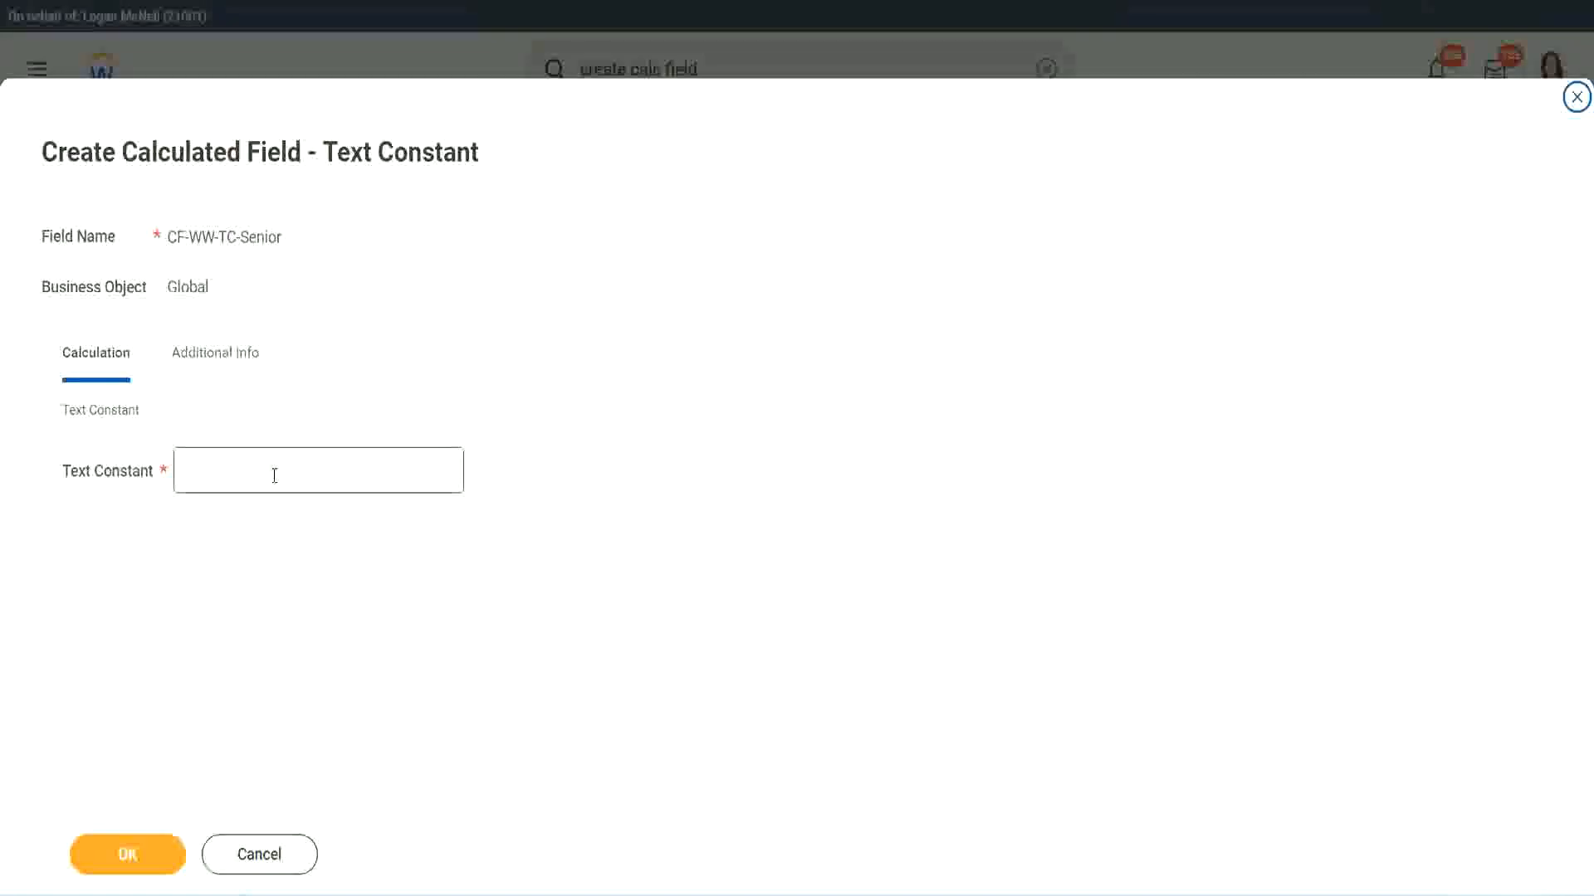
click(269, 466)
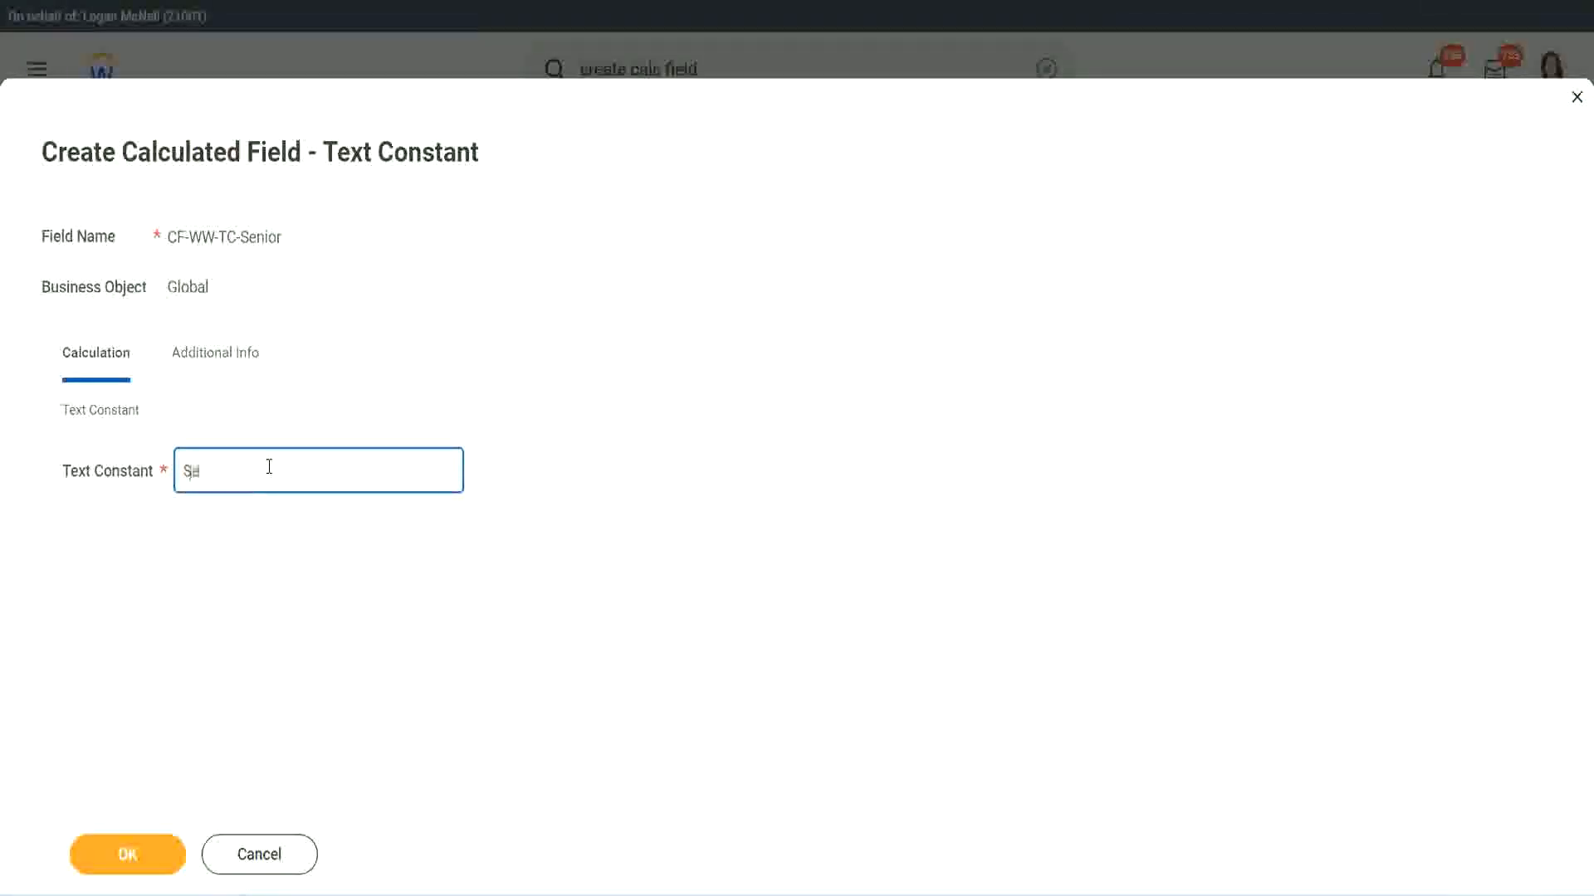
click(158, 841)
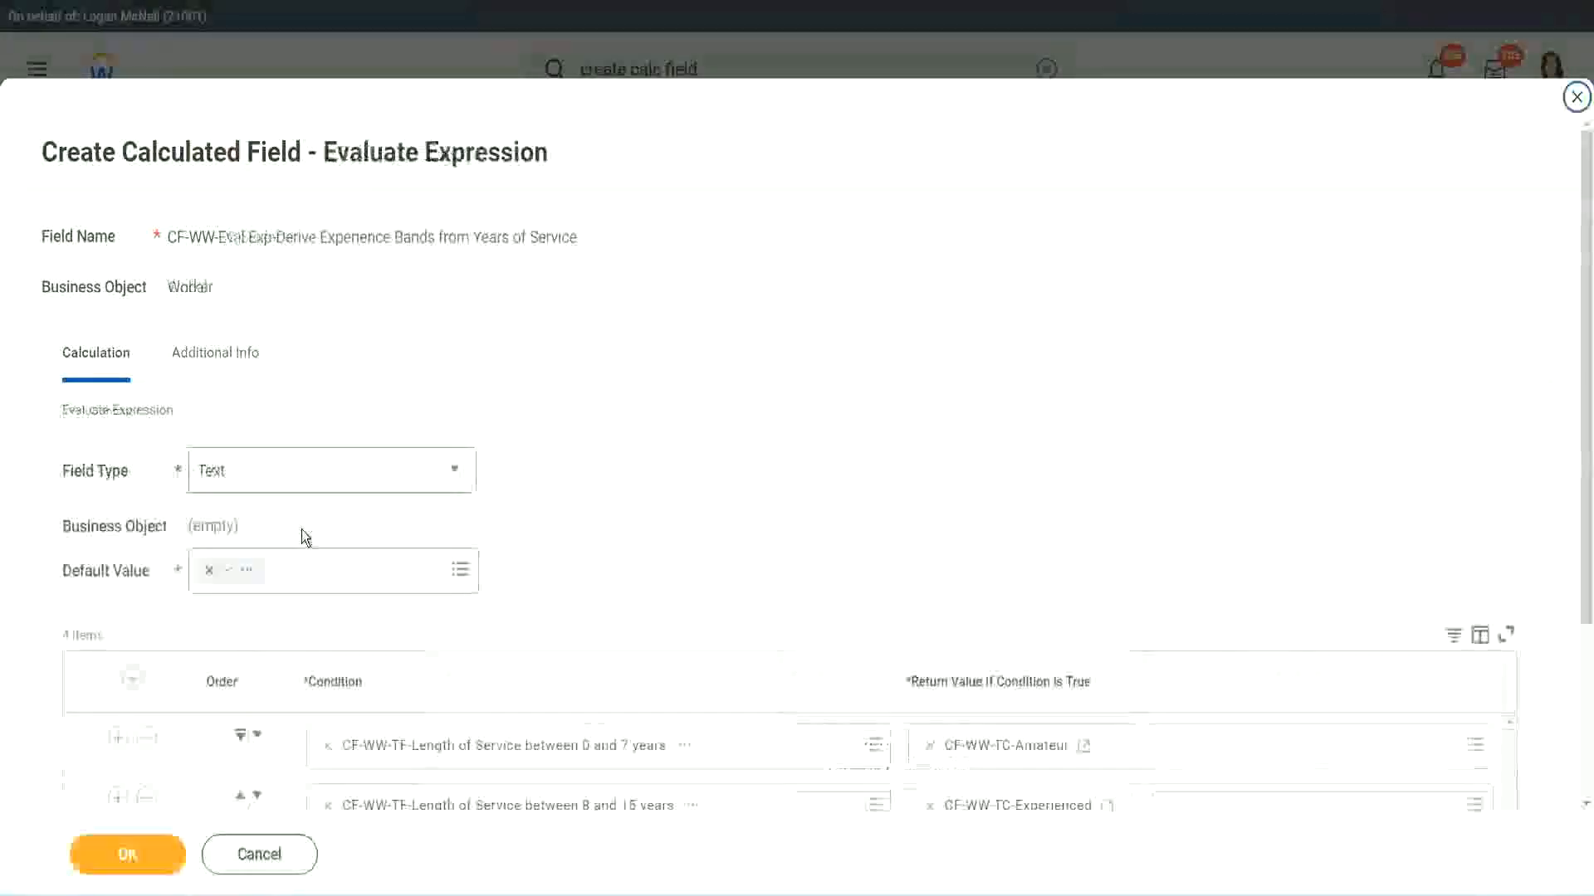
Start a calculated field for the greater than 31 years row's return value and name it CF-WW-TC-Legend, adapting the copied CF-WW-TC-Senior name.
scroll(1152, 596, down, 3)
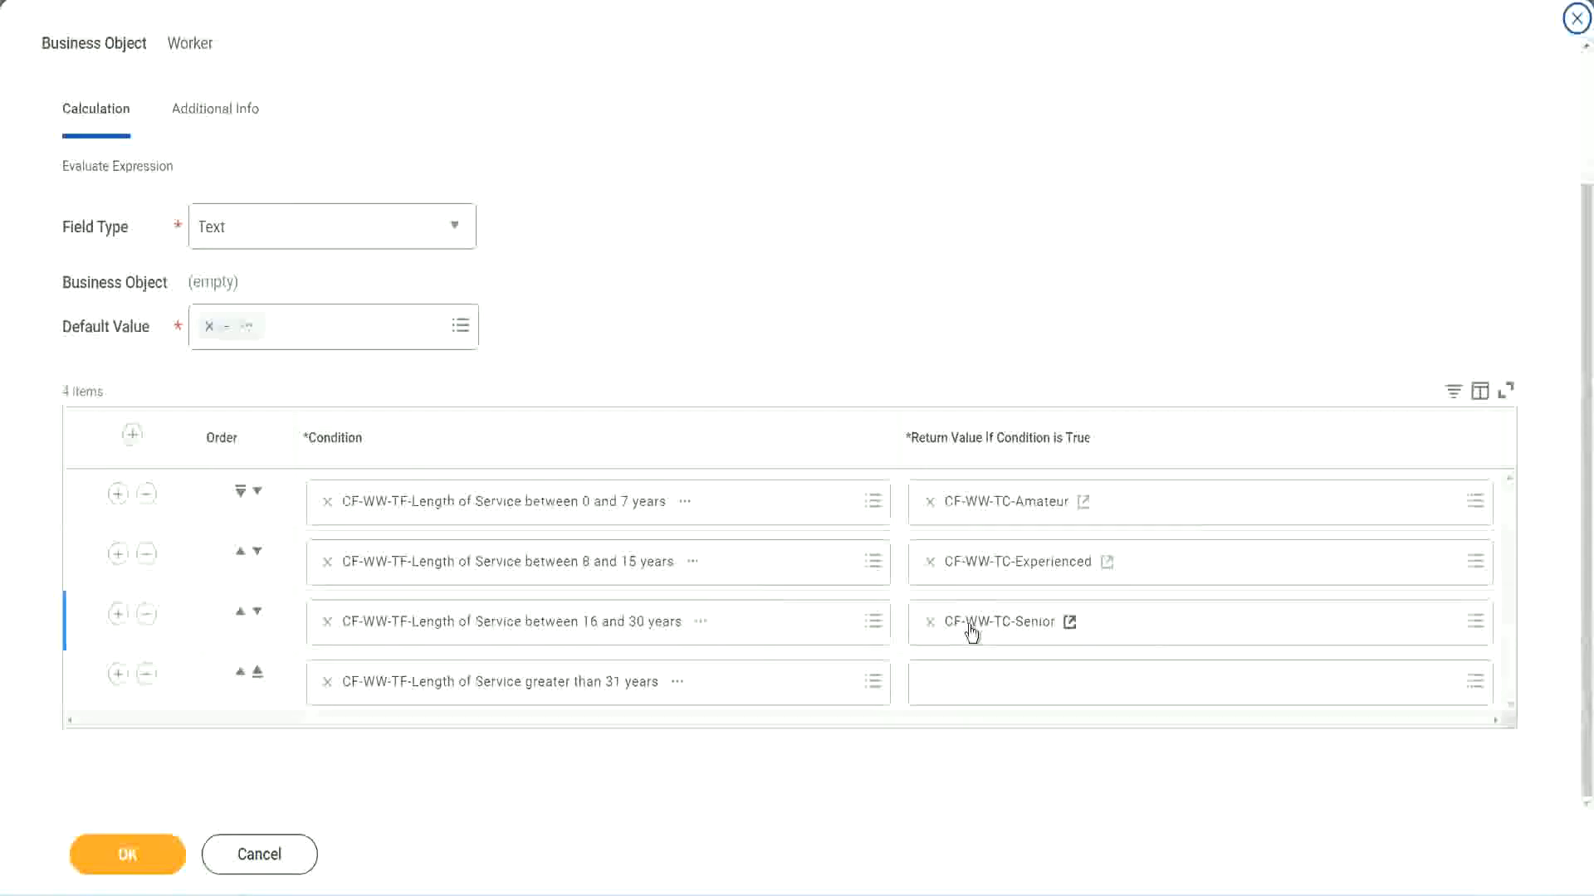
right_click(968, 626)
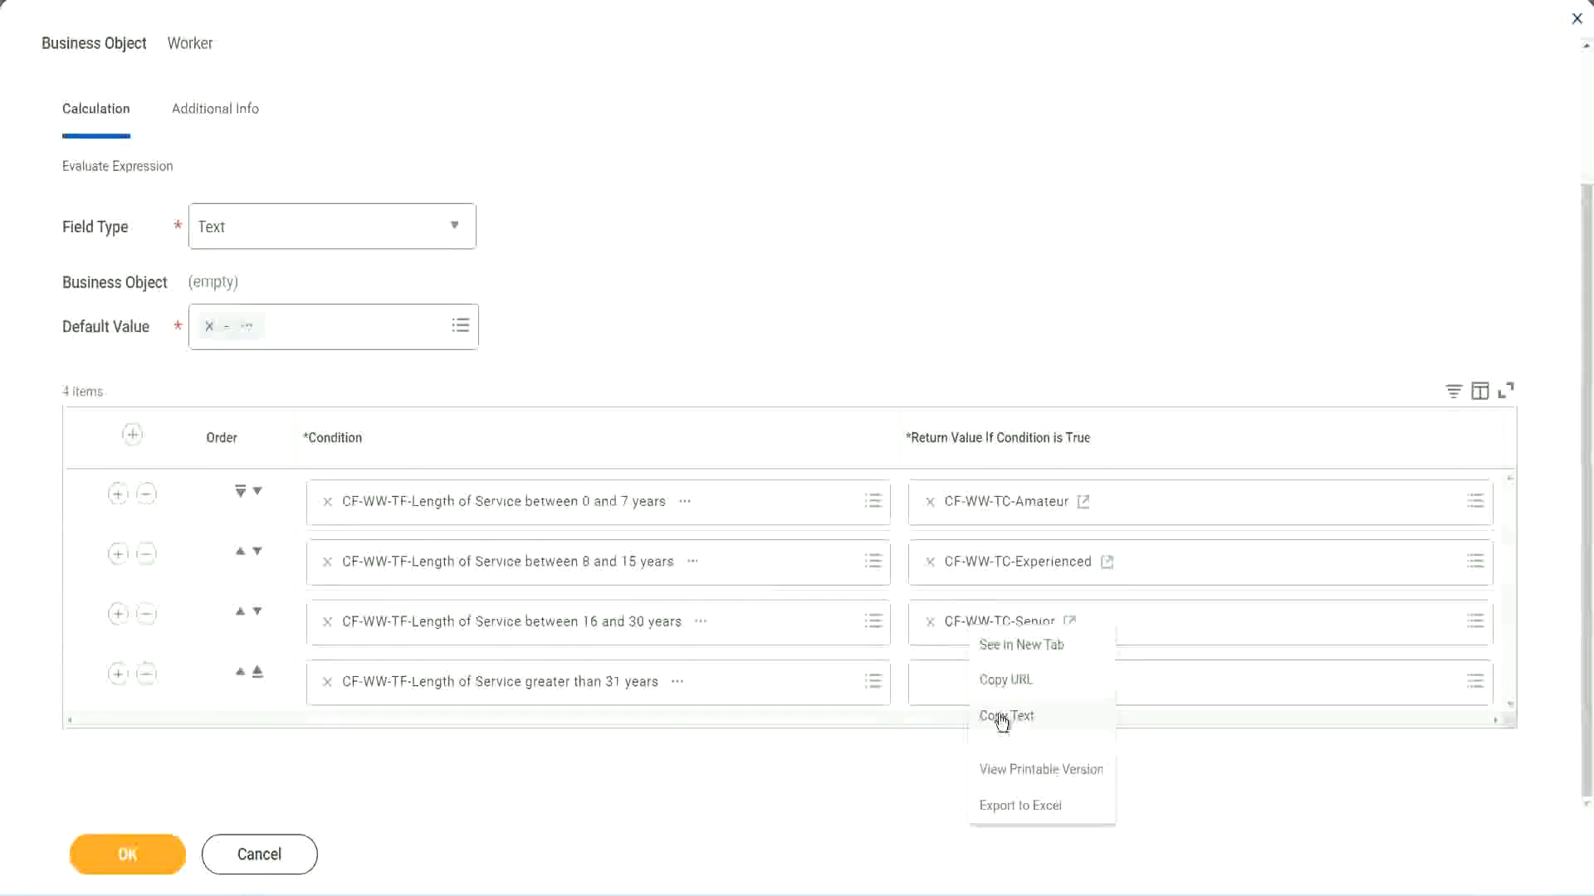
click(972, 708)
click(965, 683)
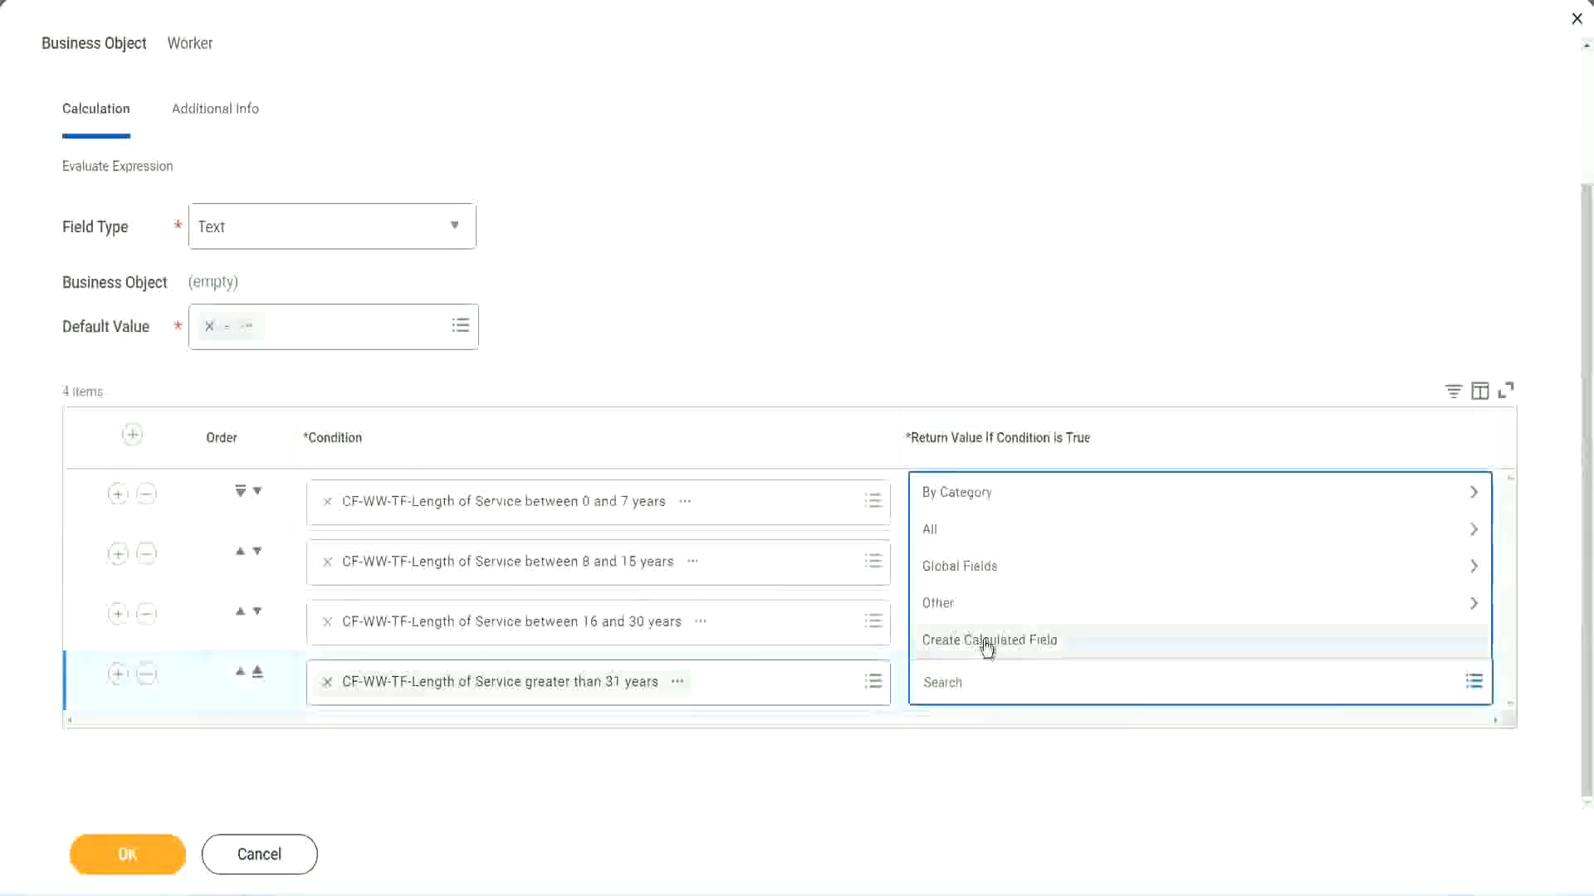
click(985, 644)
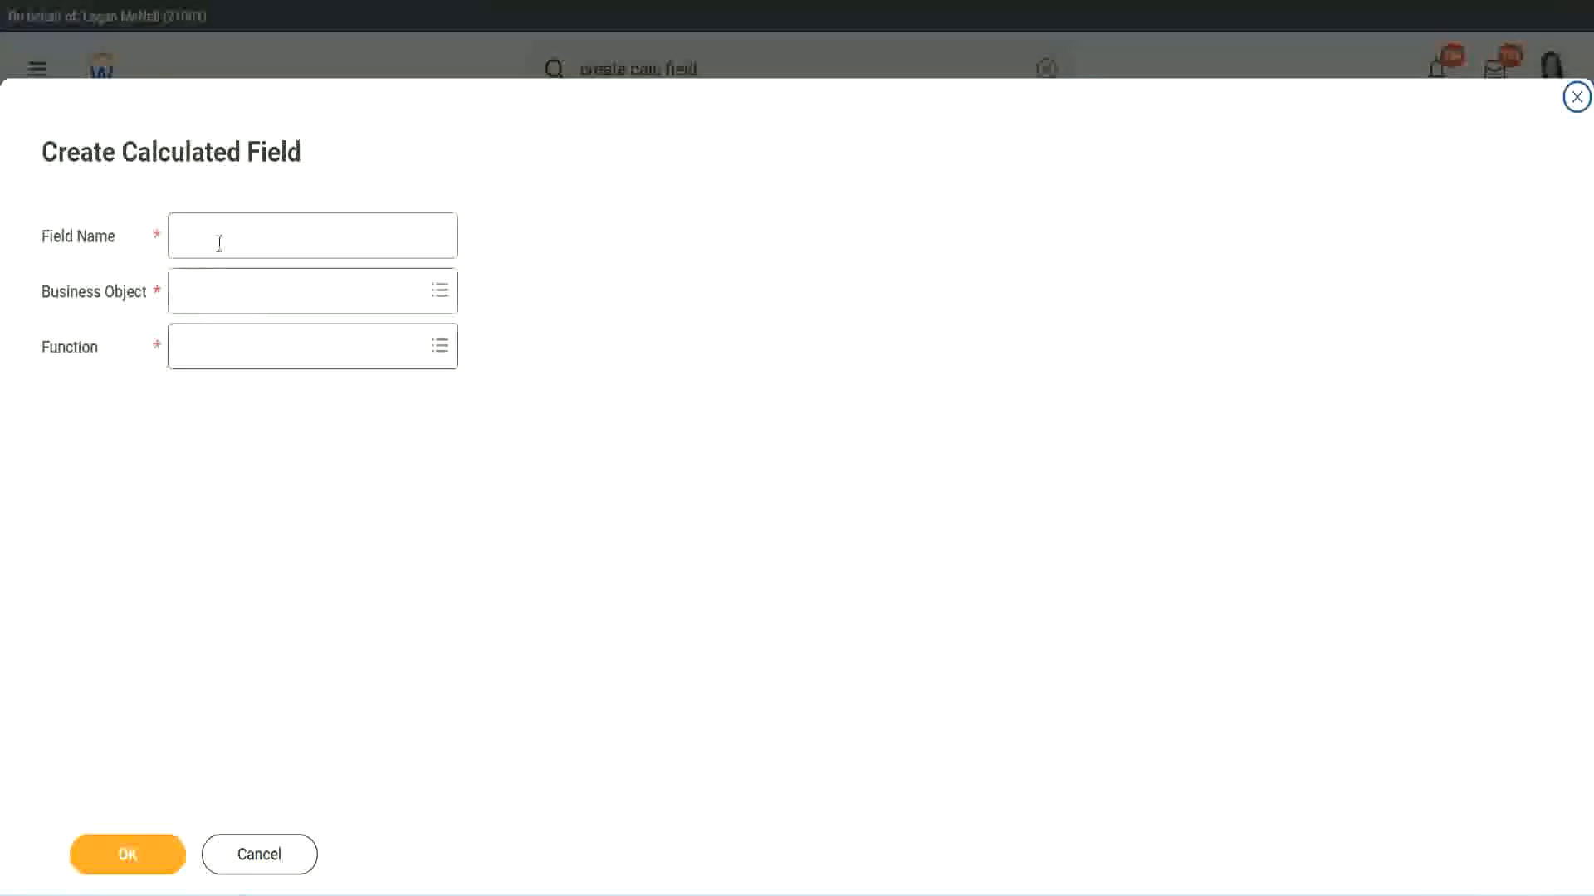
click(219, 242)
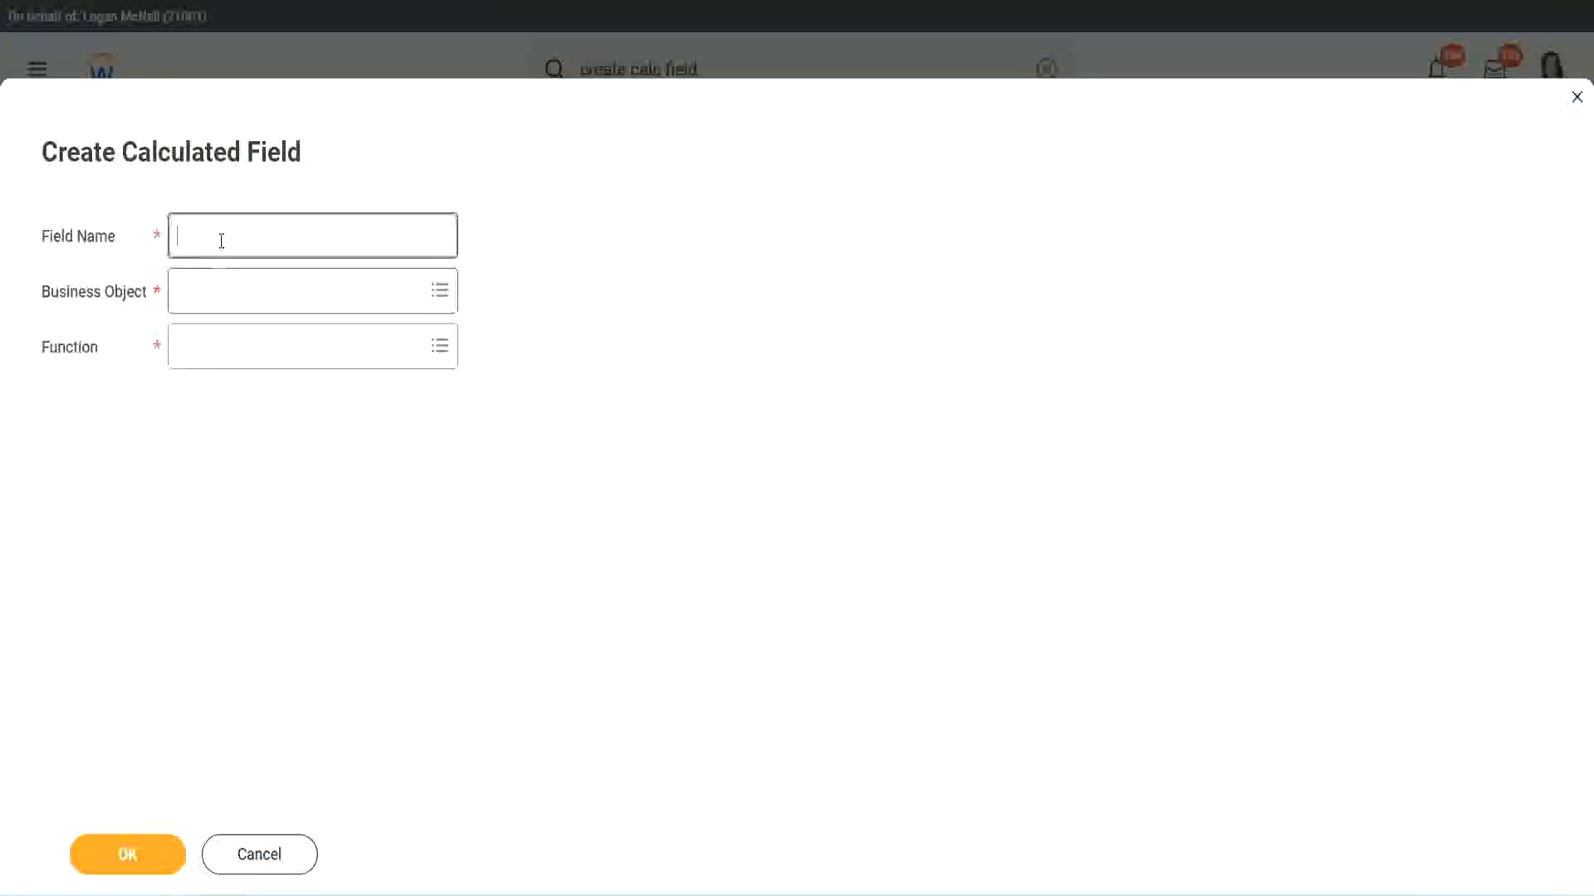
key(ctrl+v)
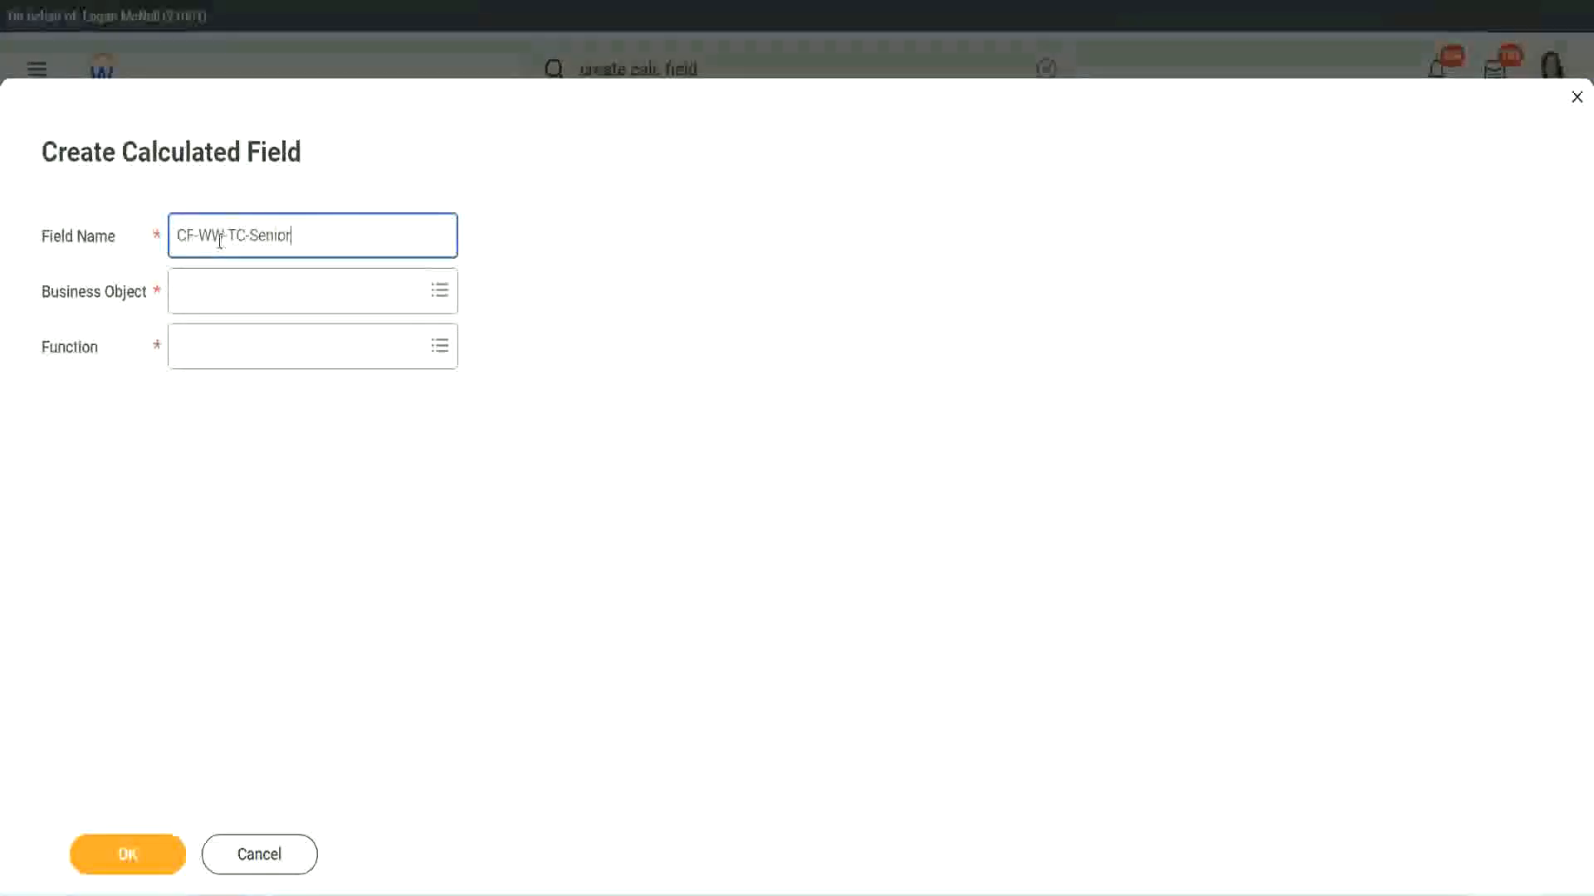
double_click(271, 236)
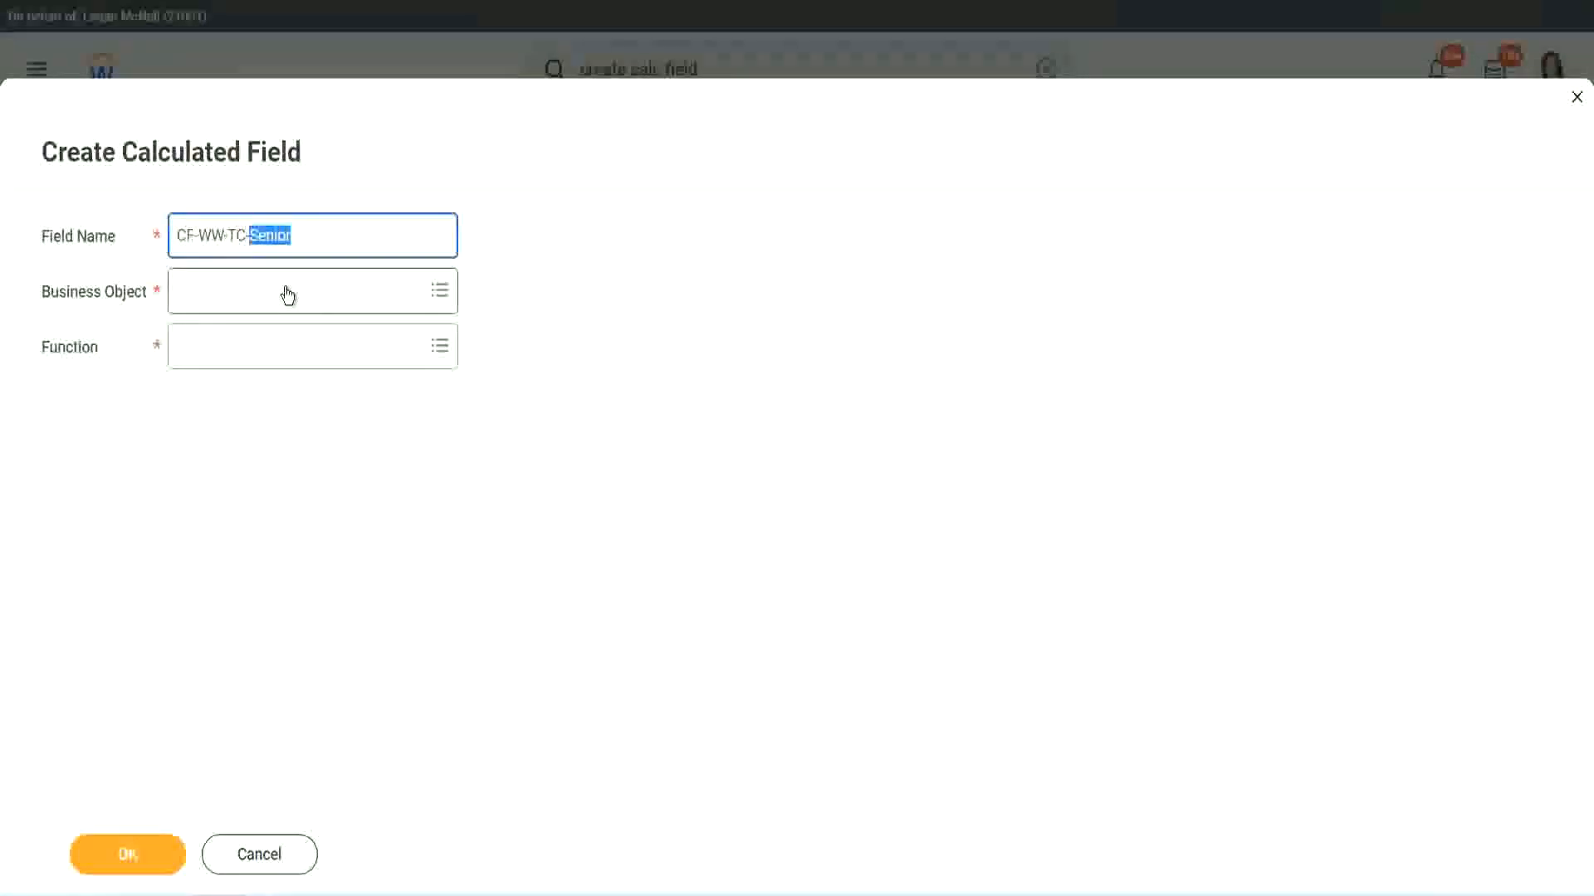
text(Legend)
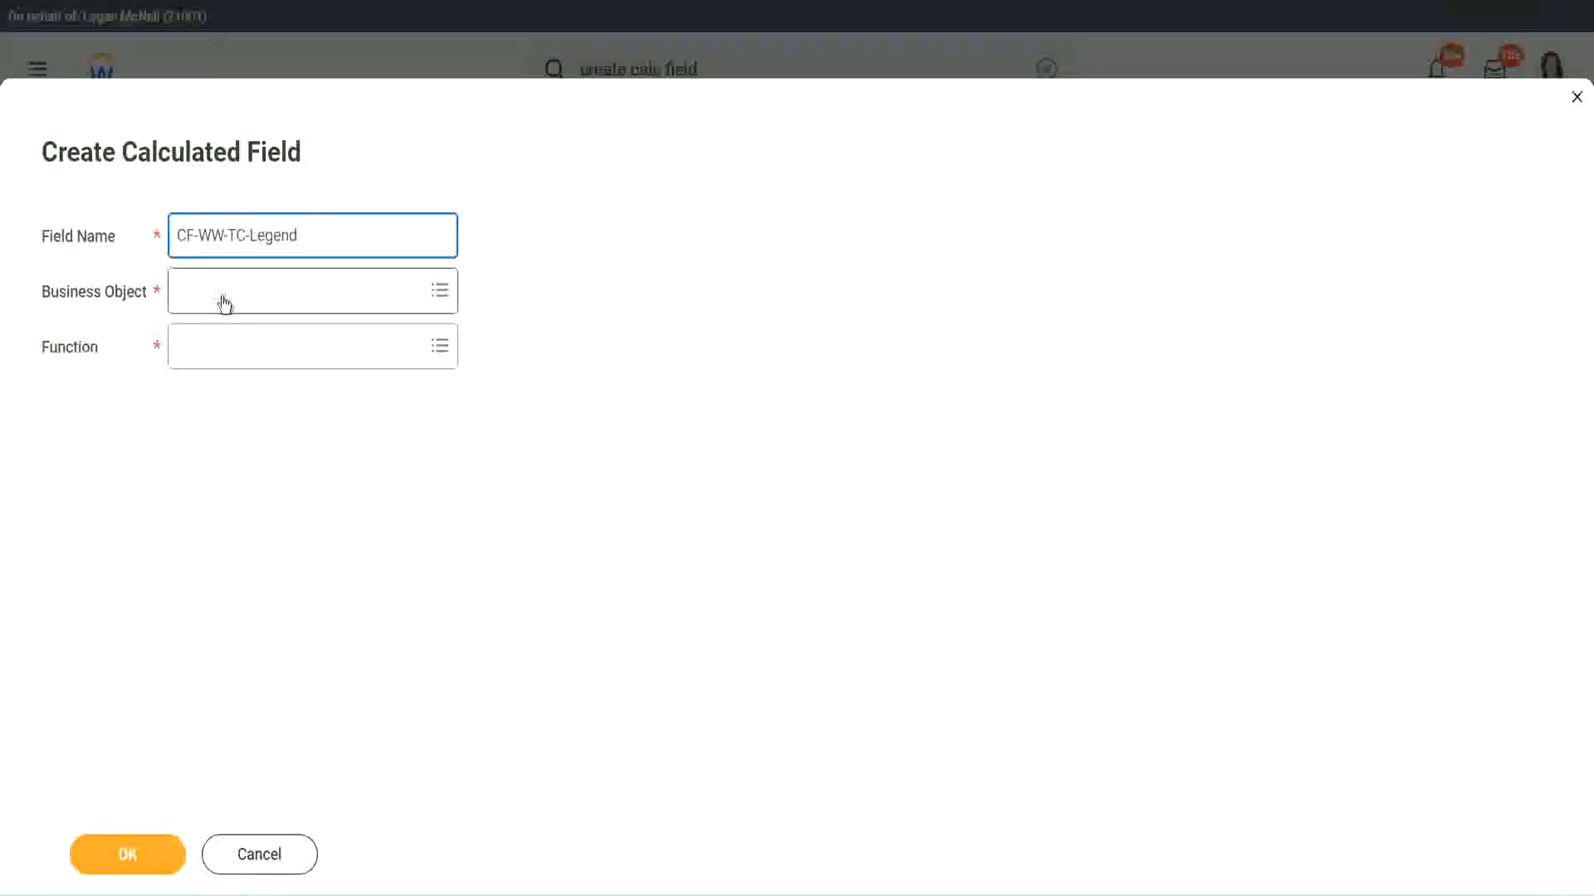
Set the CF-WW-TC-Legend field's business object to Global and its function to Text Constant.
click(225, 302)
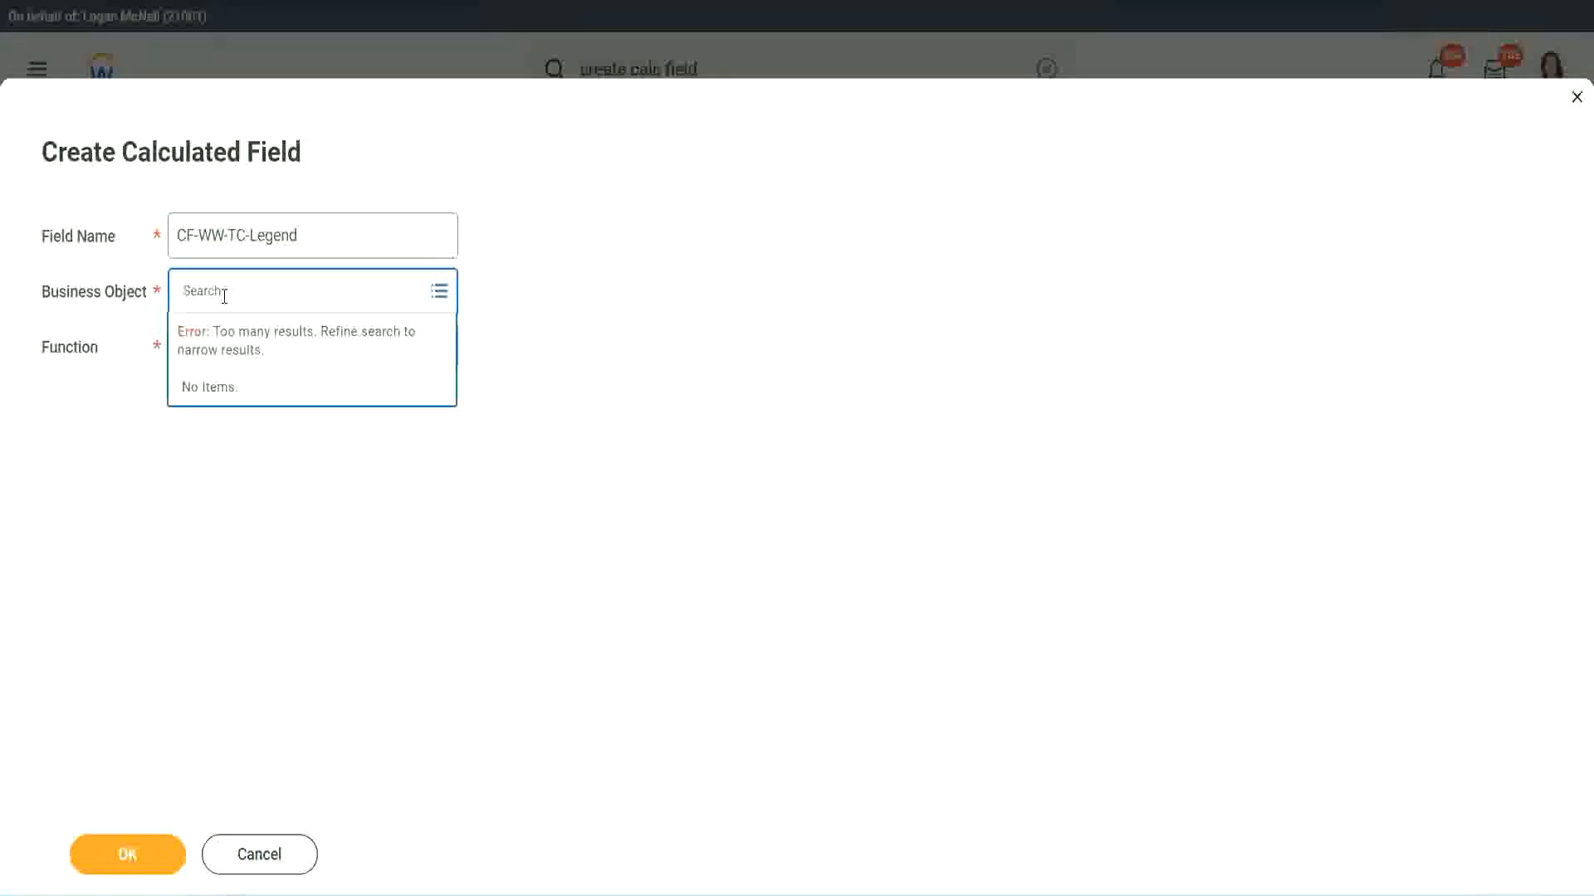
text(w)
text(lo)
text(bal)
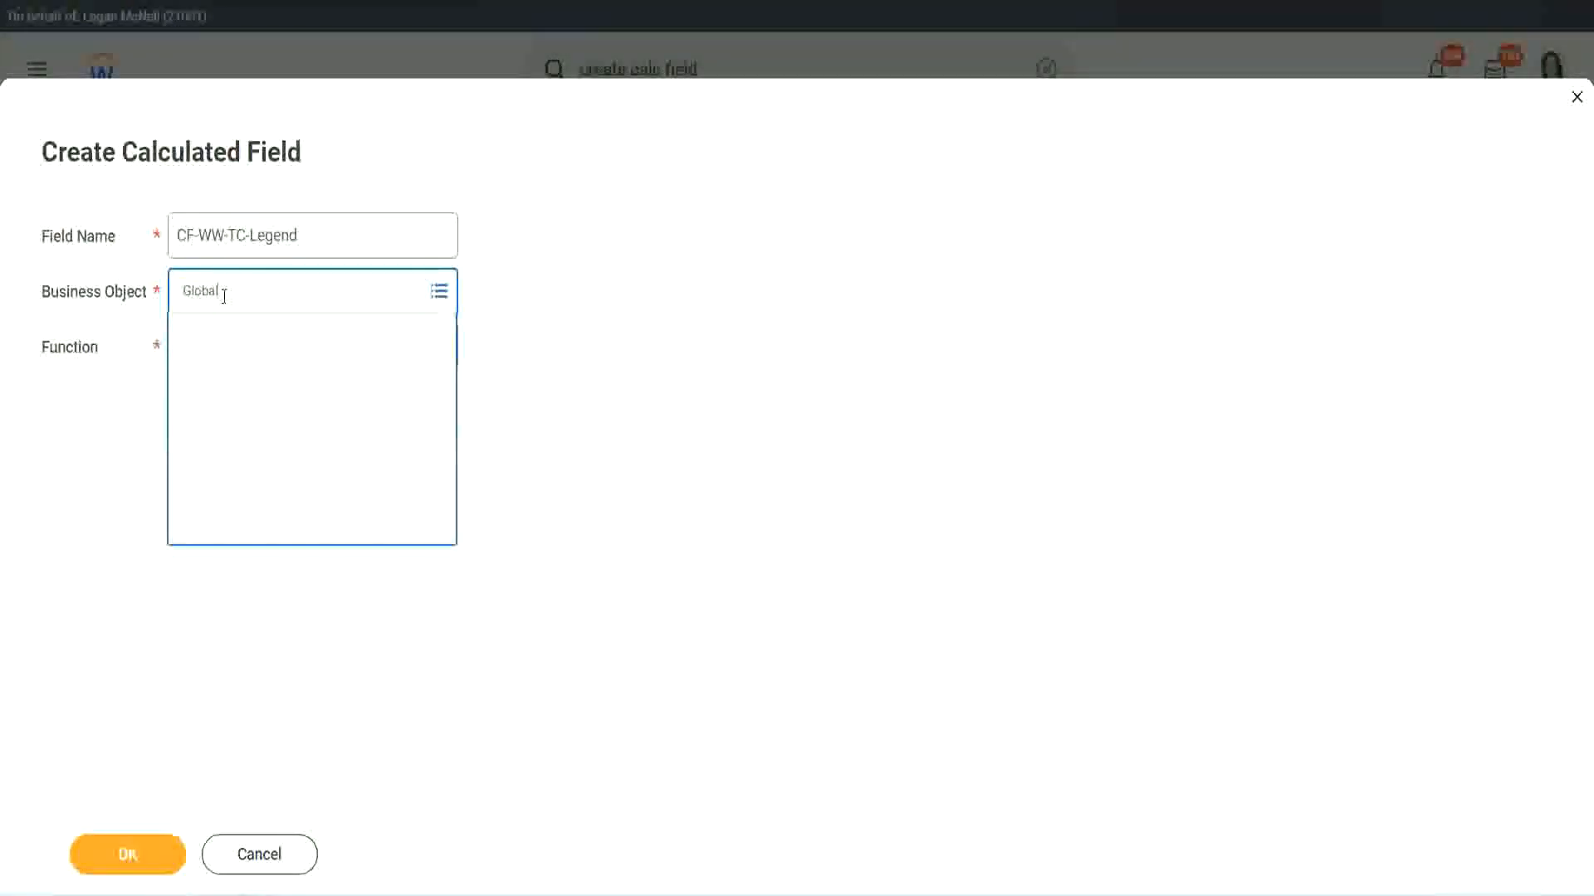
click(236, 381)
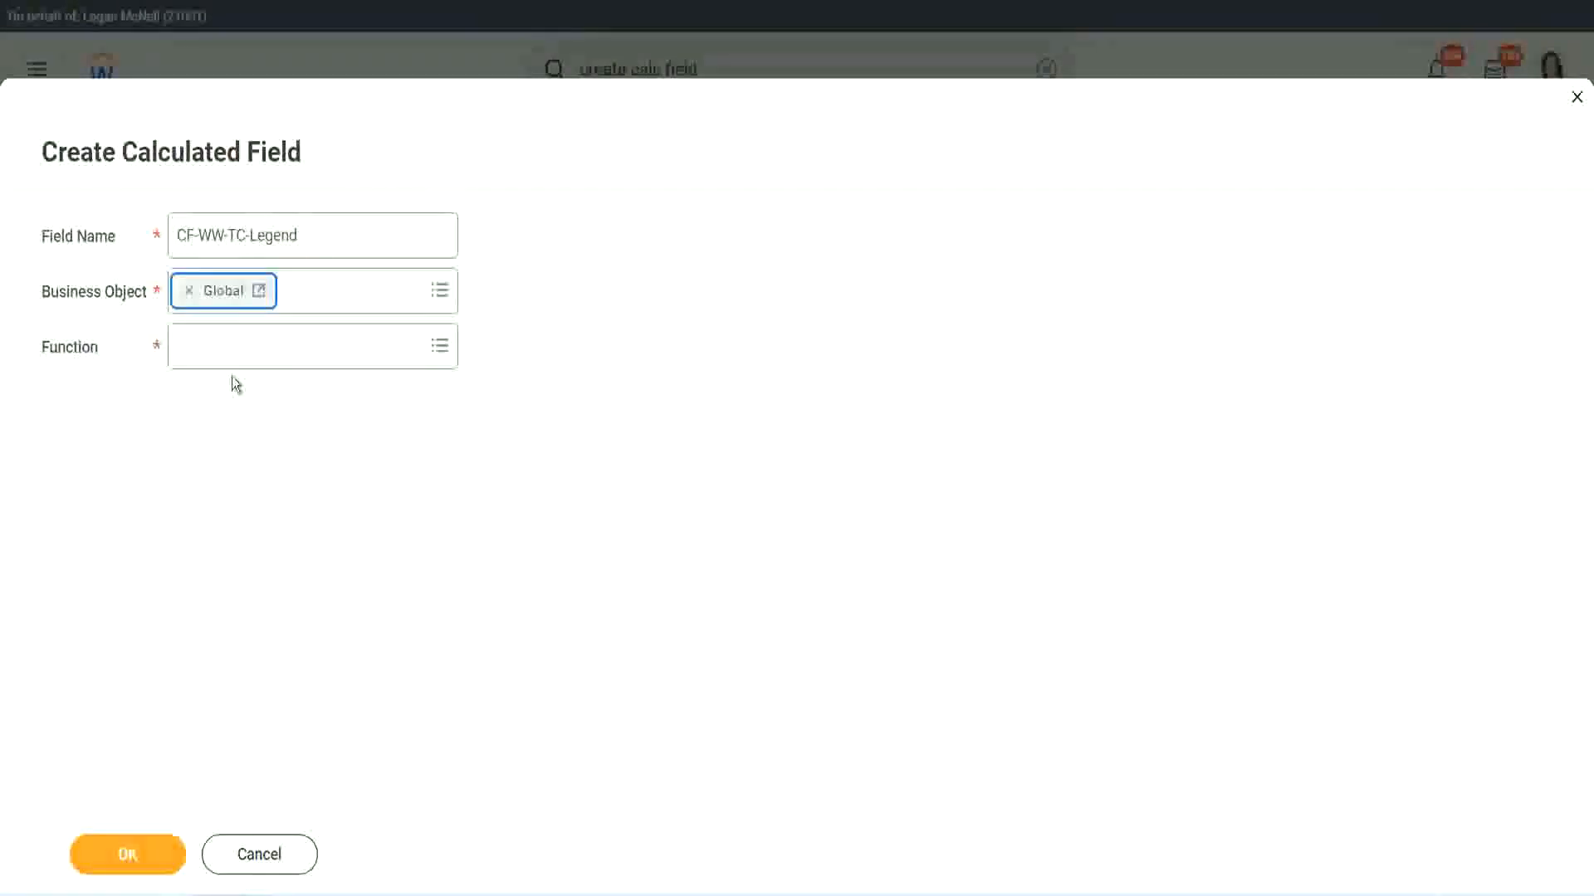
click(229, 345)
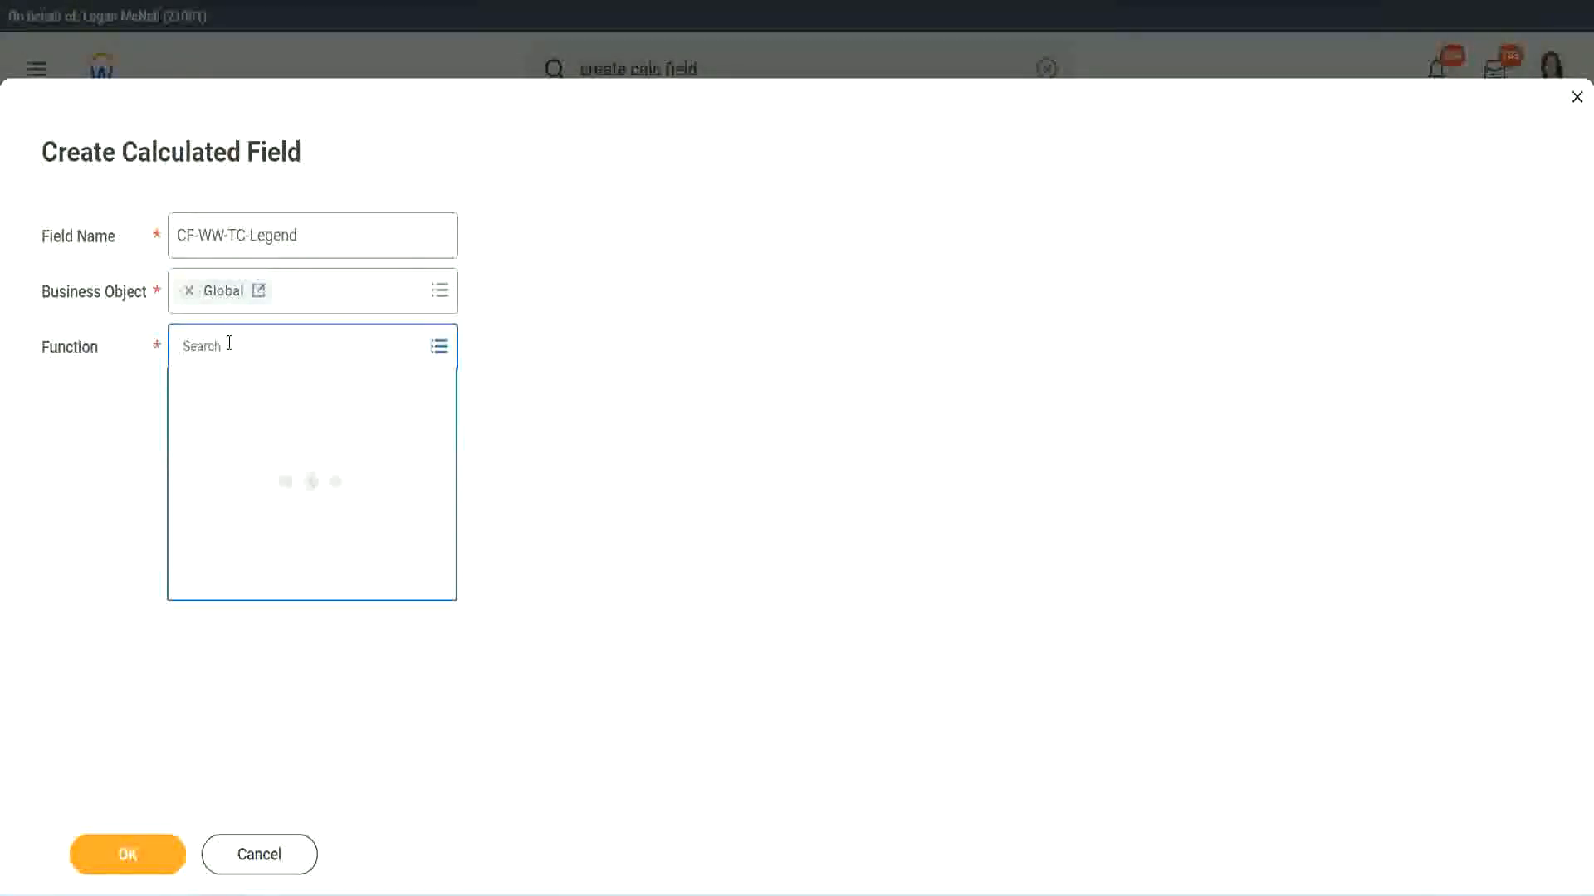
text(td)
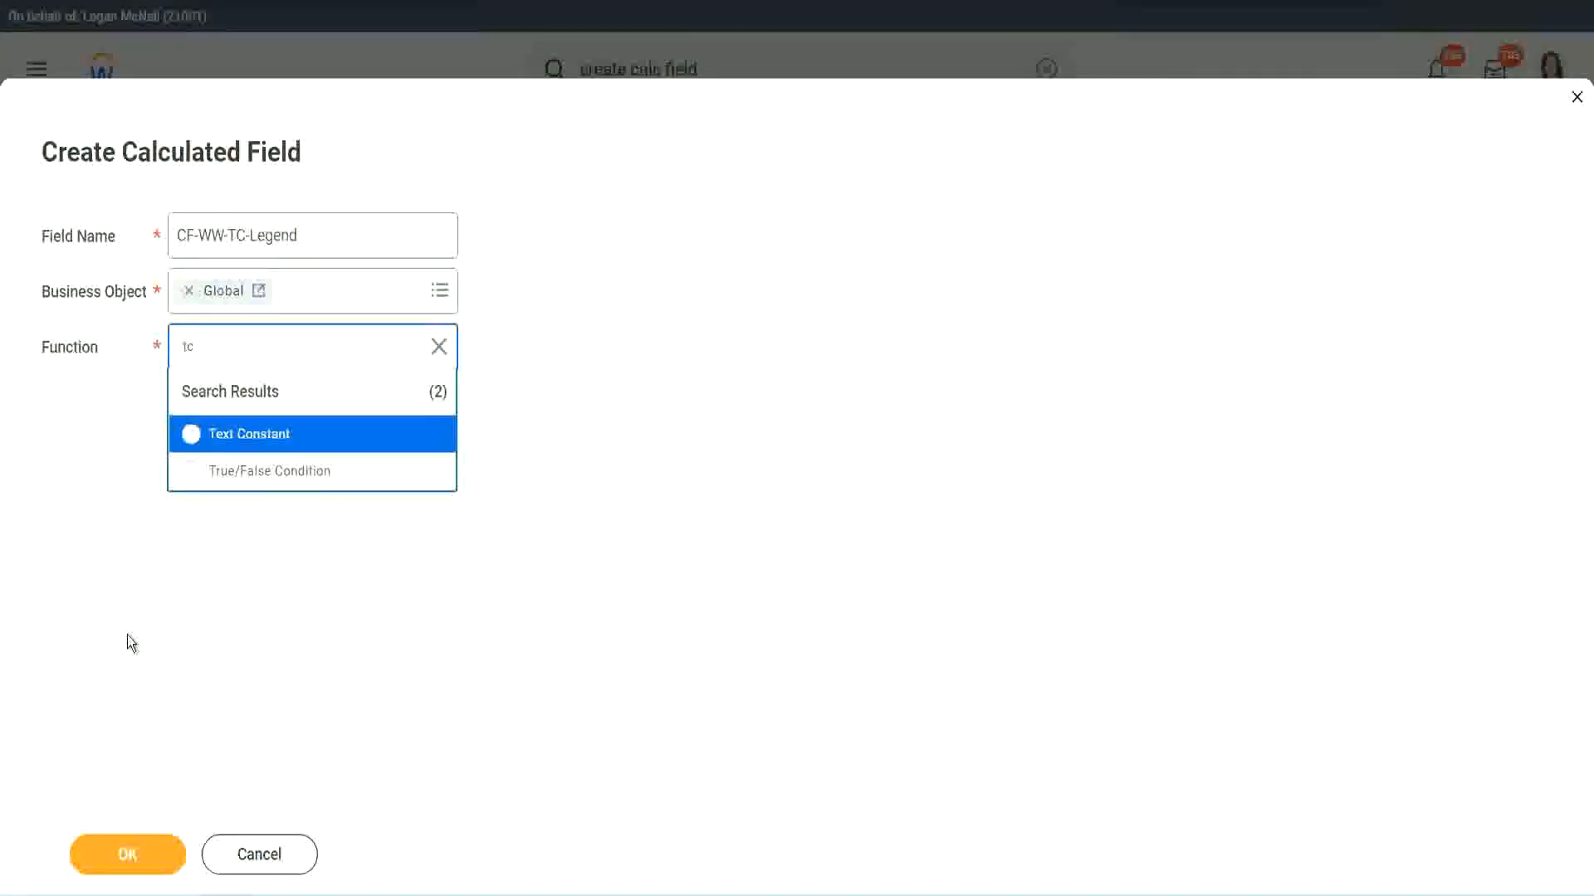
click(200, 451)
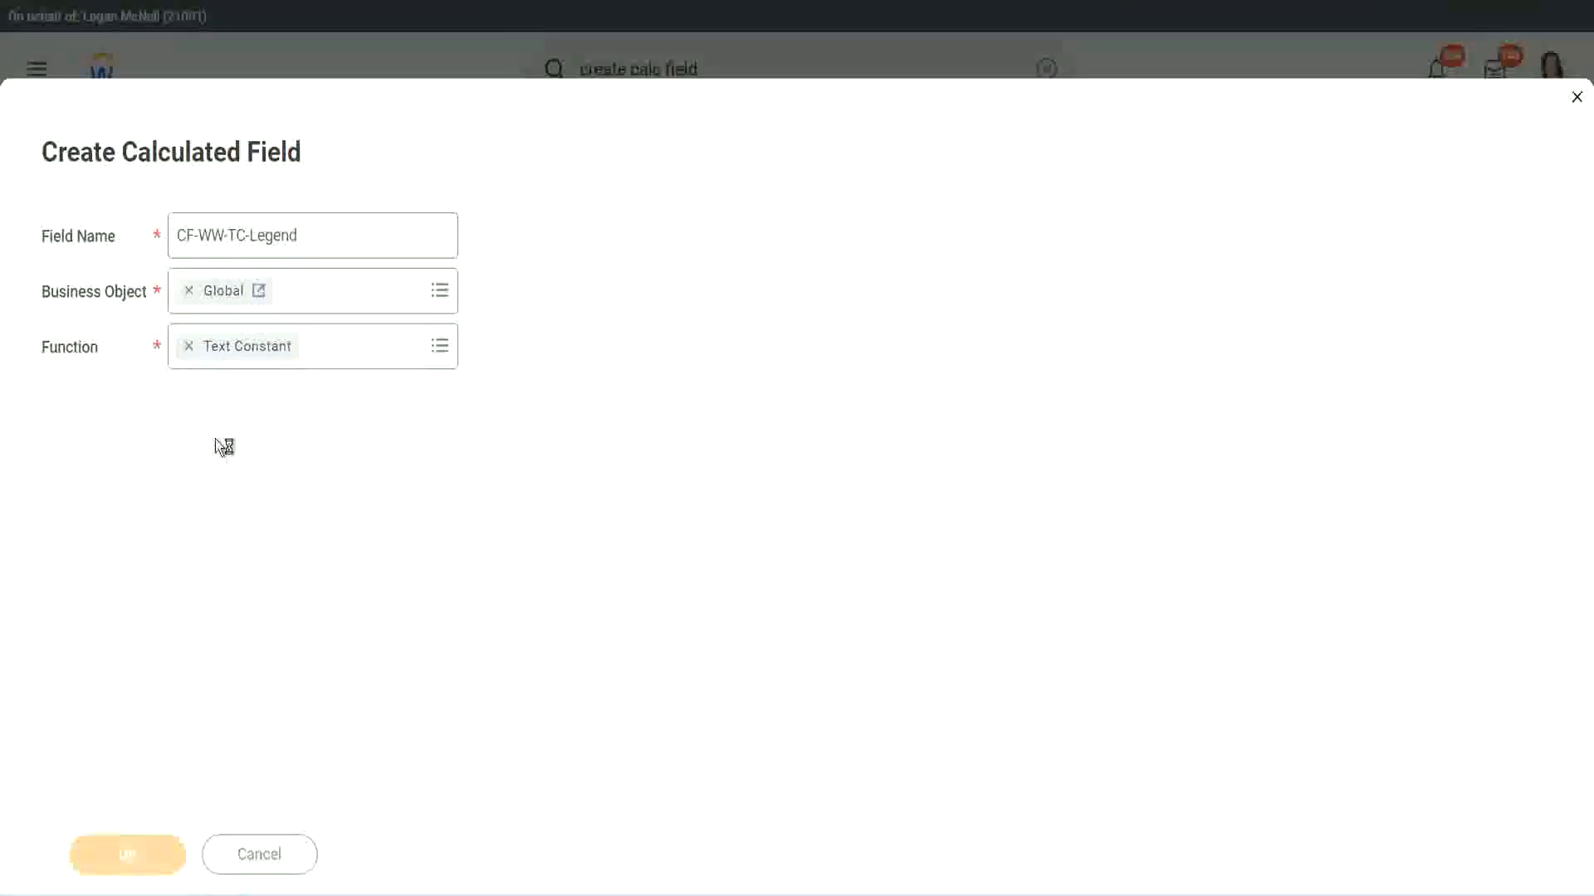
Enter Legend as the text constant and save the field as the fourth row's return value.
click(206, 471)
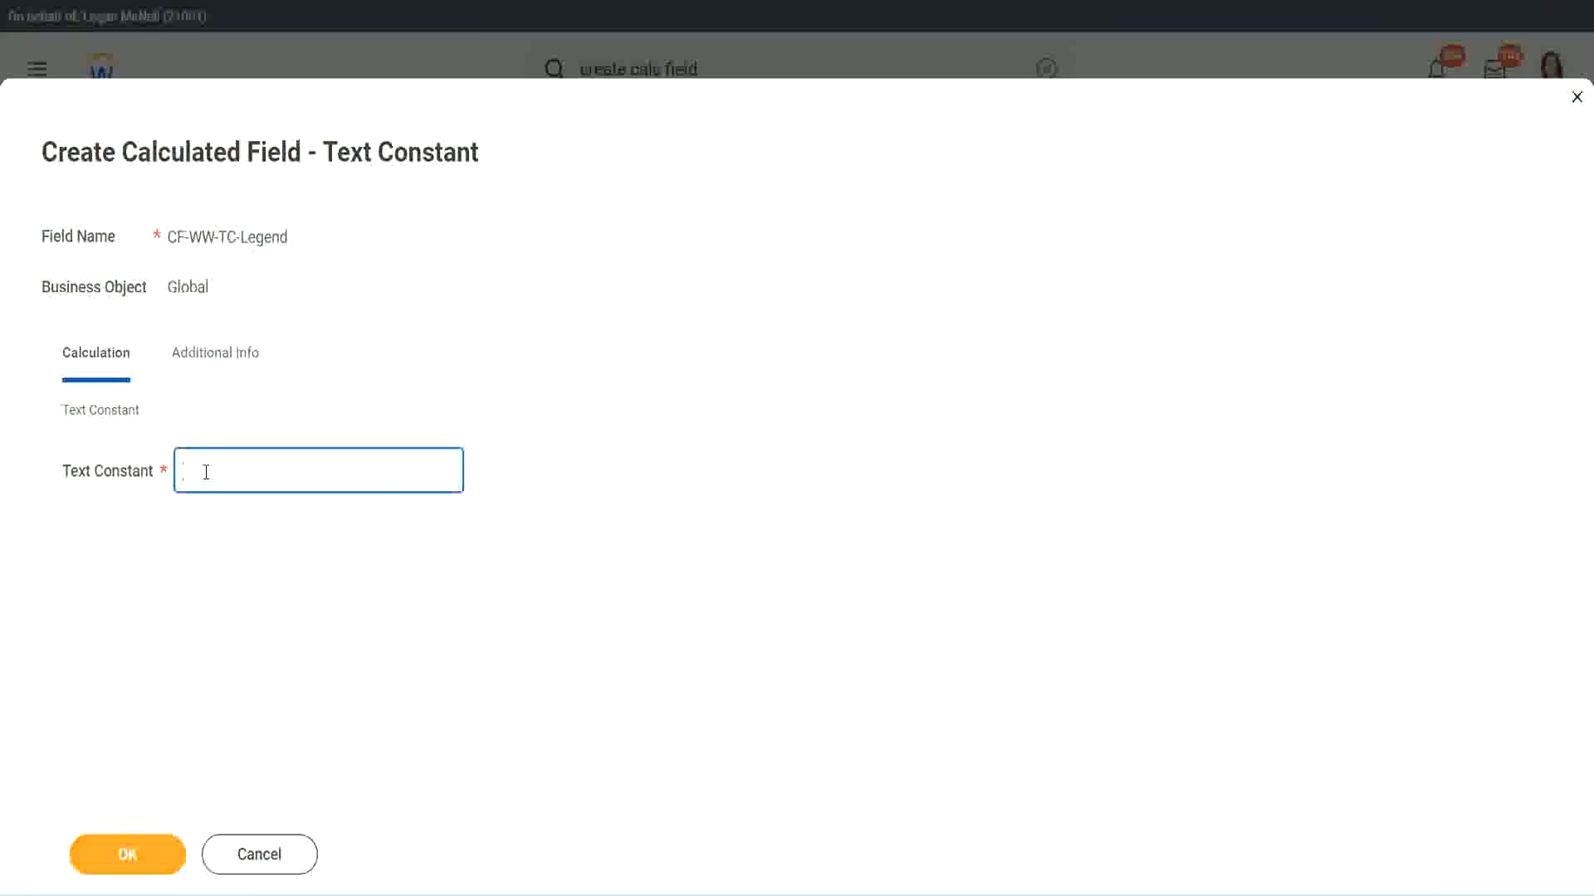
text(Legend)
click(133, 856)
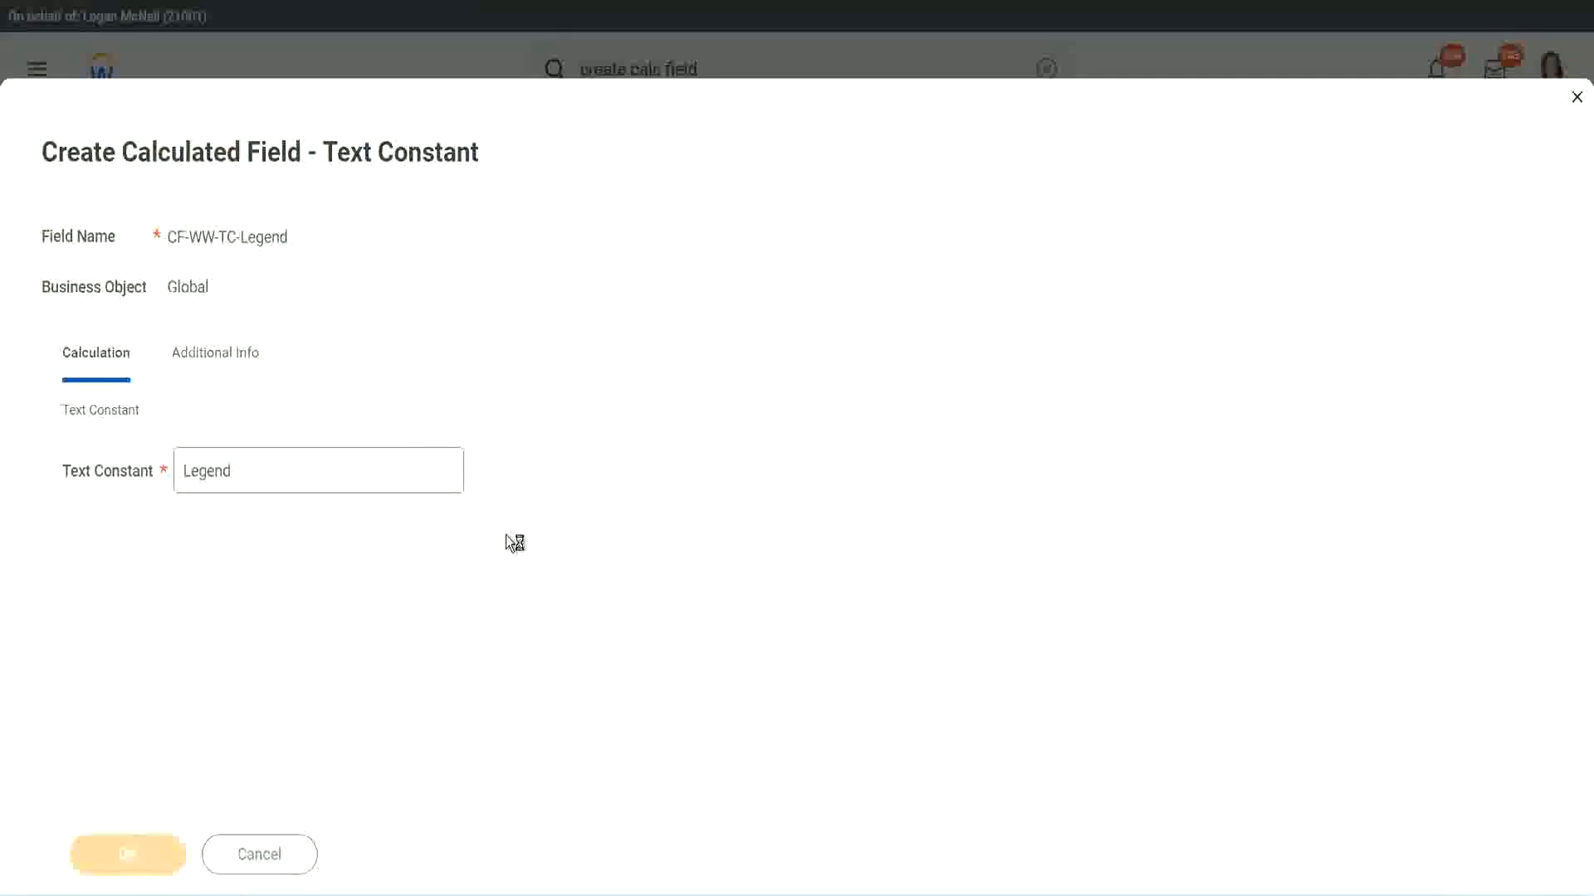
Check the field type, conditions and return values, and save the Evaluate Expression calculated field.
scroll(843, 446, down, 3)
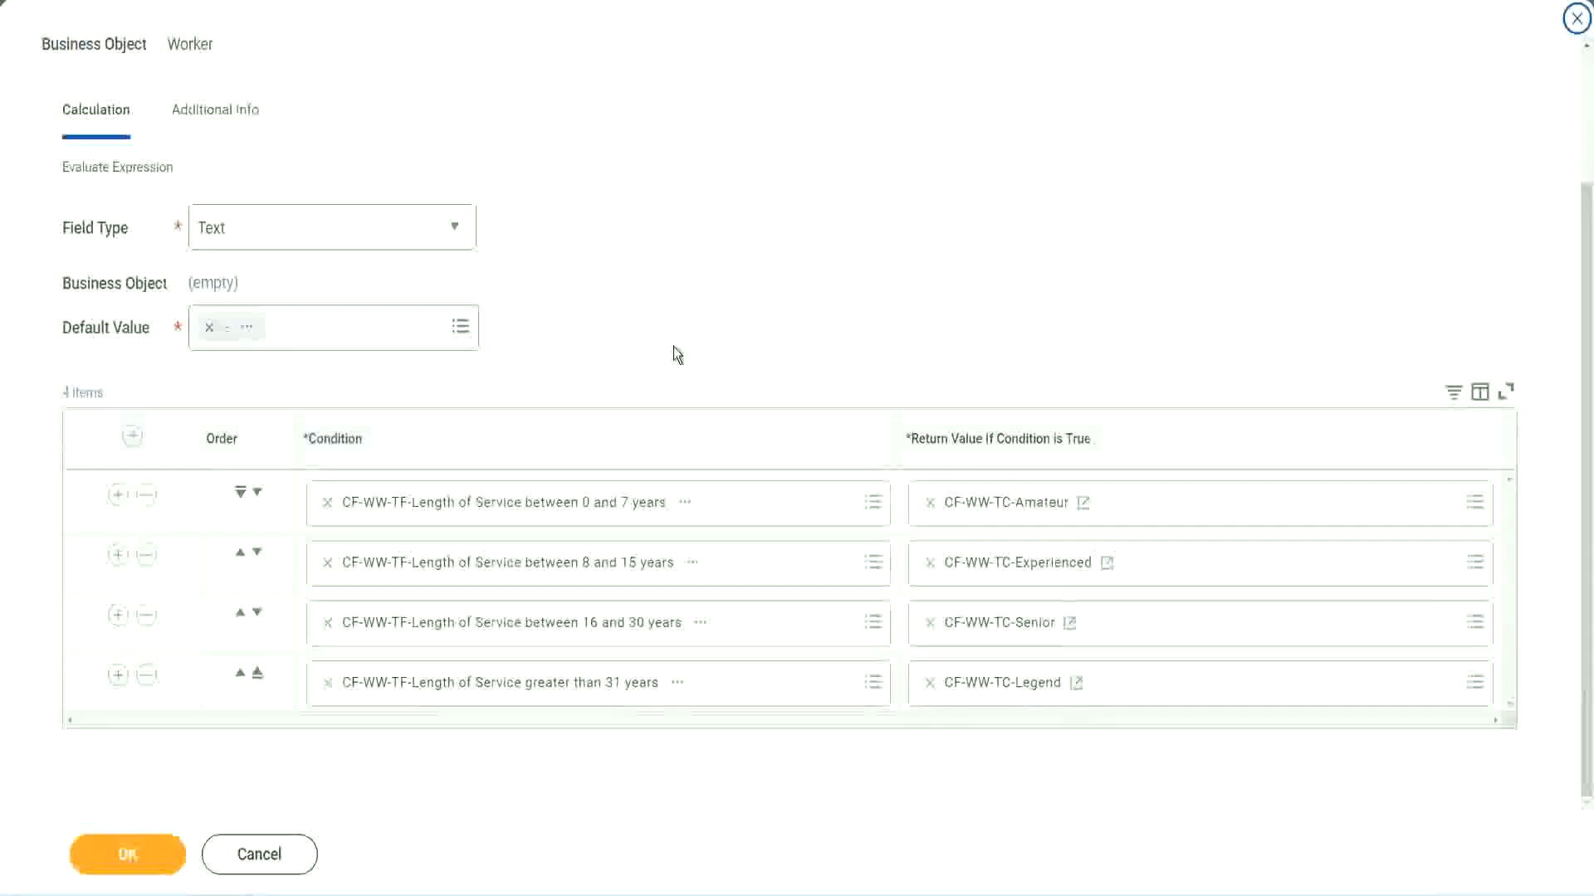
scroll(675, 333, up, 1)
scroll(674, 325, up, 1)
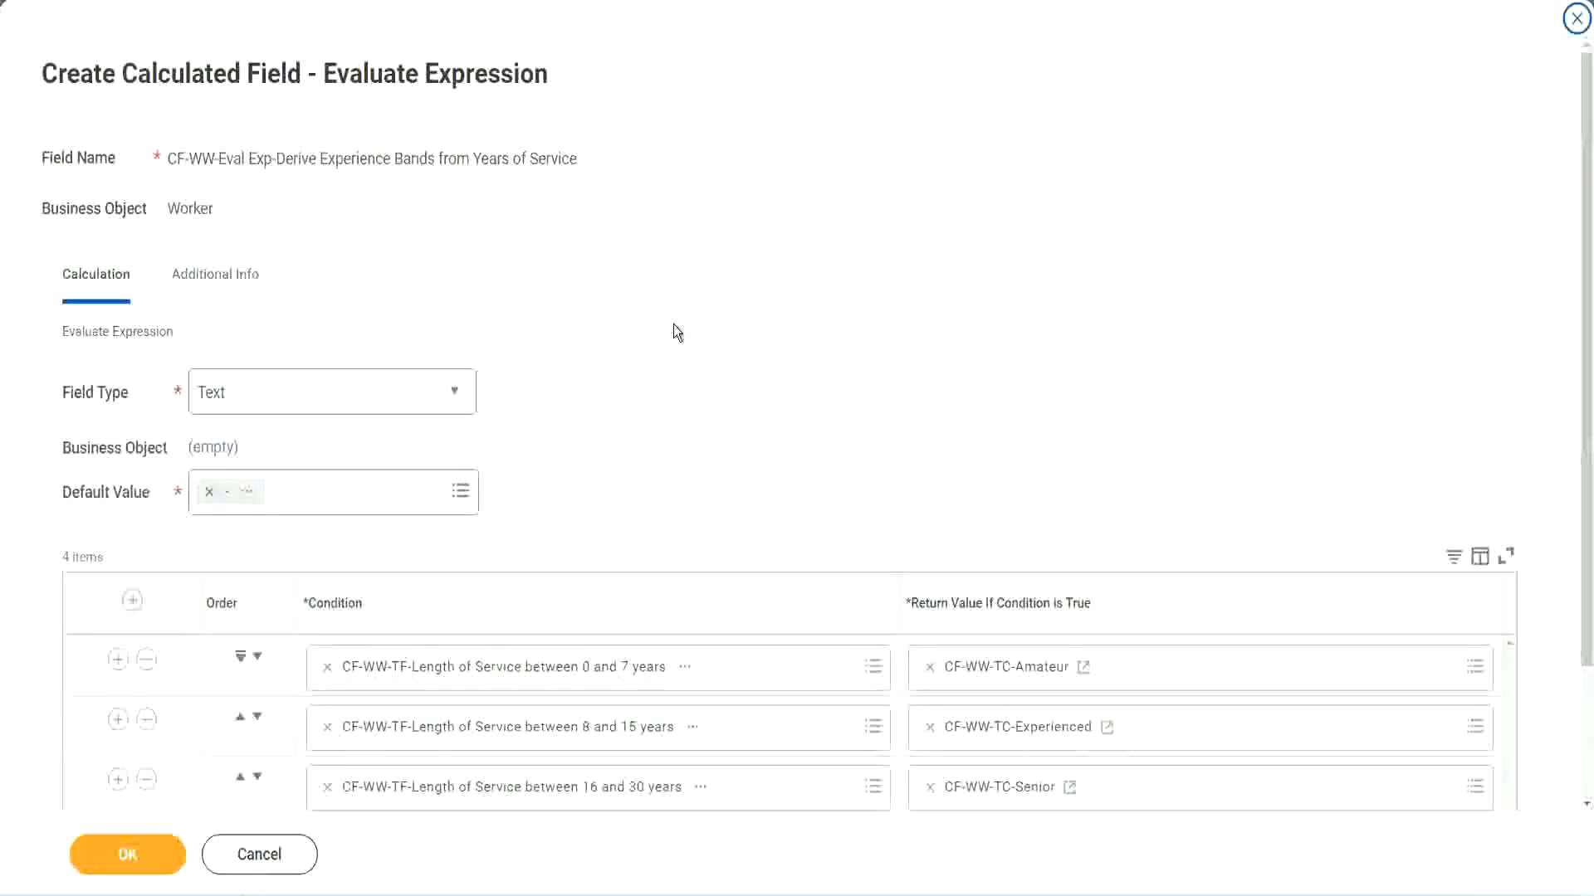
scroll(670, 326, down, 2)
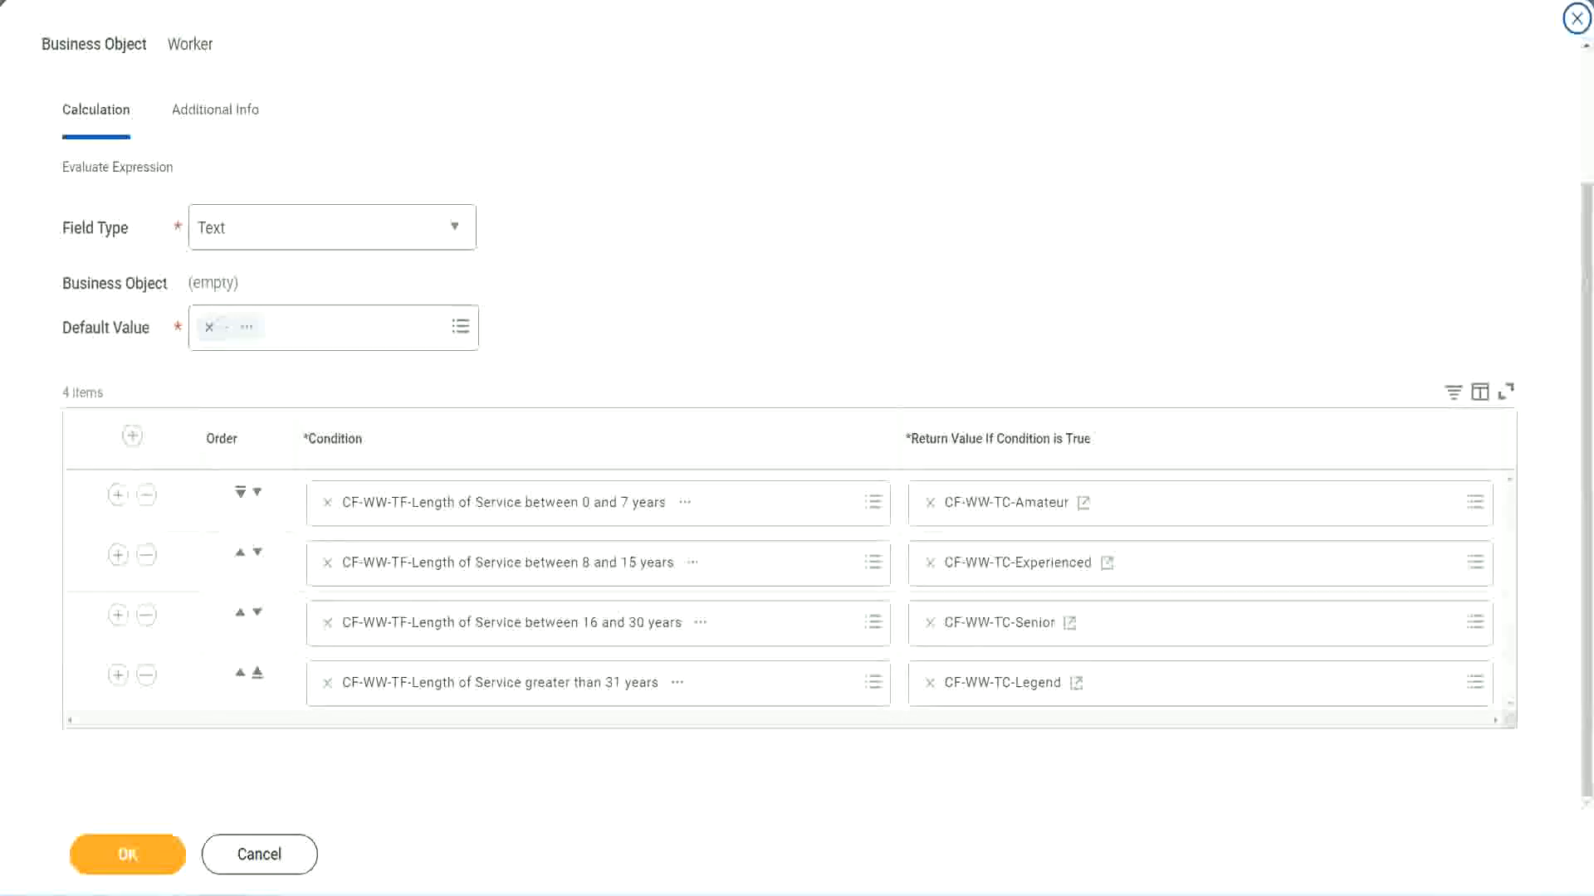
drag(1020, 235, 1033, 402)
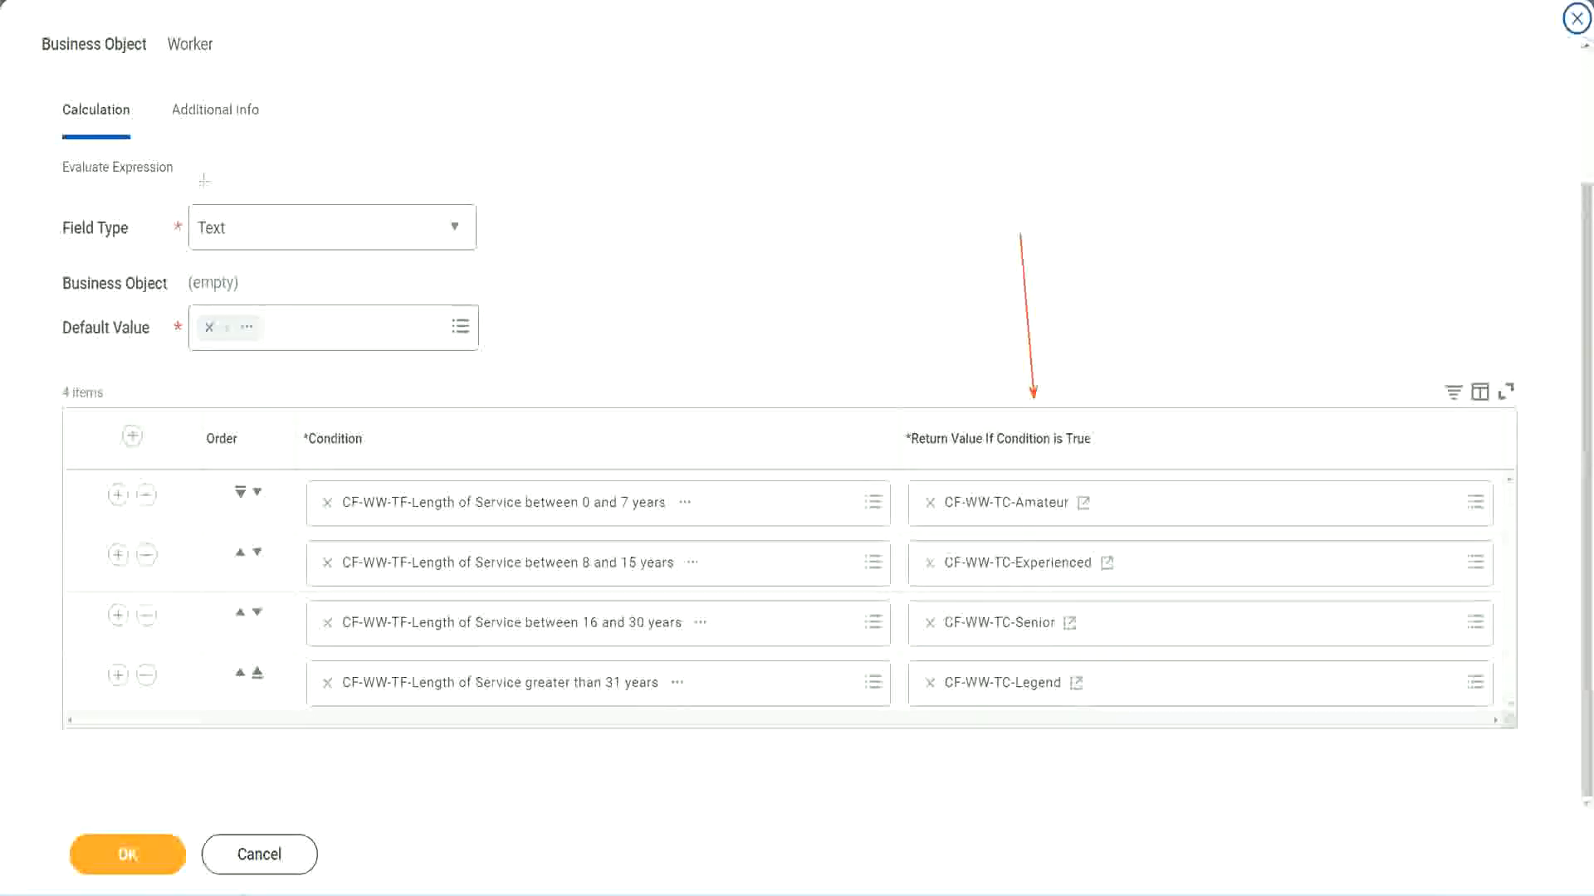
drag(198, 143, 204, 199)
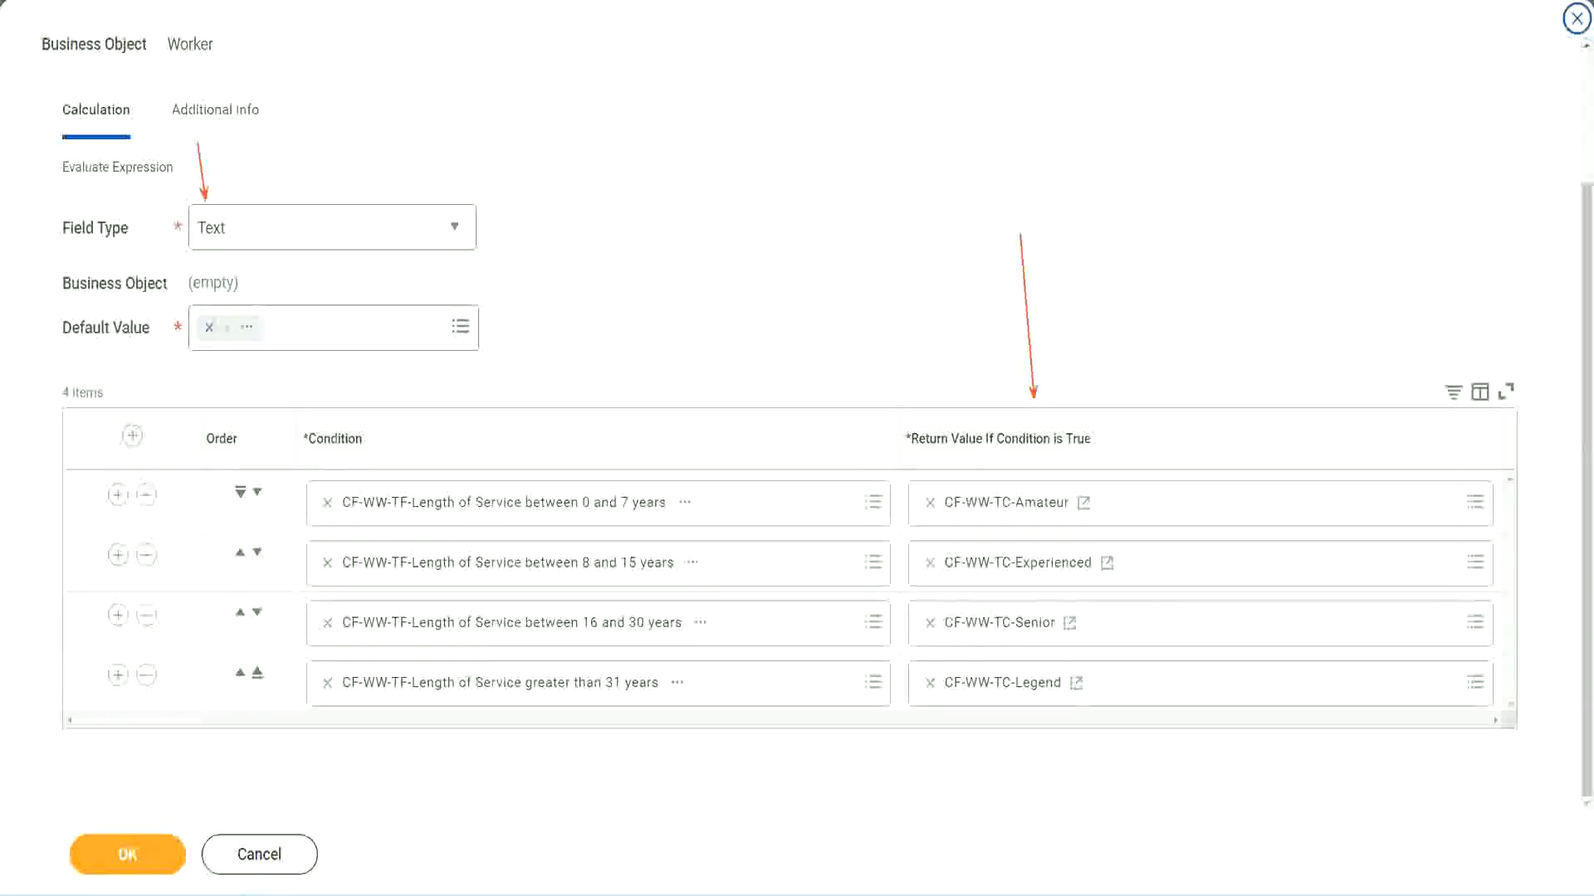
click(138, 853)
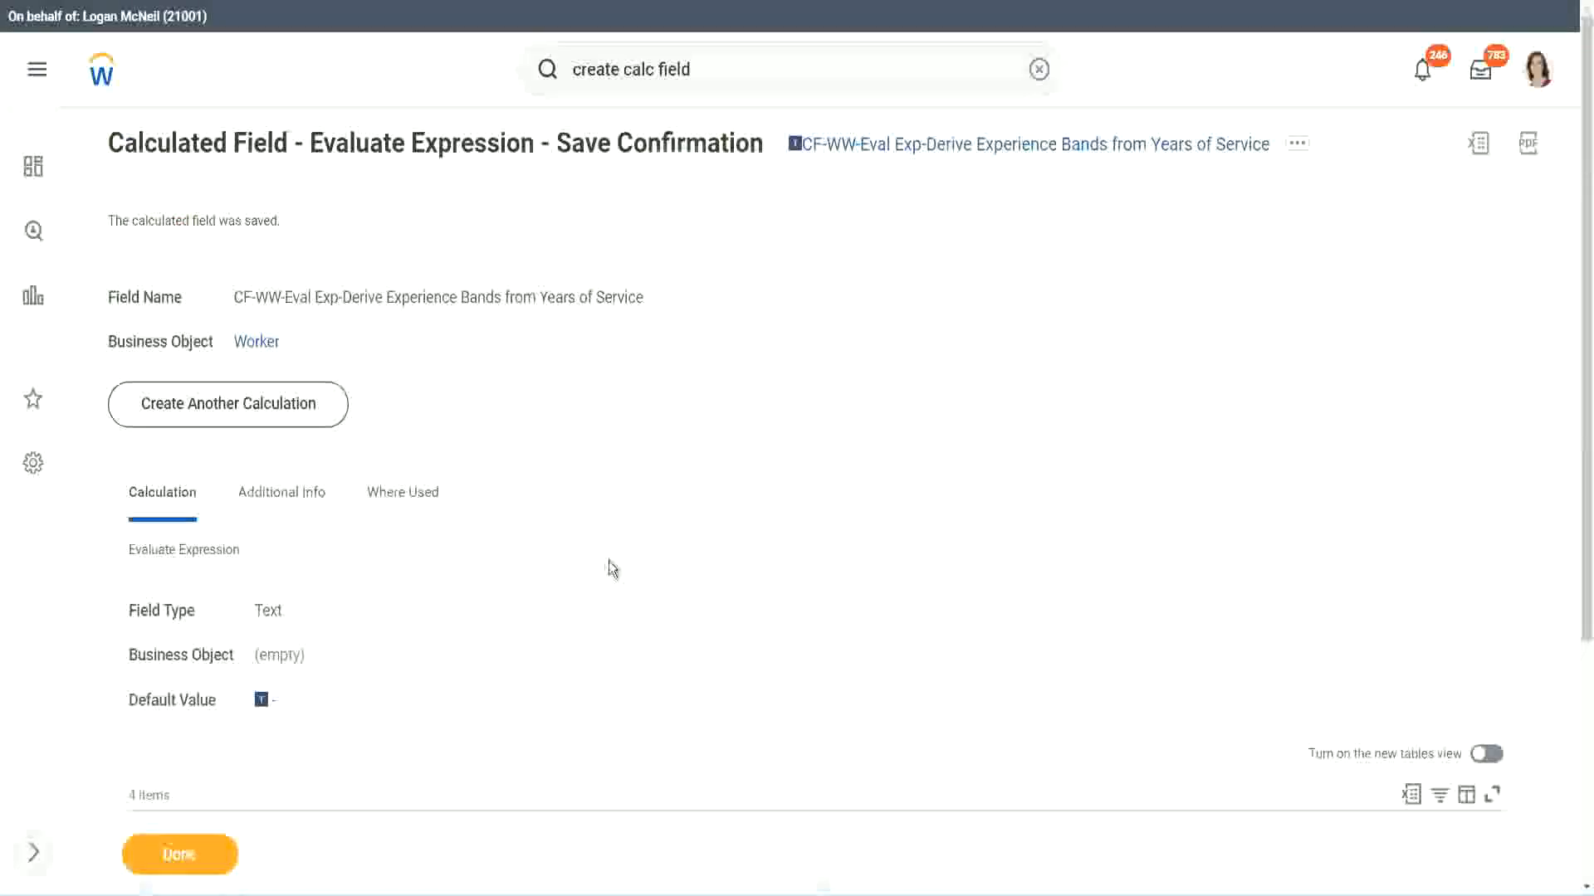
Review the saved calculated field's conditions and return values and copy the field's name.
scroll(610, 561, down, 4)
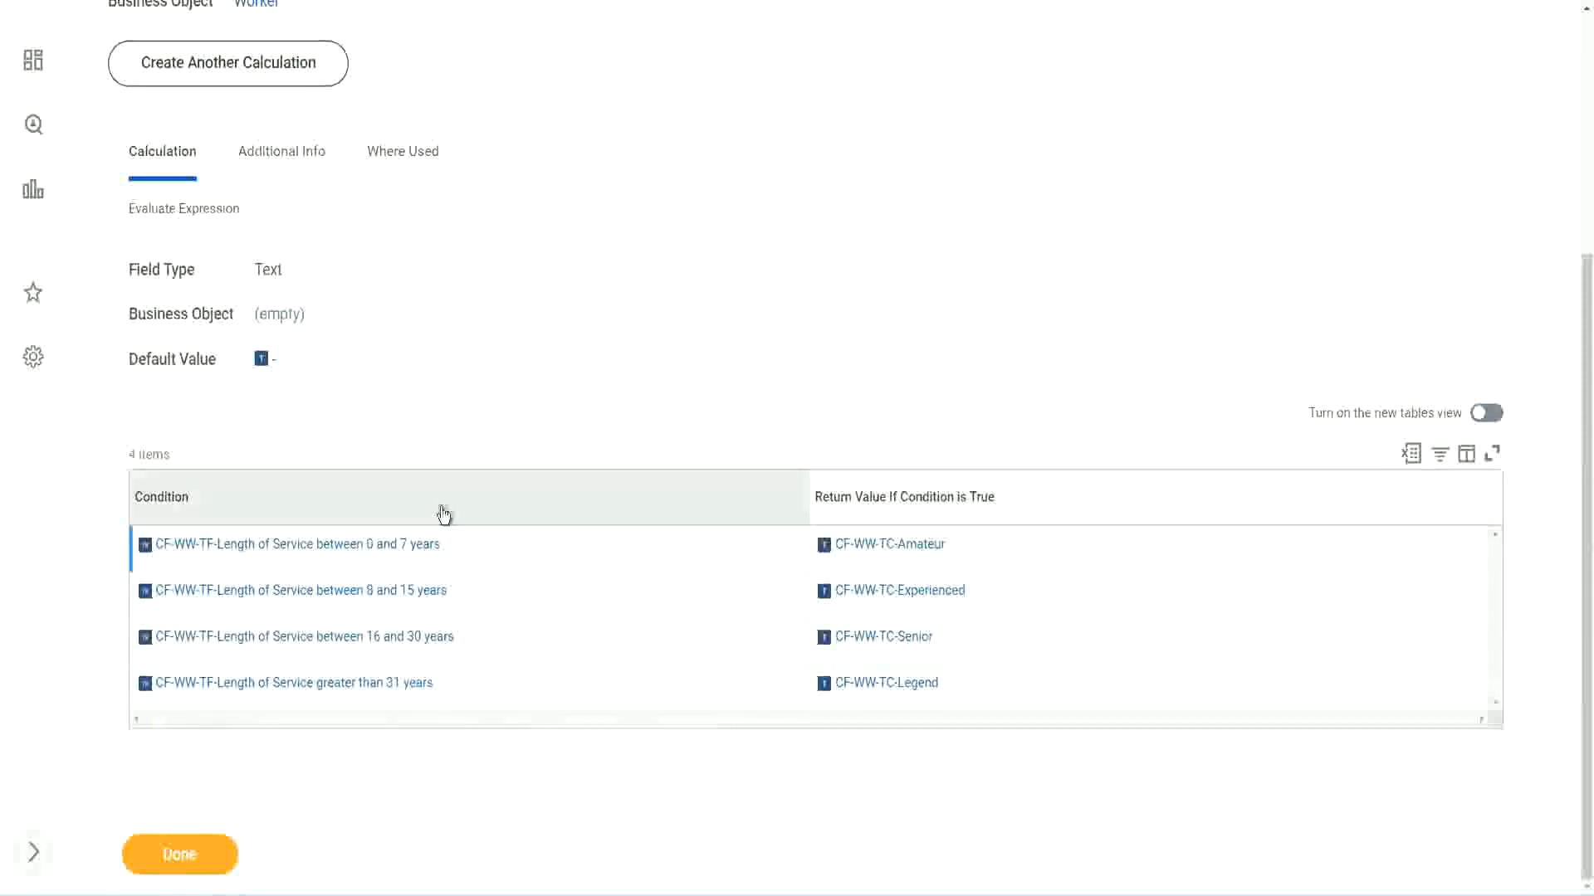
scroll(441, 509, up, 4)
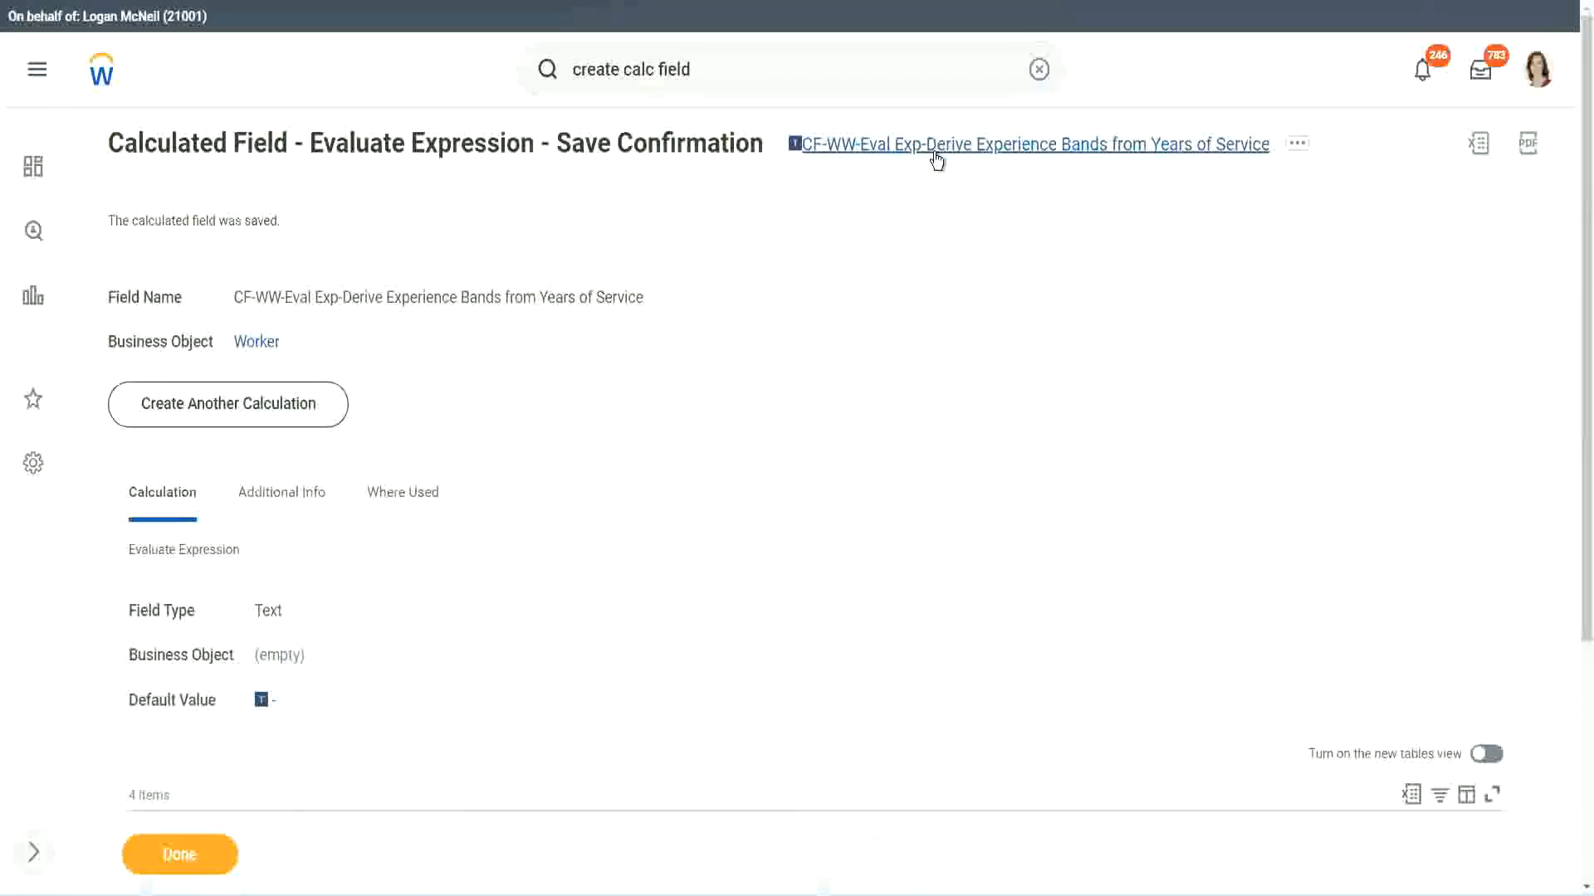
click(980, 249)
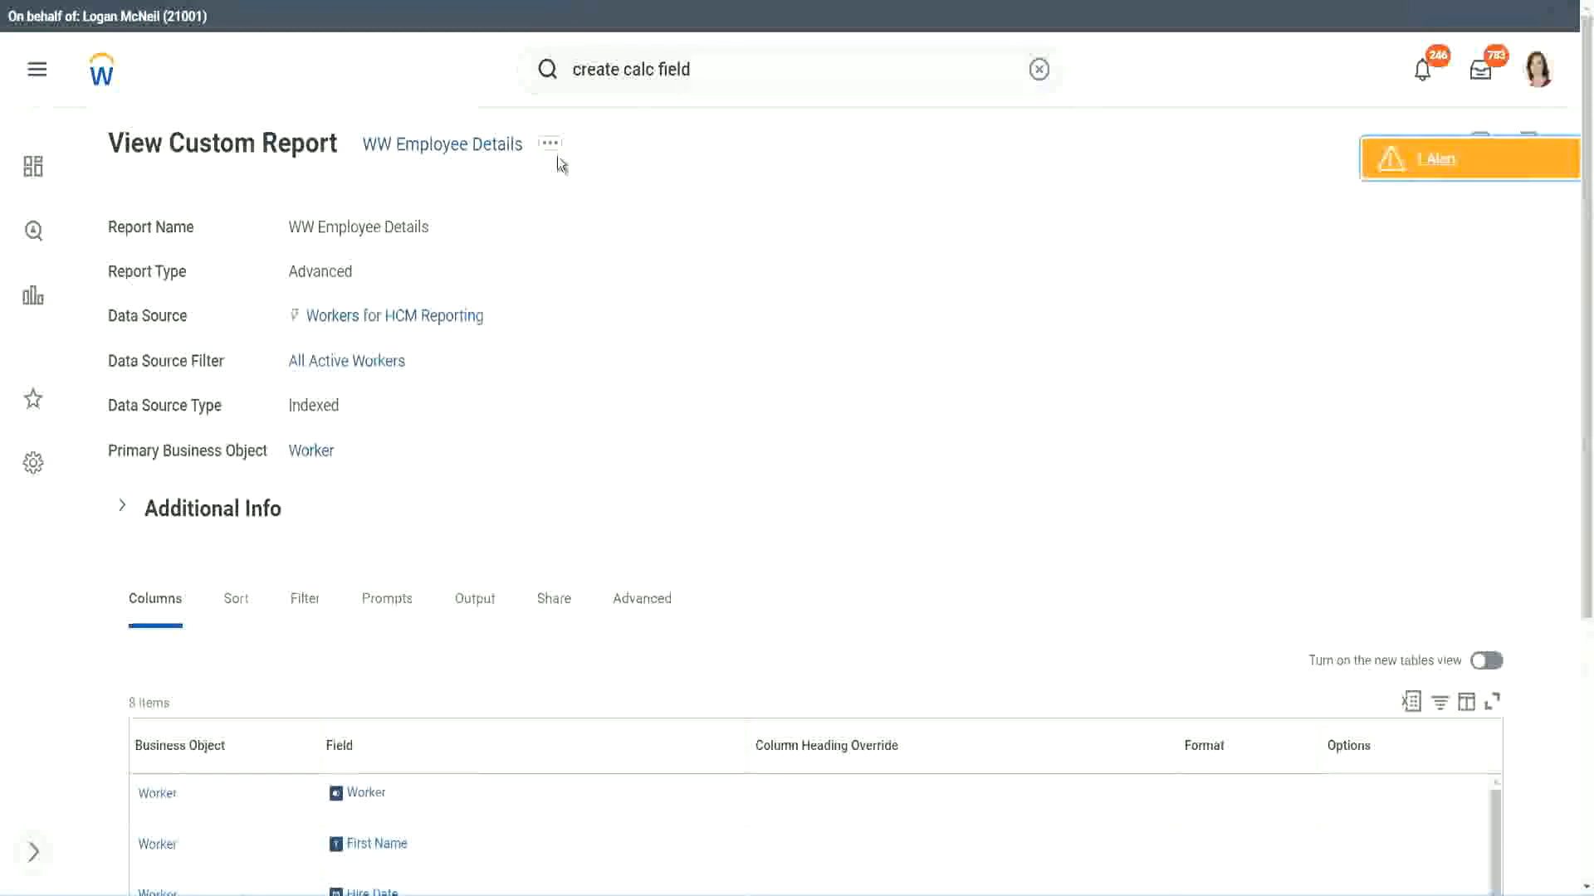
Open the WW Employee Details custom report for editing at its column definitions.
click(554, 147)
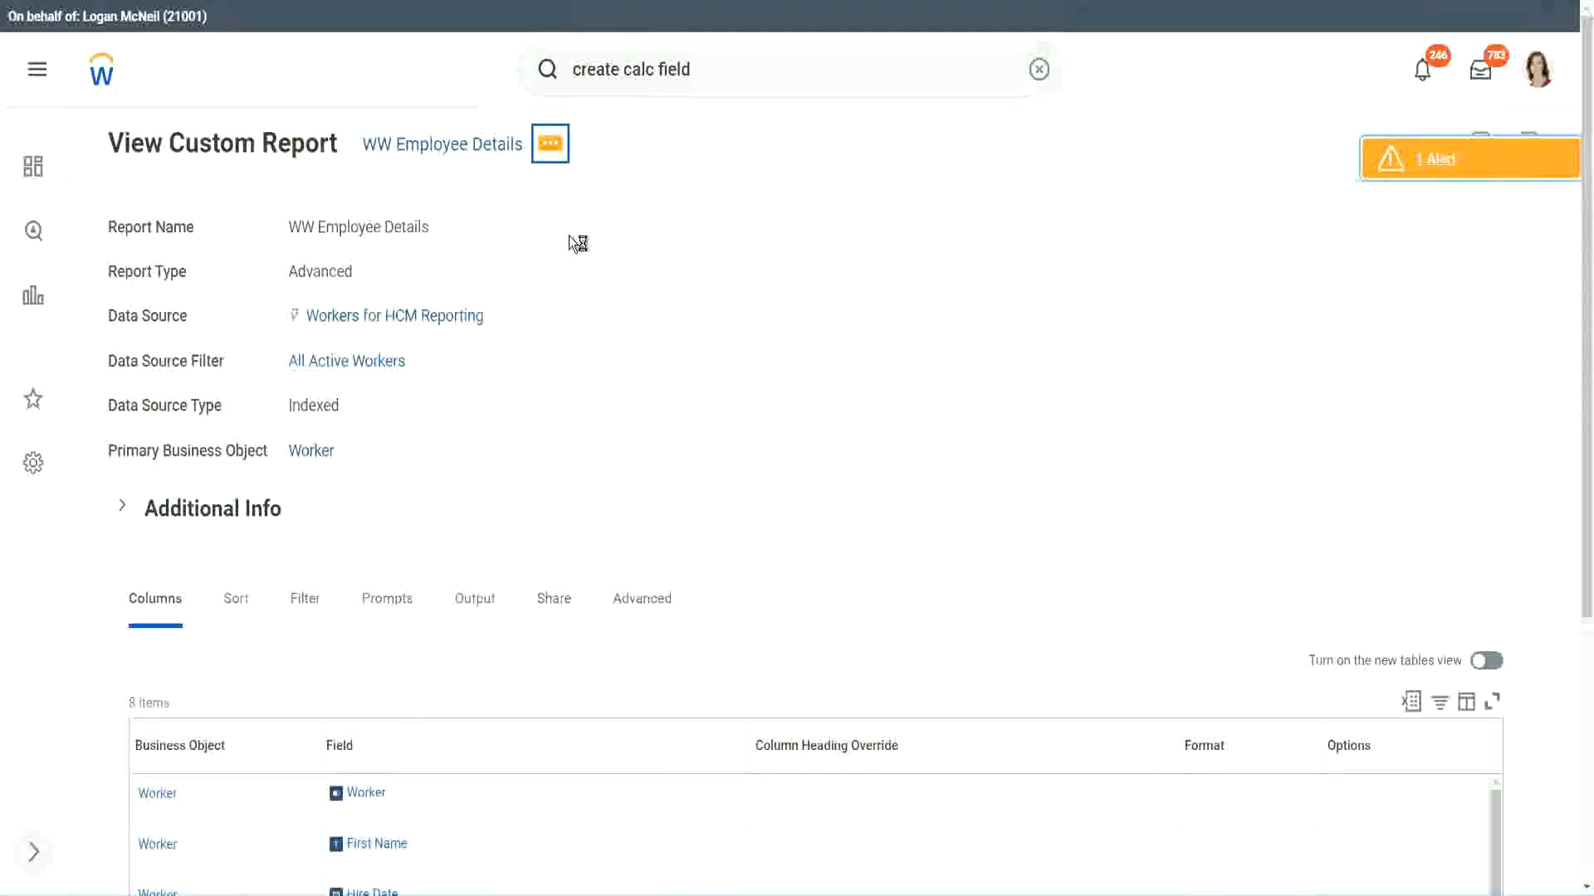
mouse_move(650, 237)
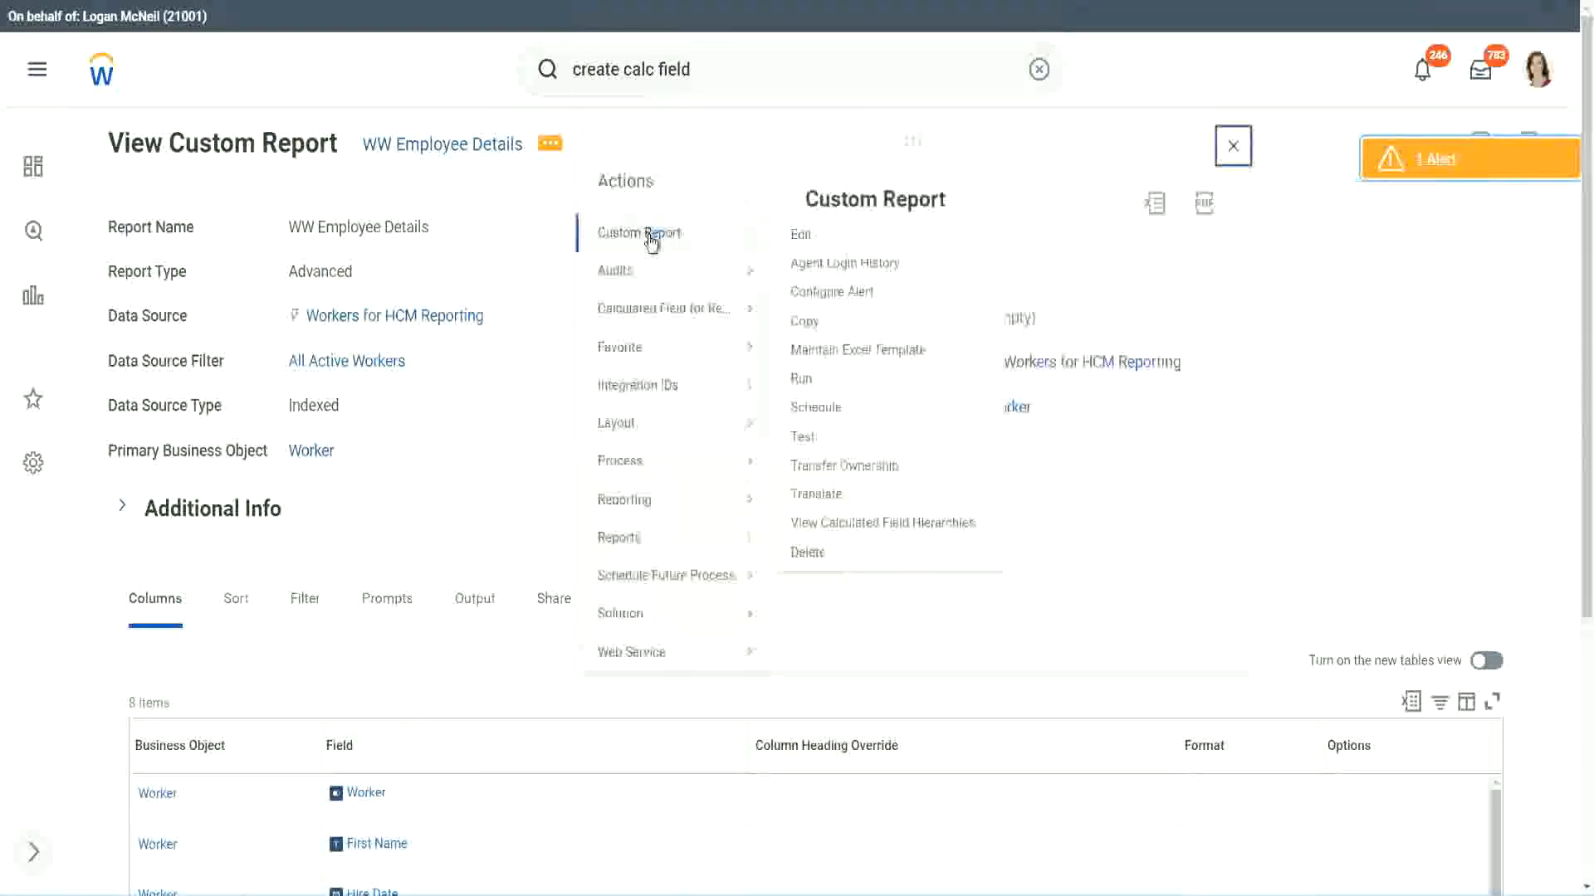
click(812, 240)
scroll(580, 361, down, 4)
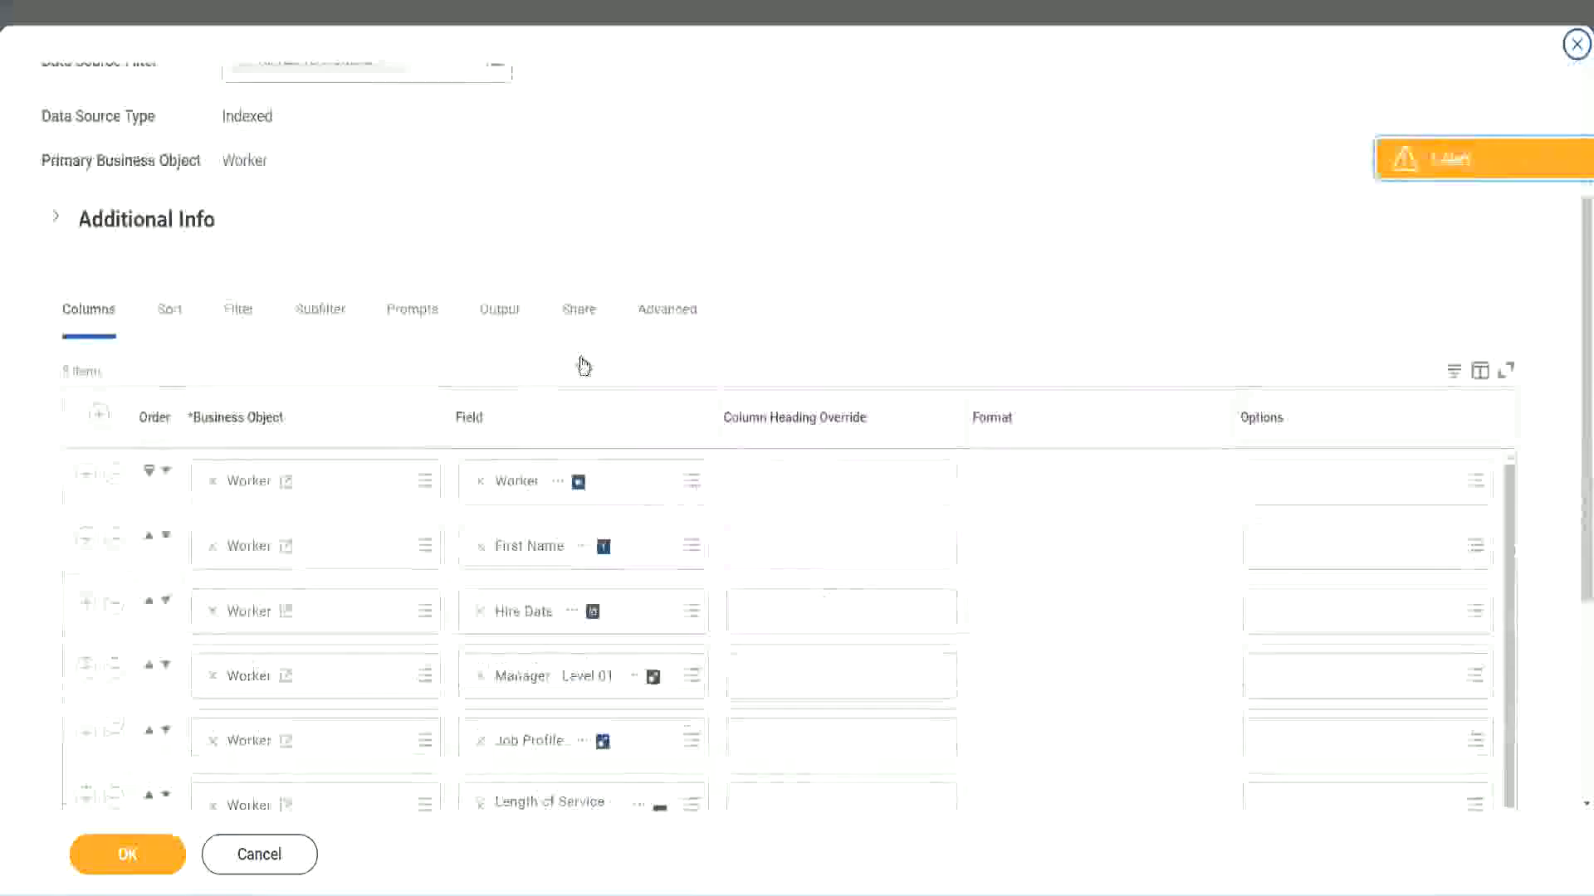
scroll(584, 366, down, 2)
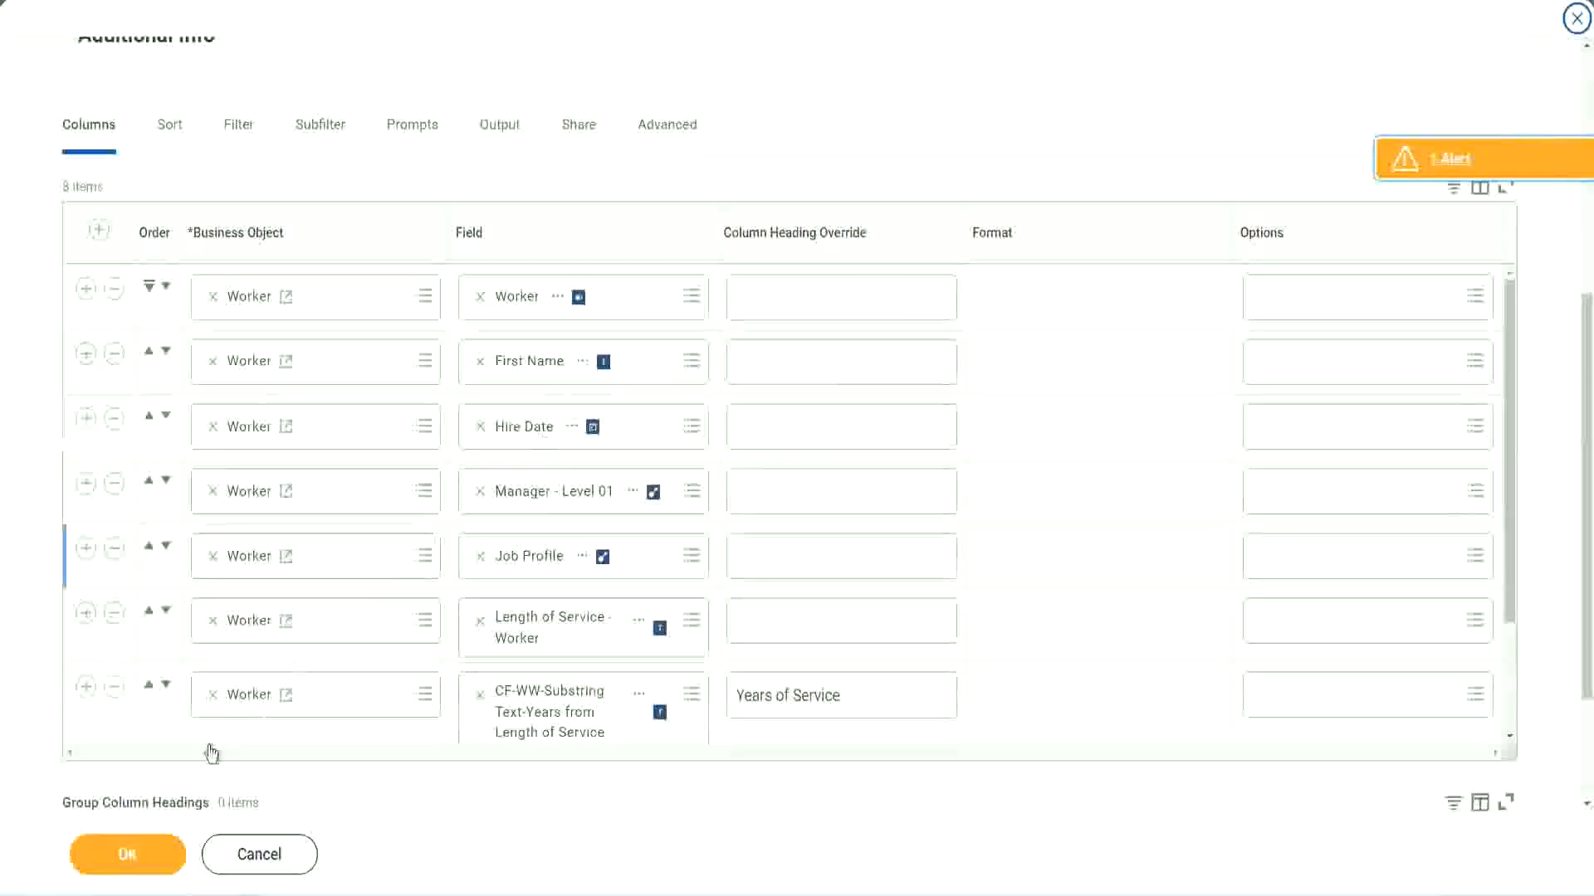
Remove the substring-based Years of Service column and add a Worker column using the field CF-WW-Eval Exp-Derive Experience Bands from Years of Service.
click(86, 690)
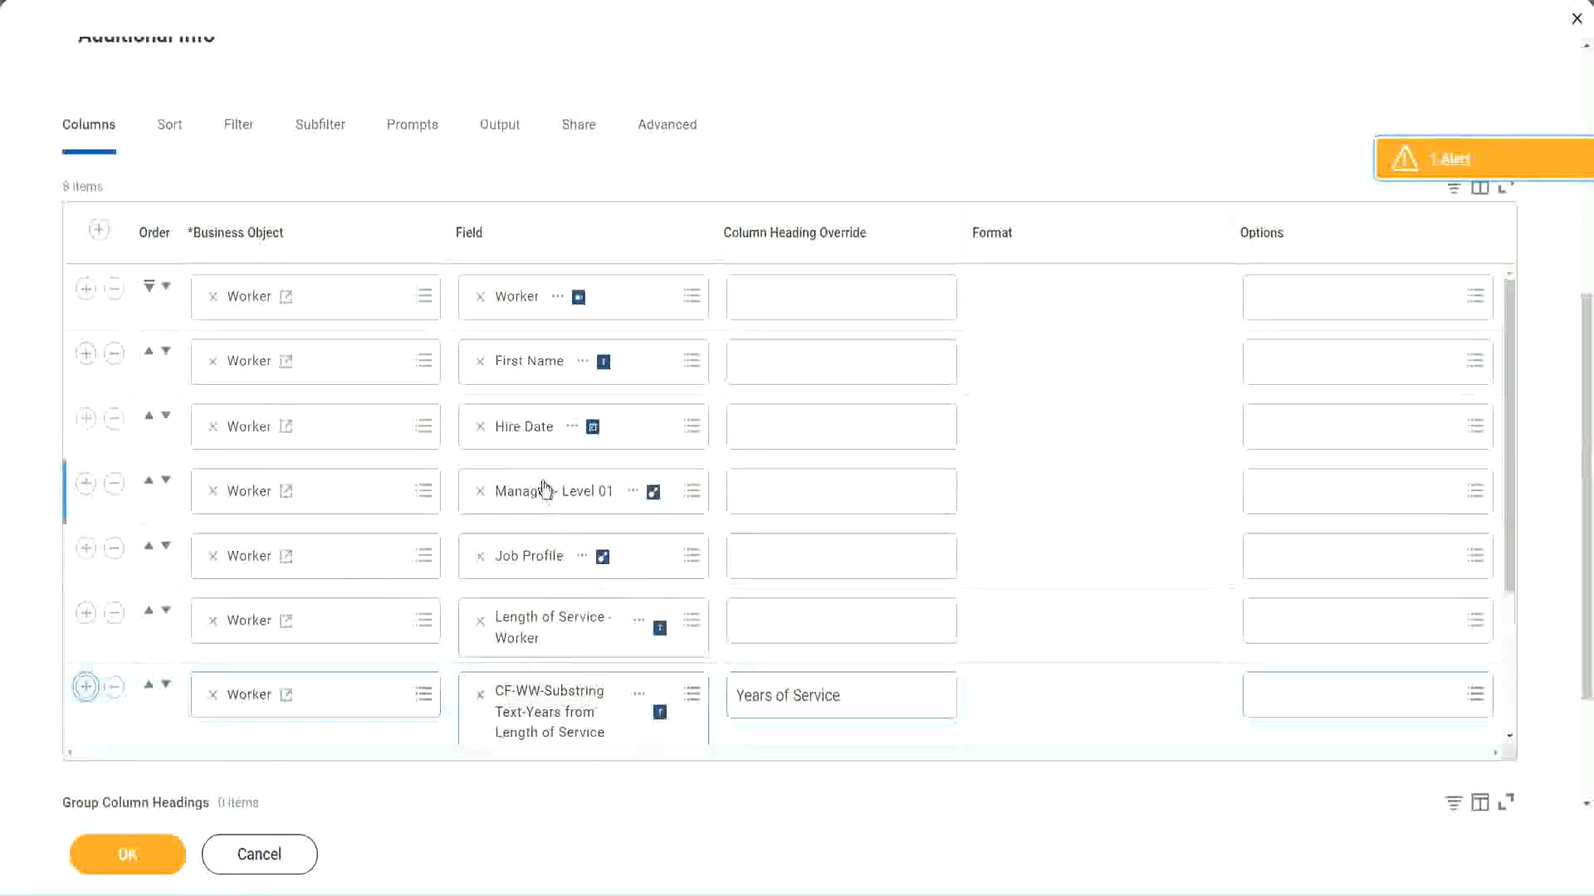
scroll(836, 545, down, 2)
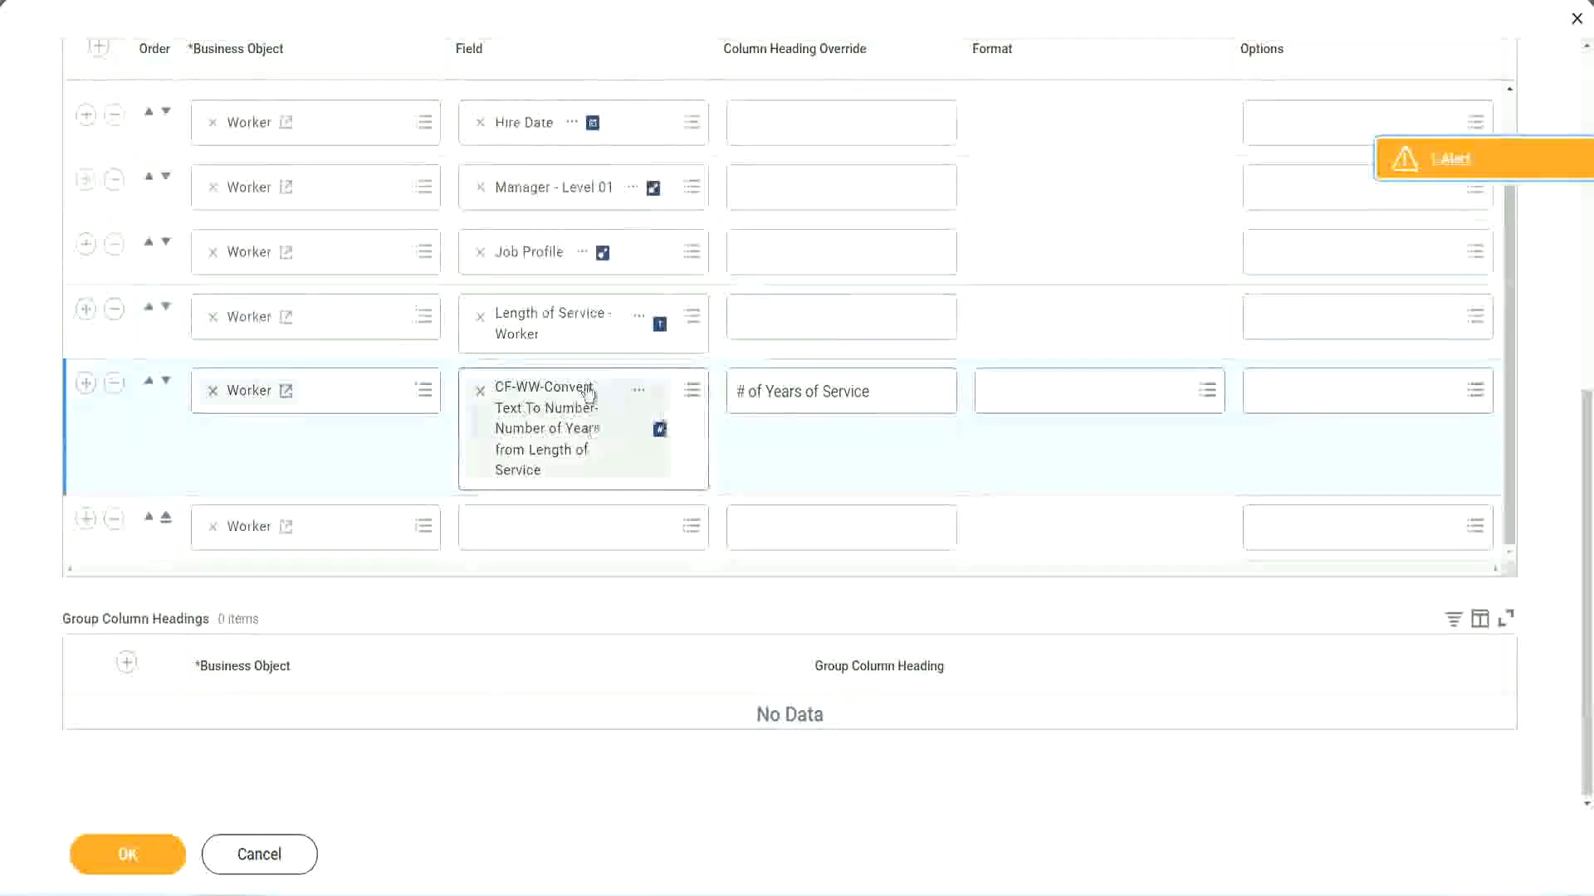
click(521, 525)
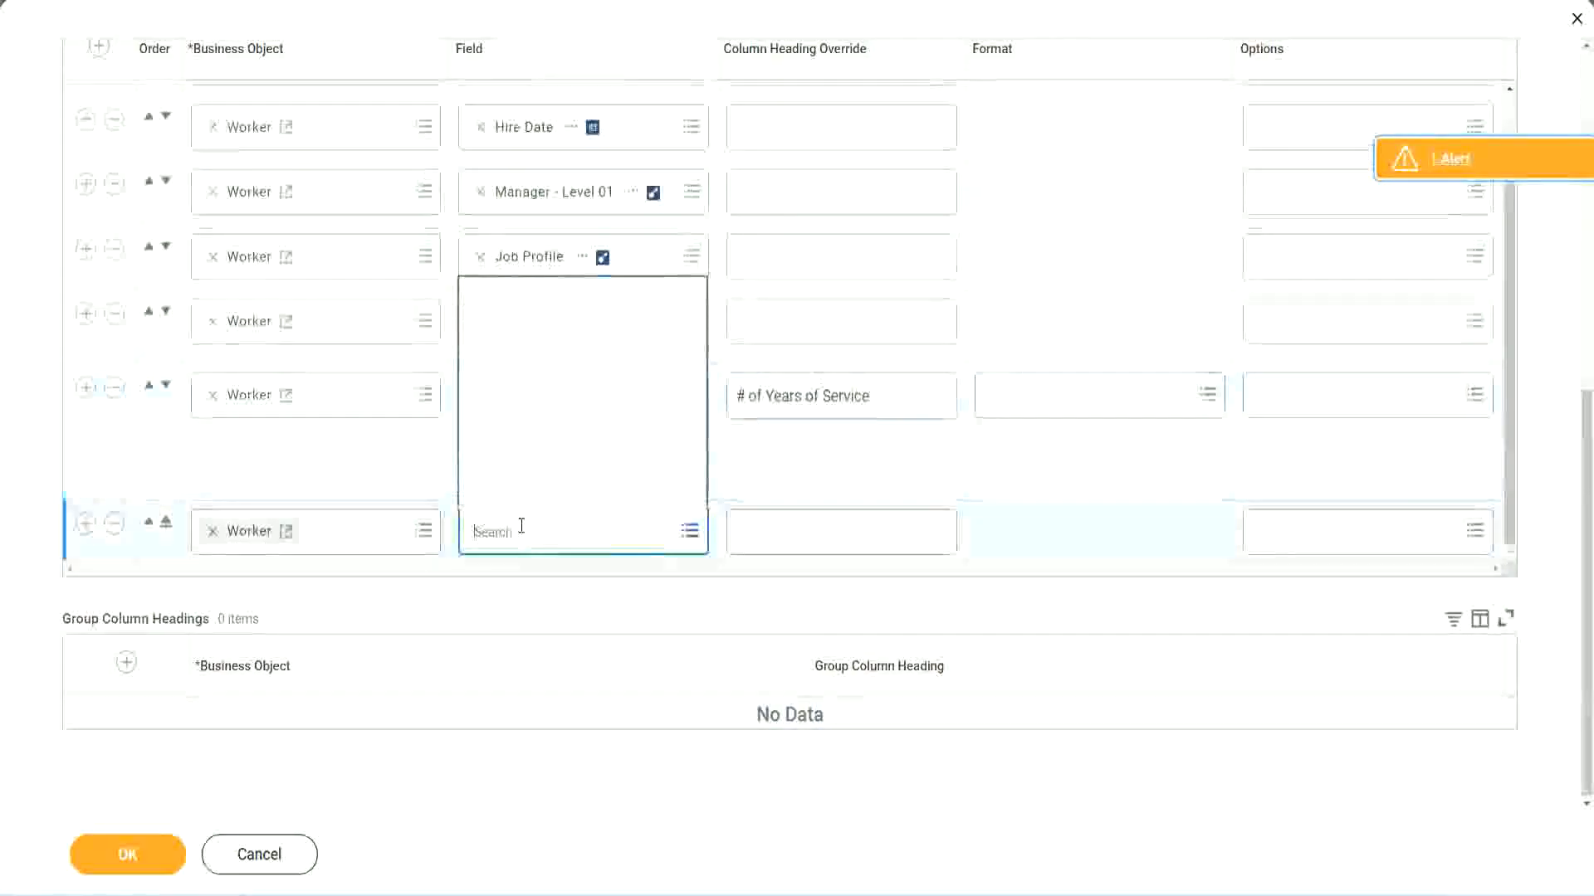
key(ctrl+v)
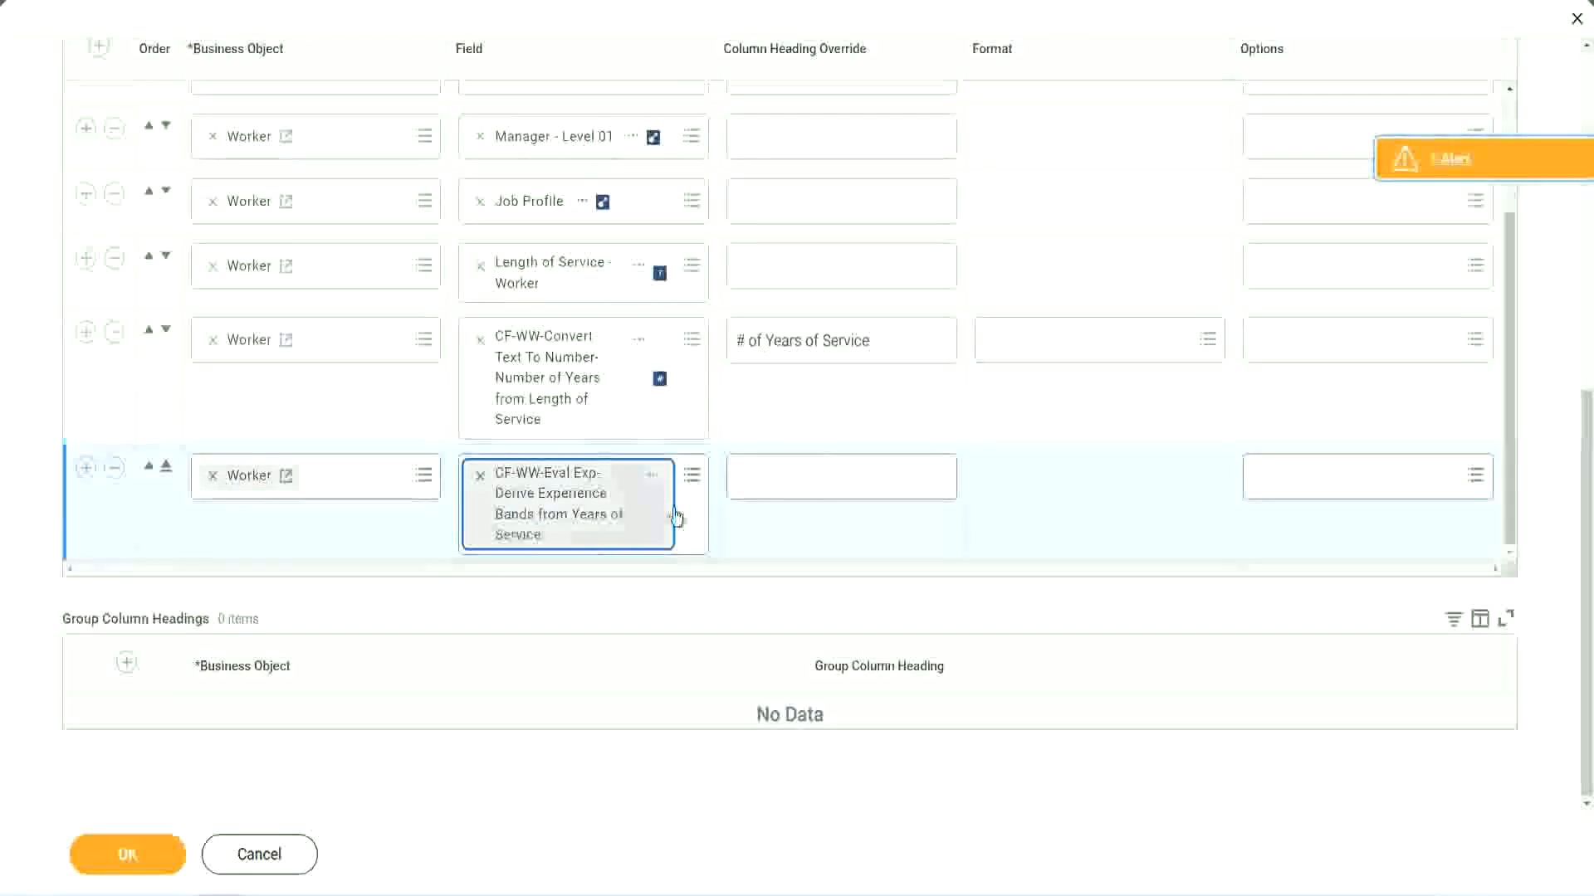
Override the new column's heading with Experience Bands and save the report definition.
click(812, 477)
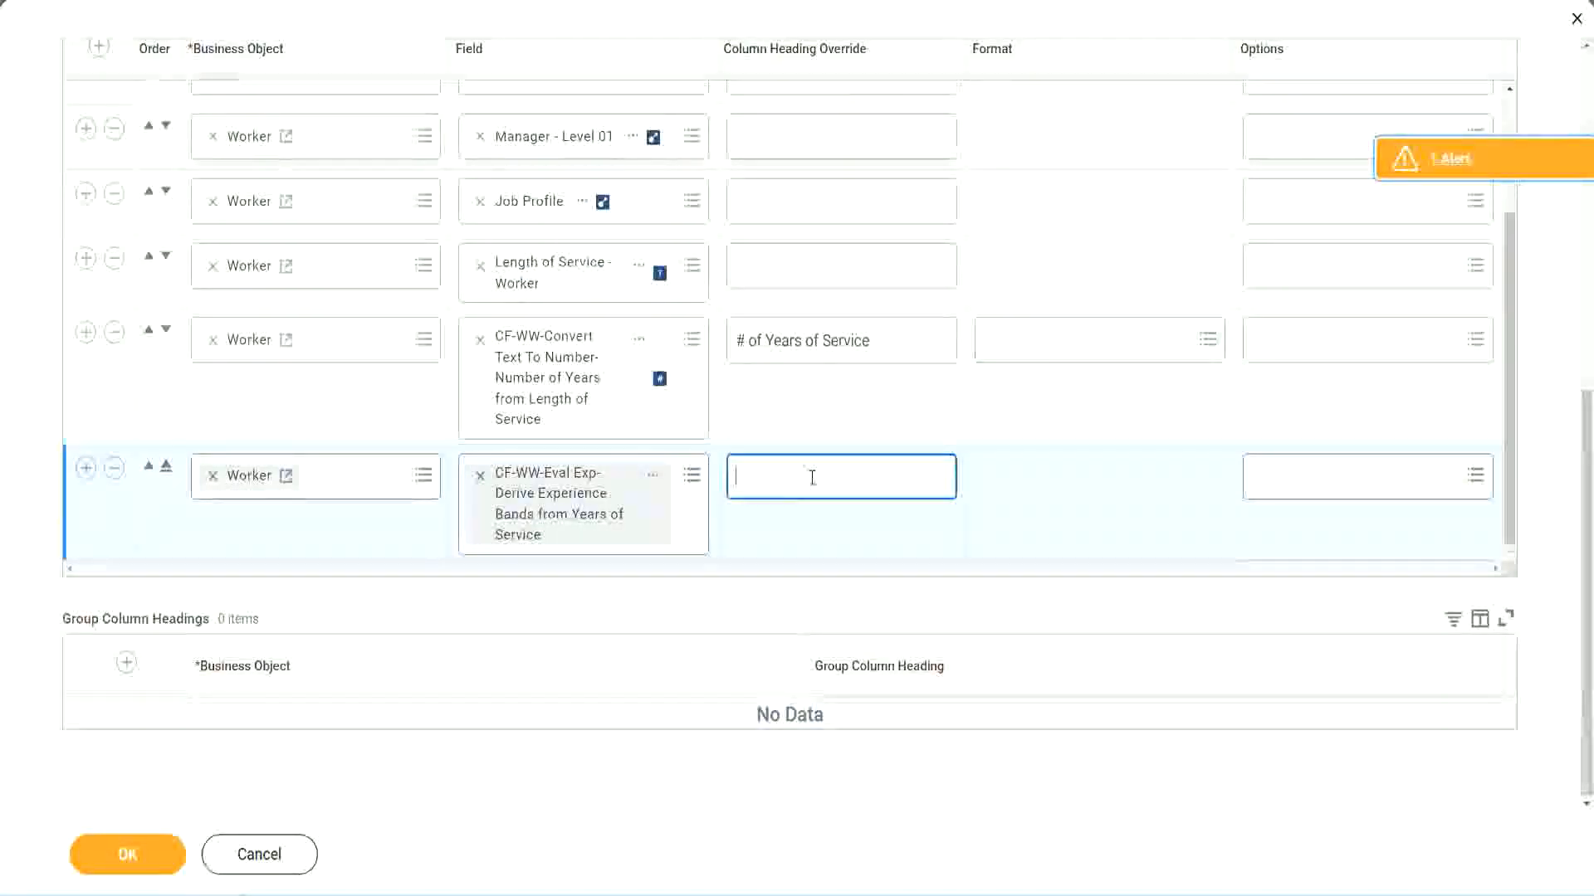
text(E)
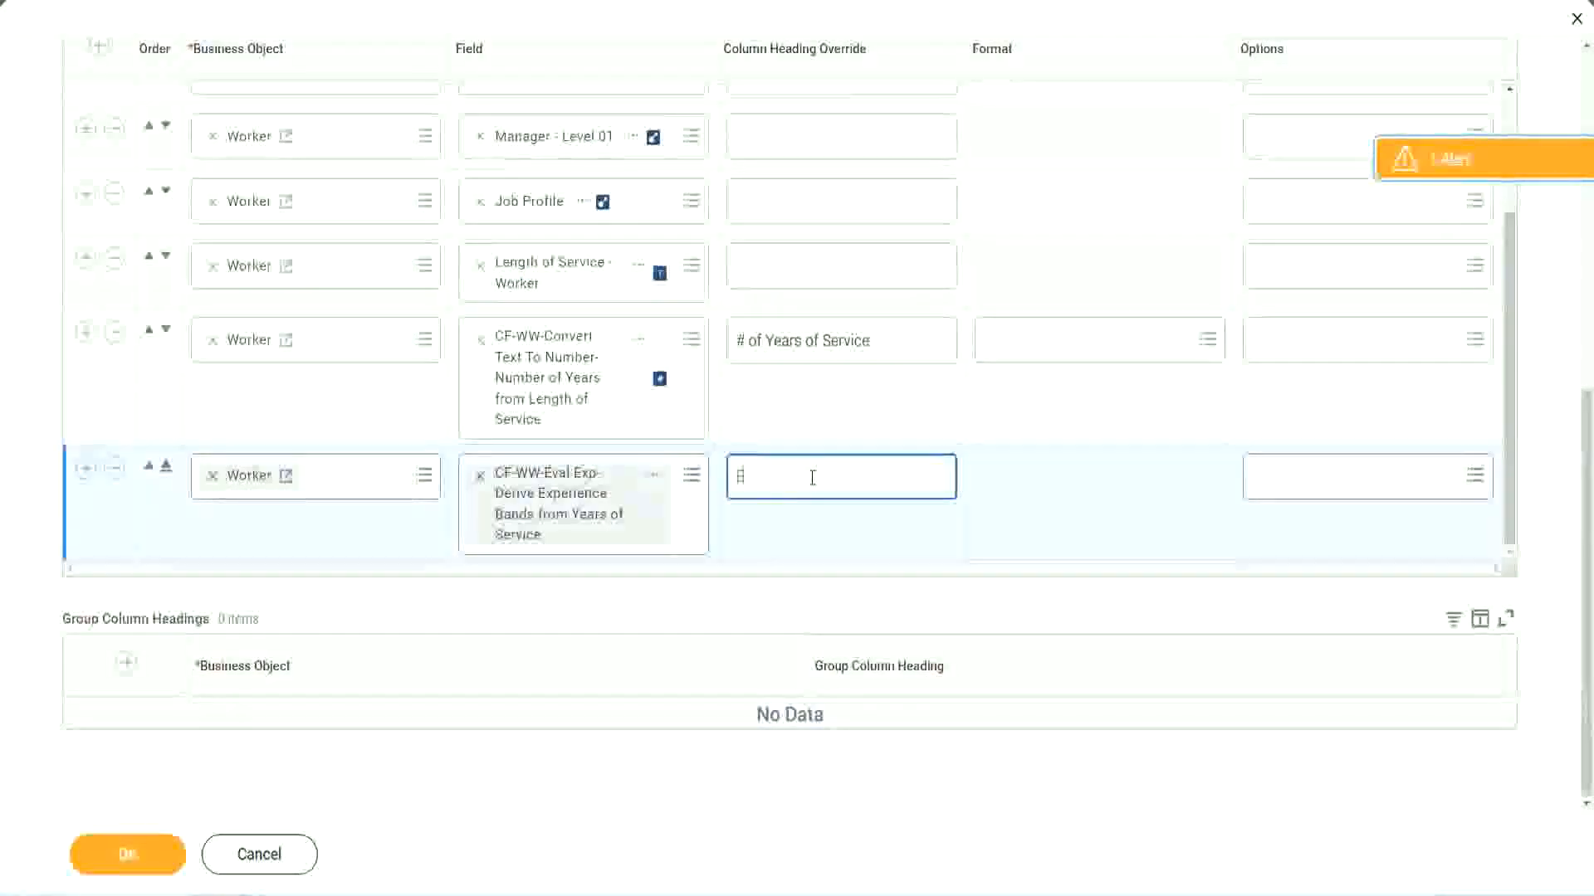
text(xperience Bands)
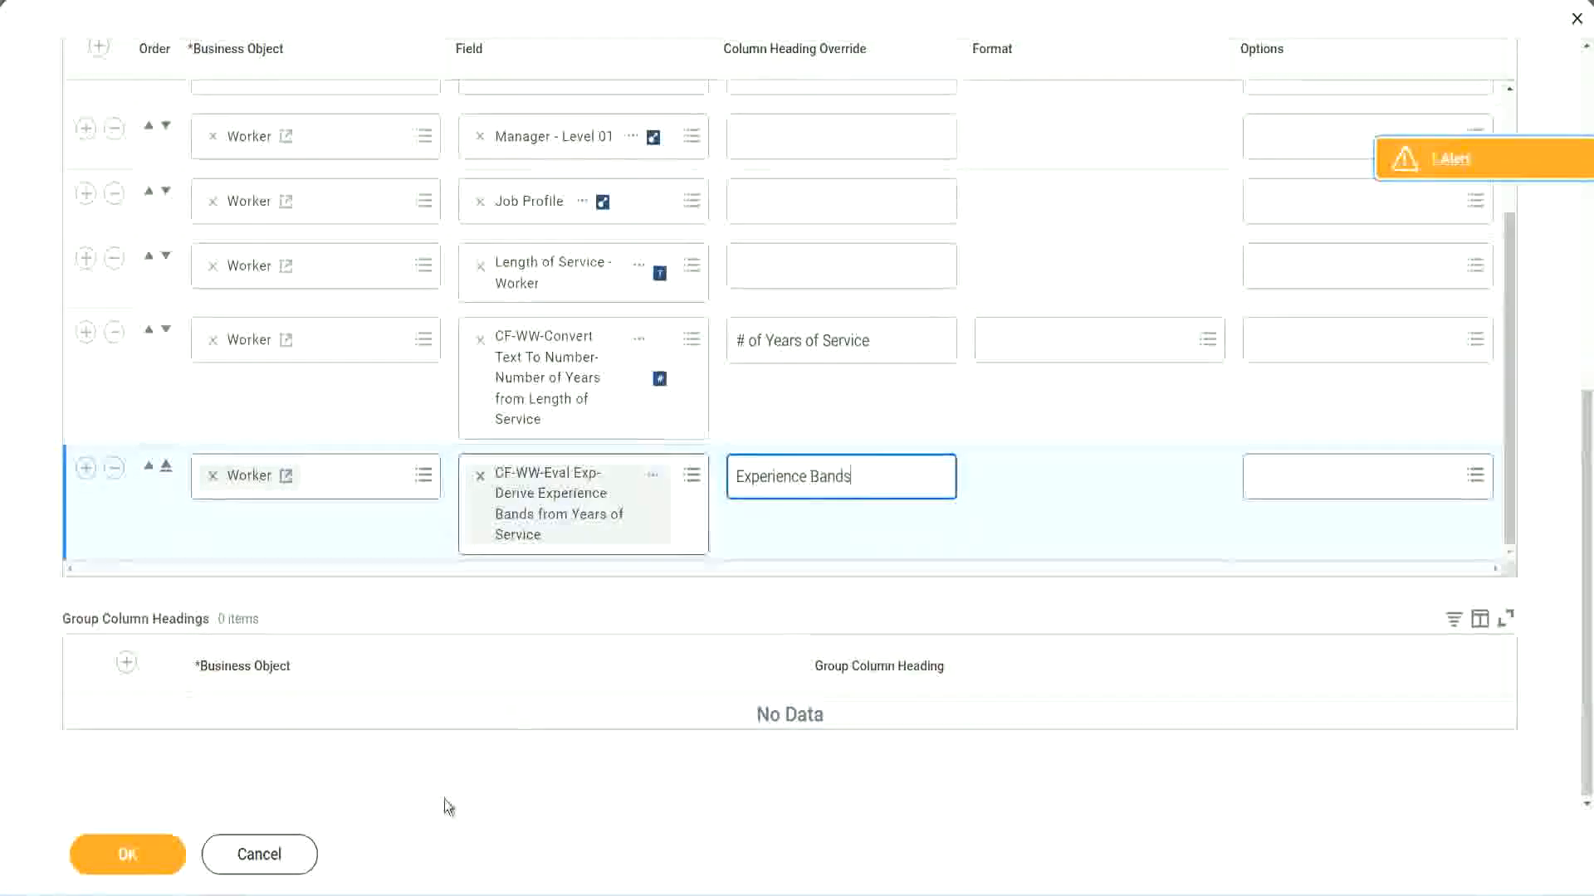
click(157, 854)
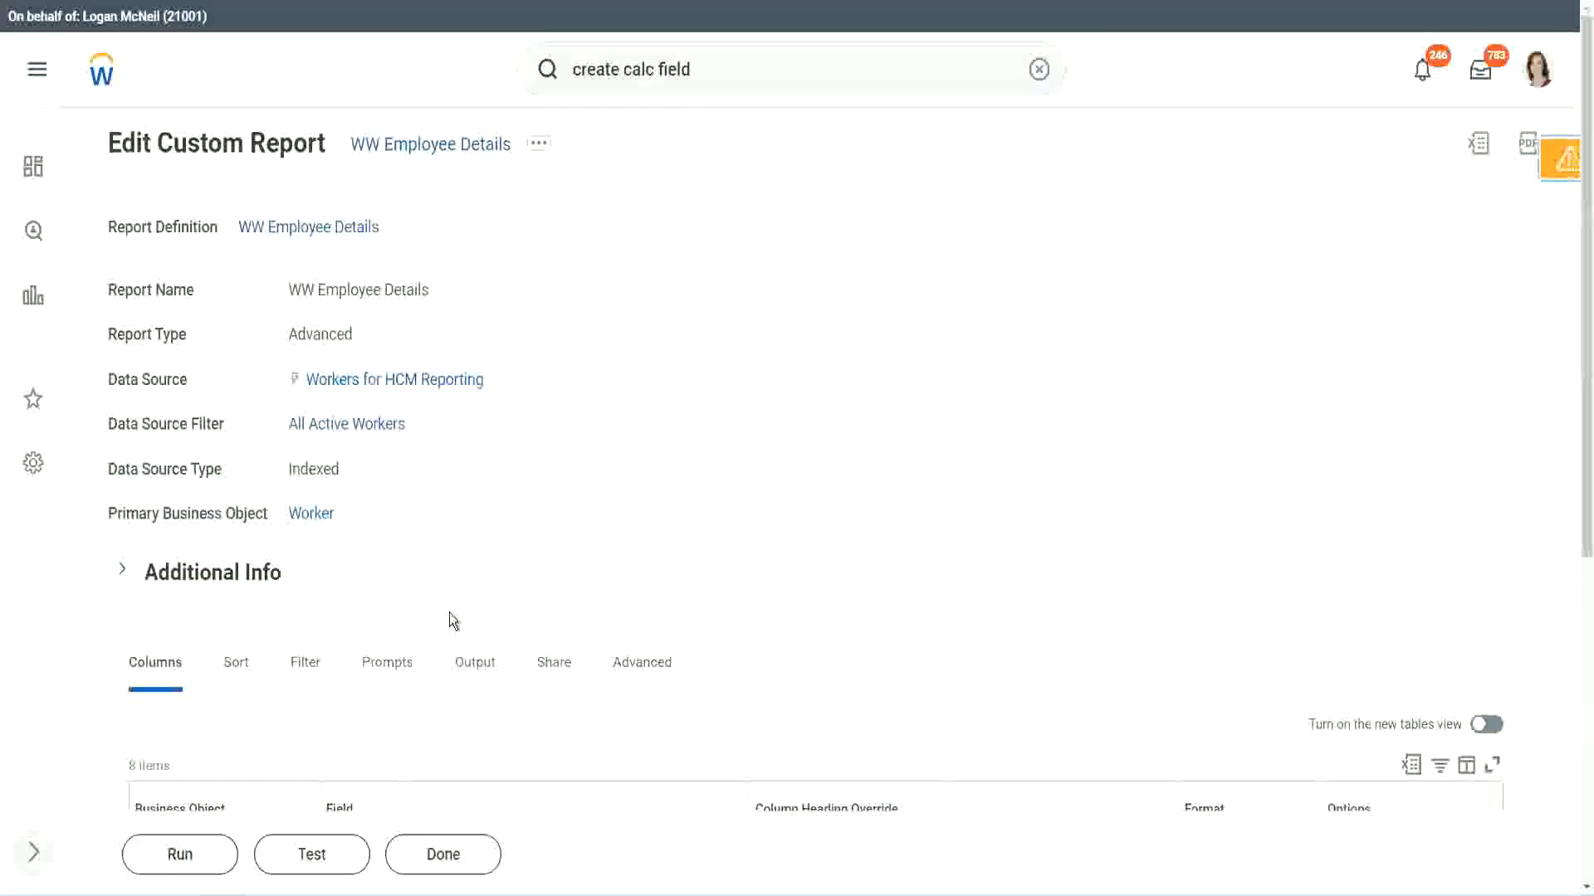
Run the WW Employee Details report with the worker type, employee type and contingent worker type prompts left empty.
scroll(498, 569, down, 4)
click(186, 855)
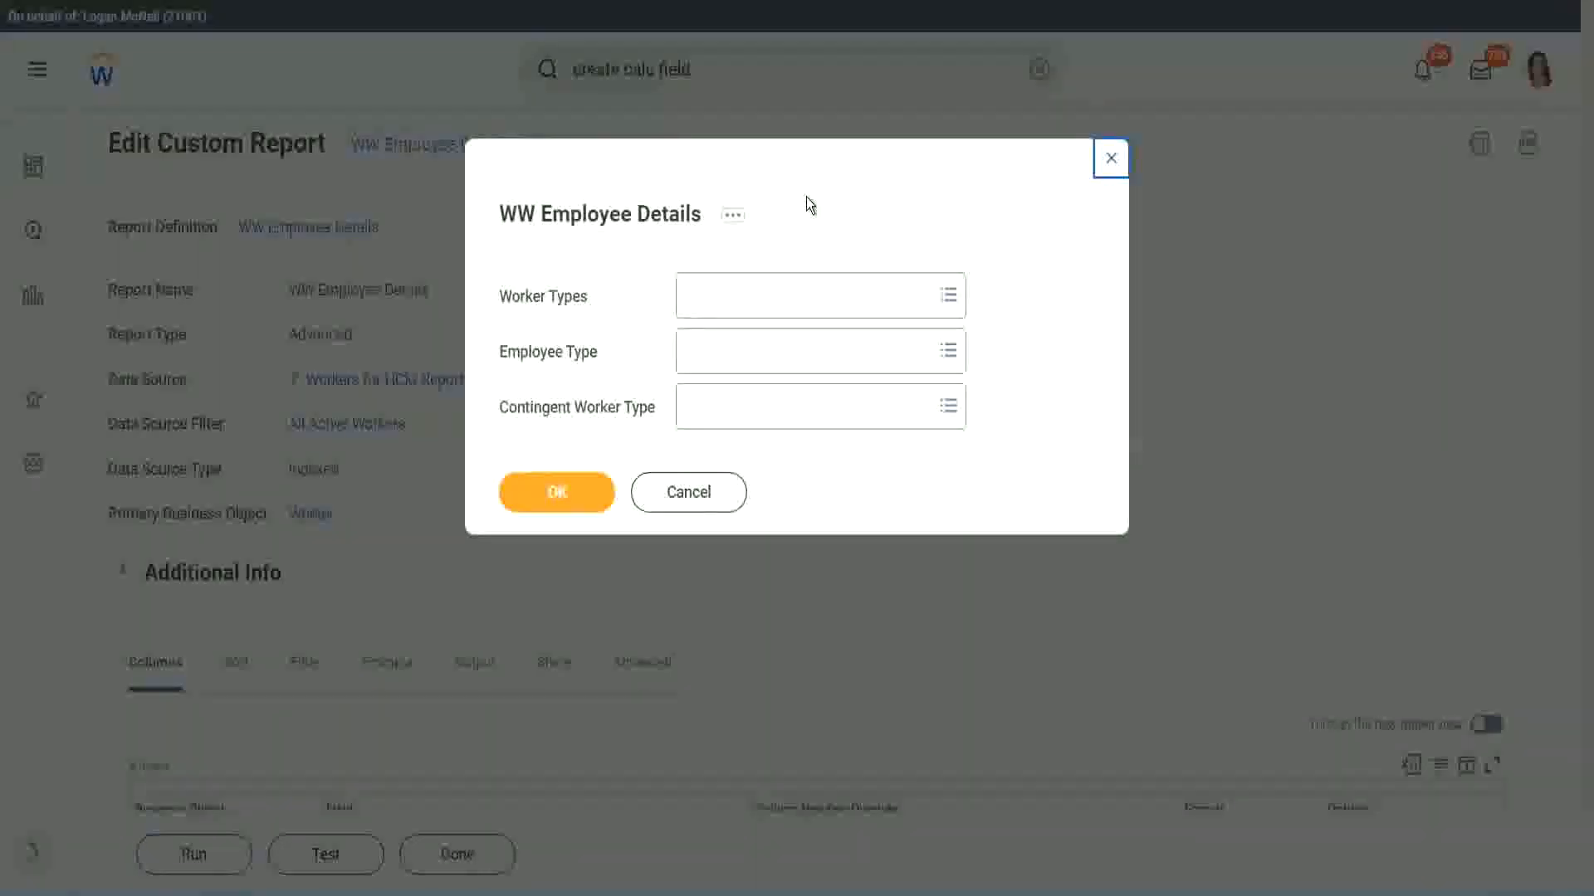
click(548, 491)
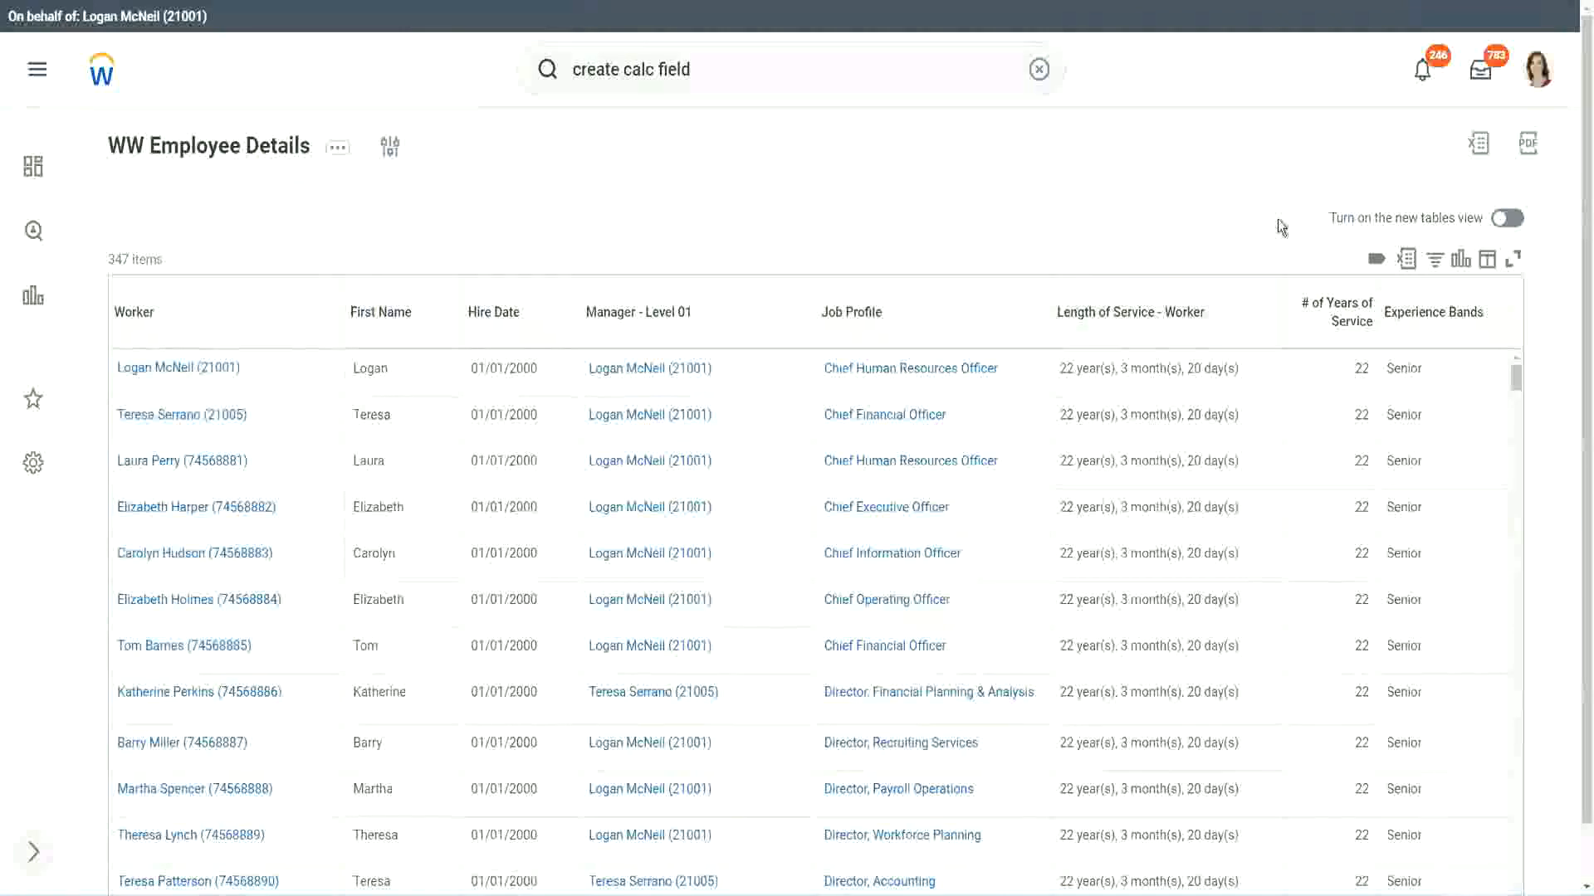
Compare the first worker's years of service and experience band with the 16 - 30 years Senior definition in the Notepad++ notes.
scroll(1365, 318, down, 1)
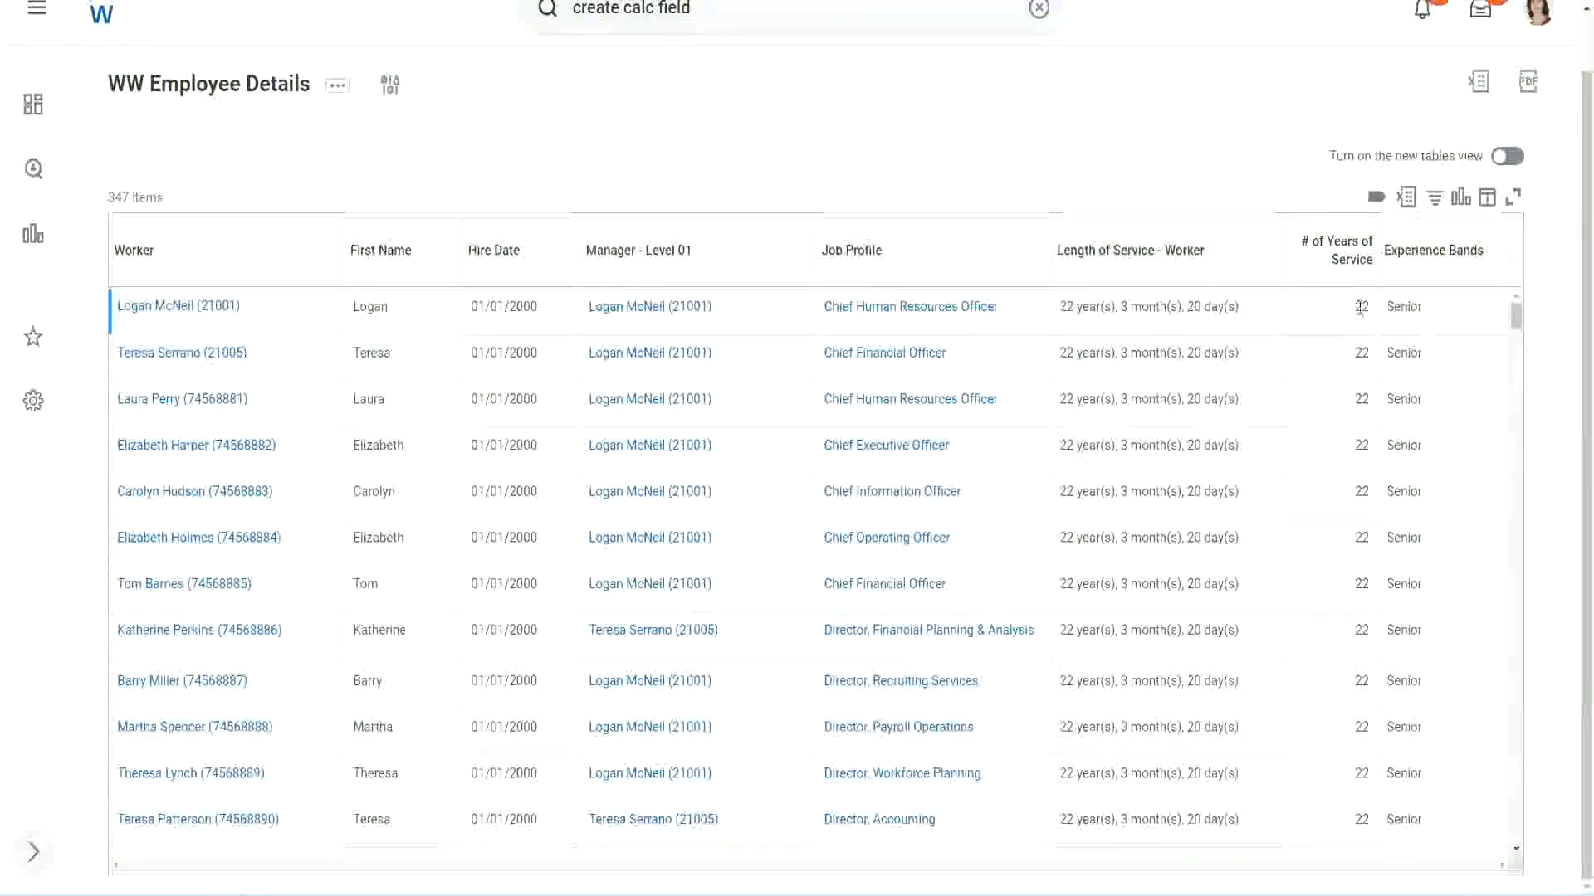
double_click(1363, 307)
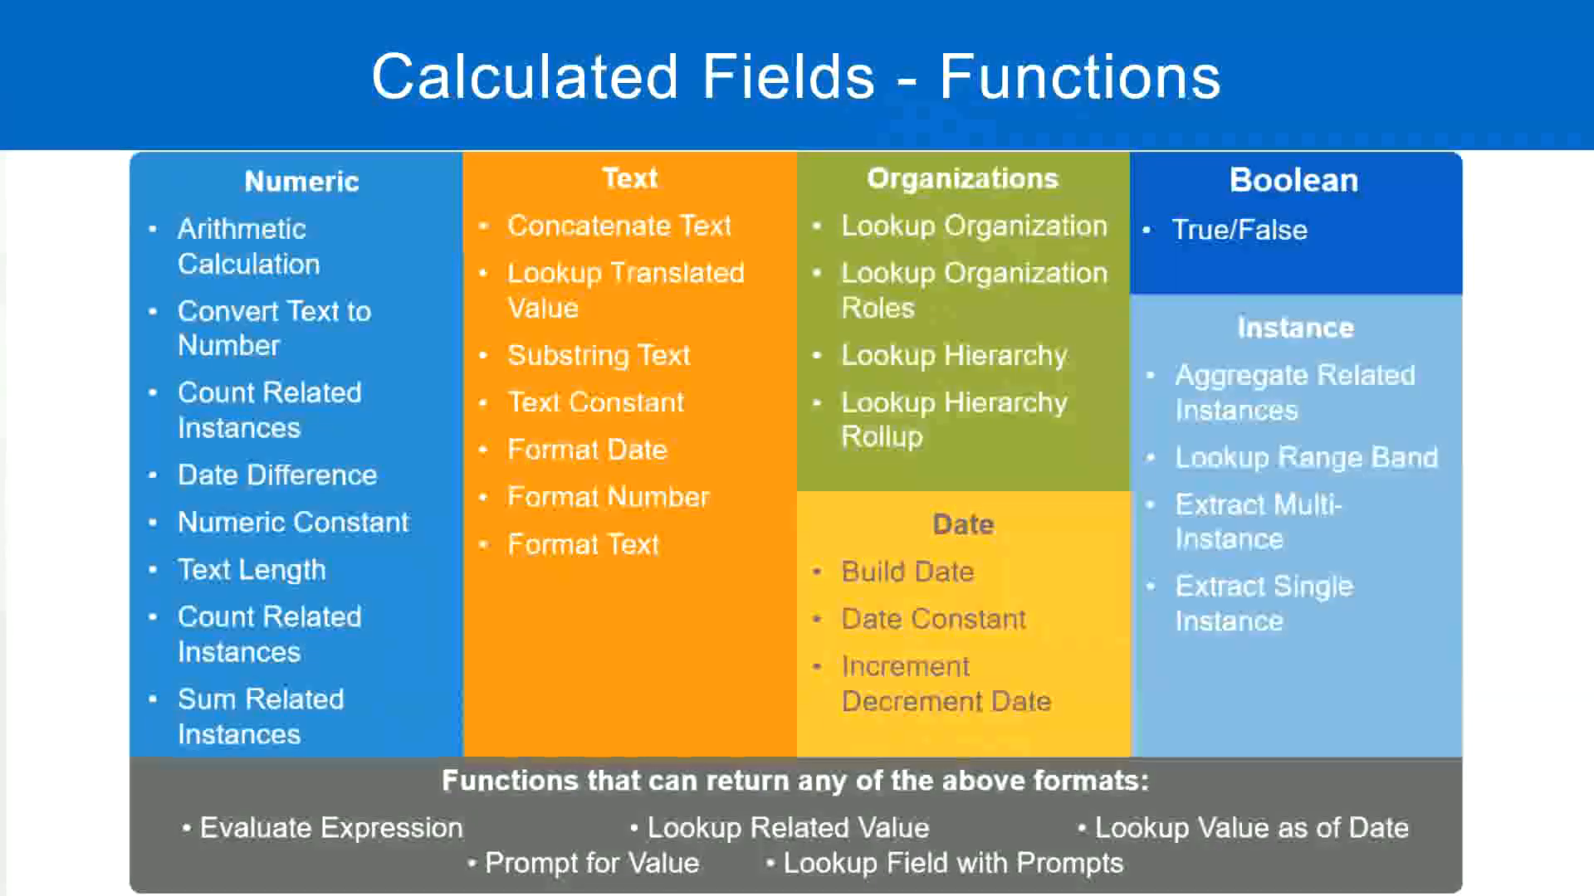
key(alt+Tab)
click(405, 291)
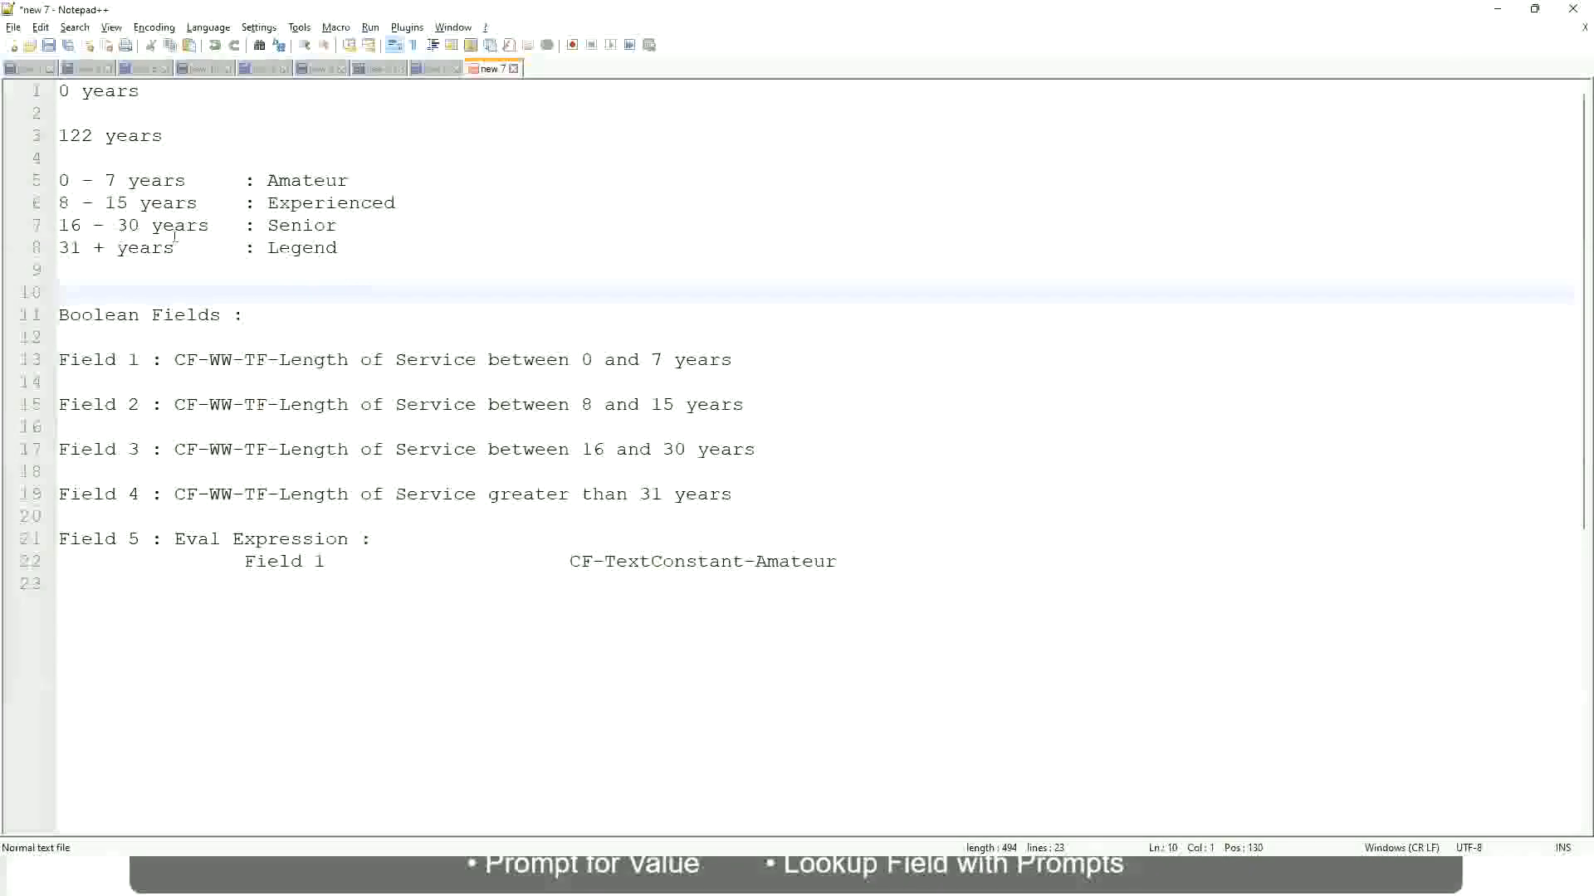
click(283, 222)
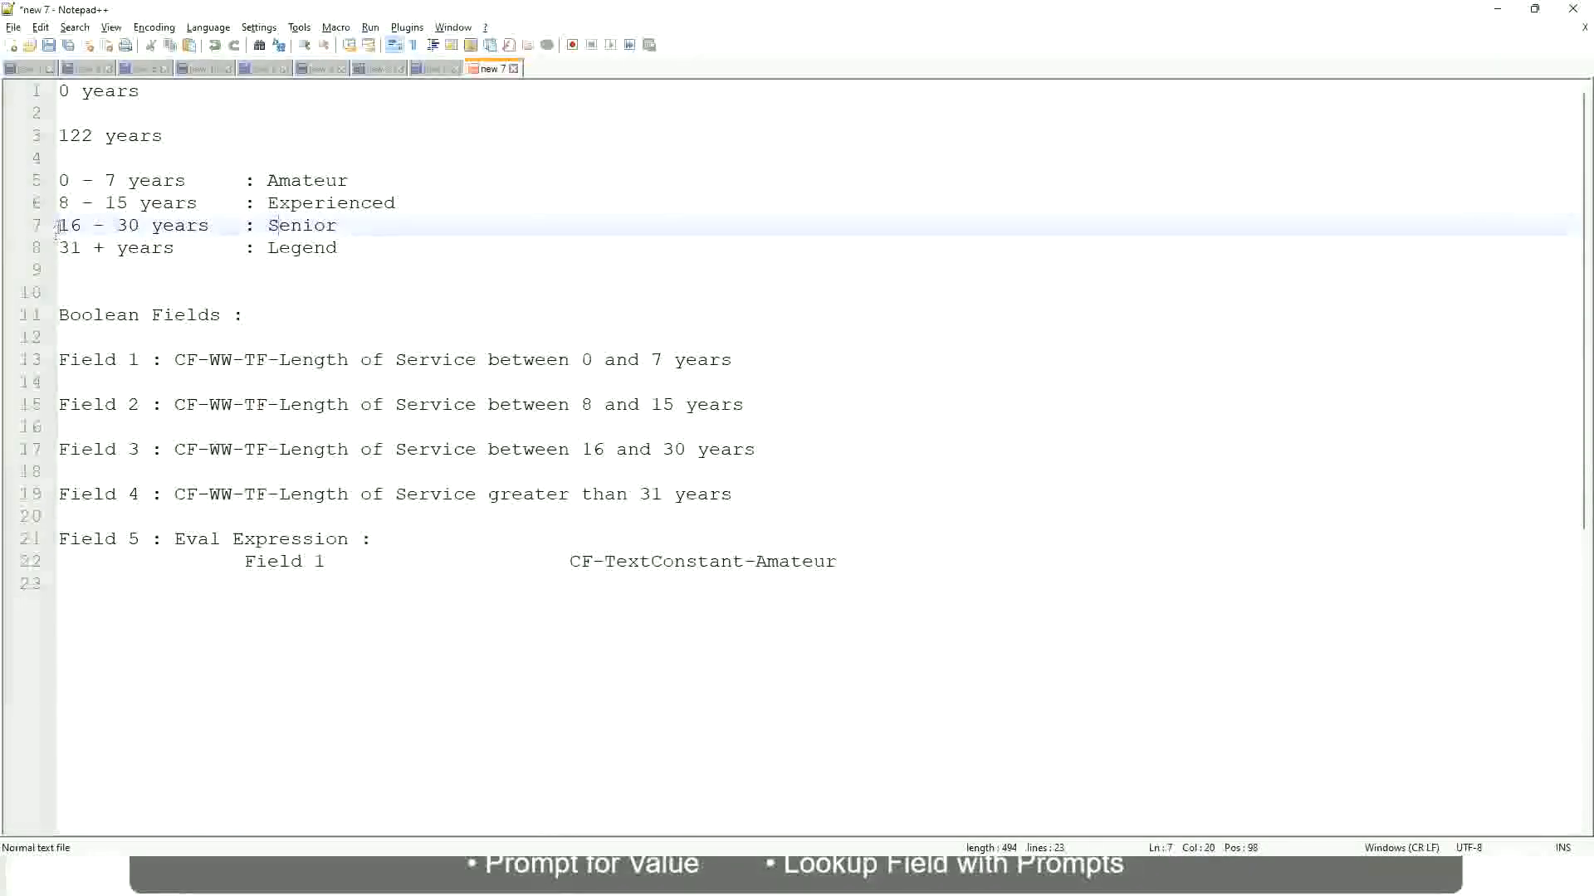
drag(58, 228, 154, 227)
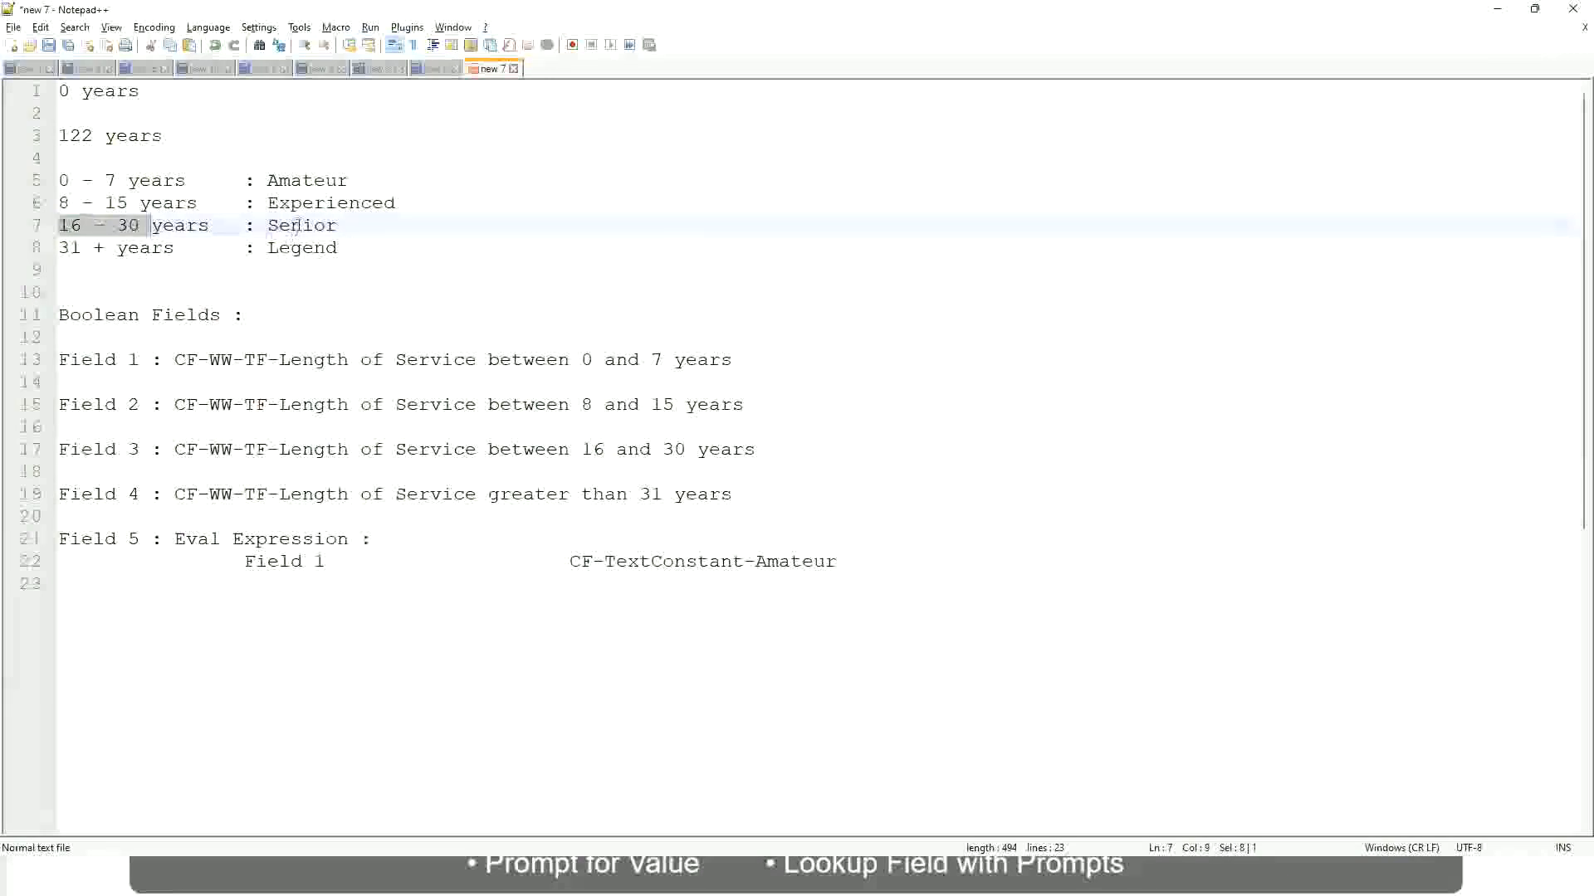
double_click(296, 226)
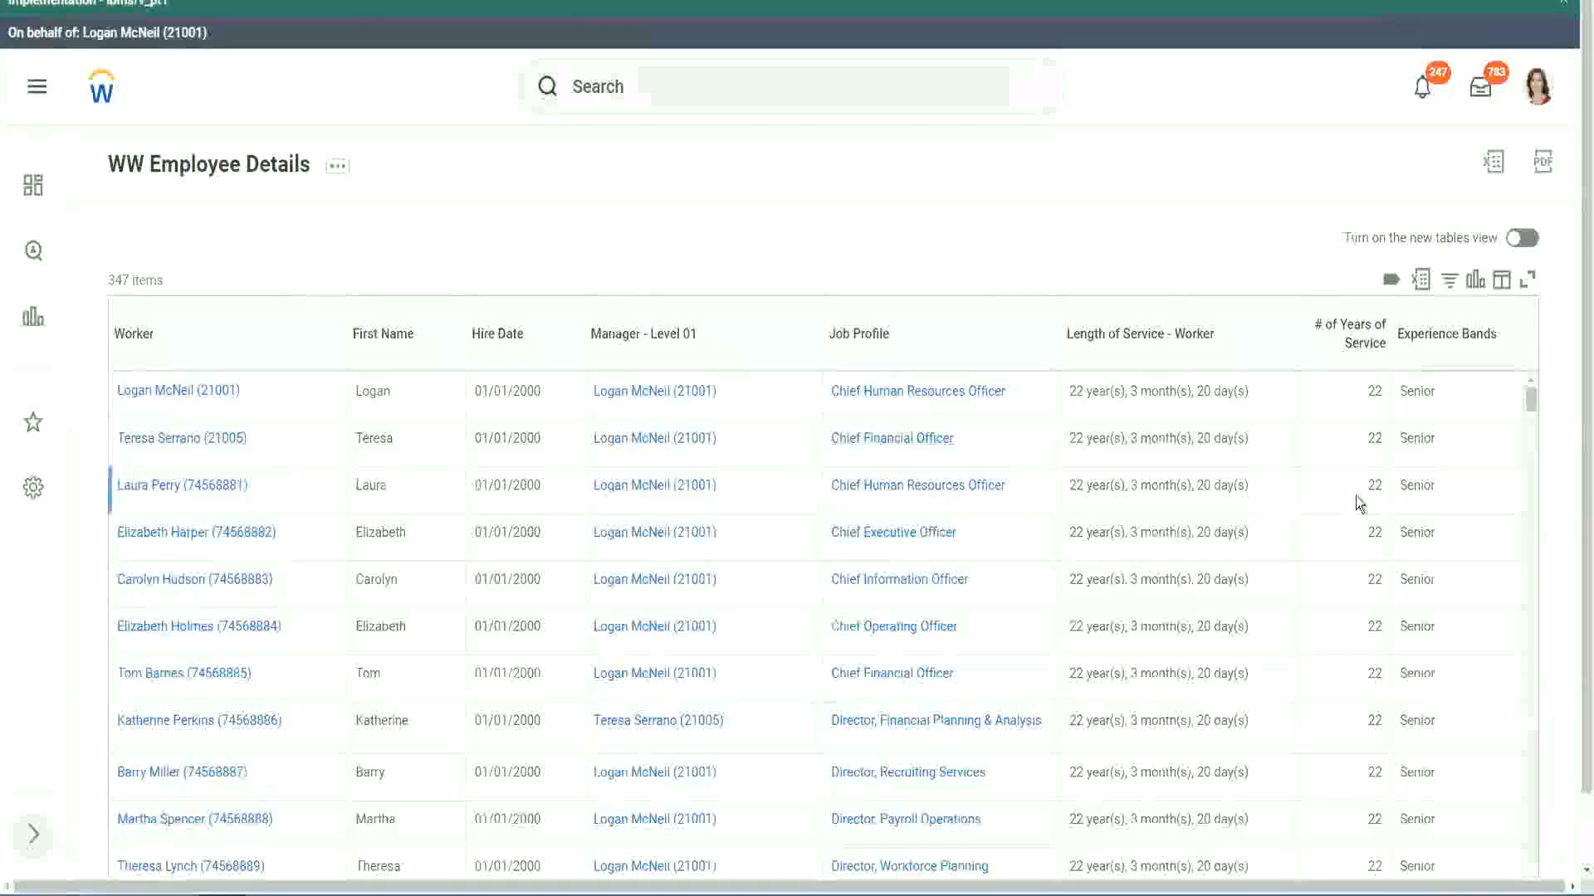
Return to the Workday report and examine the years of service and Experience Bands values down the worker rows.
scroll(1374, 502, down, 3)
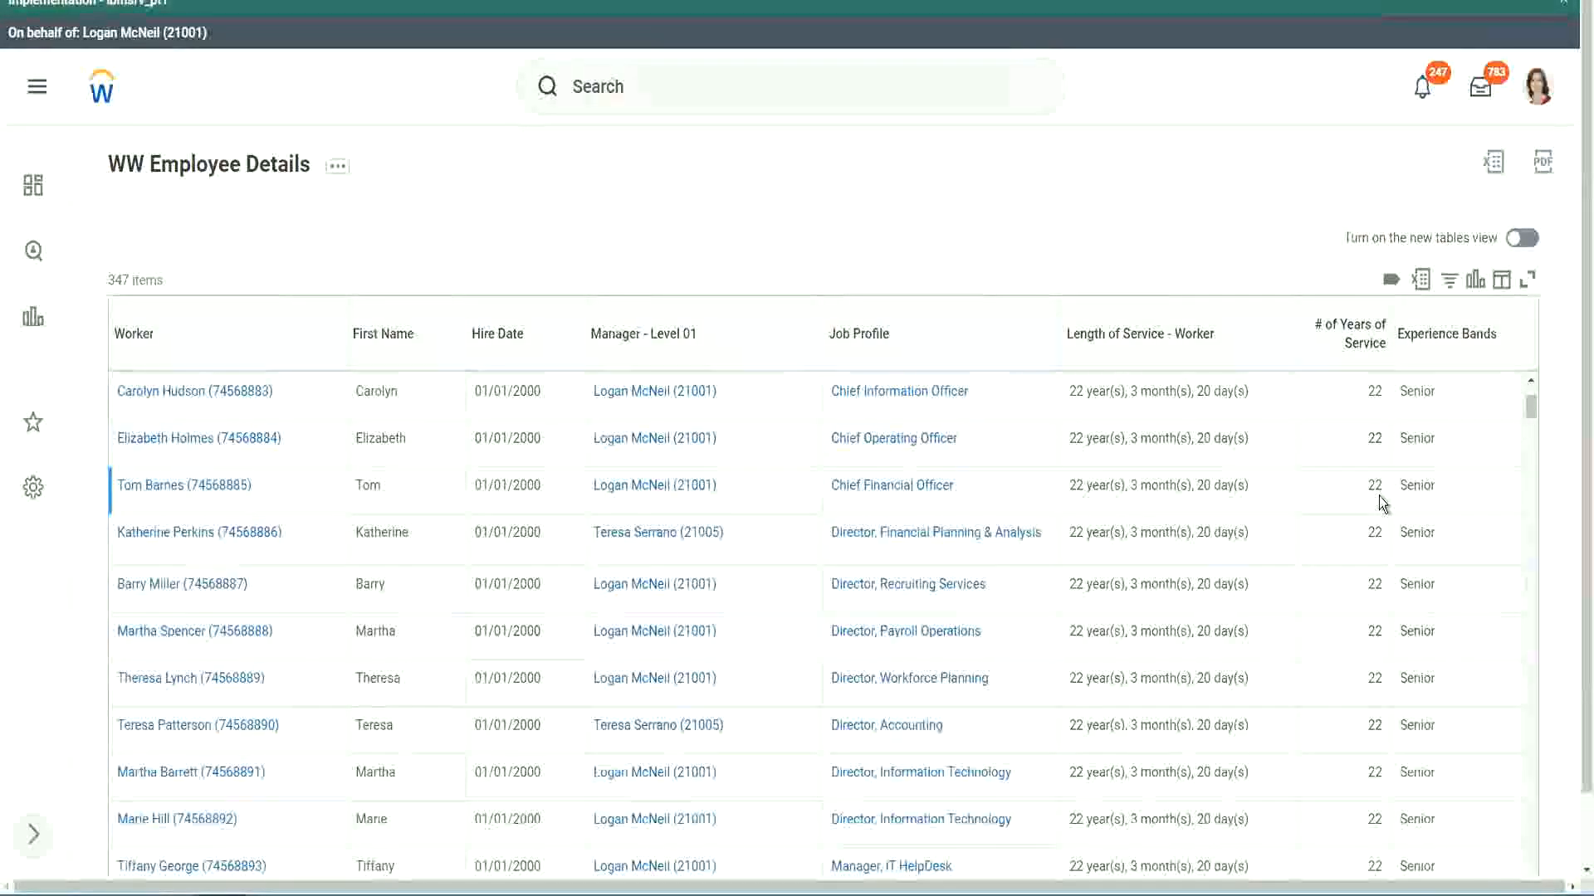
scroll(1378, 507, down, 7)
scroll(1392, 554, down, 6)
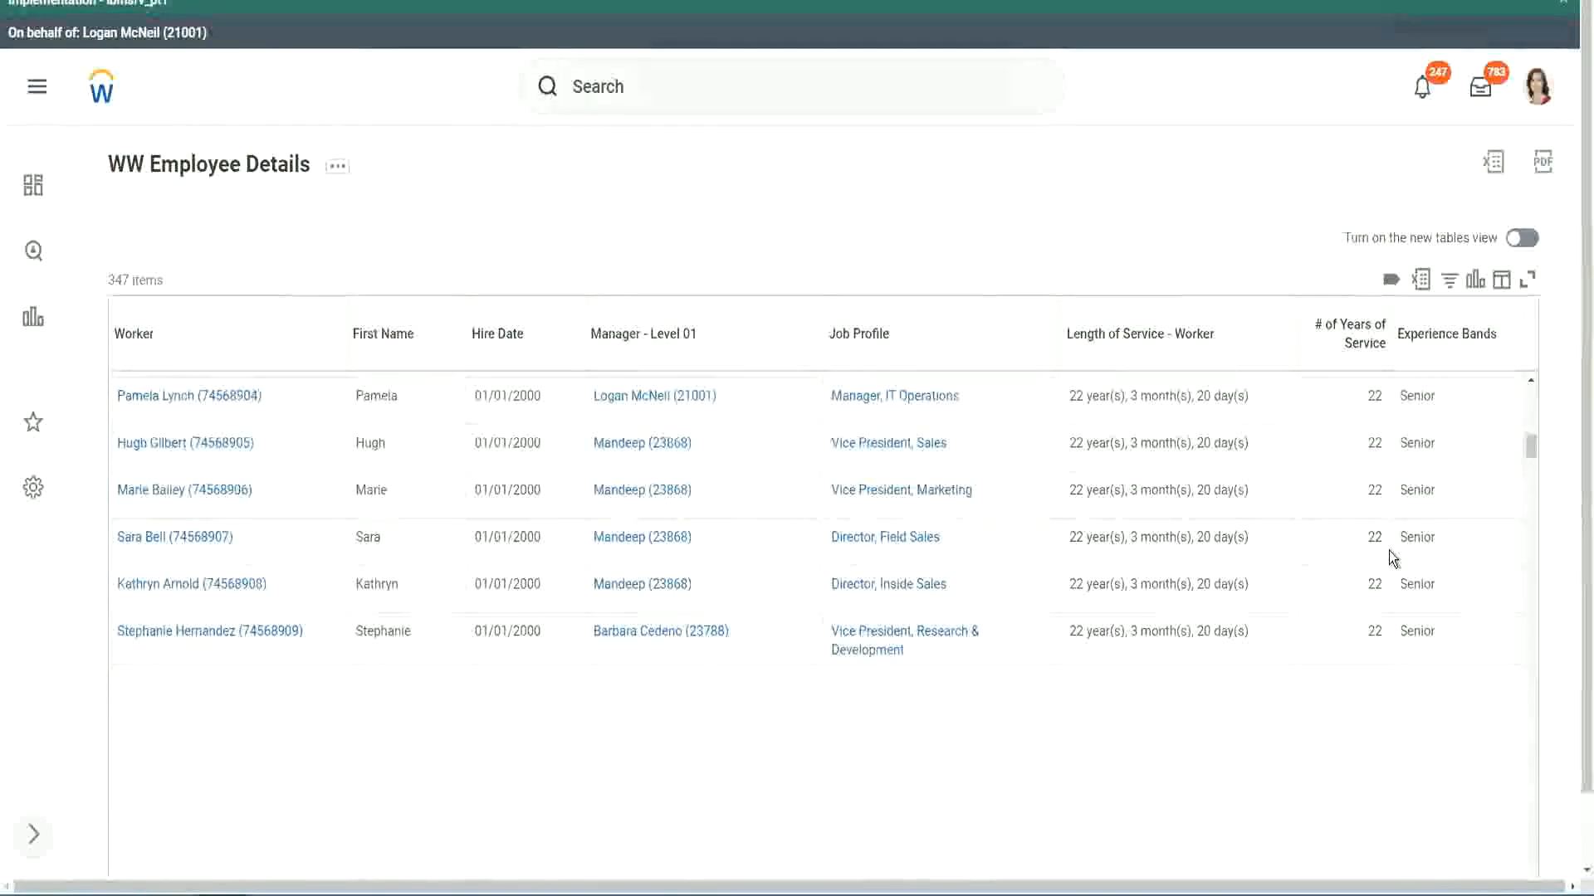
scroll(1387, 550, down, 5)
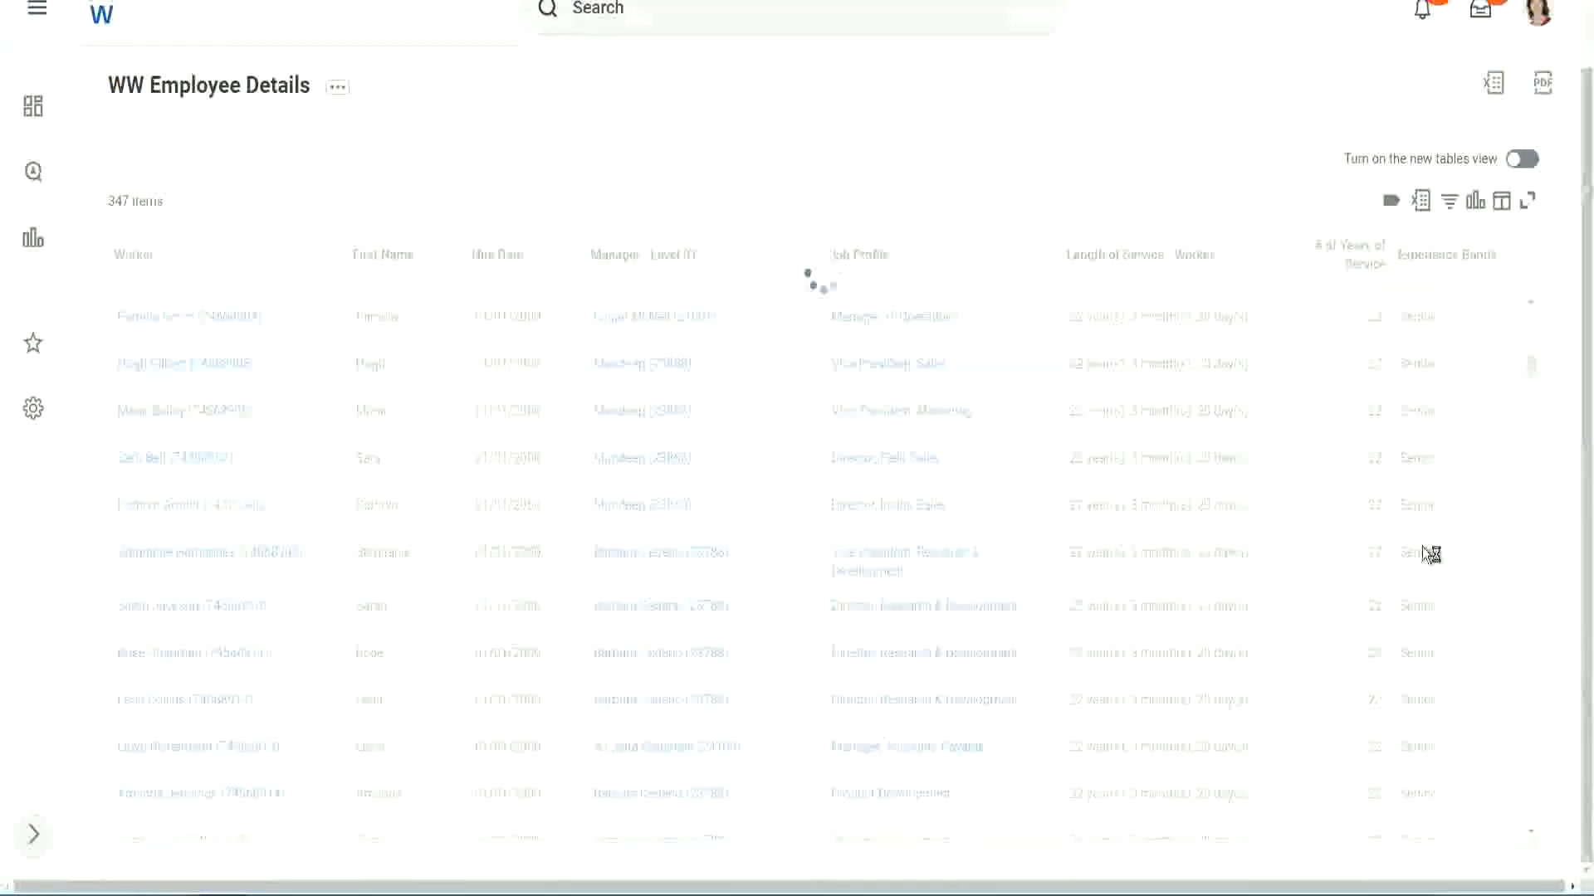
scroll(1476, 470, down, 5)
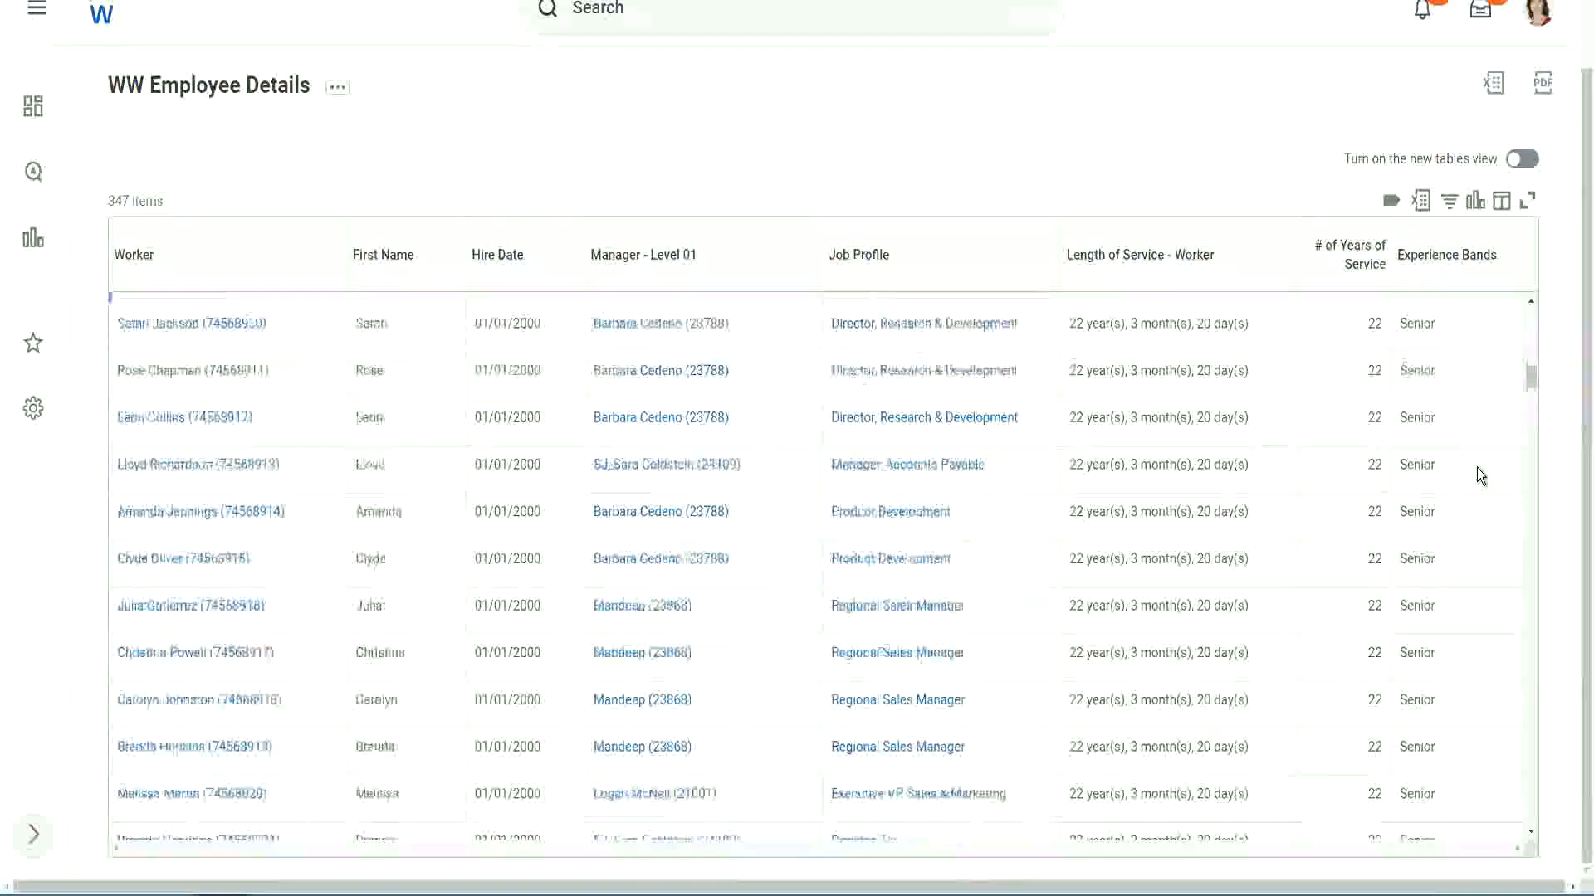
scroll(1477, 468, down, 3)
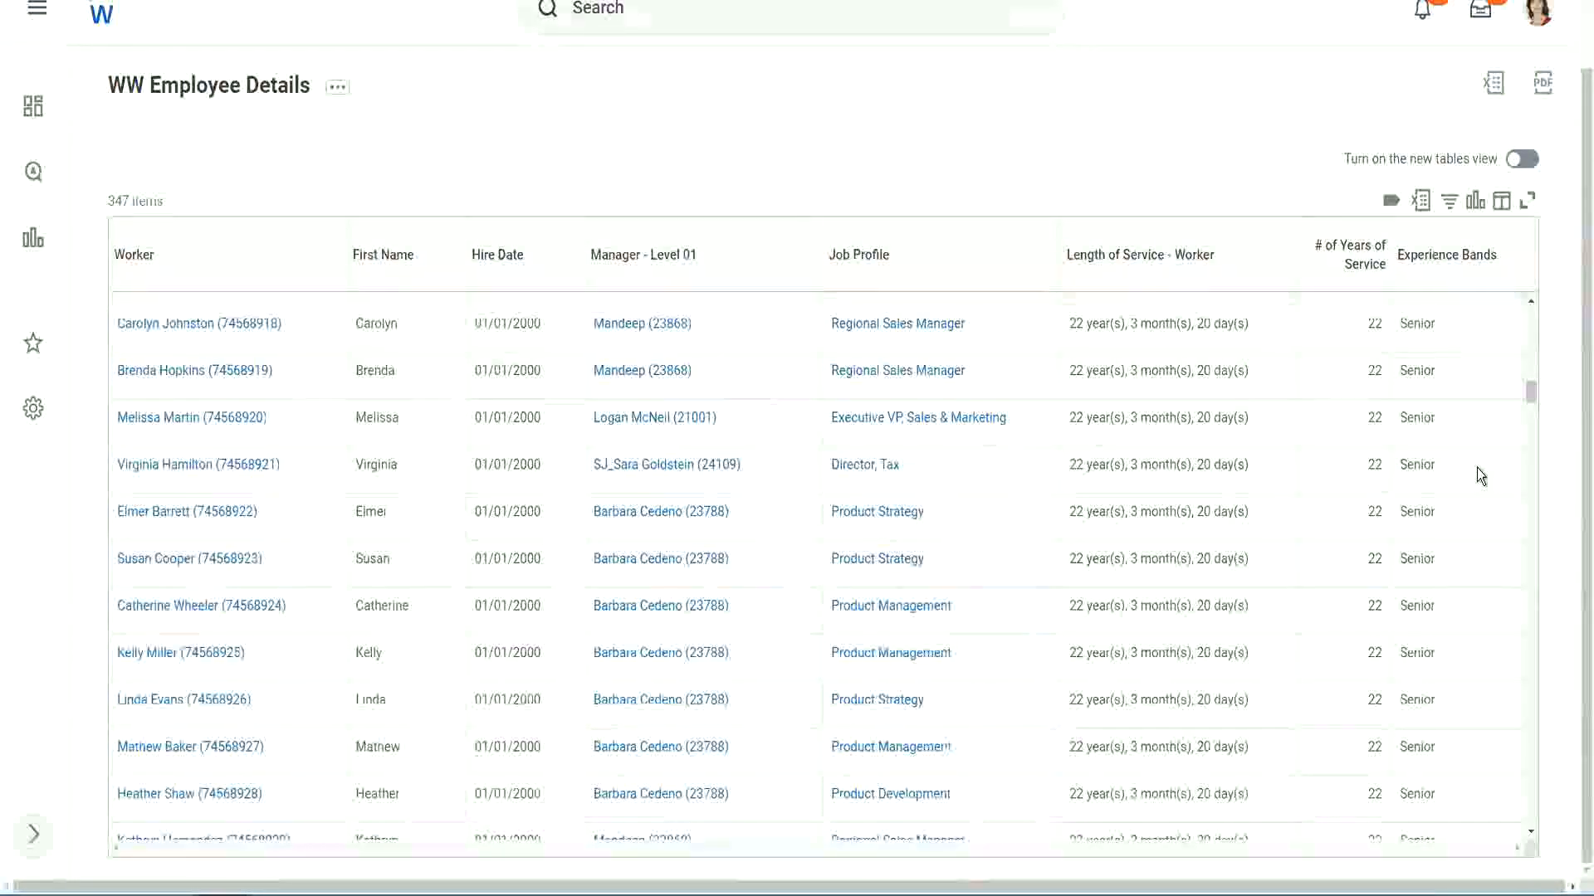
scroll(1476, 466, down, 10)
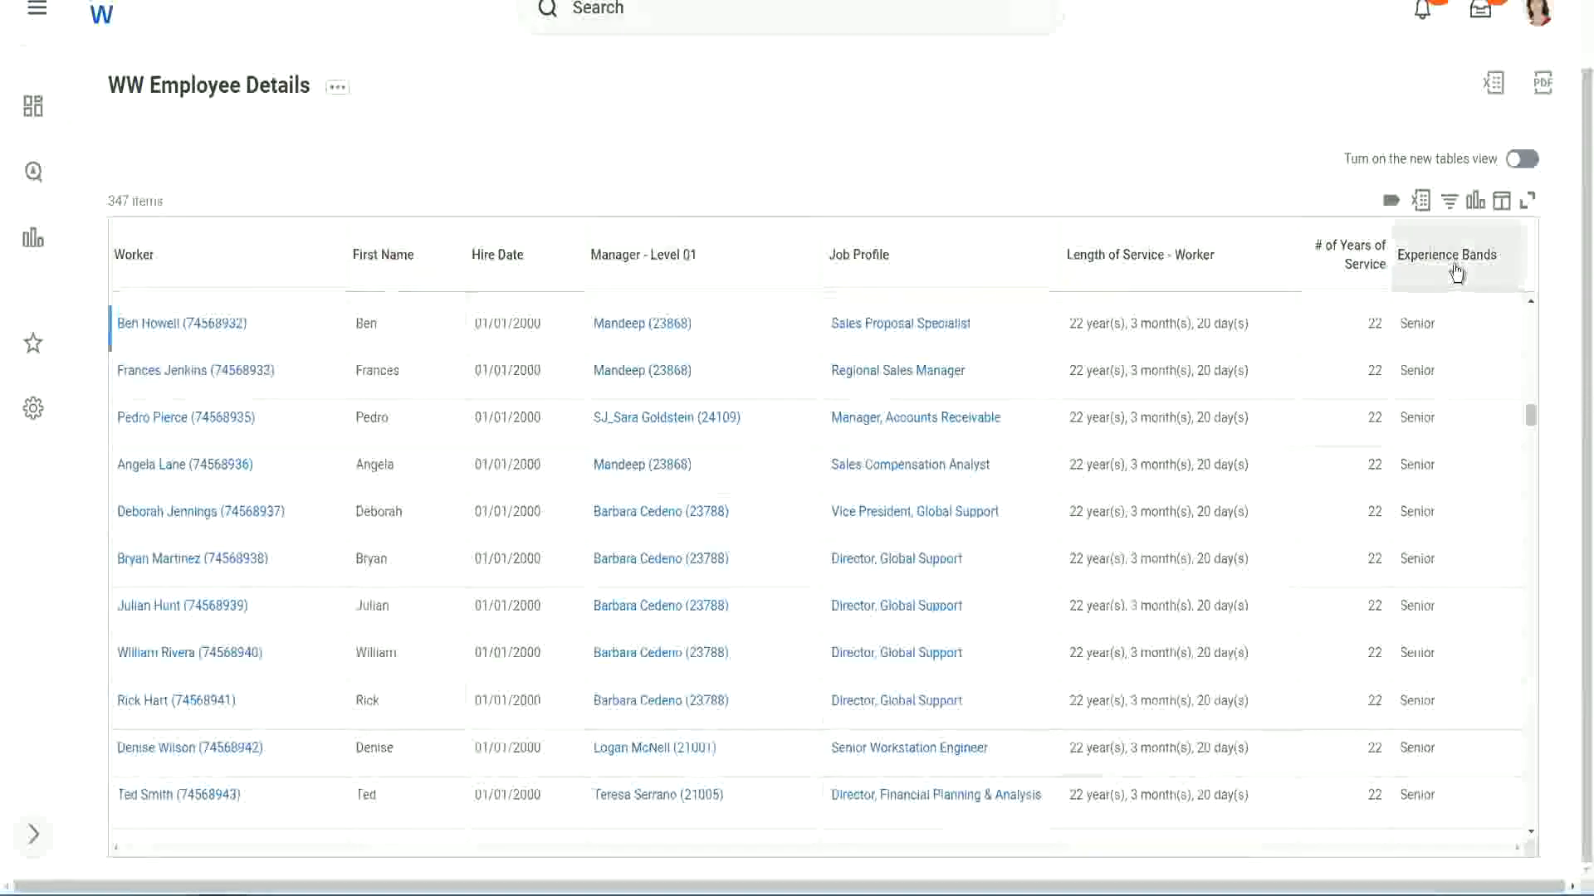
Filter the report's Experience Bands column to values that contain Amateur.
click(1455, 269)
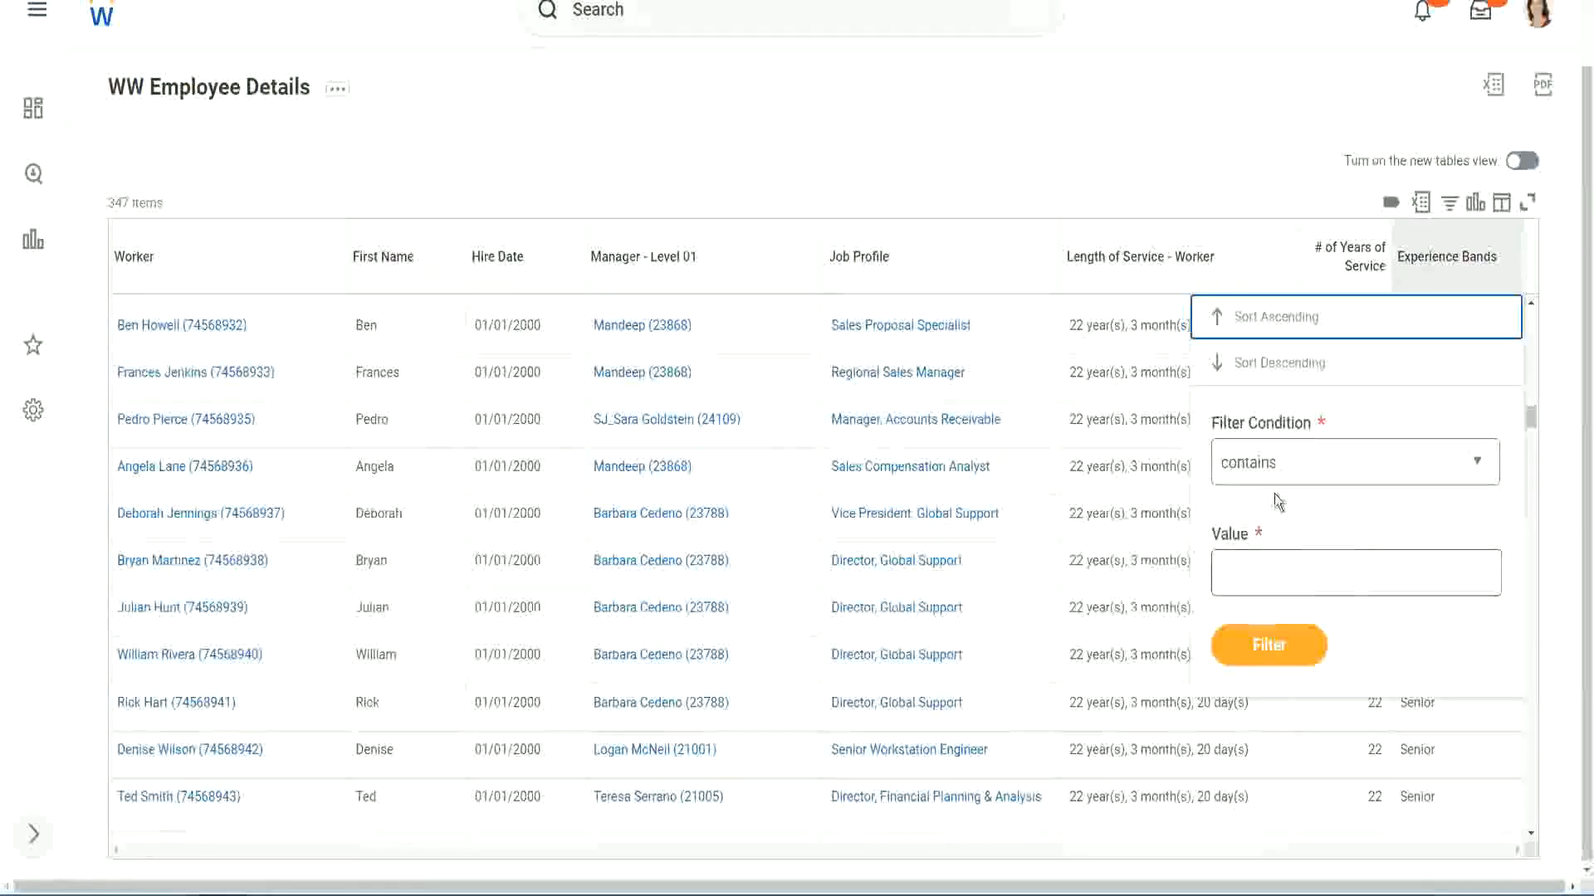
click(1263, 558)
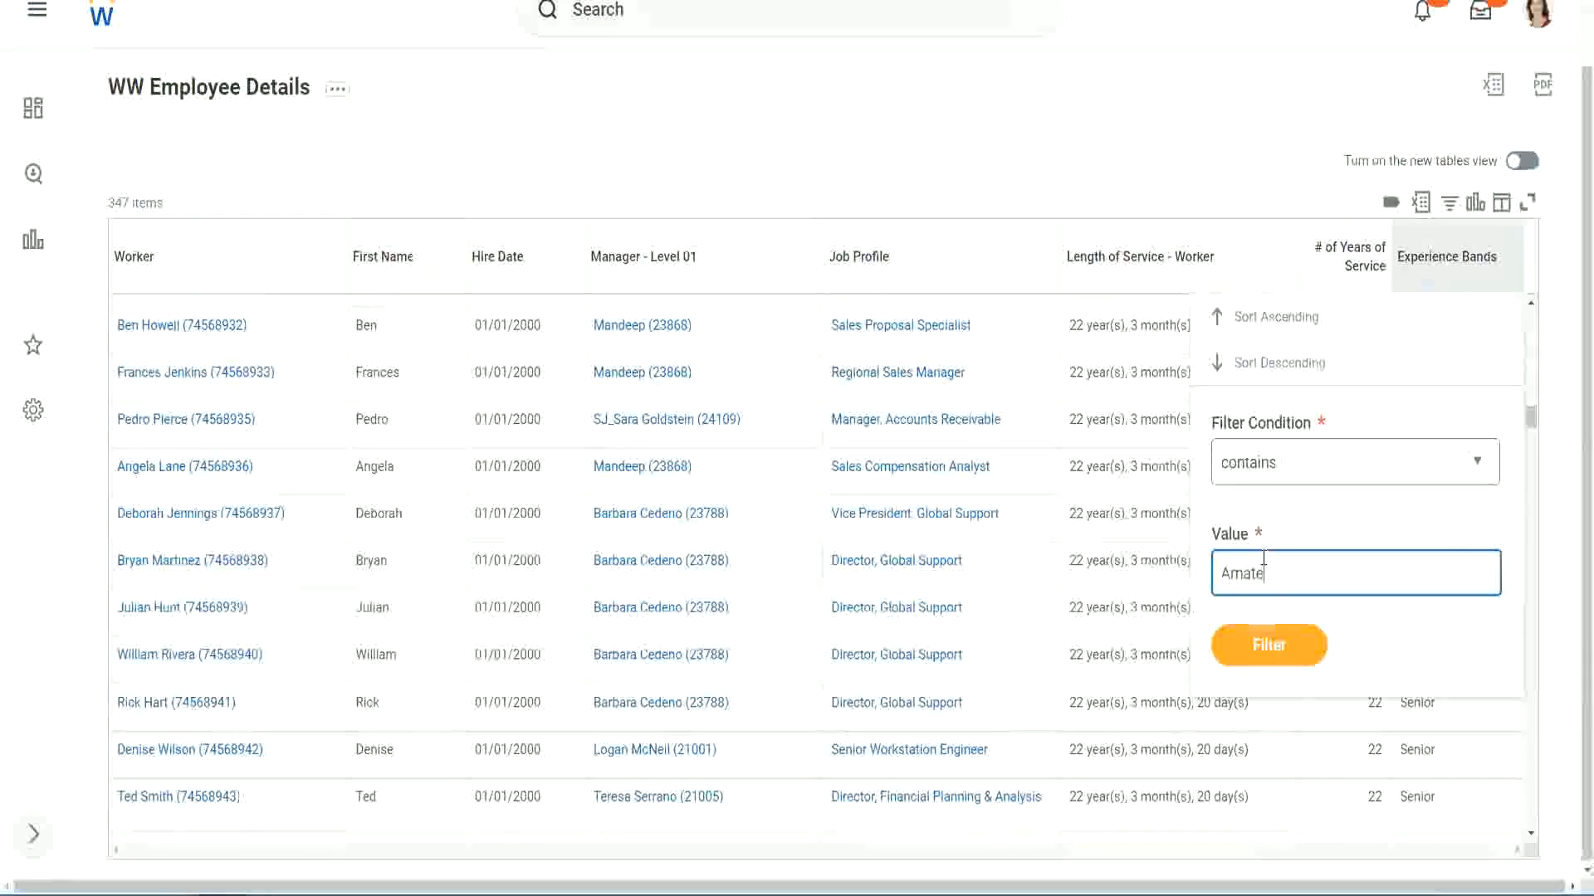
text(Amateur)
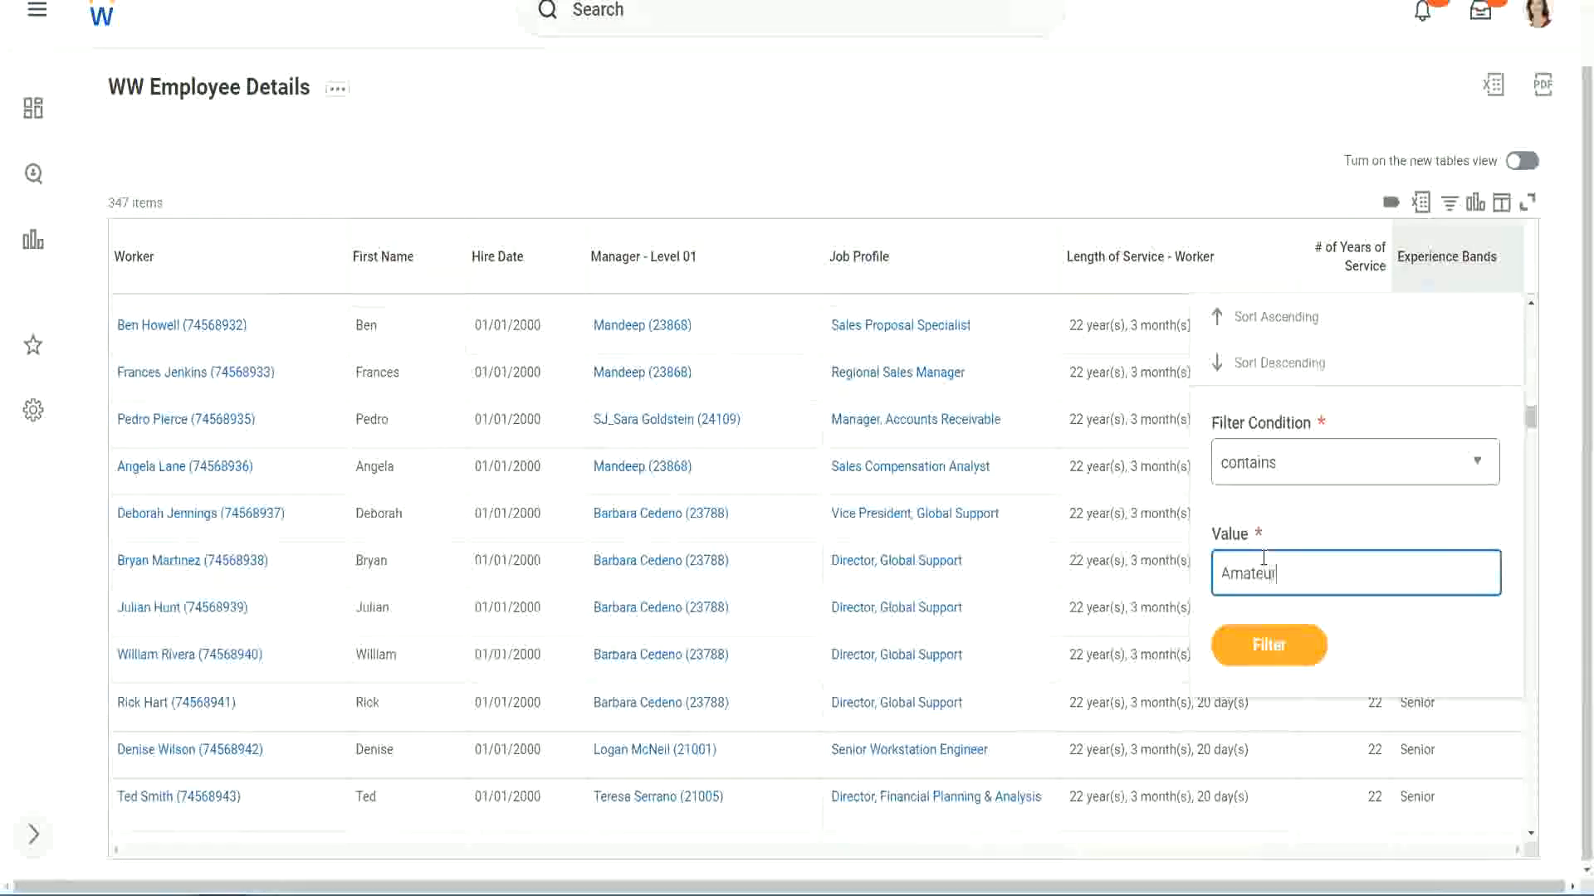
click(1258, 655)
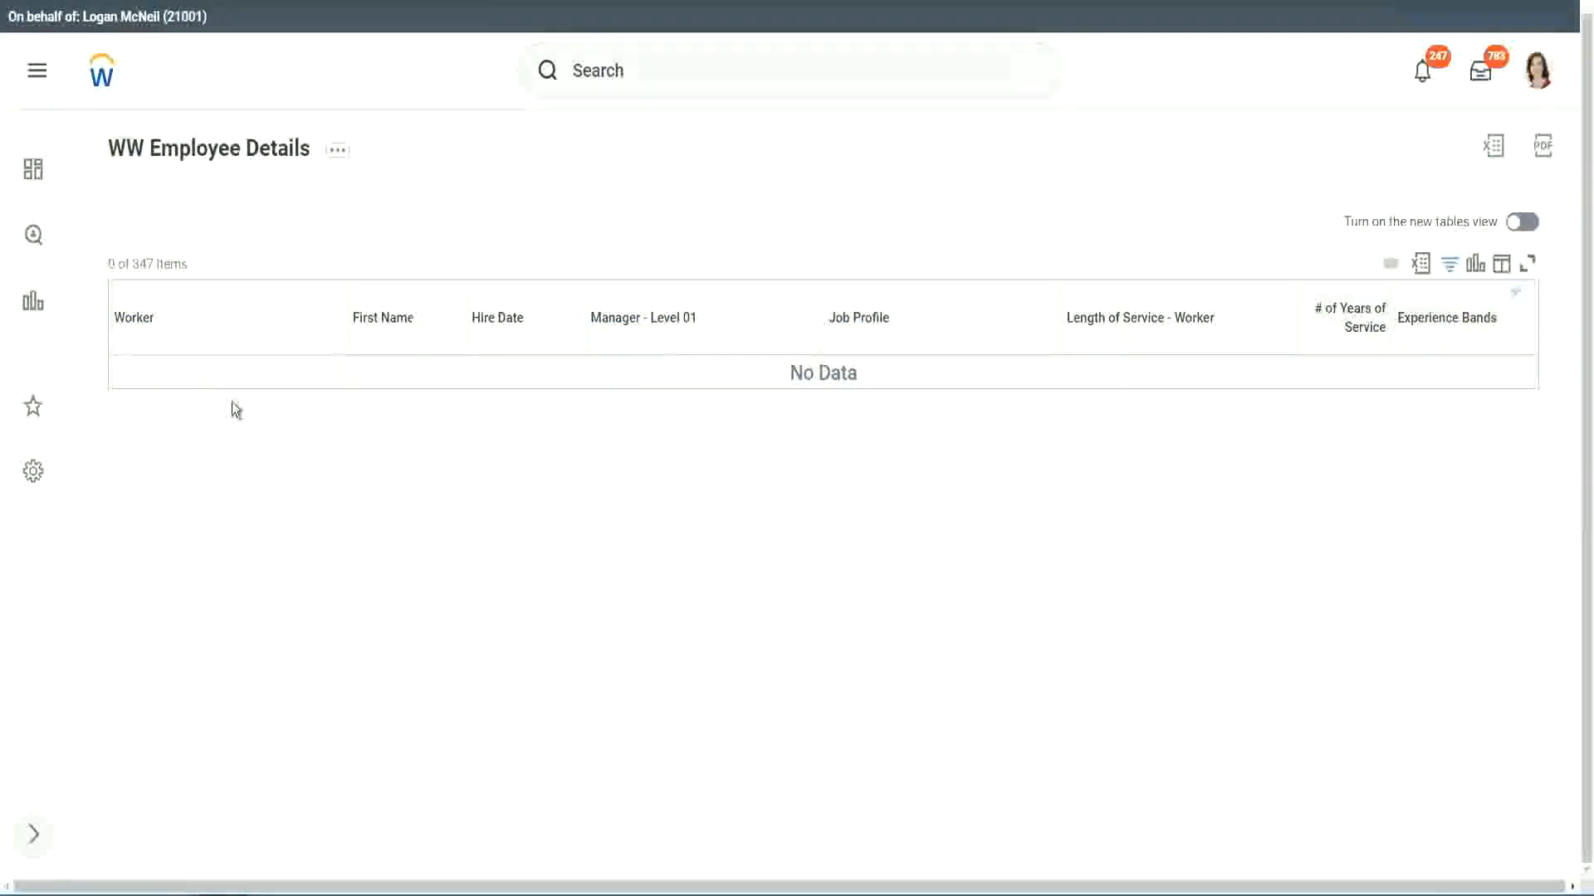
Change the Experience Bands column filter to values that contain Legend.
click(1444, 319)
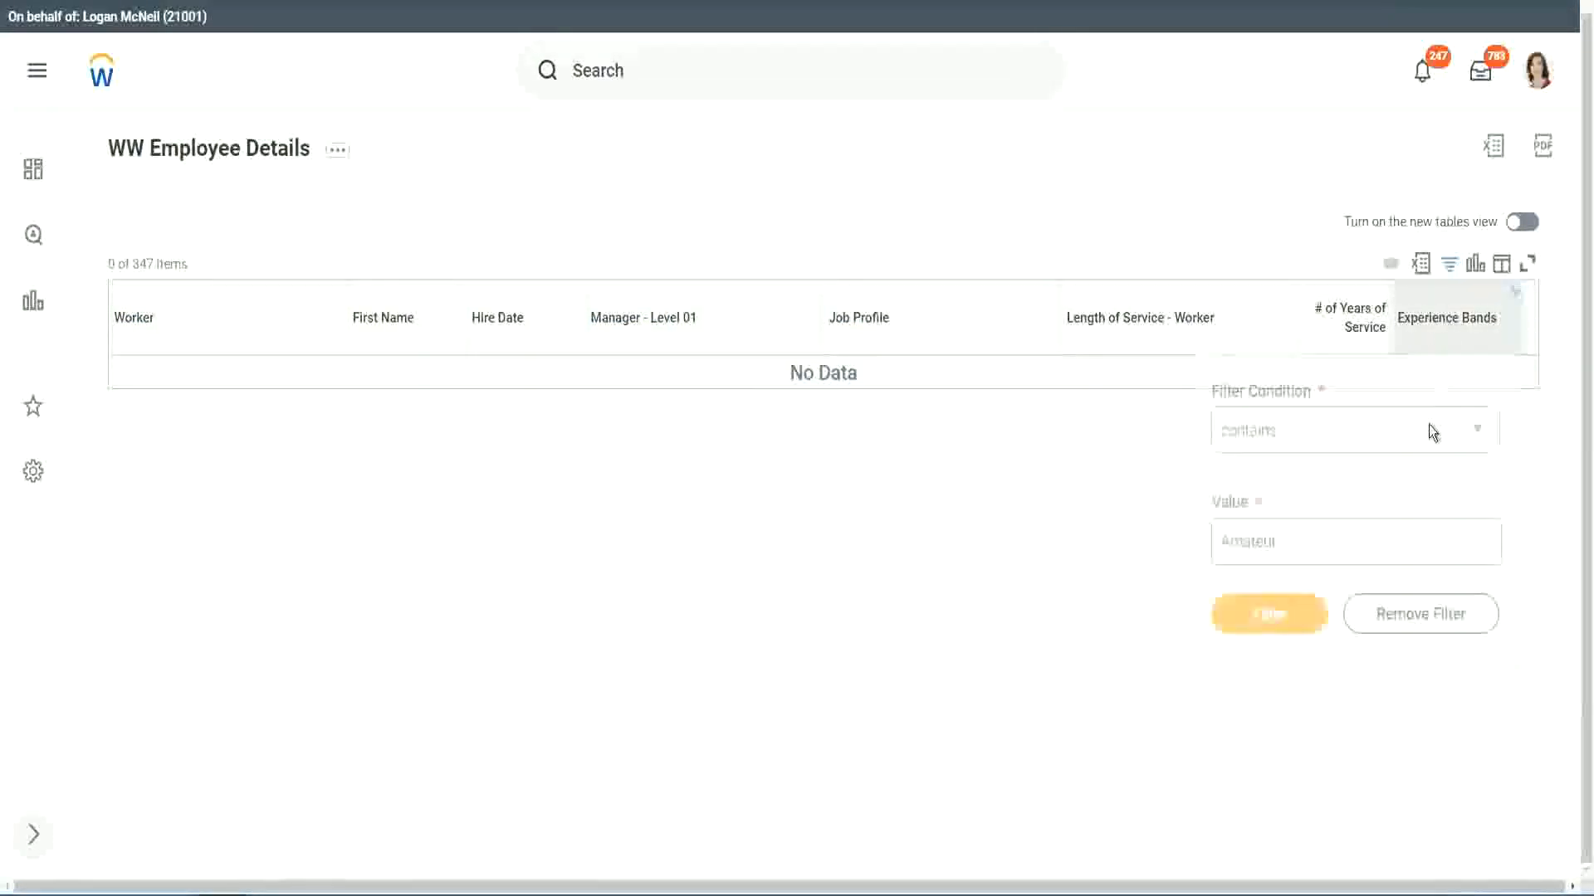
click(1285, 539)
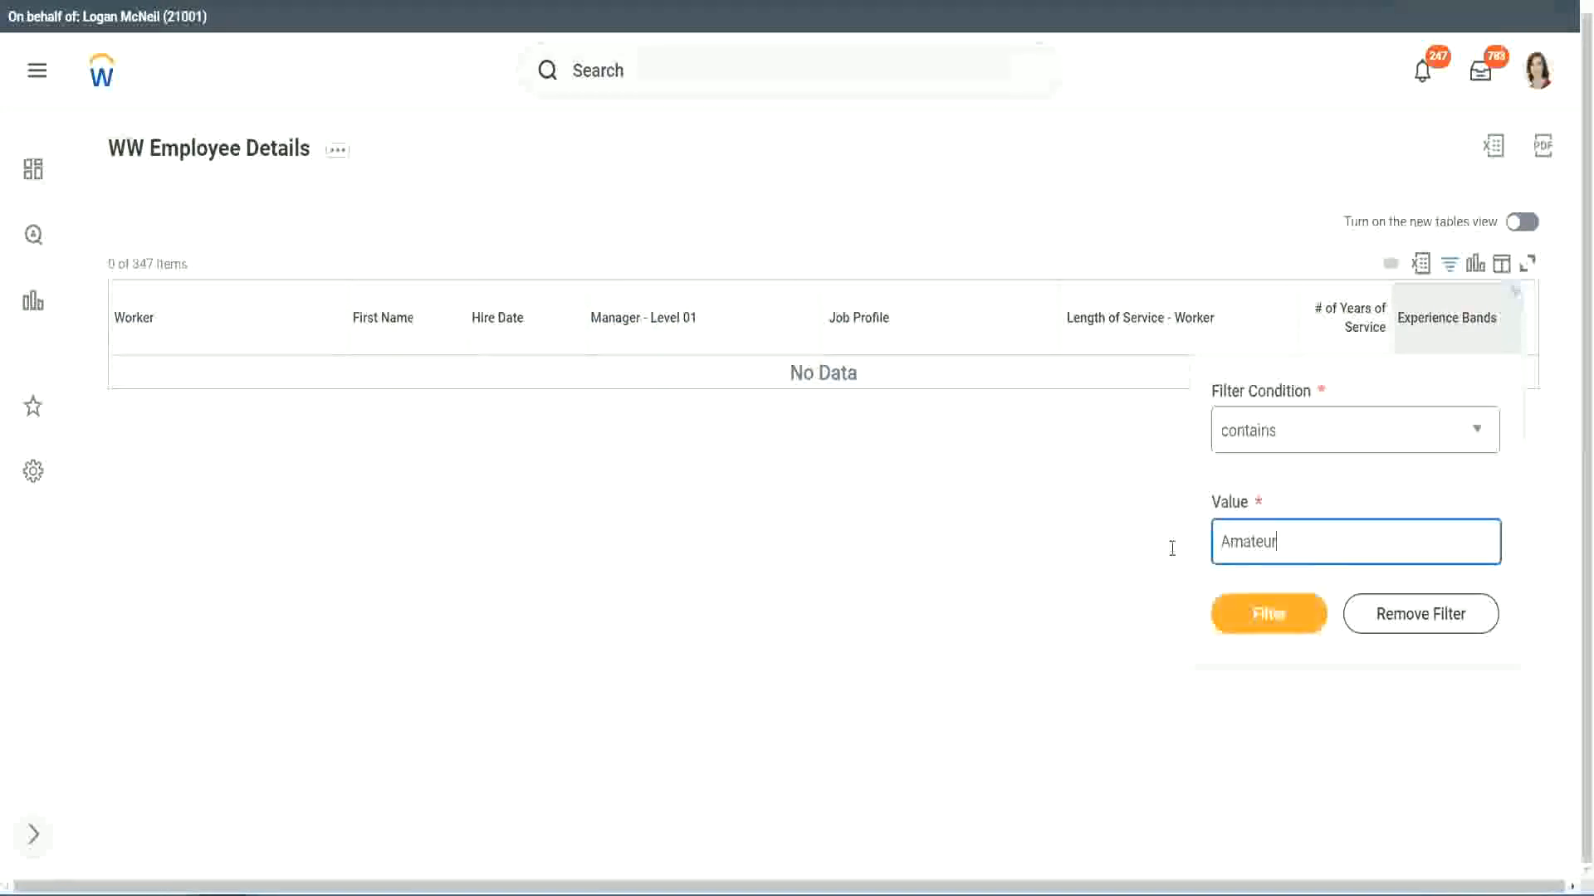
drag(1172, 549, 1138, 544)
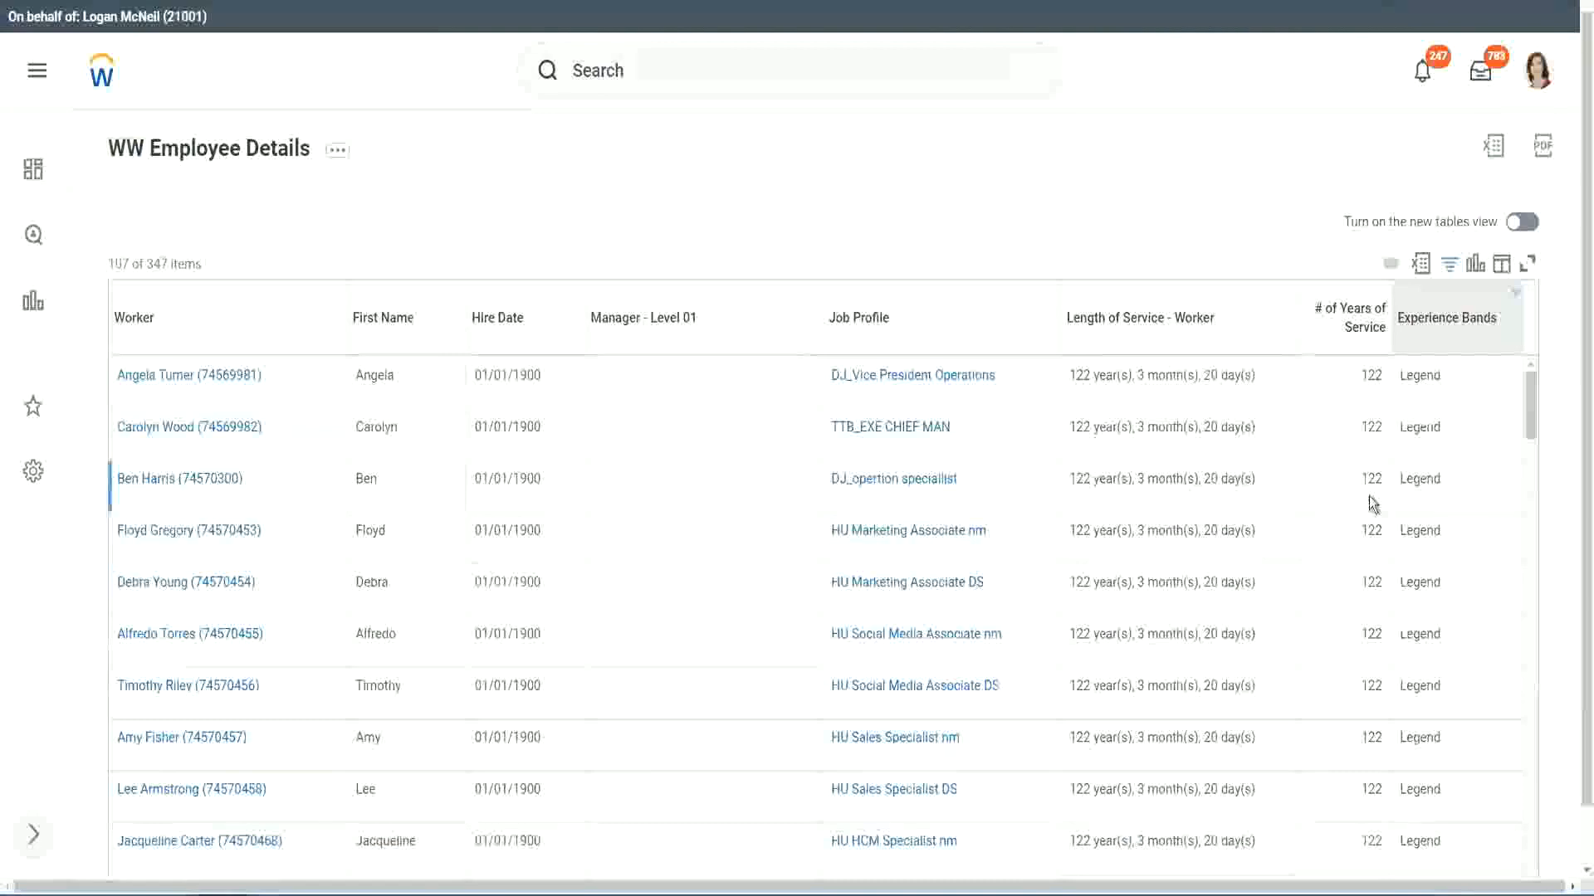
Check the hire dates and years of service of the filtered workers against their Legend experience band.
scroll(1369, 498, down, 20)
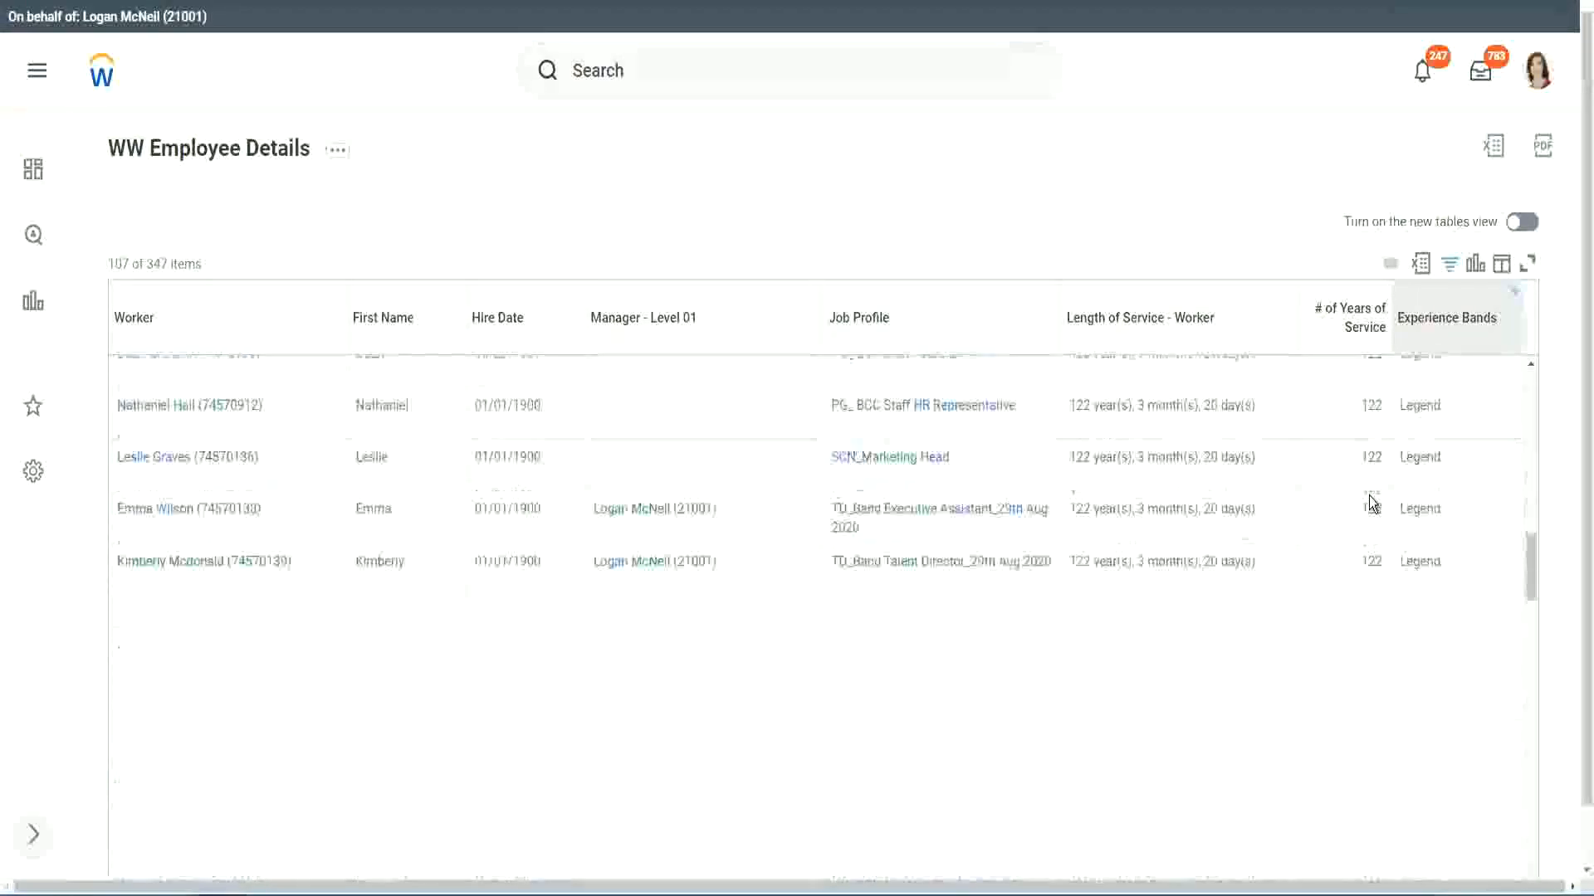
scroll(1370, 503, down, 2)
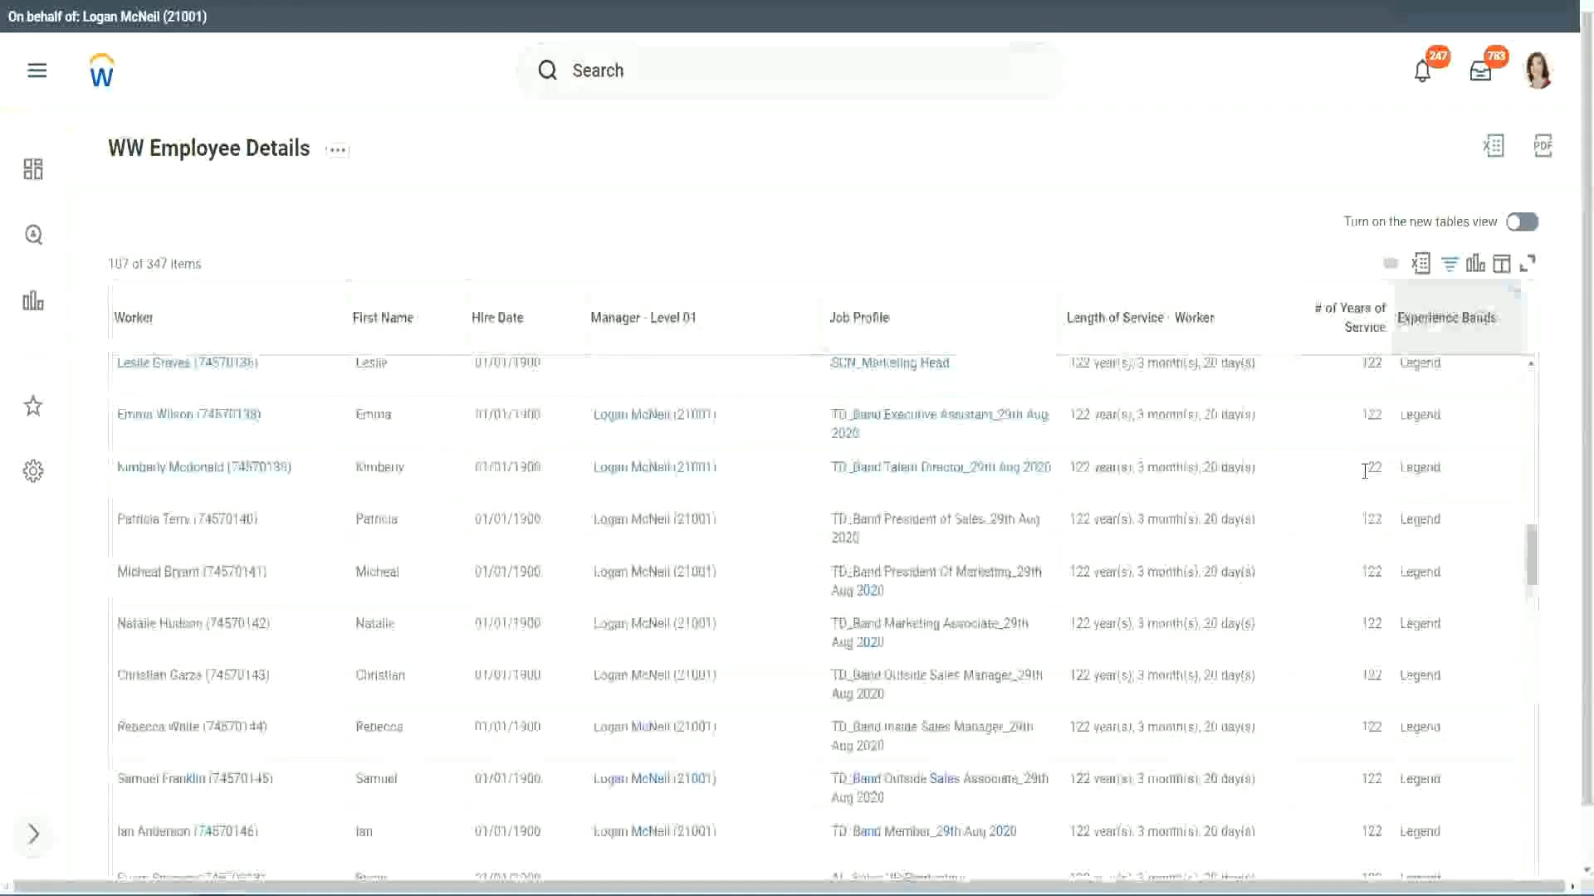
scroll(1366, 473, down, 15)
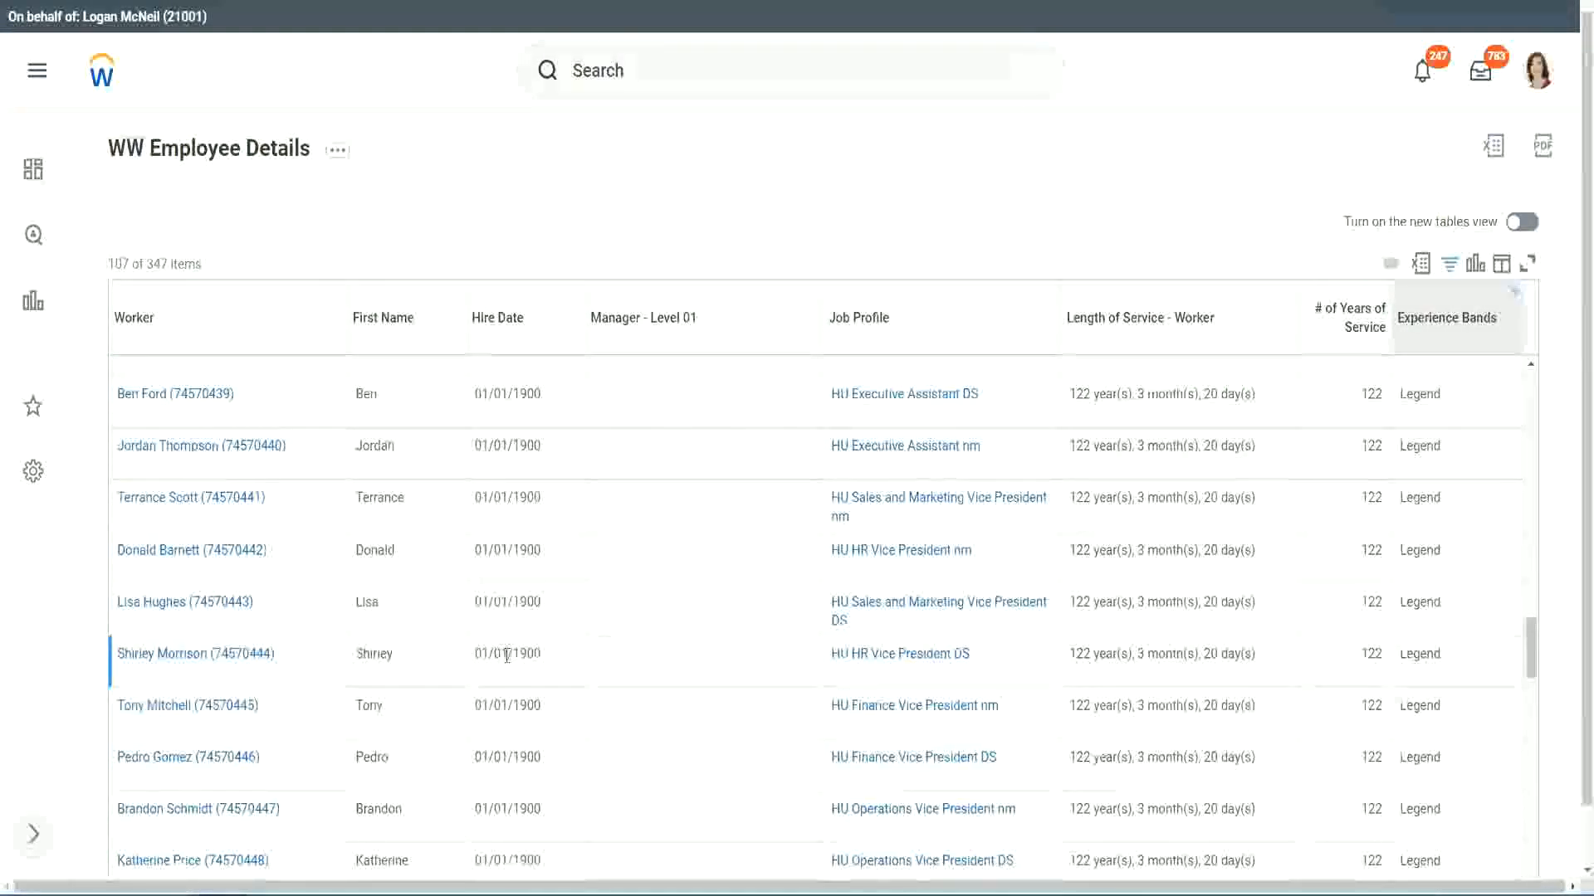
double_click(523, 652)
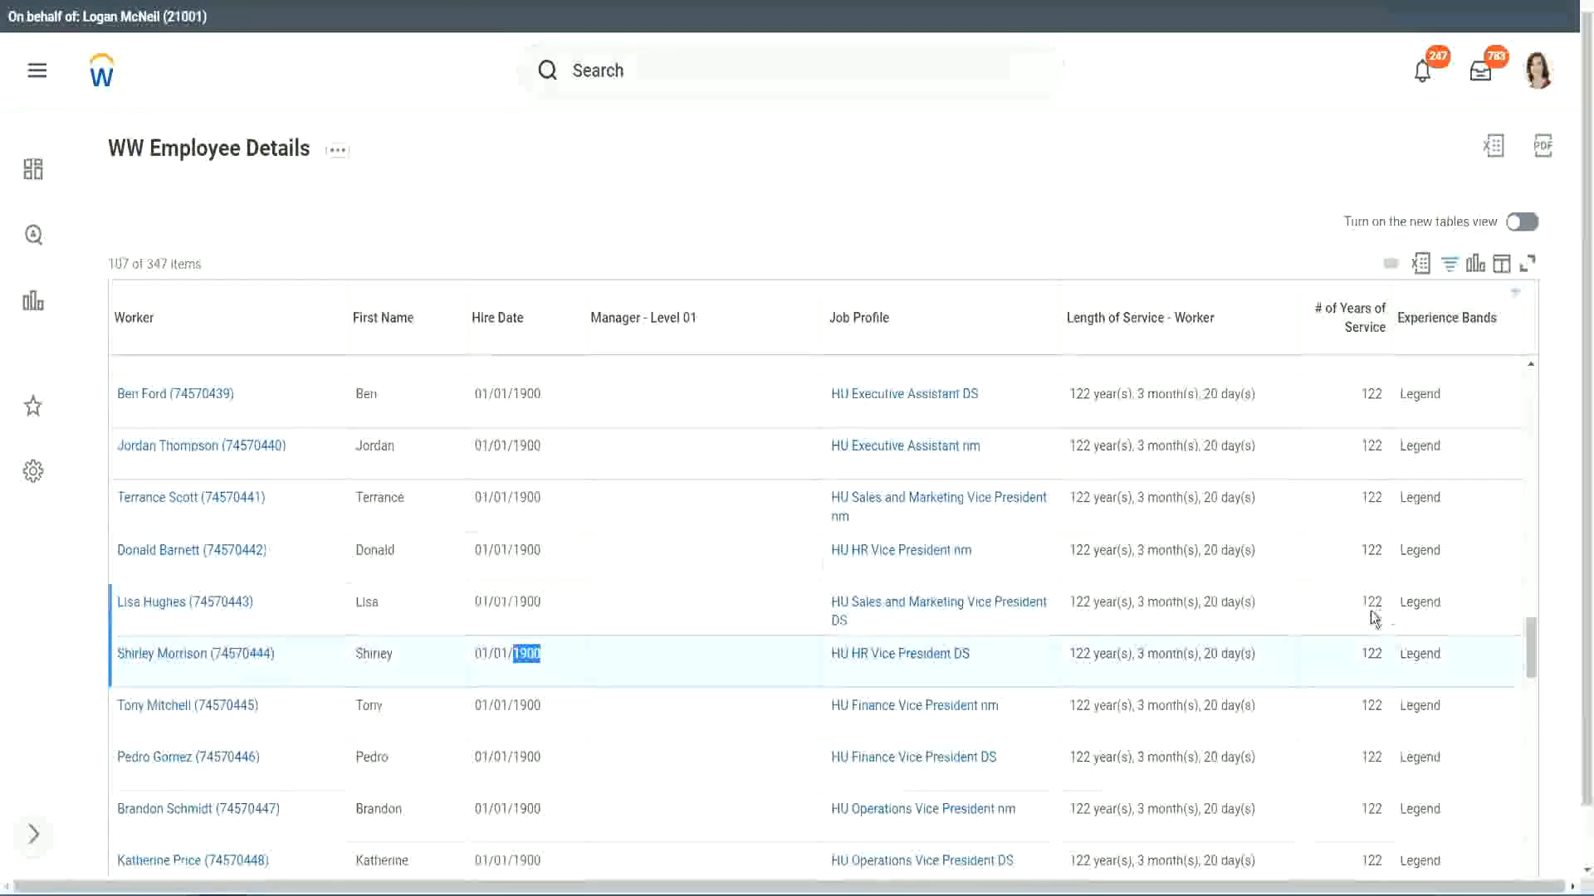
scroll(1365, 614, down, 2)
scroll(1355, 623, down, 5)
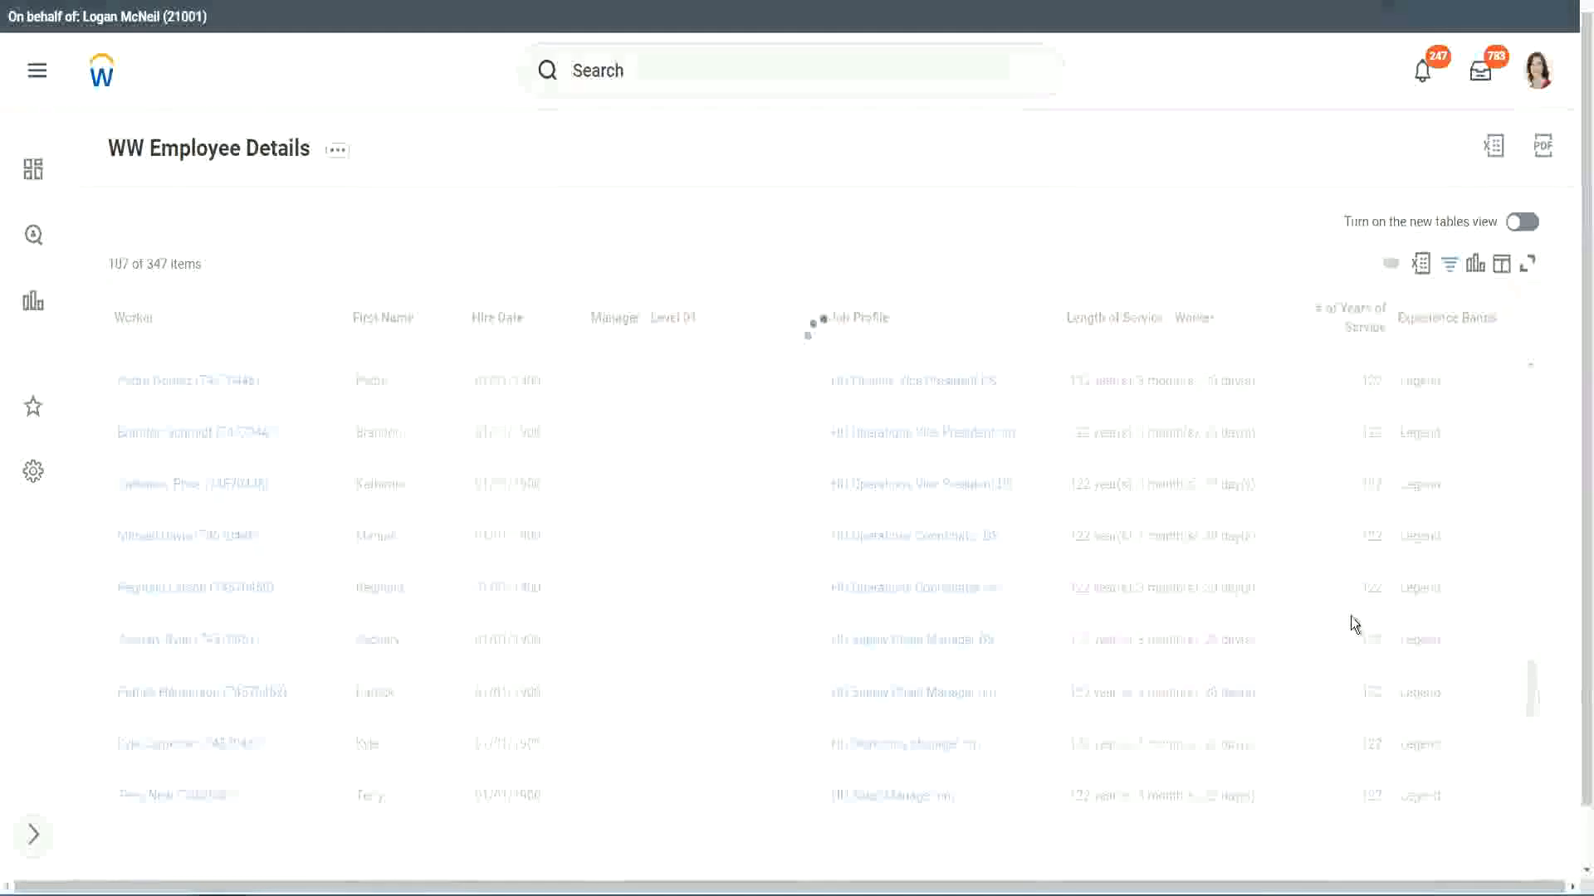
scroll(1351, 616, down, 10)
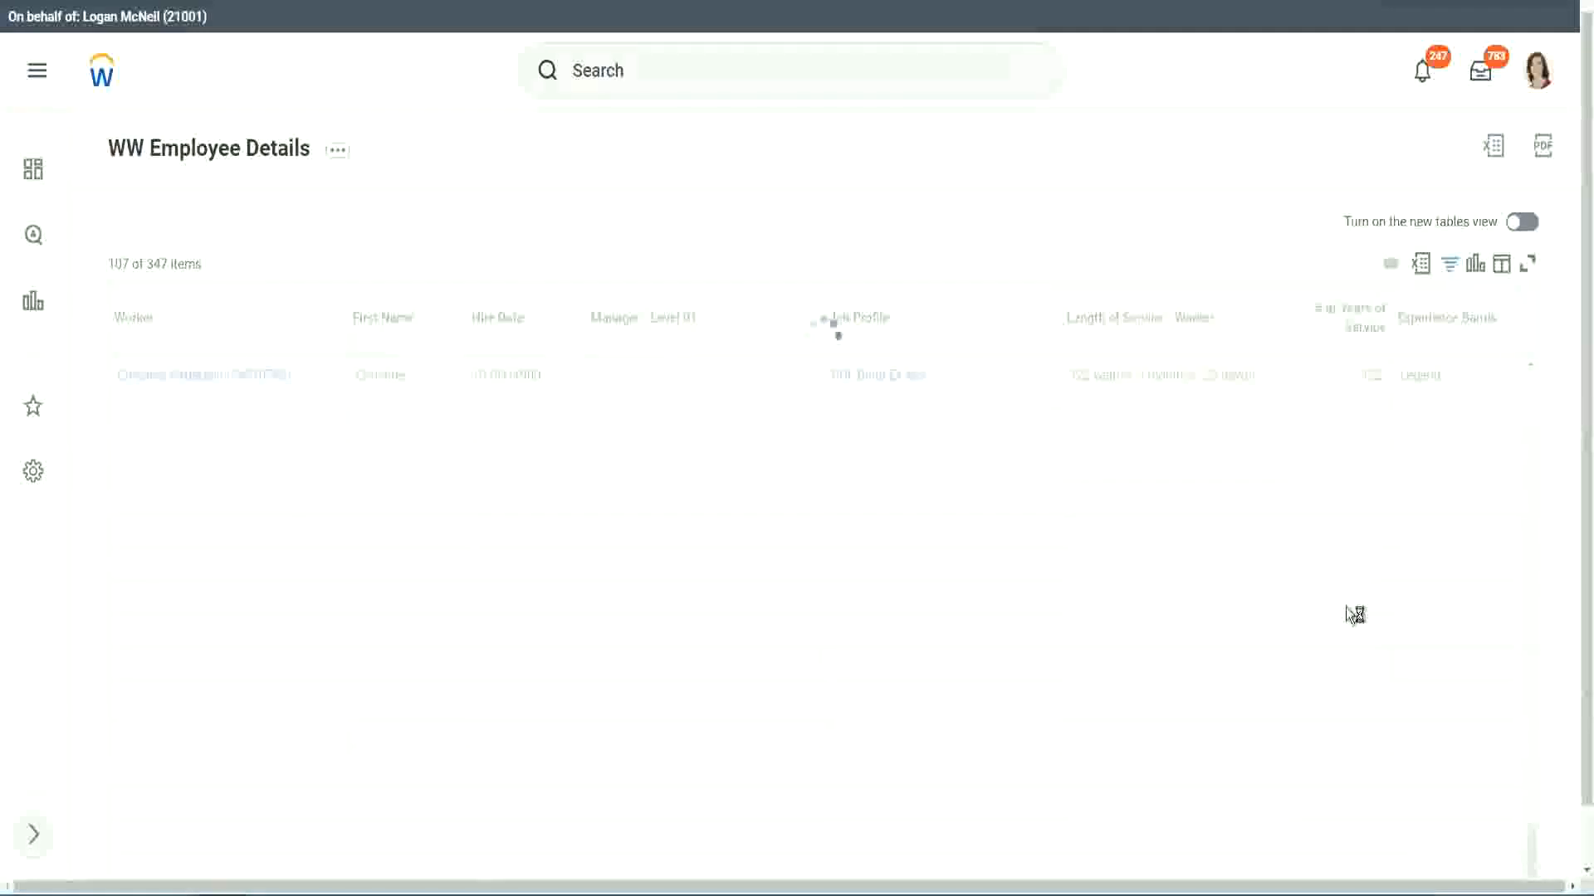
Examine the years of service of the last workers in the Legend-filtered list.
scroll(1328, 547, down, 6)
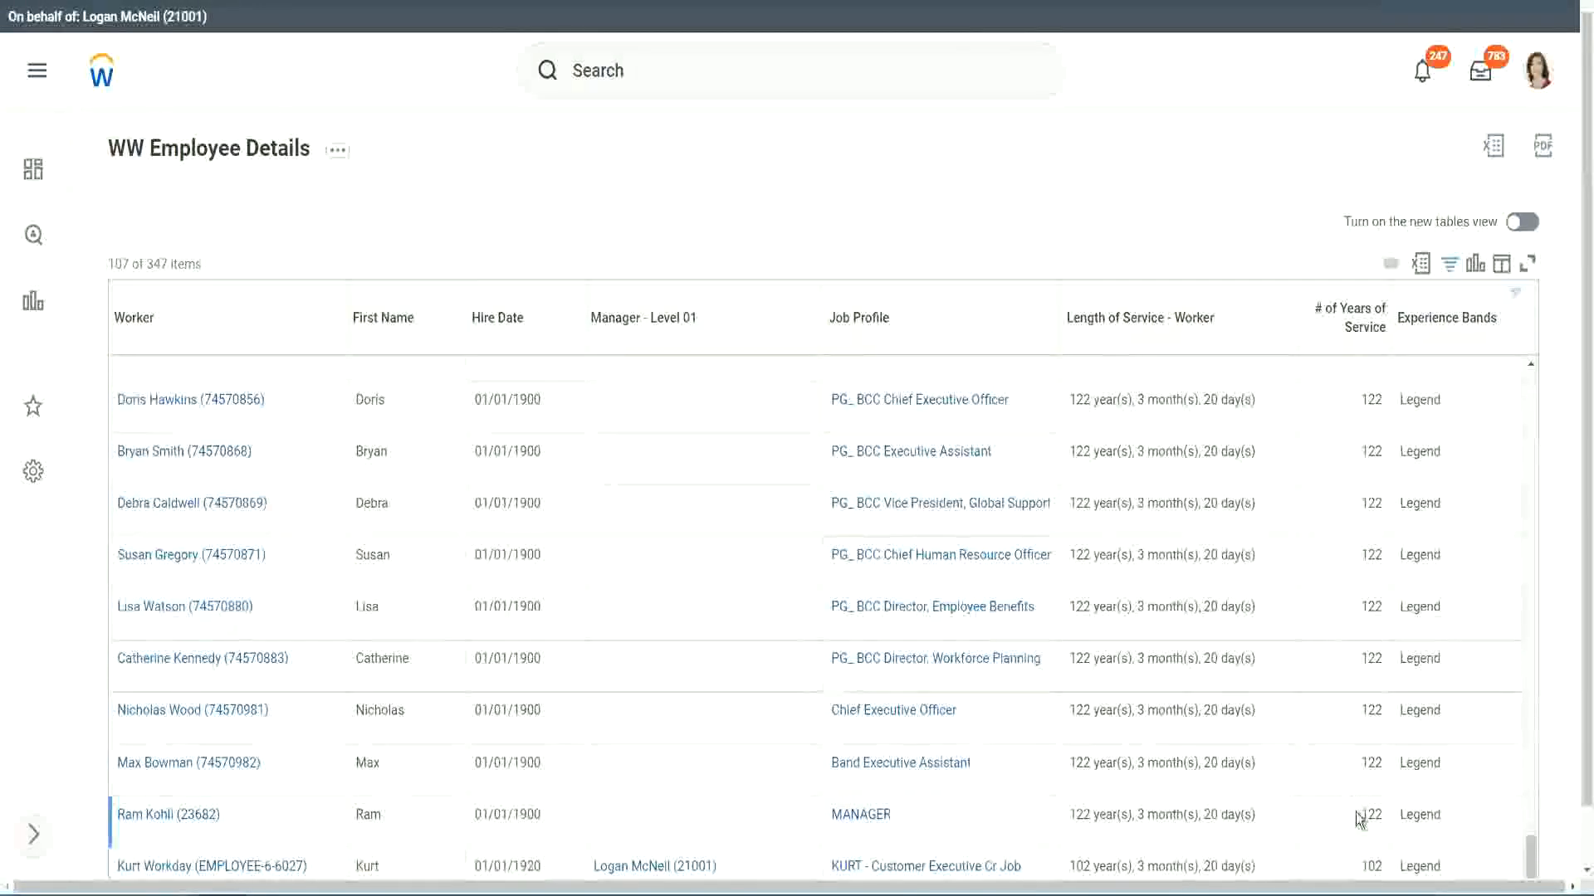
double_click(1369, 863)
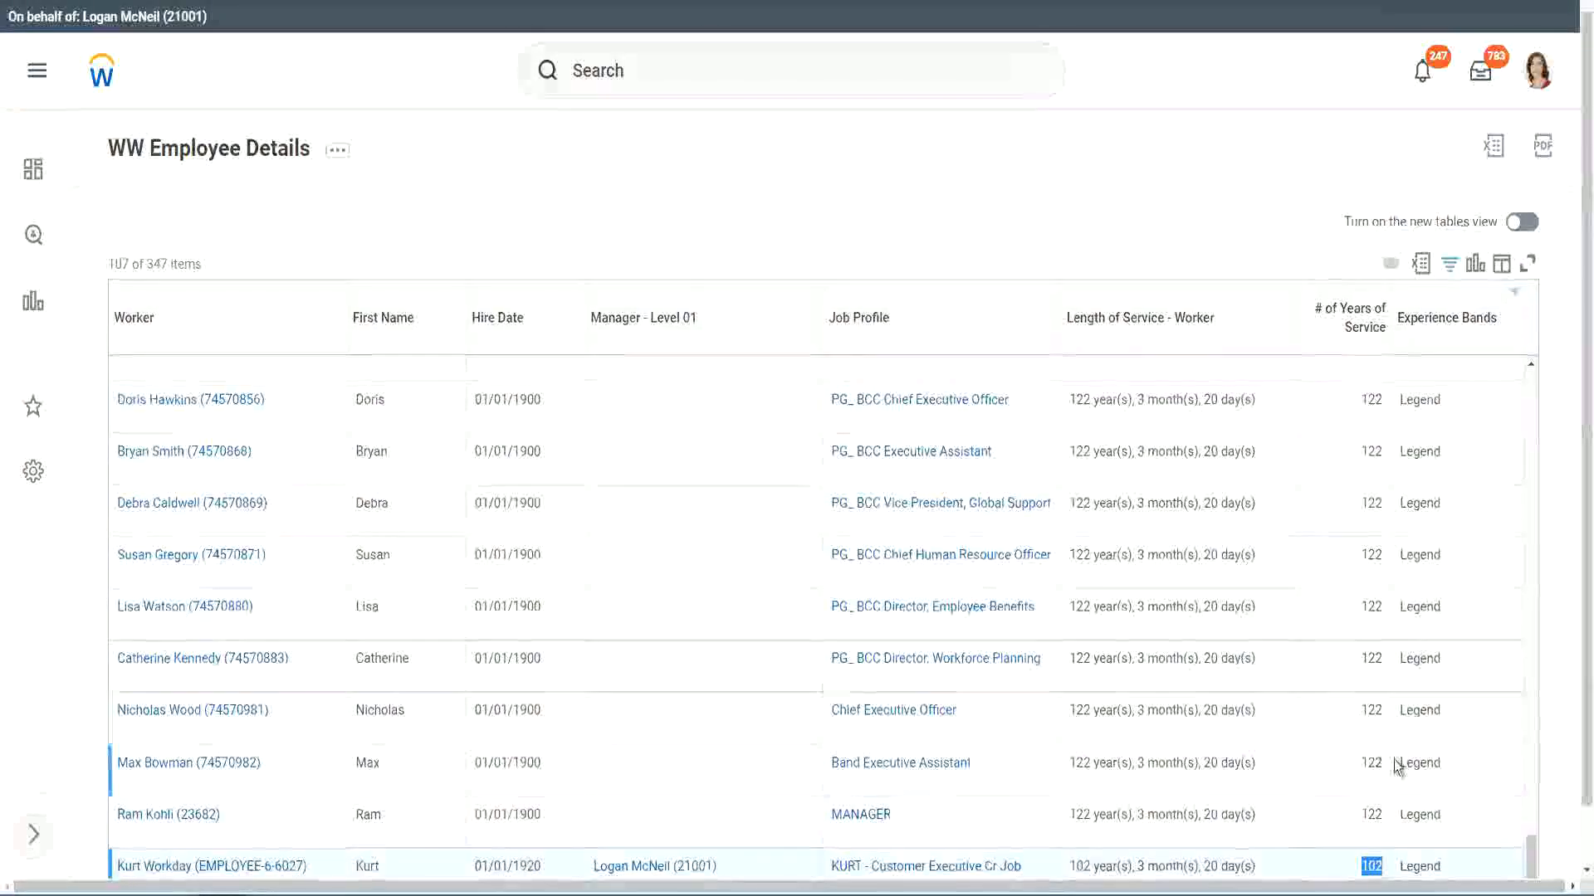
drag(1371, 710, 1383, 711)
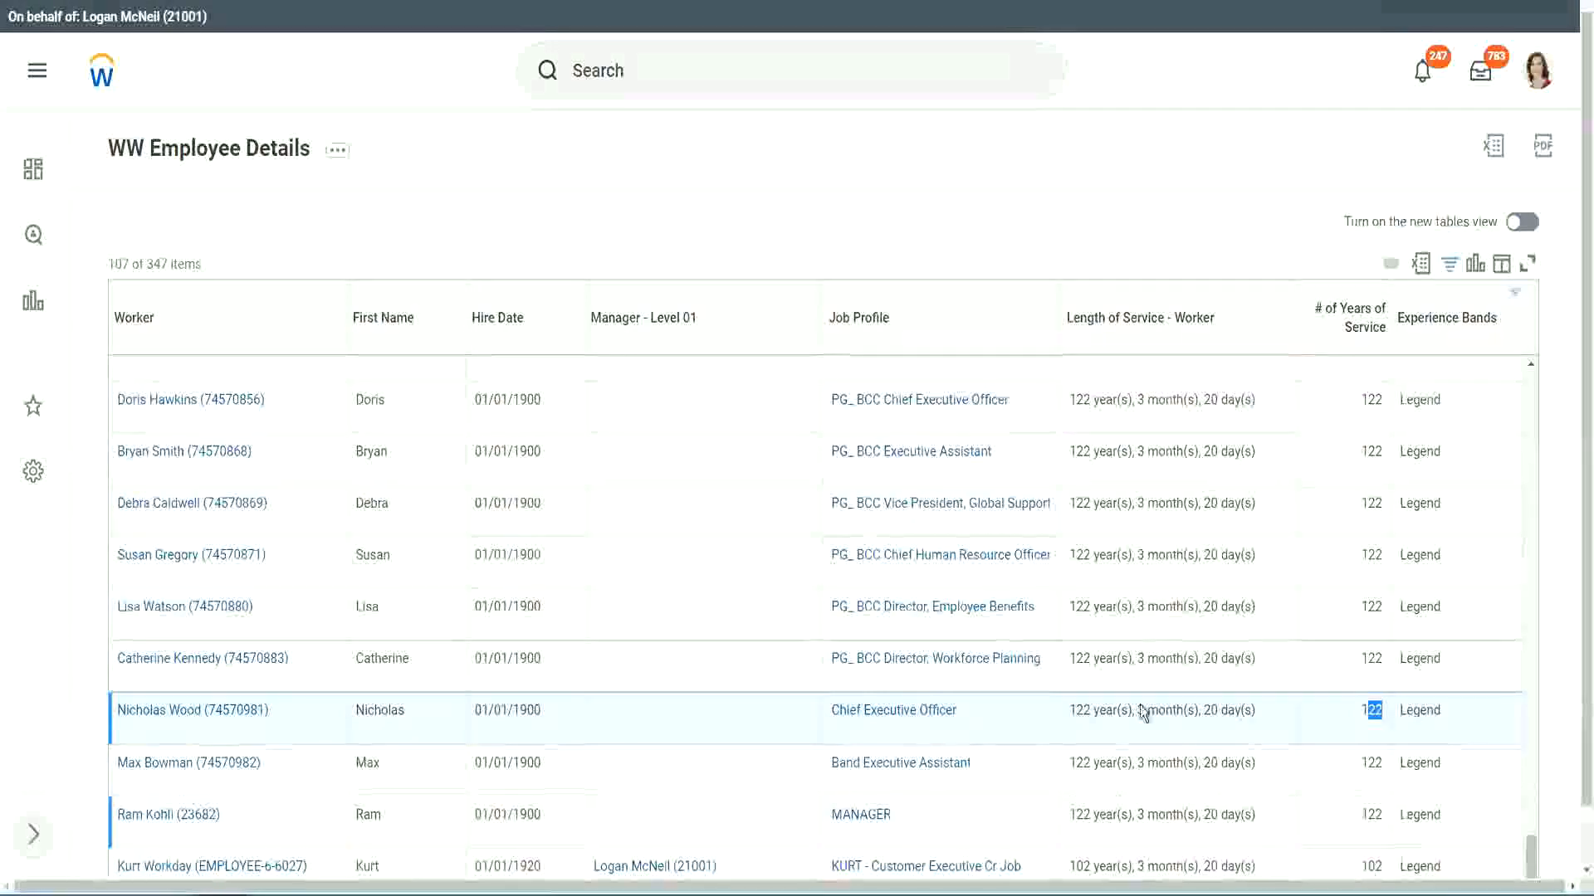
click(1338, 661)
click(1338, 661)
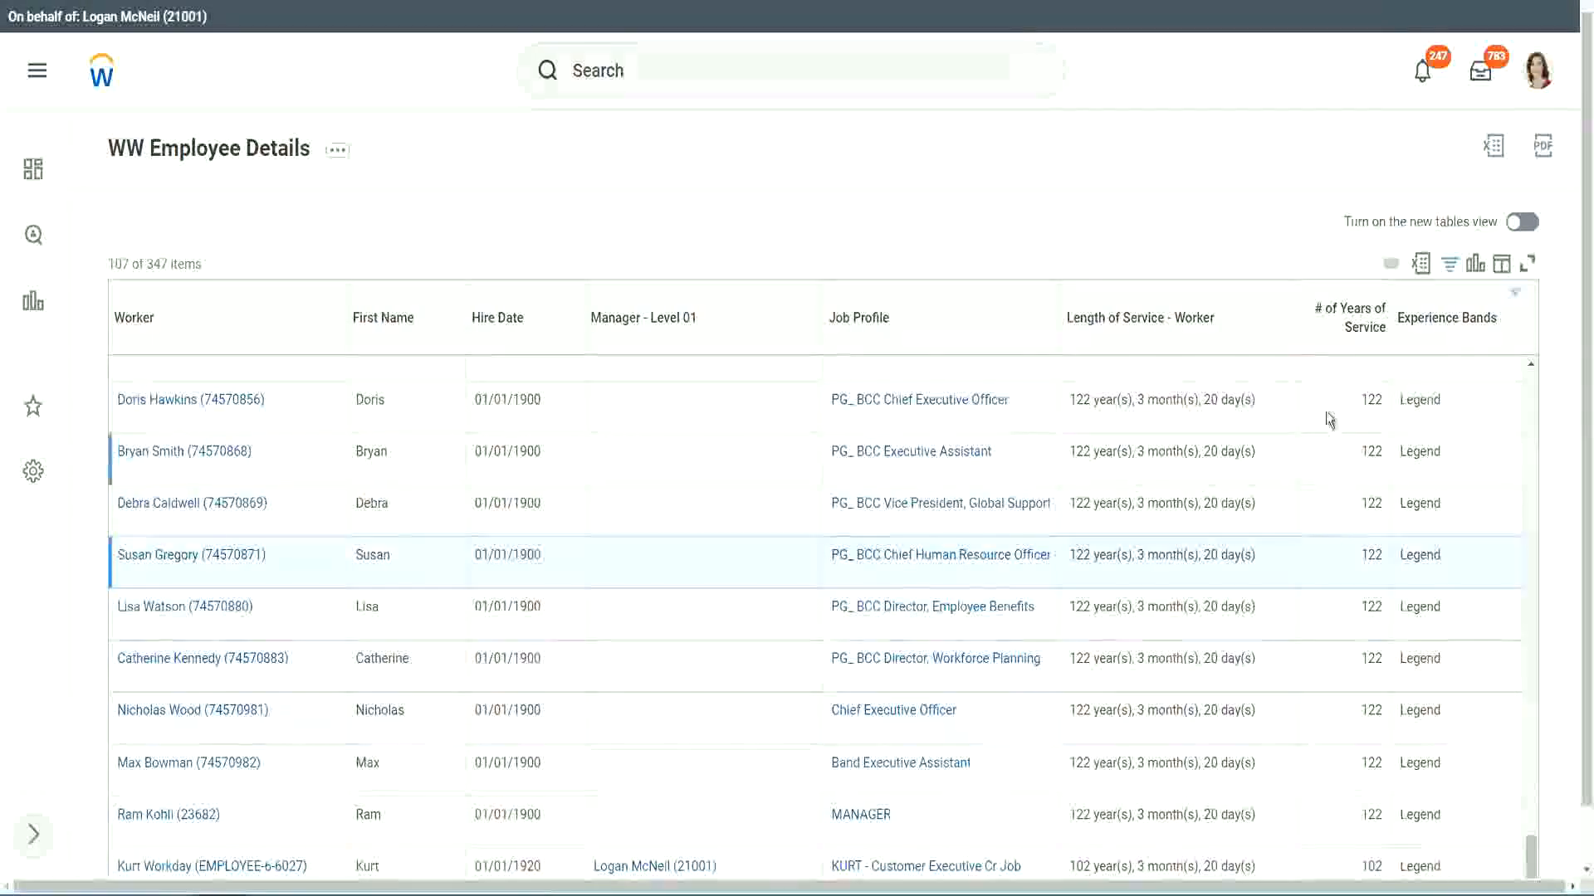
Change the Experience Bands column filter to values that contain Experienced.
click(1457, 327)
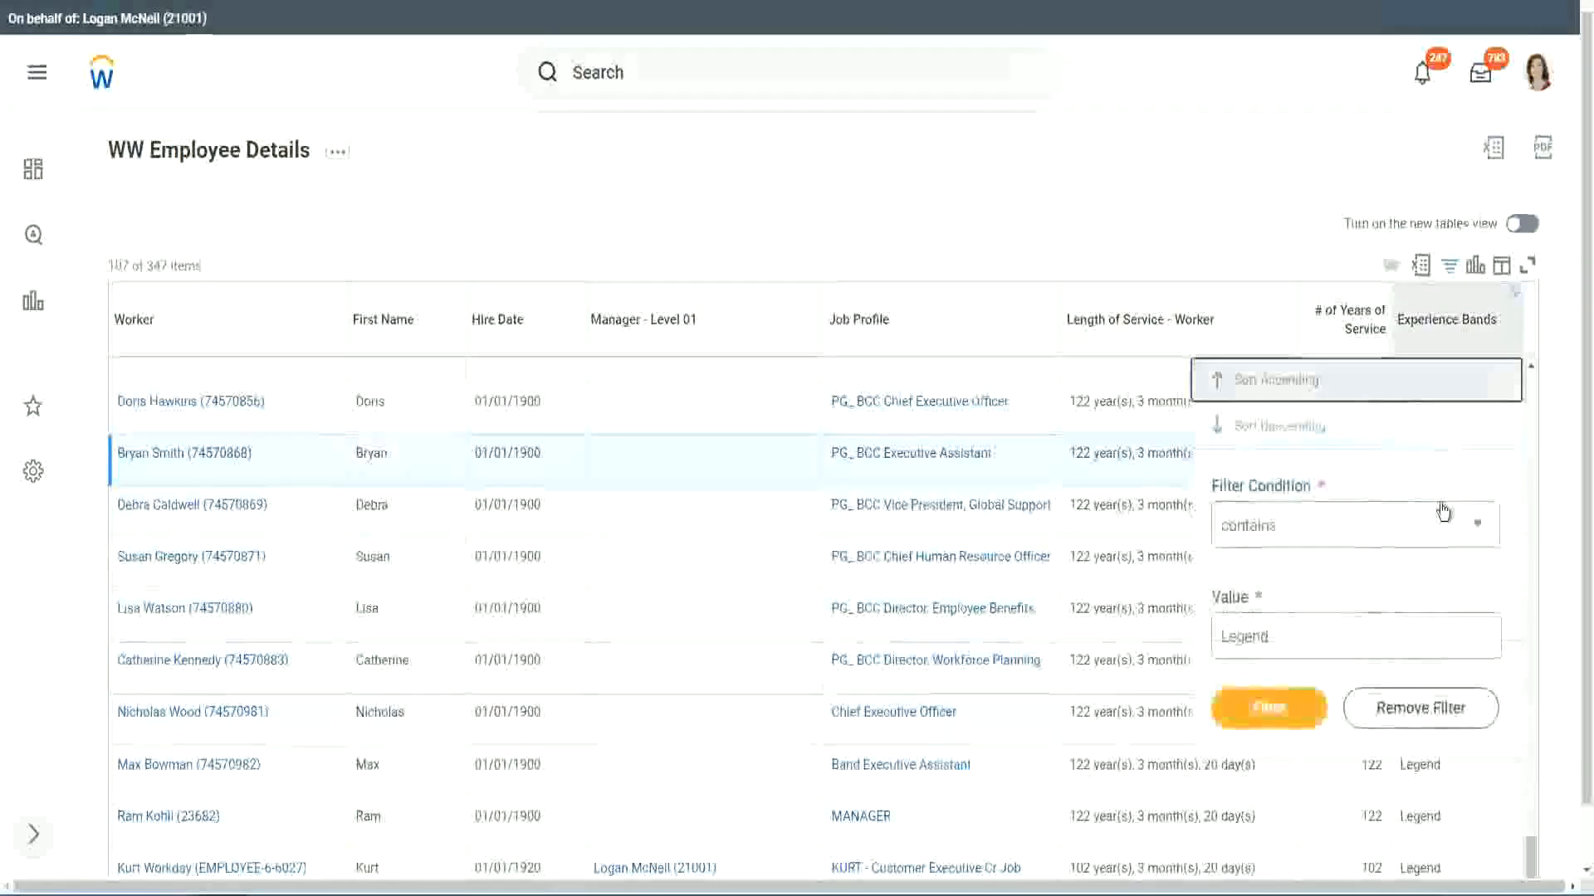
click(1304, 640)
double_click(1258, 616)
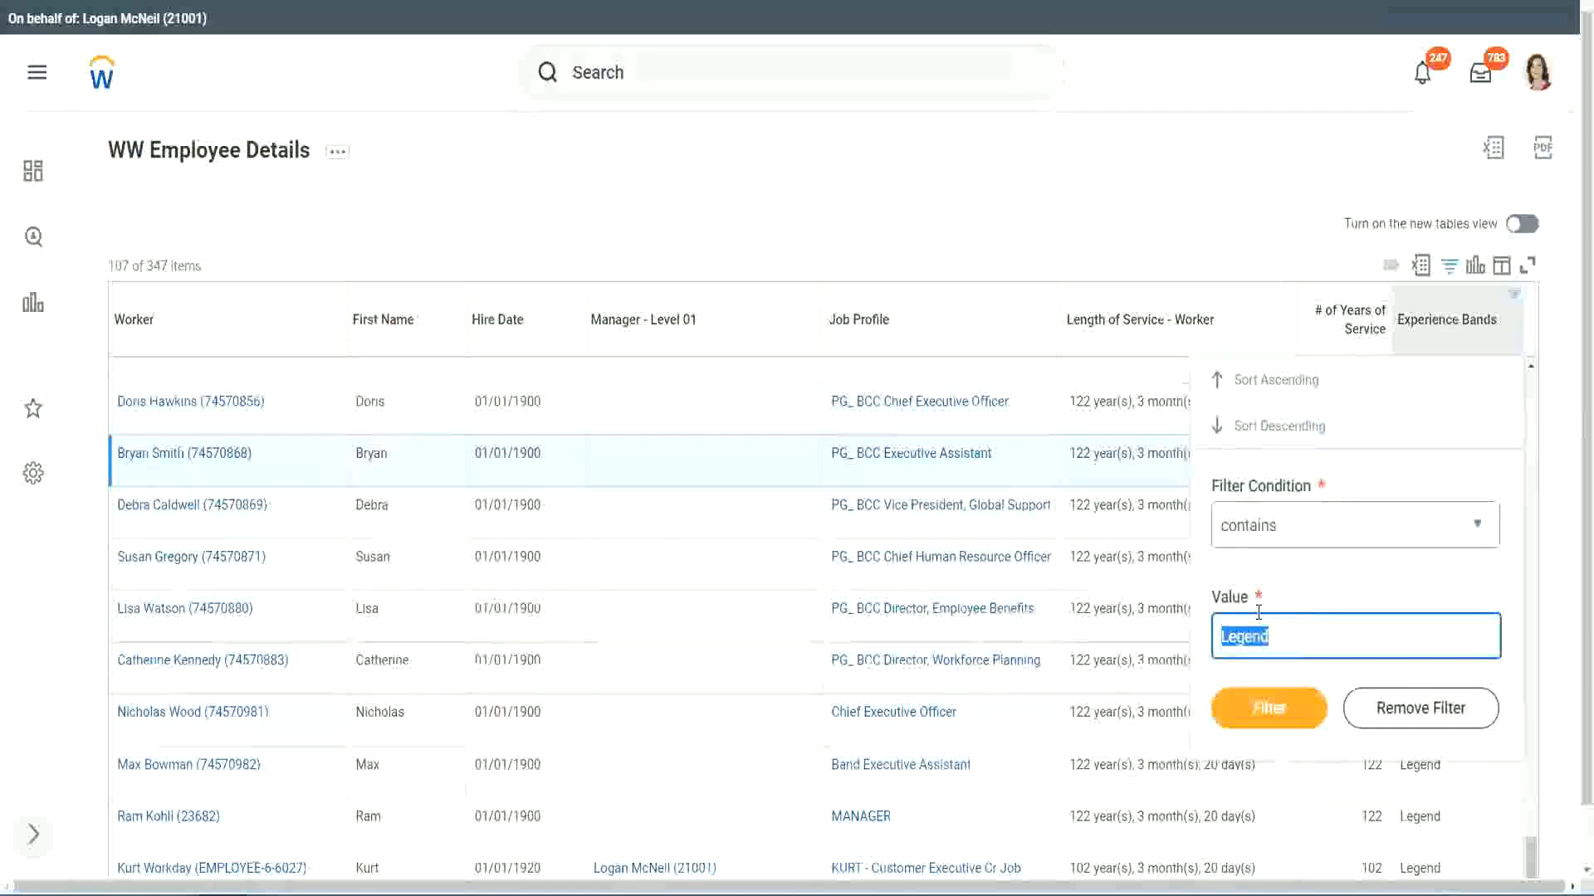
text(Ex)
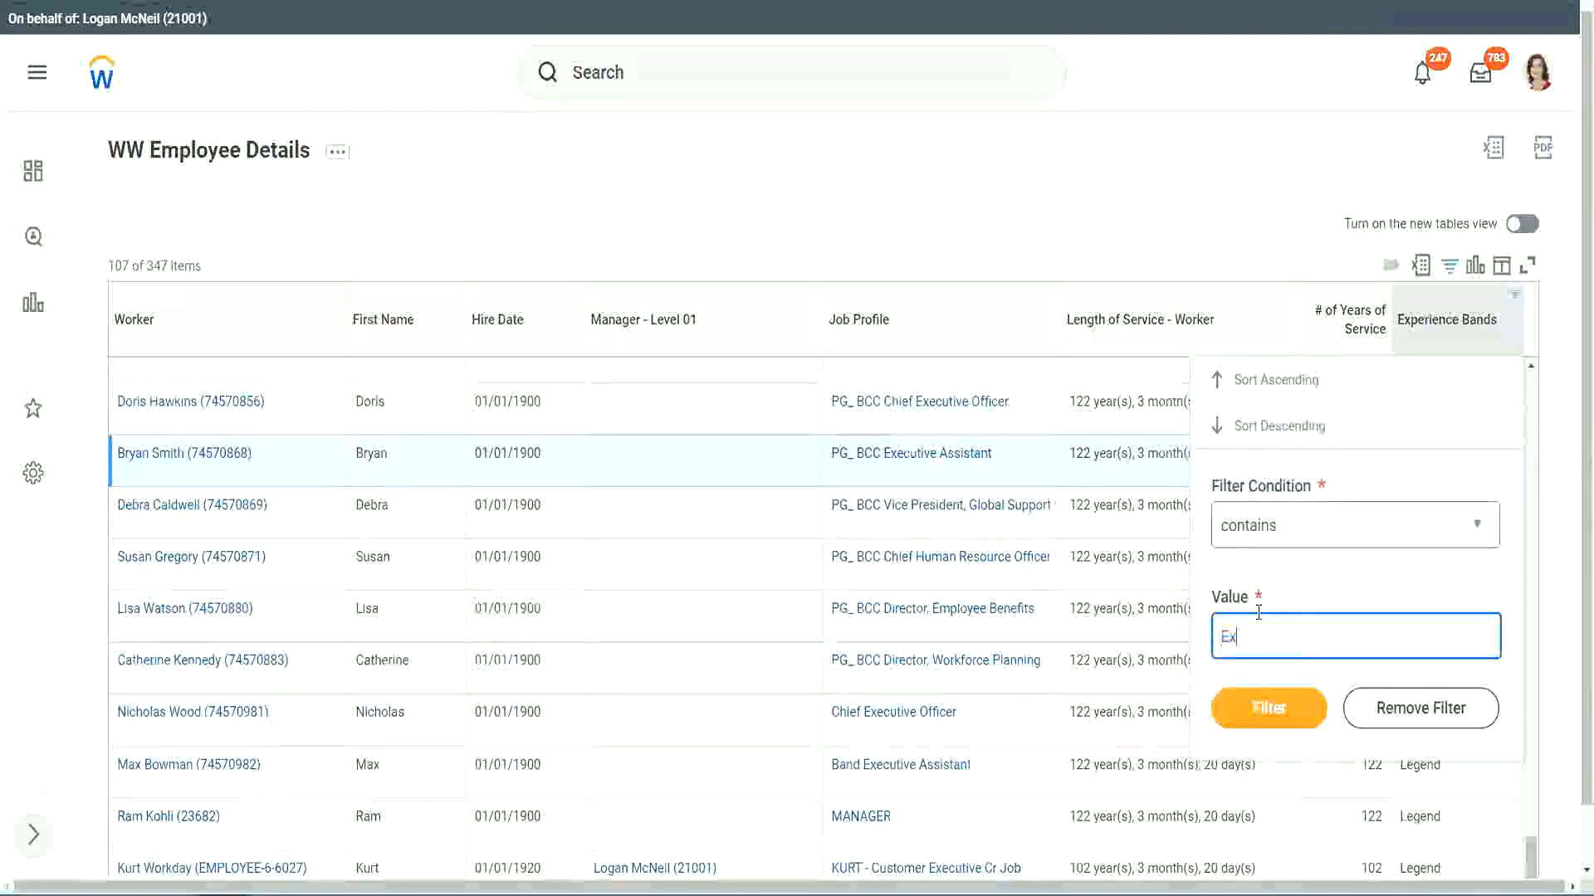
text(per)
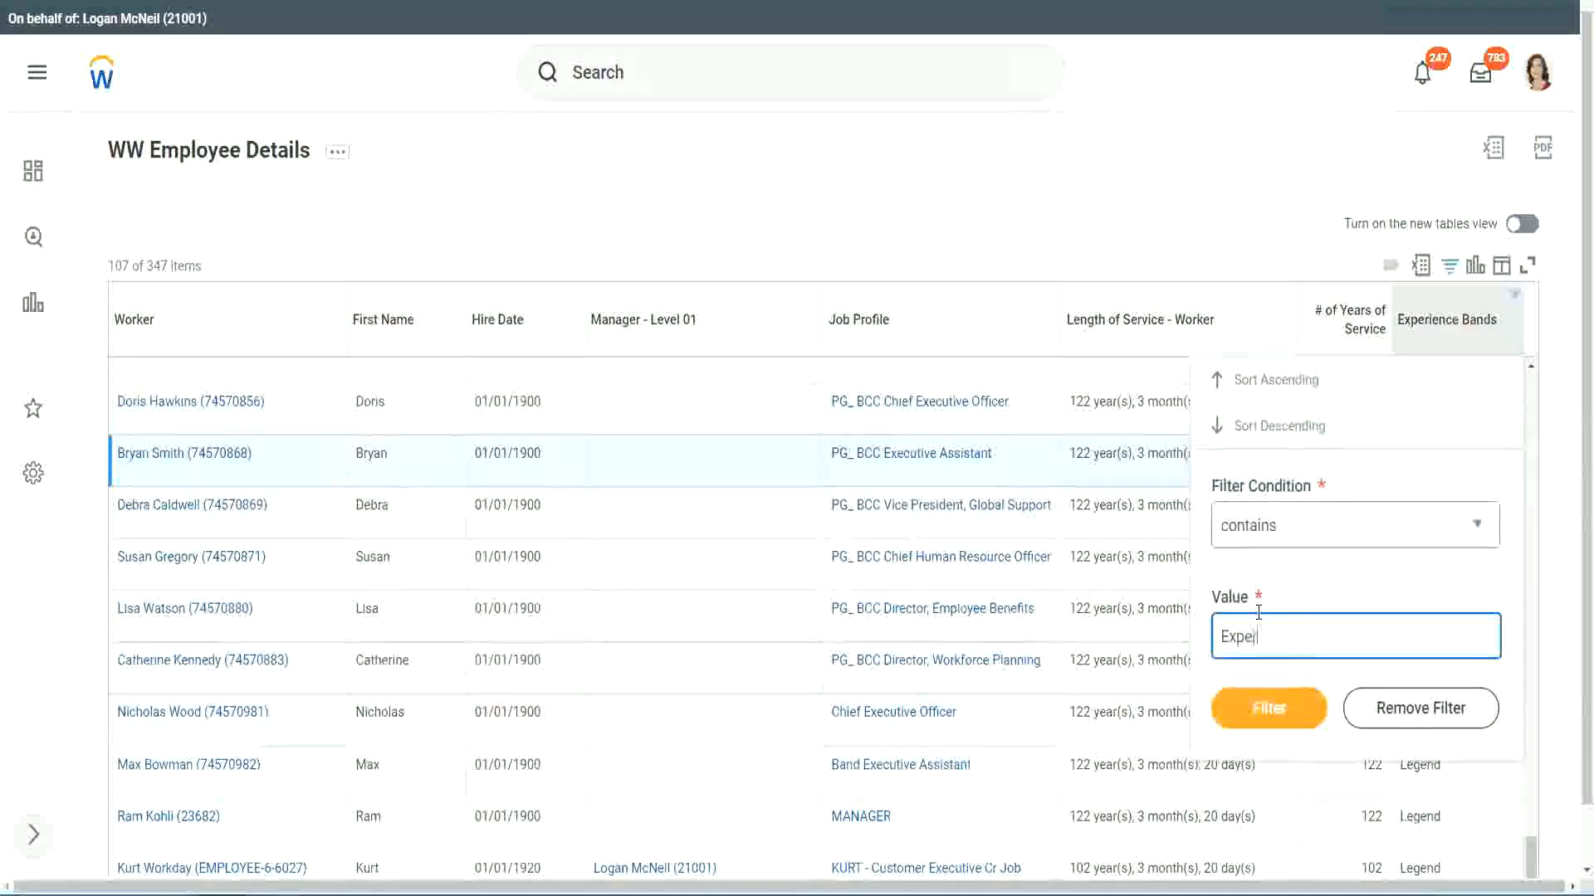
text(ienced)
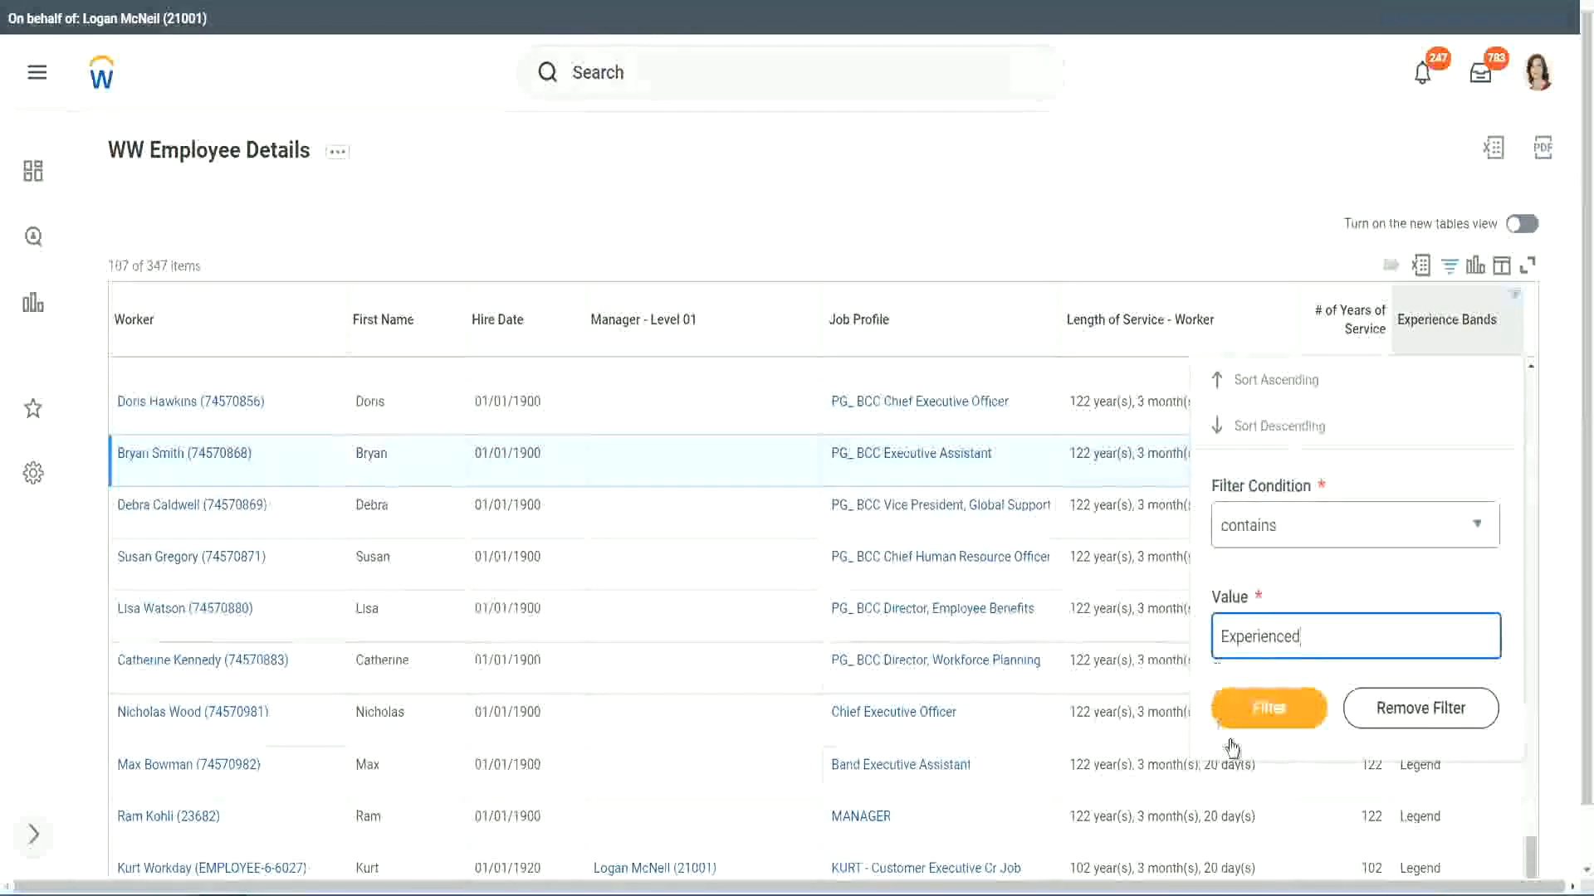
click(1279, 706)
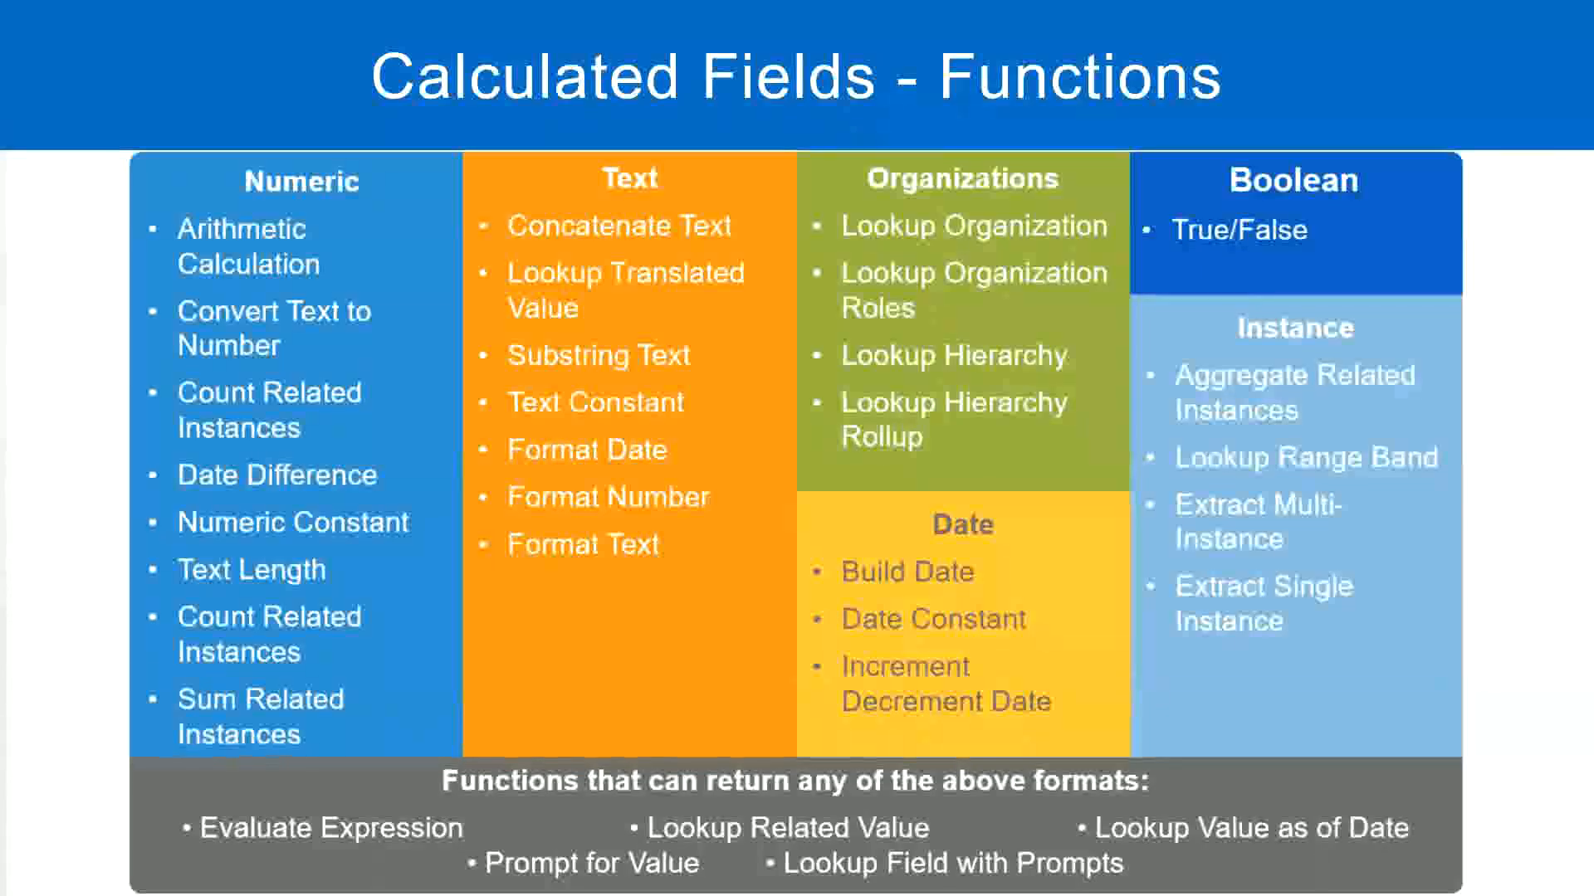
Switch to the Notepad++ notes and review the year range defined for the Experienced band.
key(alt+Tab)
click(85, 204)
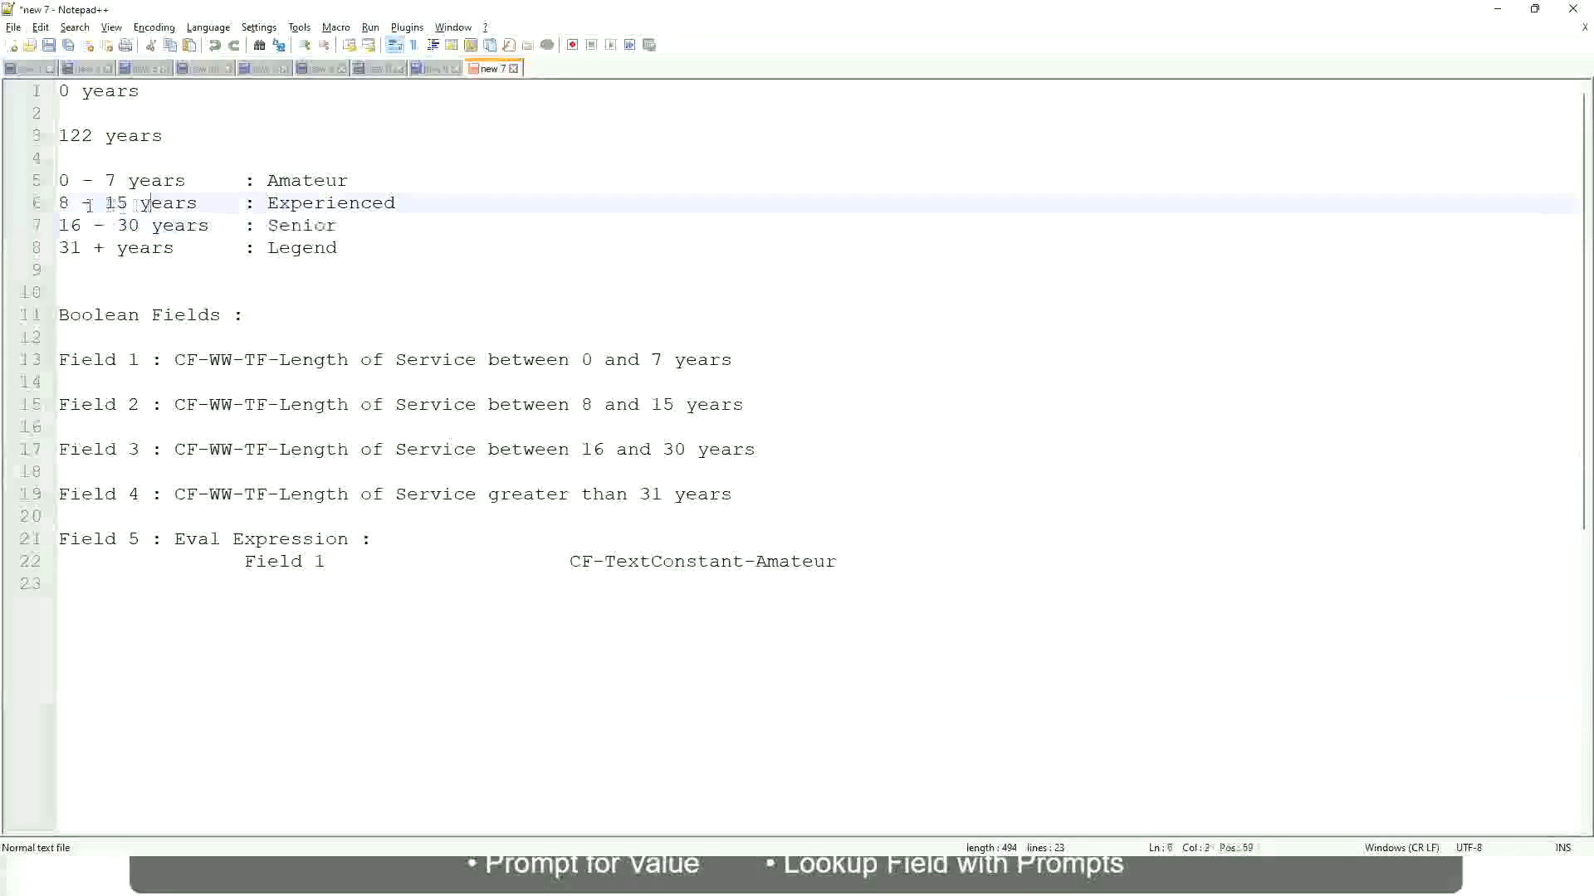
drag(72, 204, 126, 204)
click(134, 204)
click(185, 204)
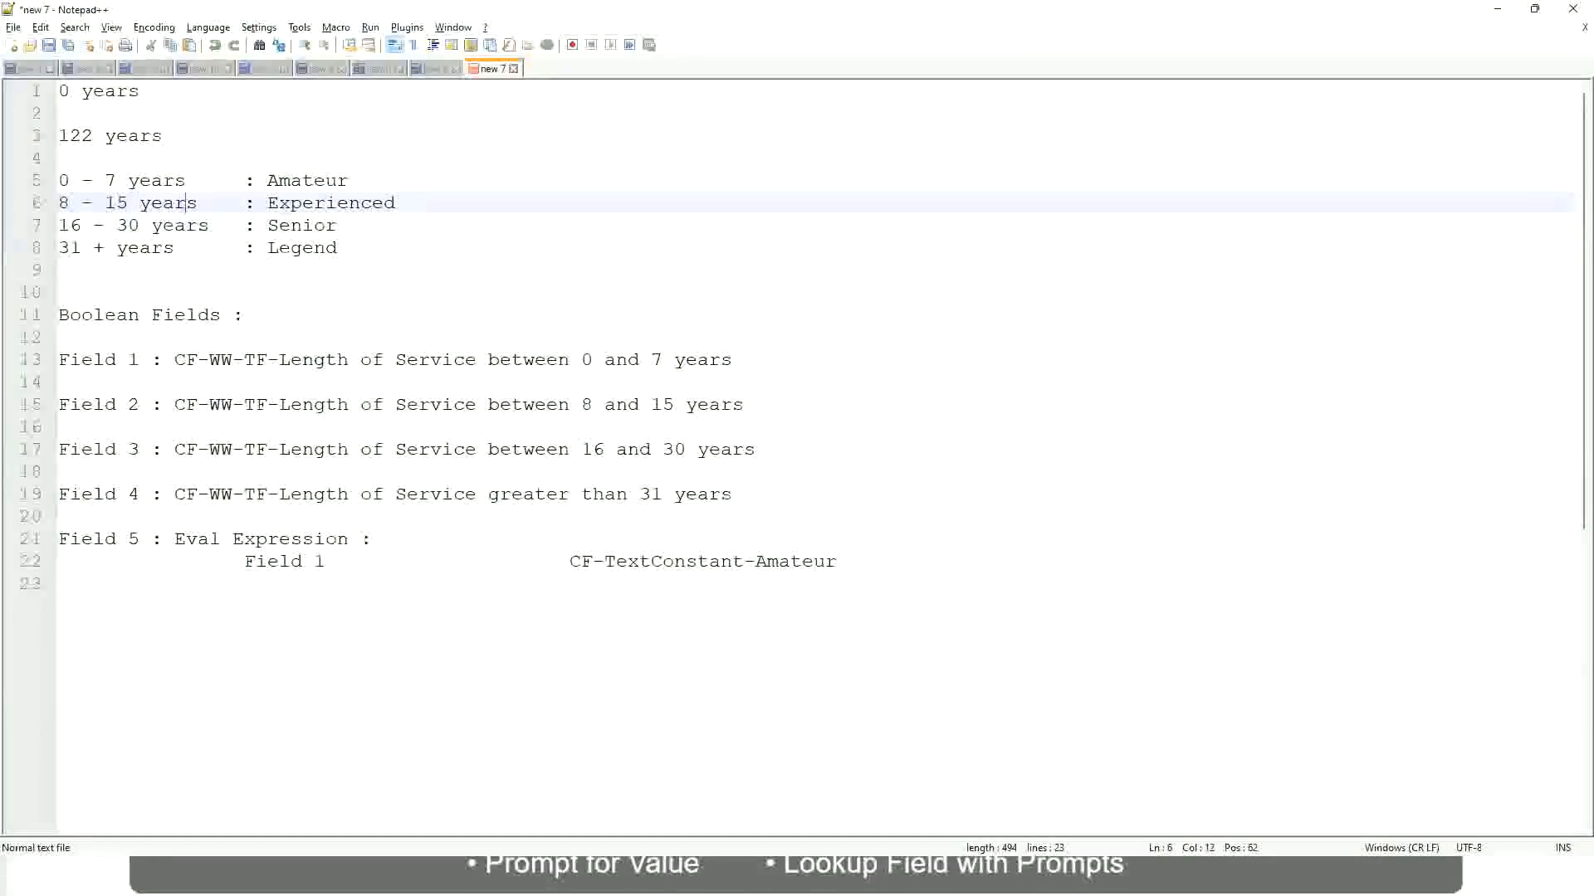
Return to the Workday report and check the filtered workers' years of service against their Experienced band.
key(alt+Tab)
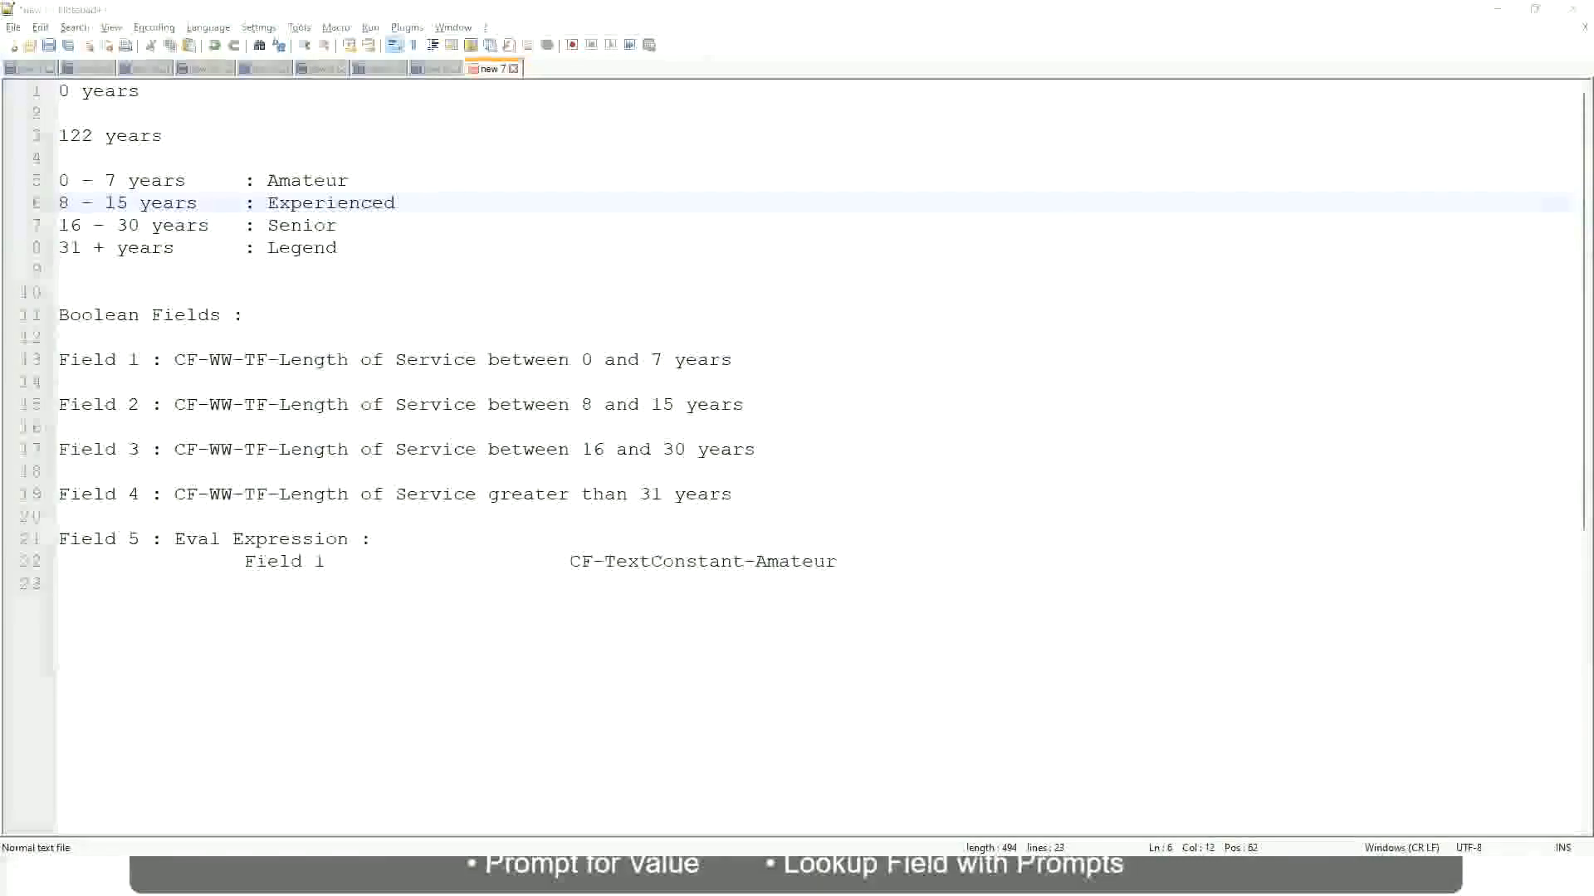
key(alt+Tab)
scroll(1378, 615, down, 2)
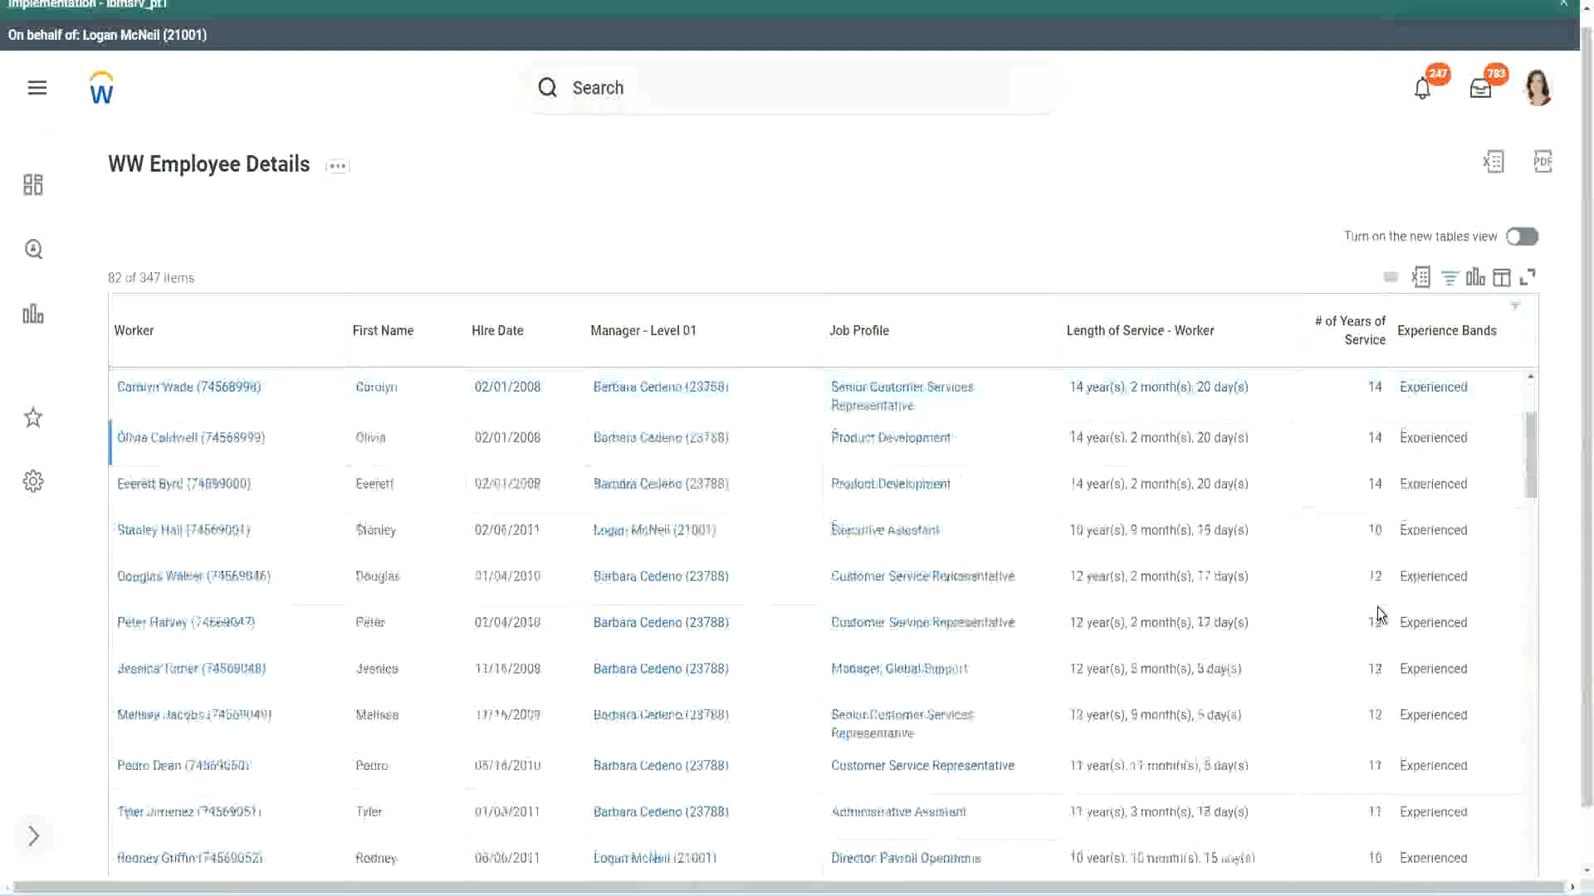
scroll(1378, 615, down, 2)
double_click(1372, 437)
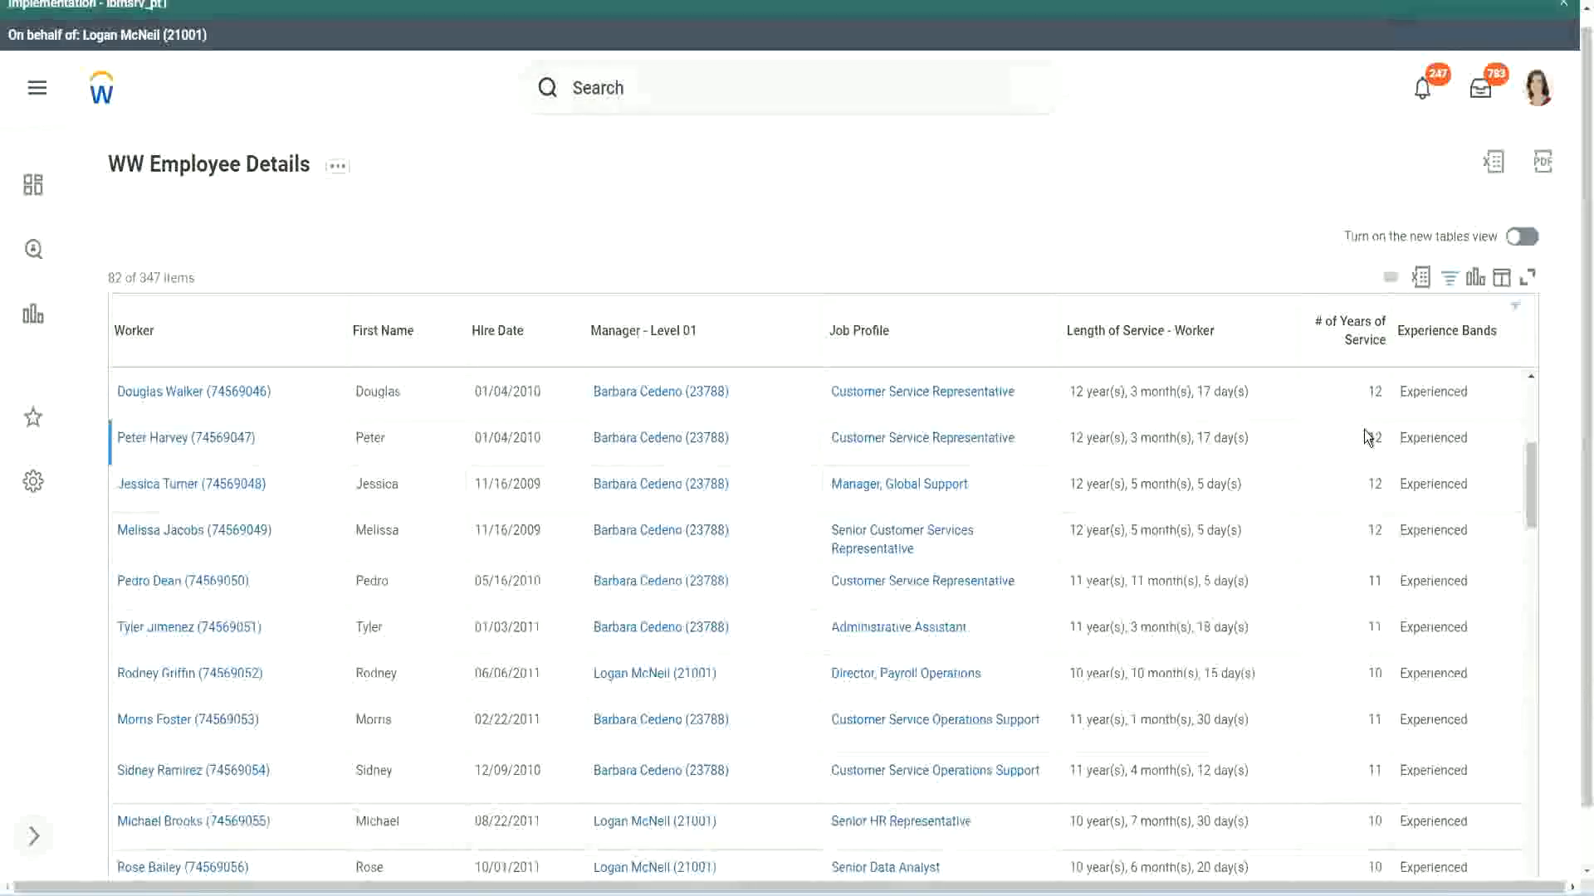
double_click(1413, 437)
scroll(1365, 656, down, 2)
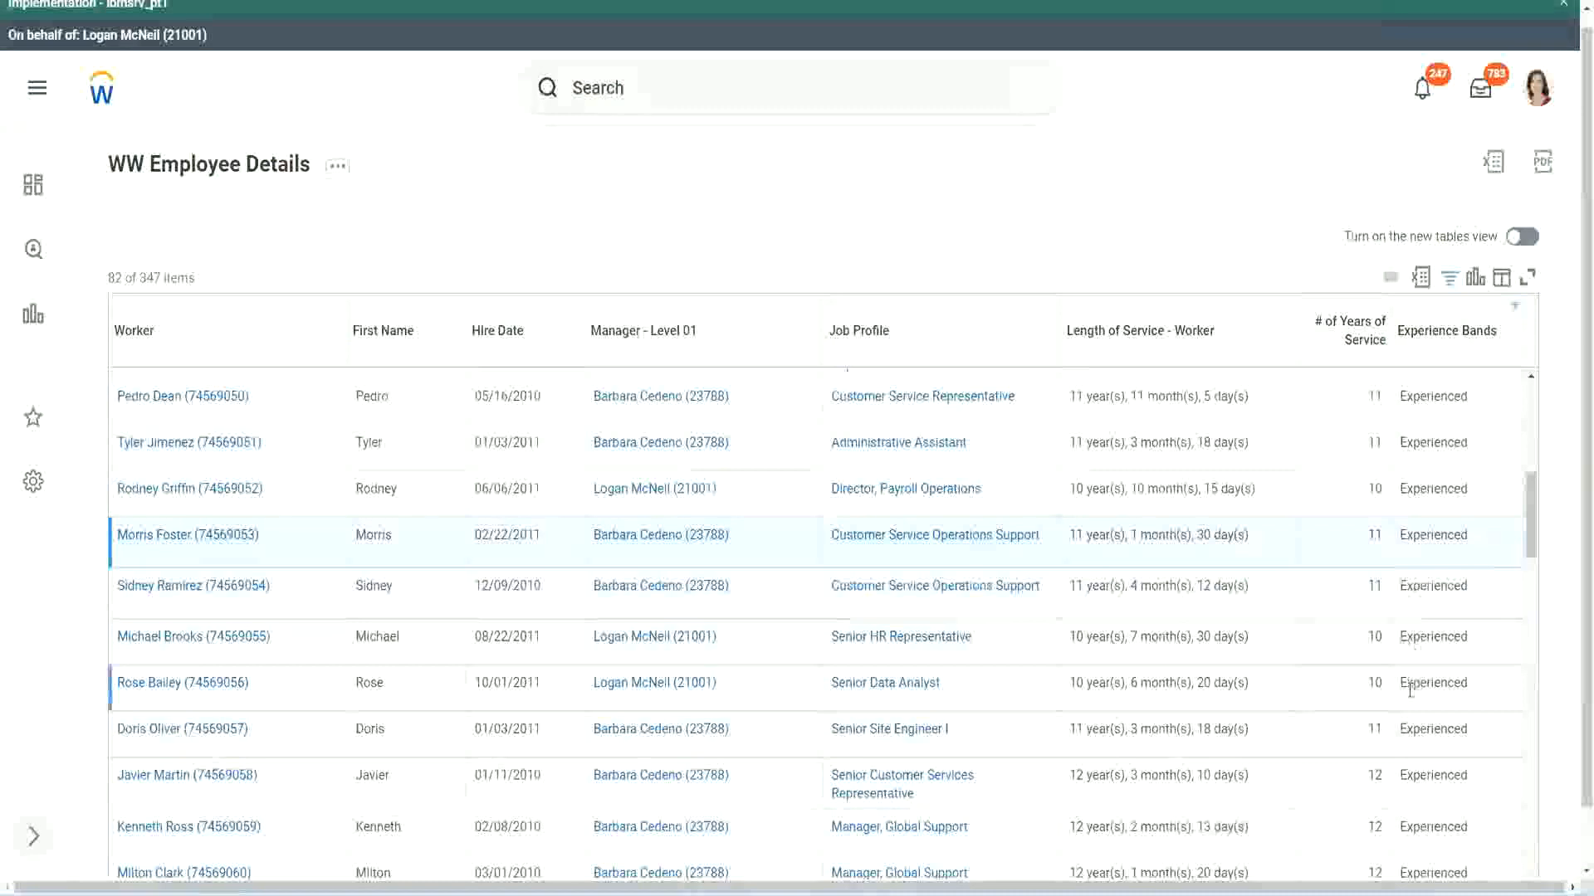
scroll(1409, 689, down, 10)
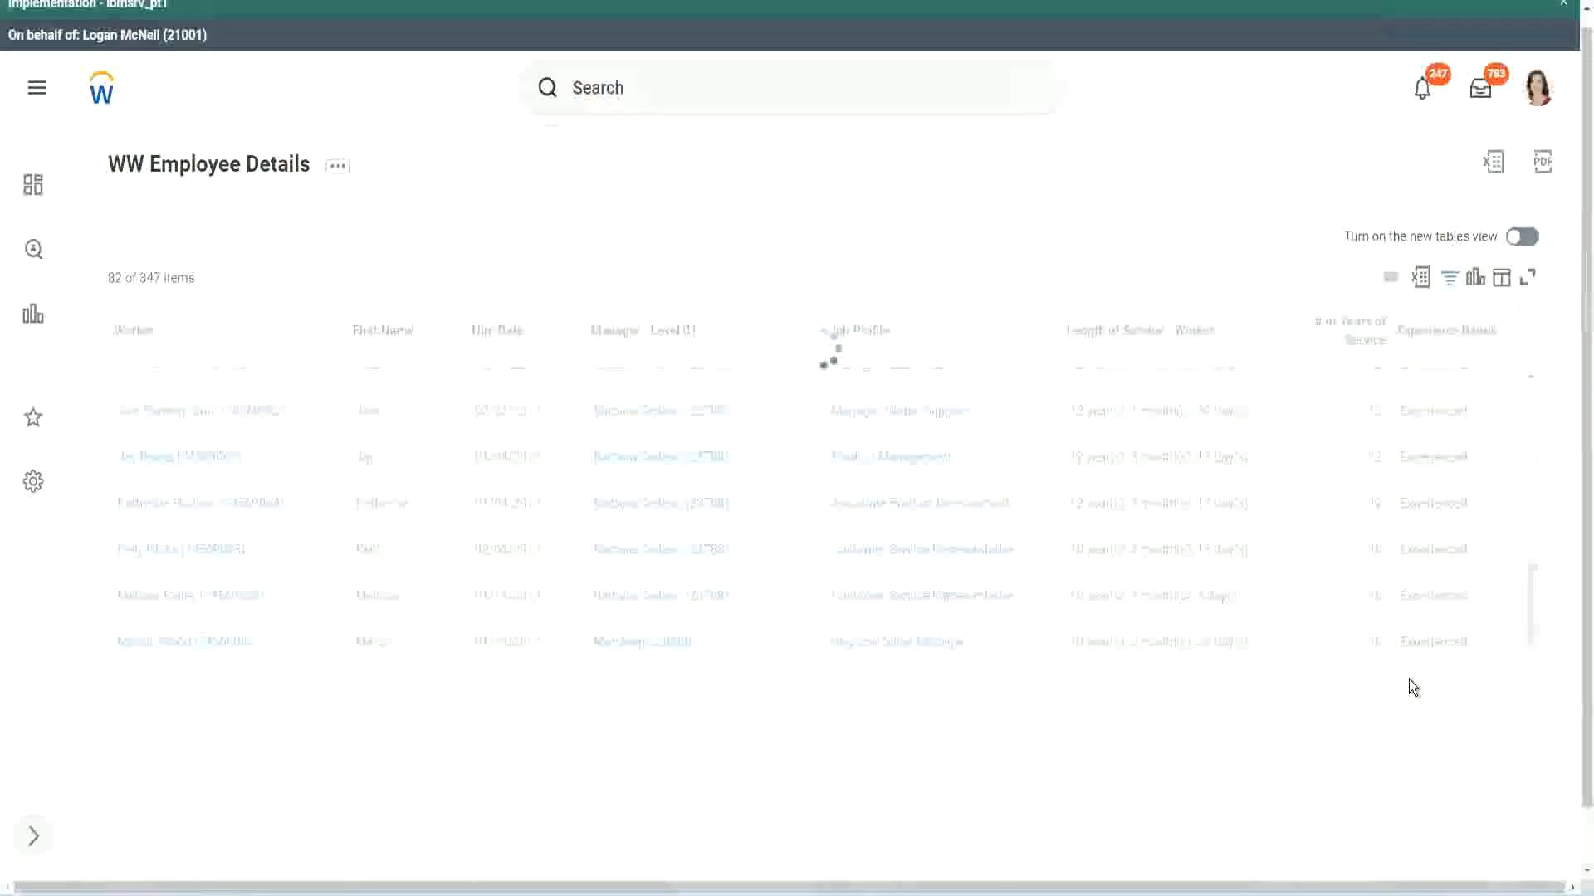